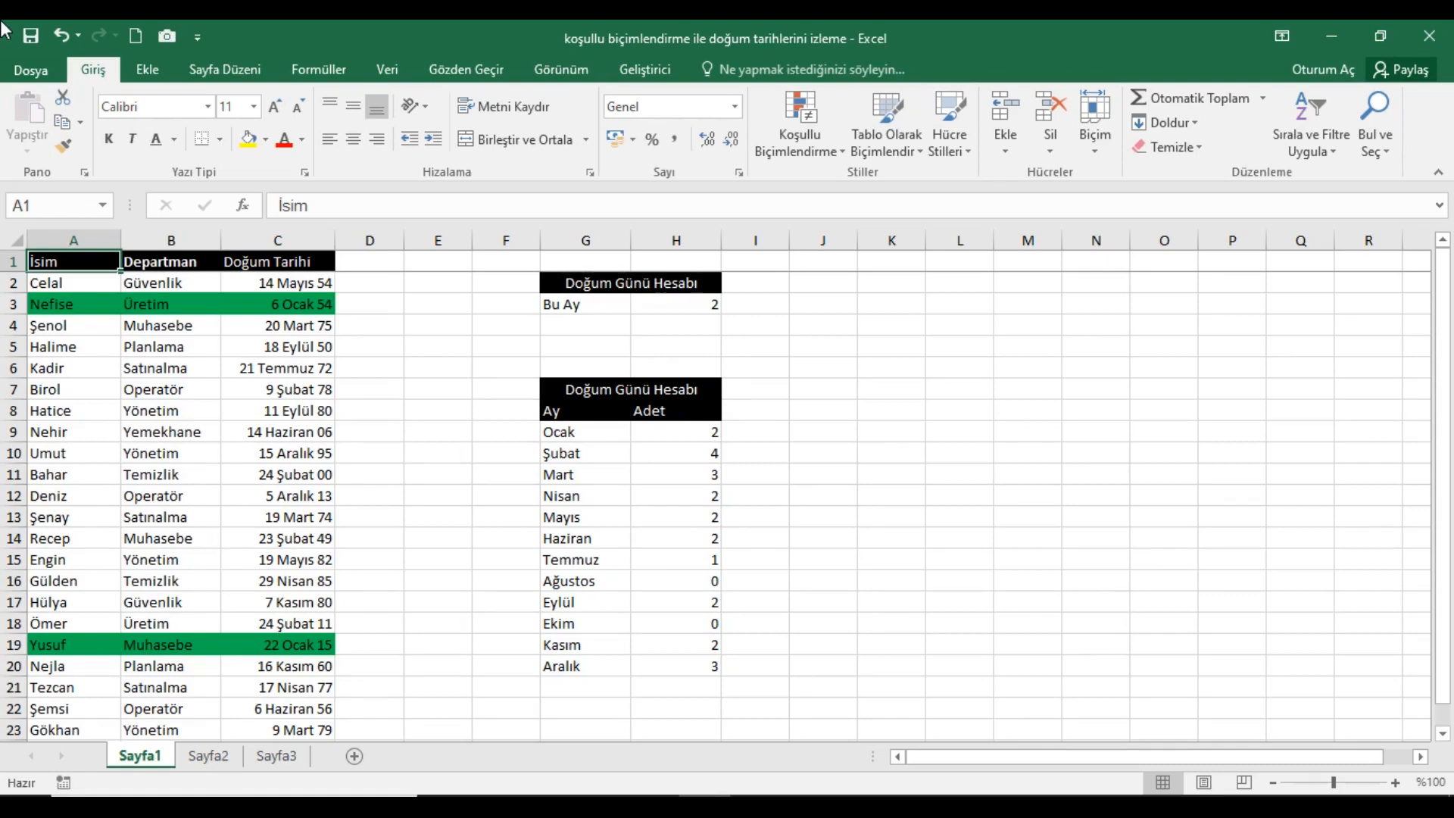
# Step: Examine the employee list in columns A to C, its highlighted rows, and the two Doğum Günü Hesabı tables in columns G and H
pyautogui.moveTo(97, 241); pyautogui.dragTo(160, 241)
pyautogui.click(283, 243)
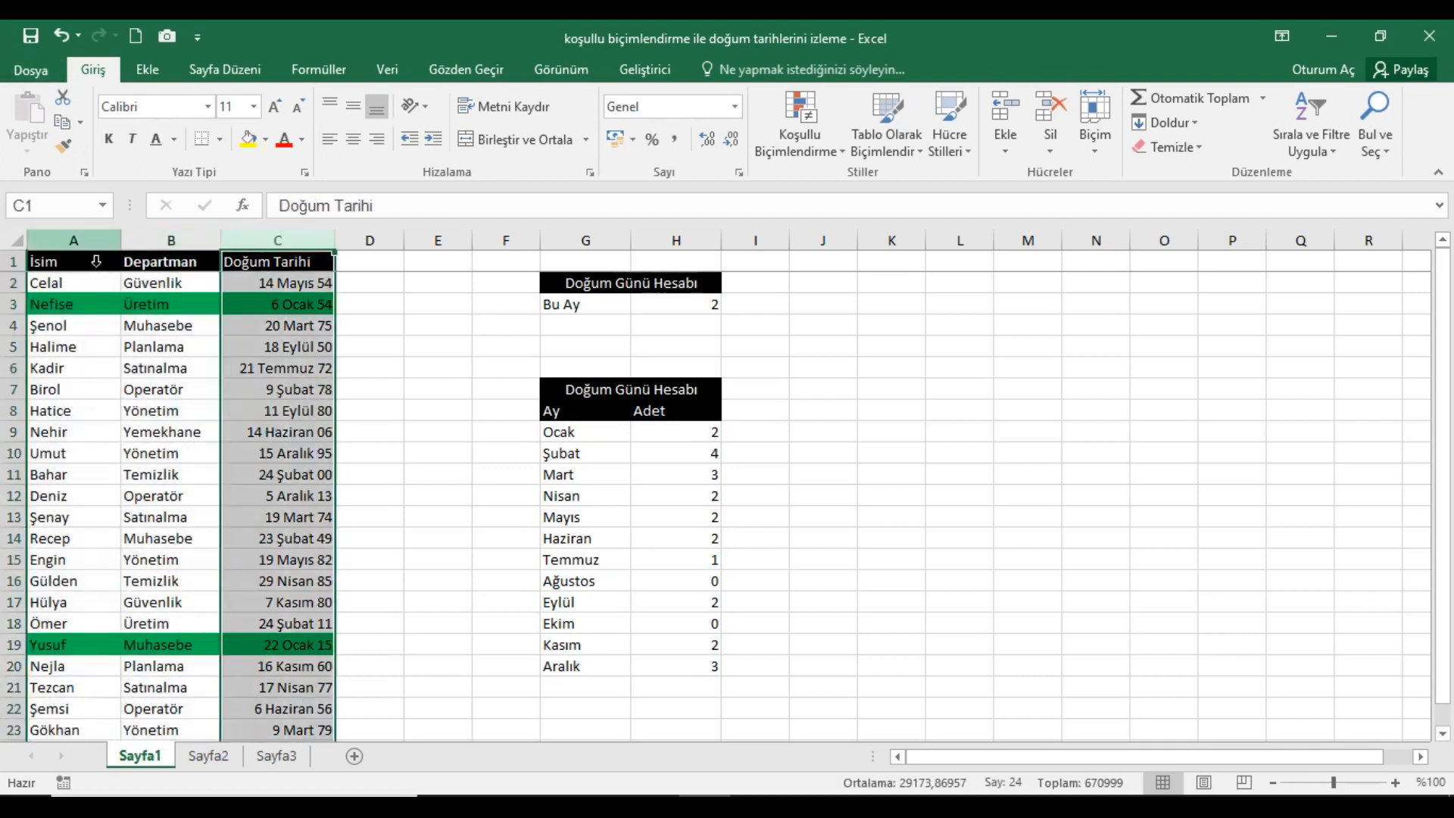
pyautogui.click(96, 244)
pyautogui.click(182, 258)
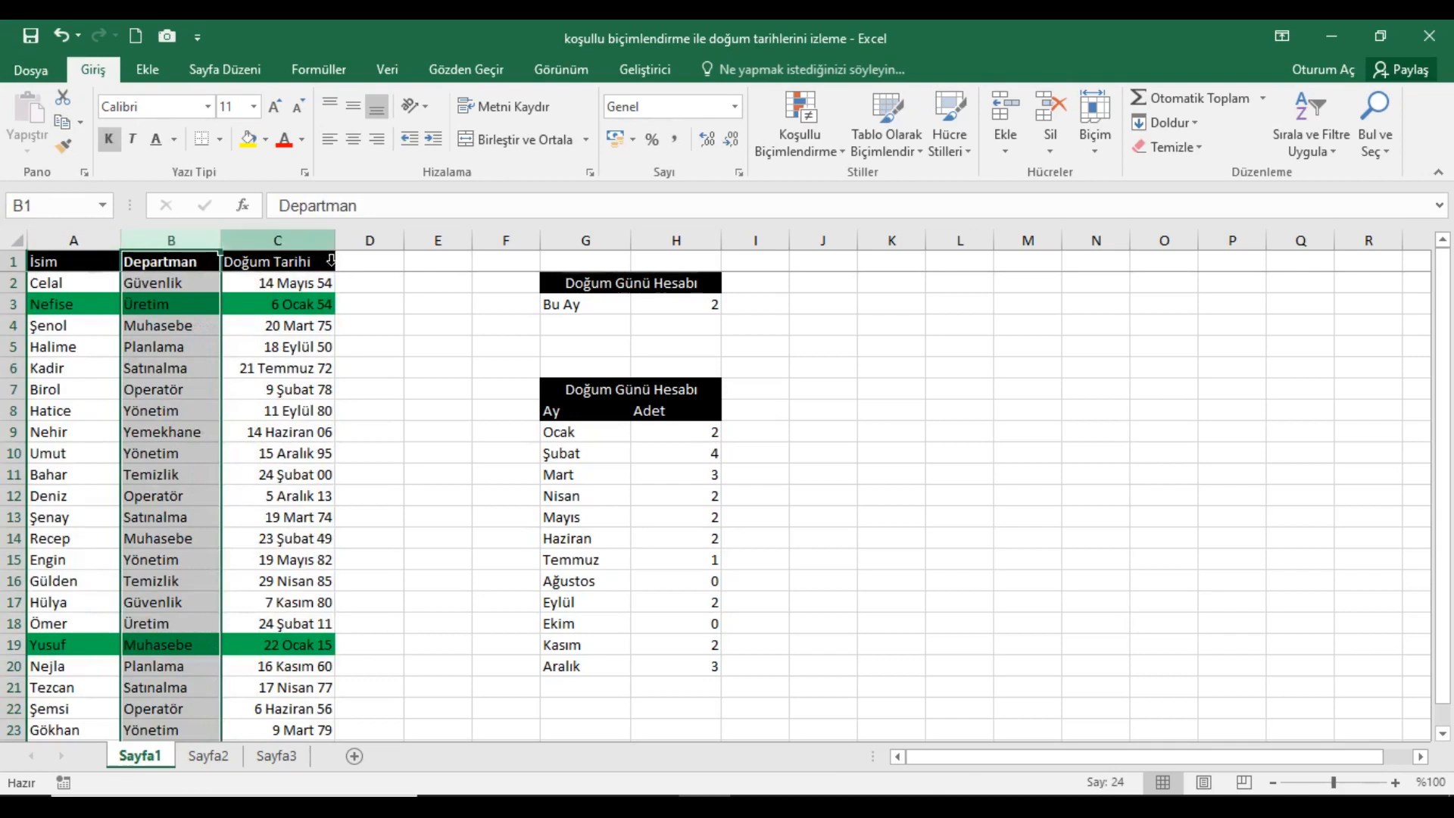
pyautogui.click(321, 259)
pyautogui.moveTo(71, 304); pyautogui.dragTo(288, 304)
pyautogui.moveTo(91, 644); pyautogui.dragTo(264, 646)
pyautogui.moveTo(591, 290); pyautogui.dragTo(682, 303)
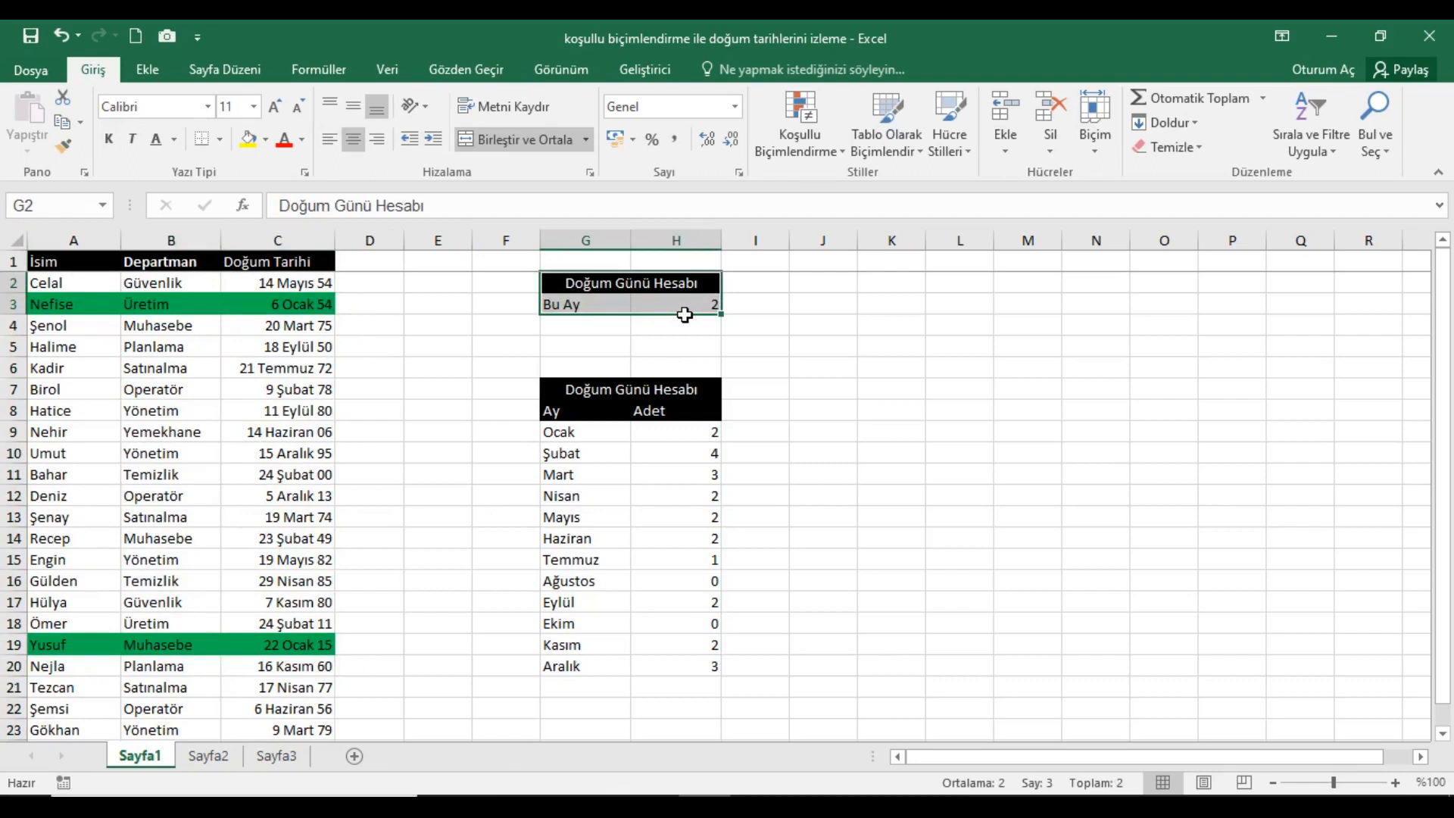
pyautogui.moveTo(583, 390); pyautogui.dragTo(665, 666)
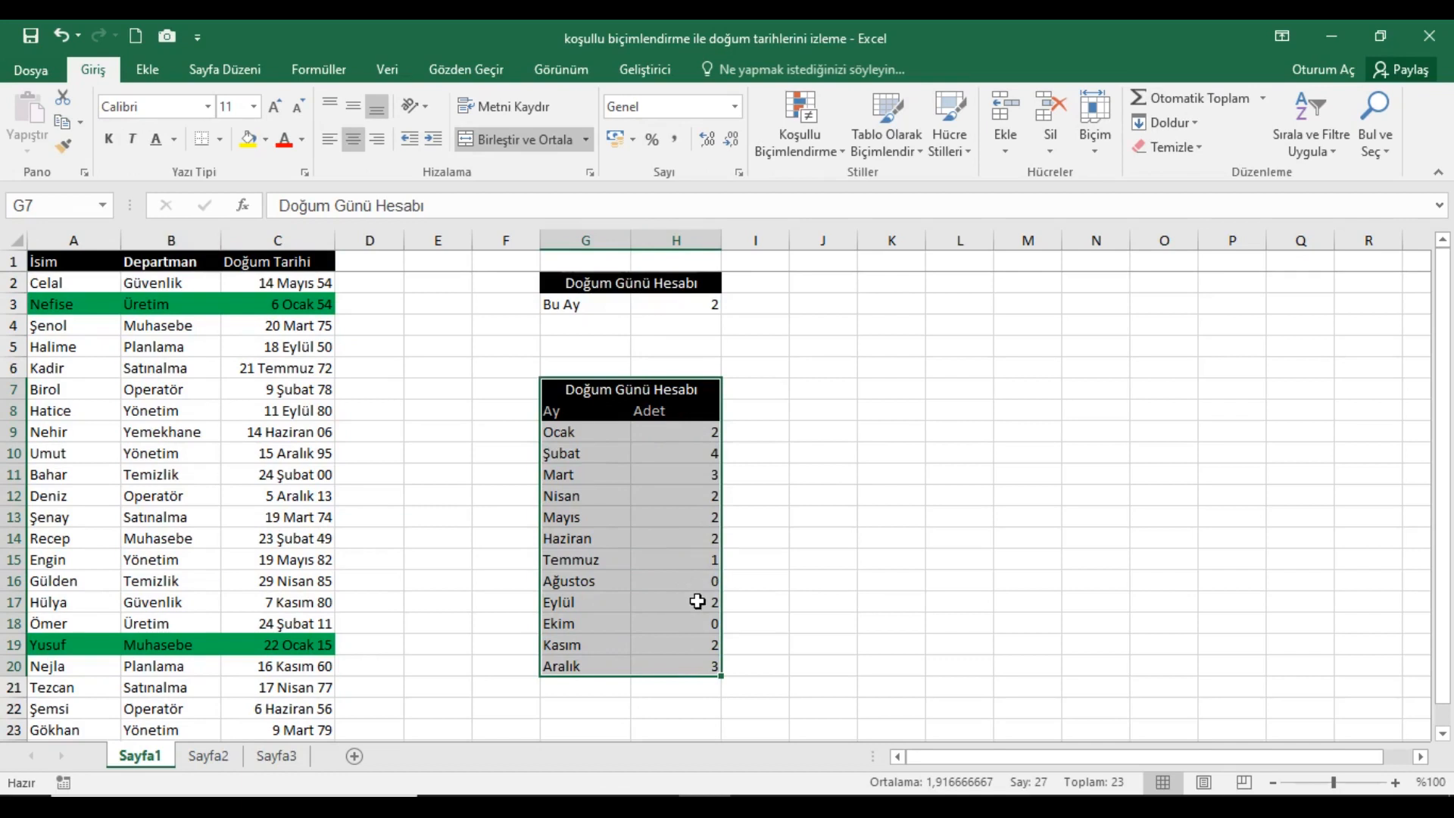
# Step: Set the period in G3 to Geçen Ay and check the count and the highlighted employee rows
pyautogui.click(604, 309)
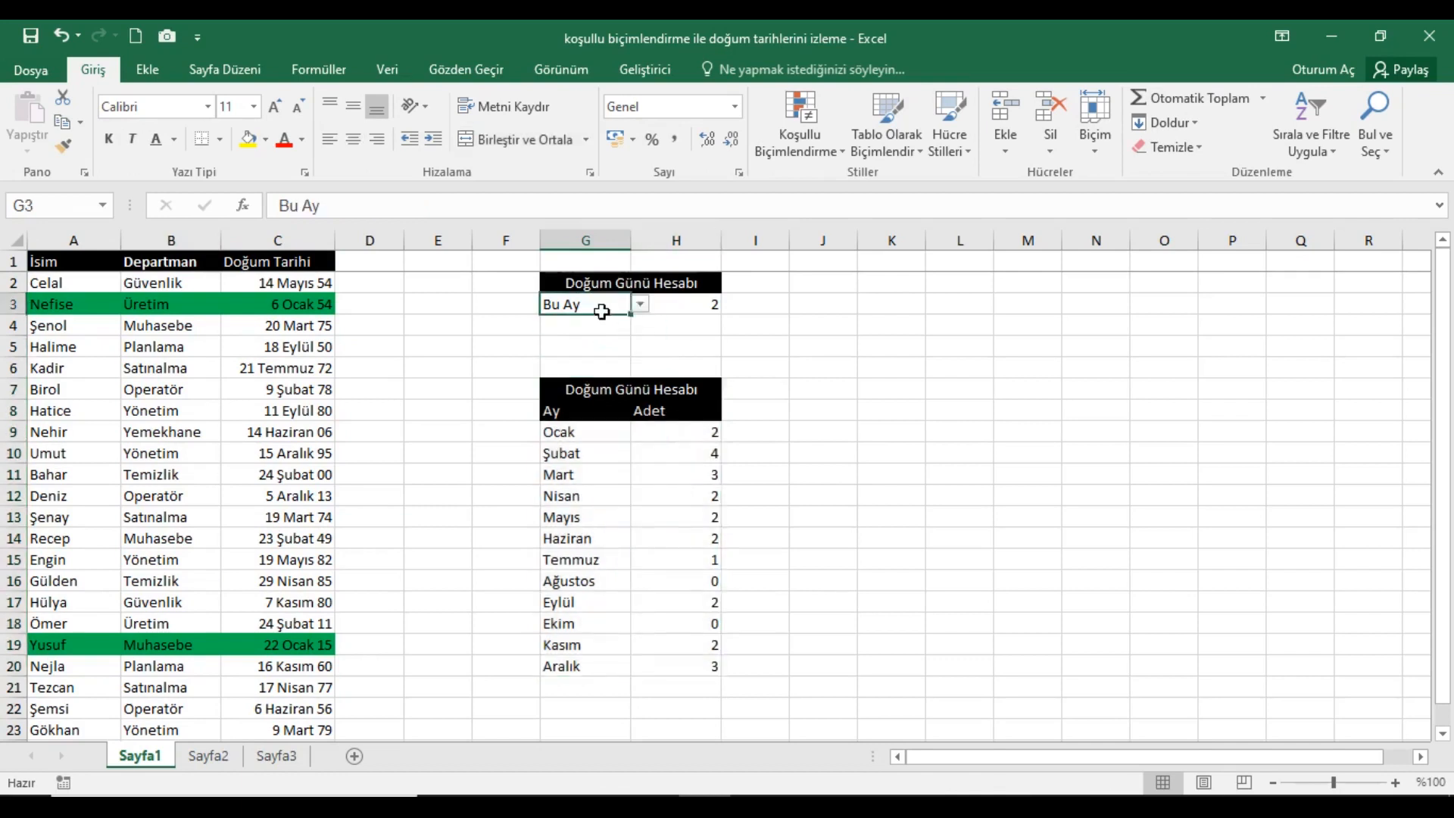
pyautogui.click(641, 304)
pyautogui.click(622, 331)
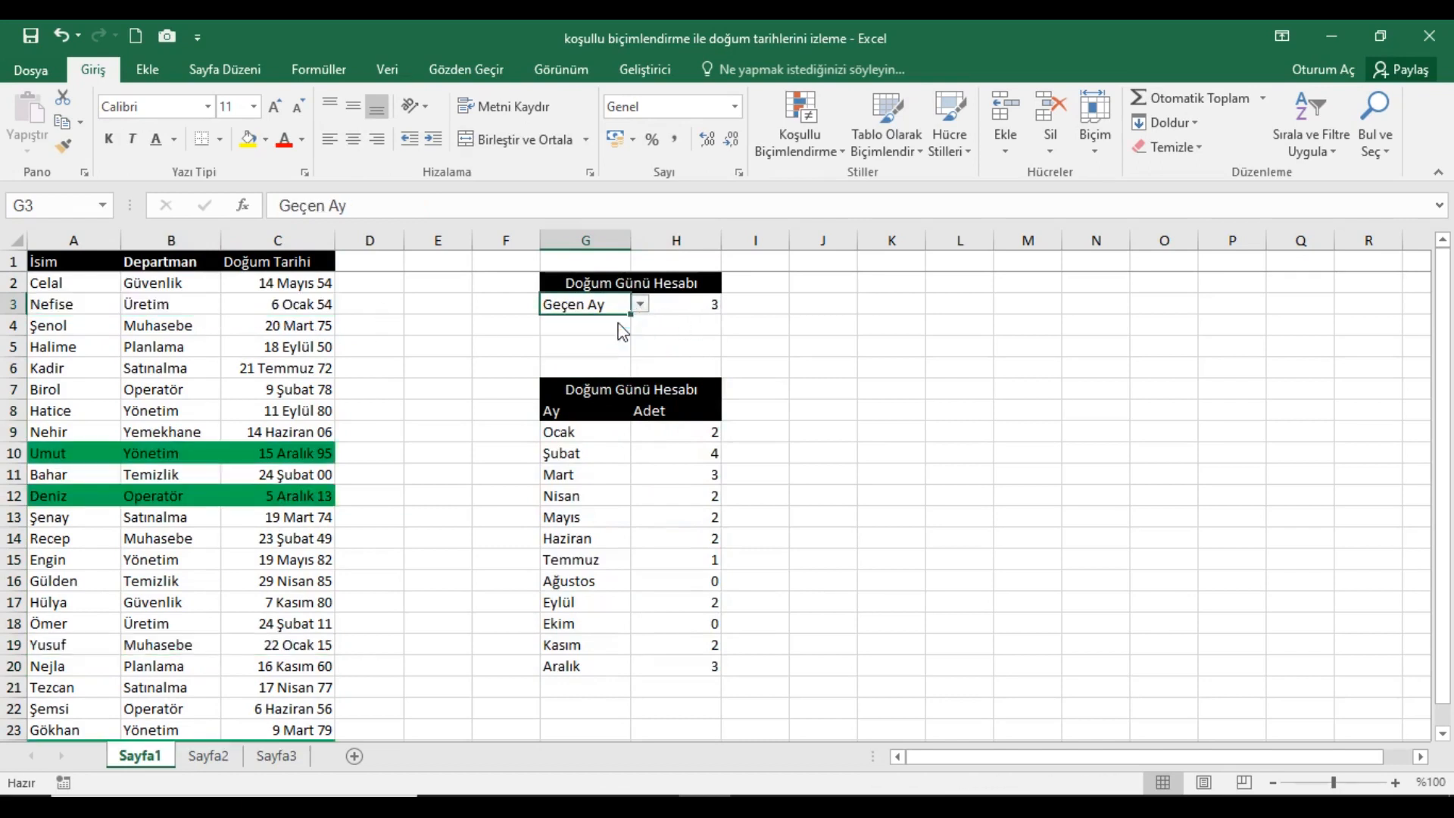
pyautogui.click(718, 315)
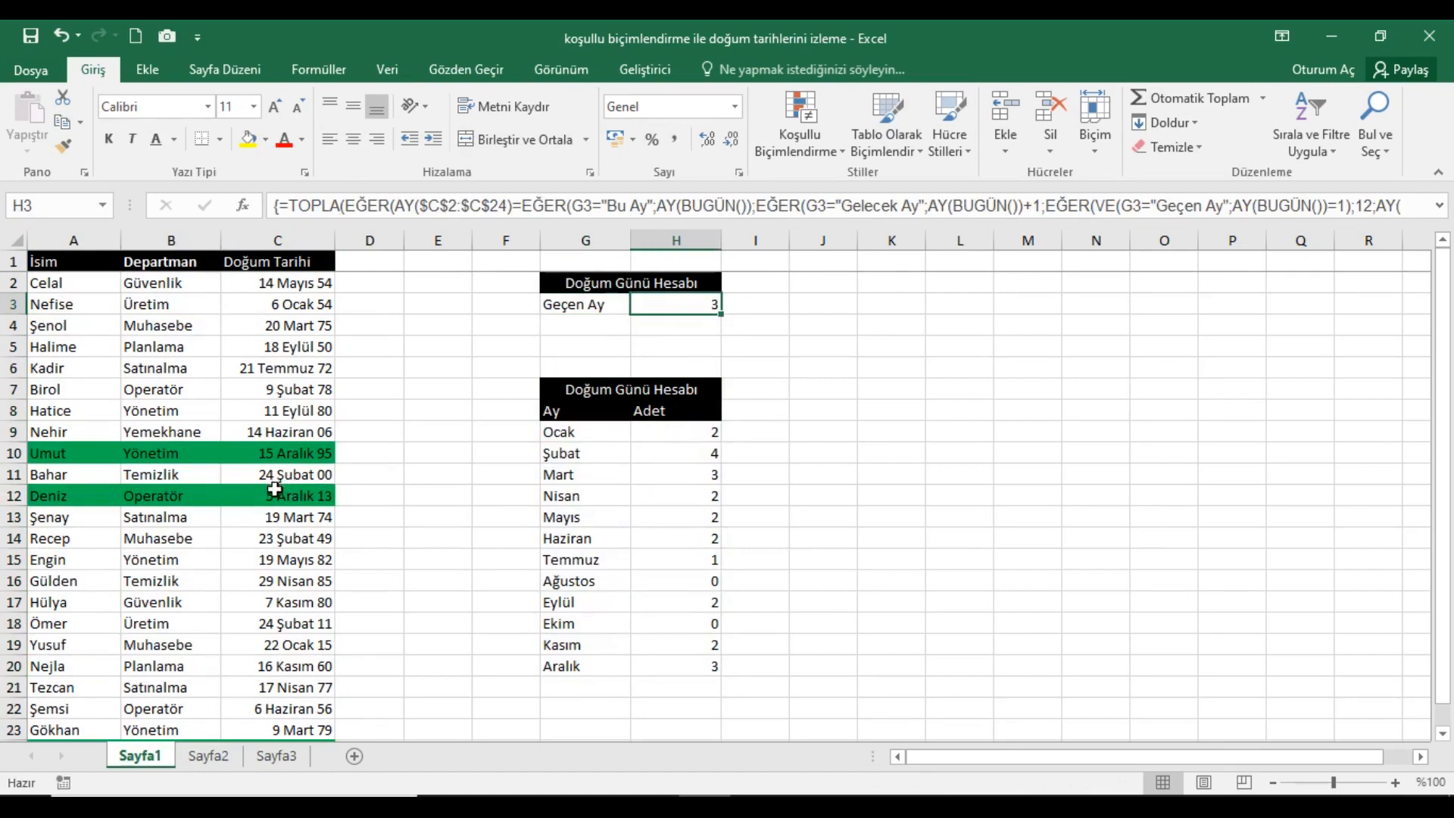
pyautogui.scroll(-1, 284, 491)
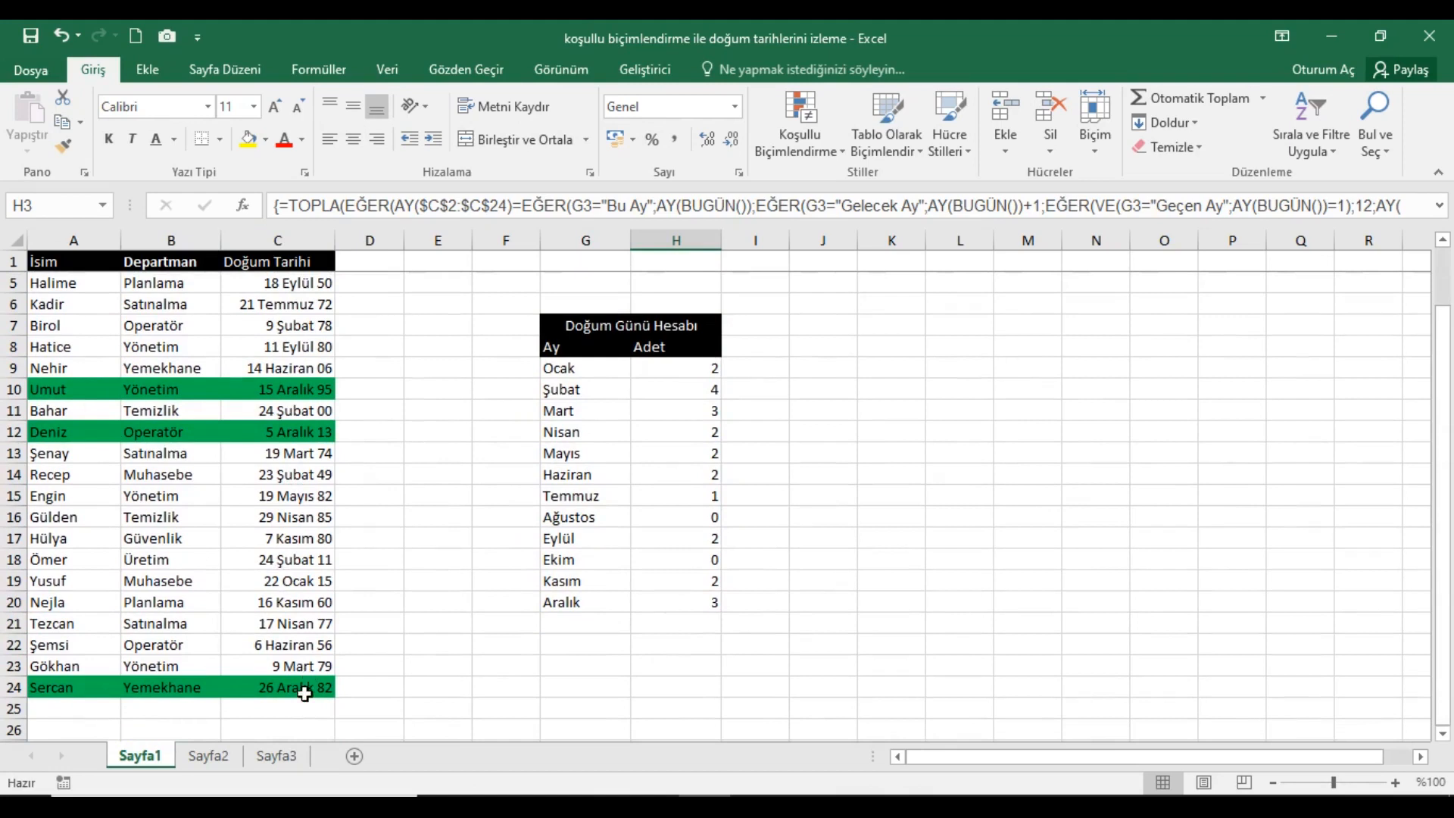
pyautogui.scroll(1, 275, 373)
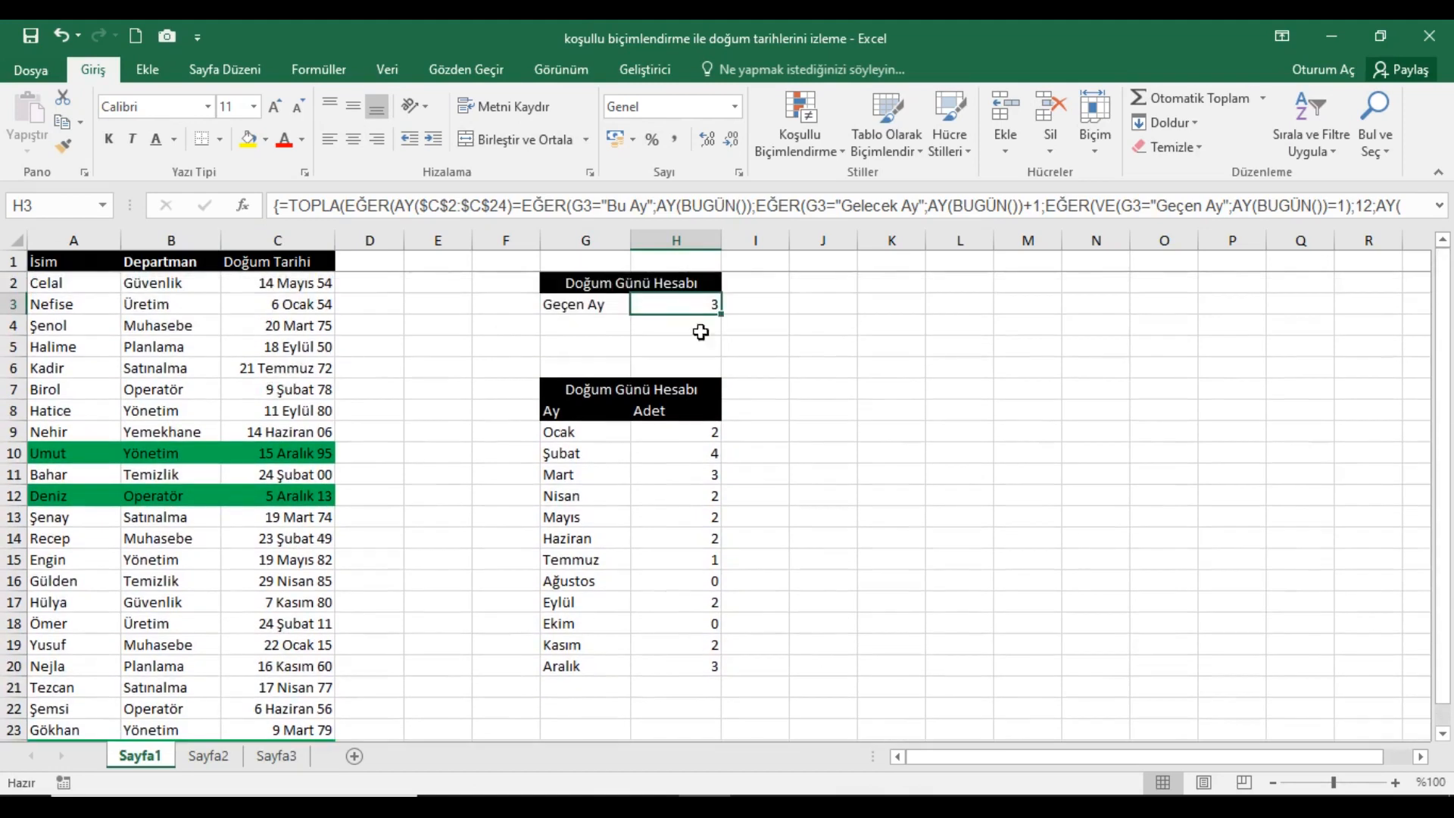
# Step: Set the period in G3 to Gelecek Ay and review the count and the highlighted employee rows
pyautogui.click(591, 306)
pyautogui.click(640, 303)
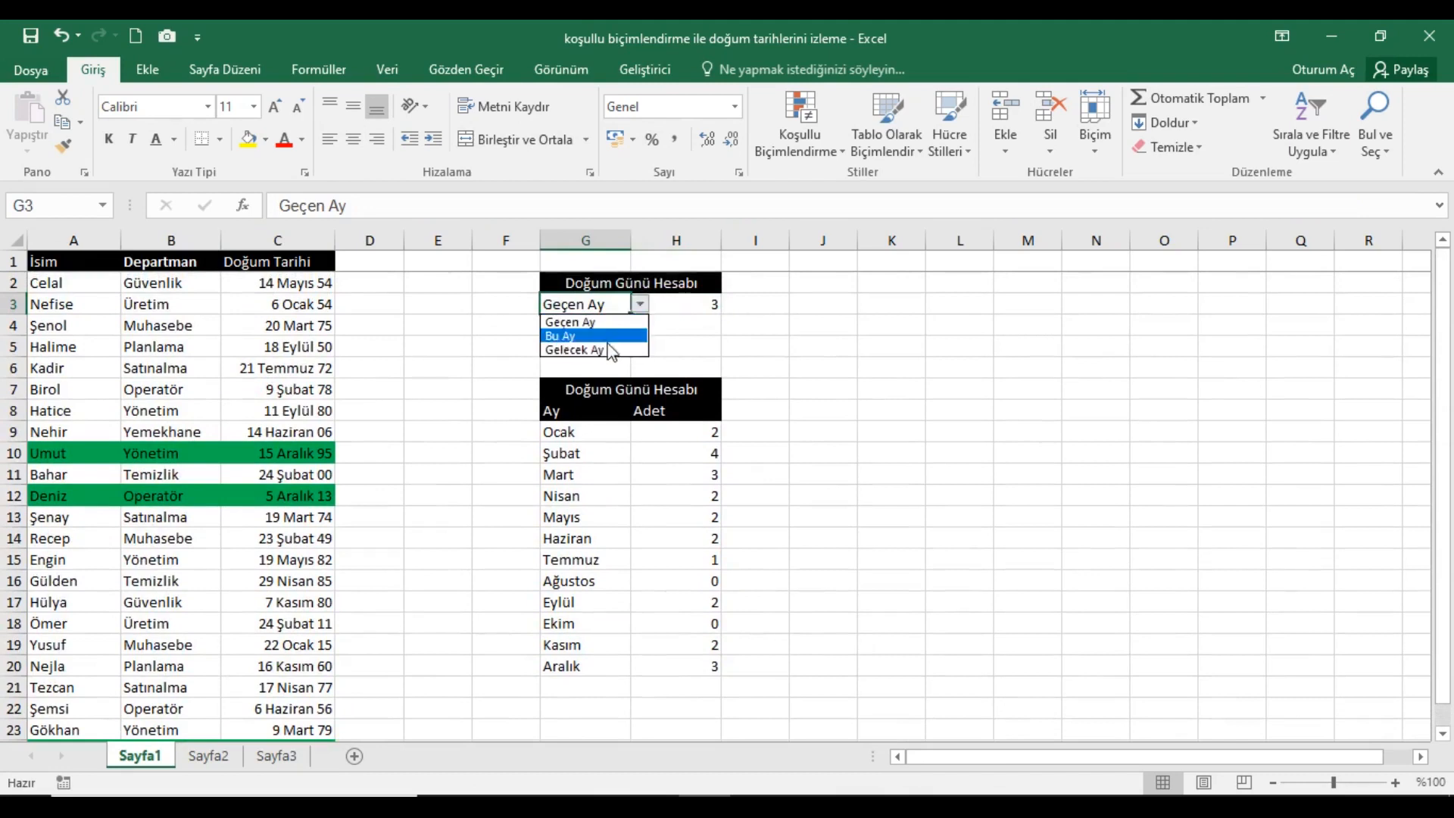
pyautogui.click(612, 351)
pyautogui.click(712, 308)
pyautogui.scroll(-2, 325, 419)
pyautogui.scroll(2, 326, 419)
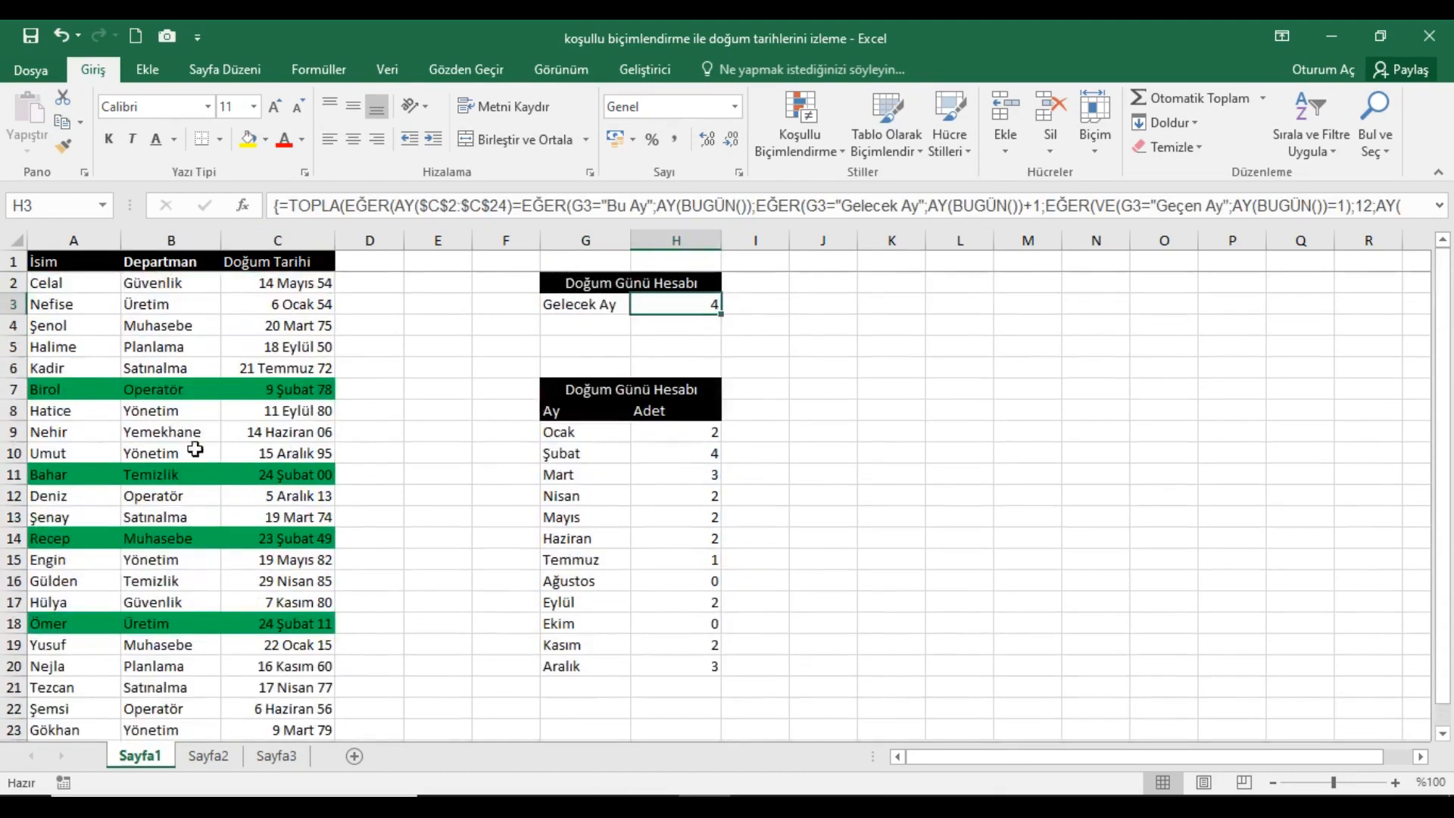
# Step: Copy the employee list A1:C24 from Sayfa1 and paste only its values (Değerleri) at A1 of Sayfa2
pyautogui.click(85, 263)
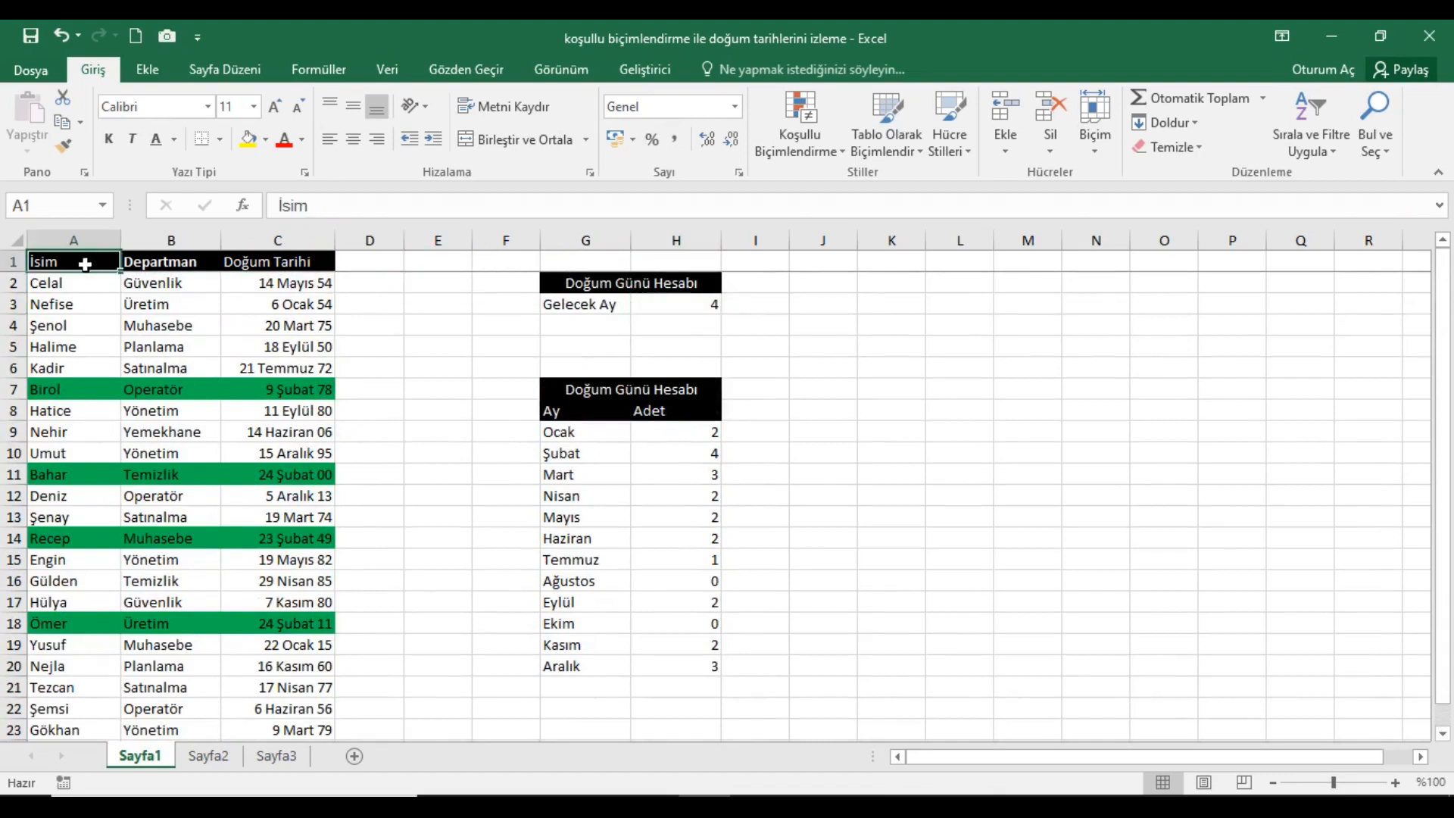
pyautogui.moveTo(80, 268); pyautogui.dragTo(289, 696)
pyautogui.click(62, 123)
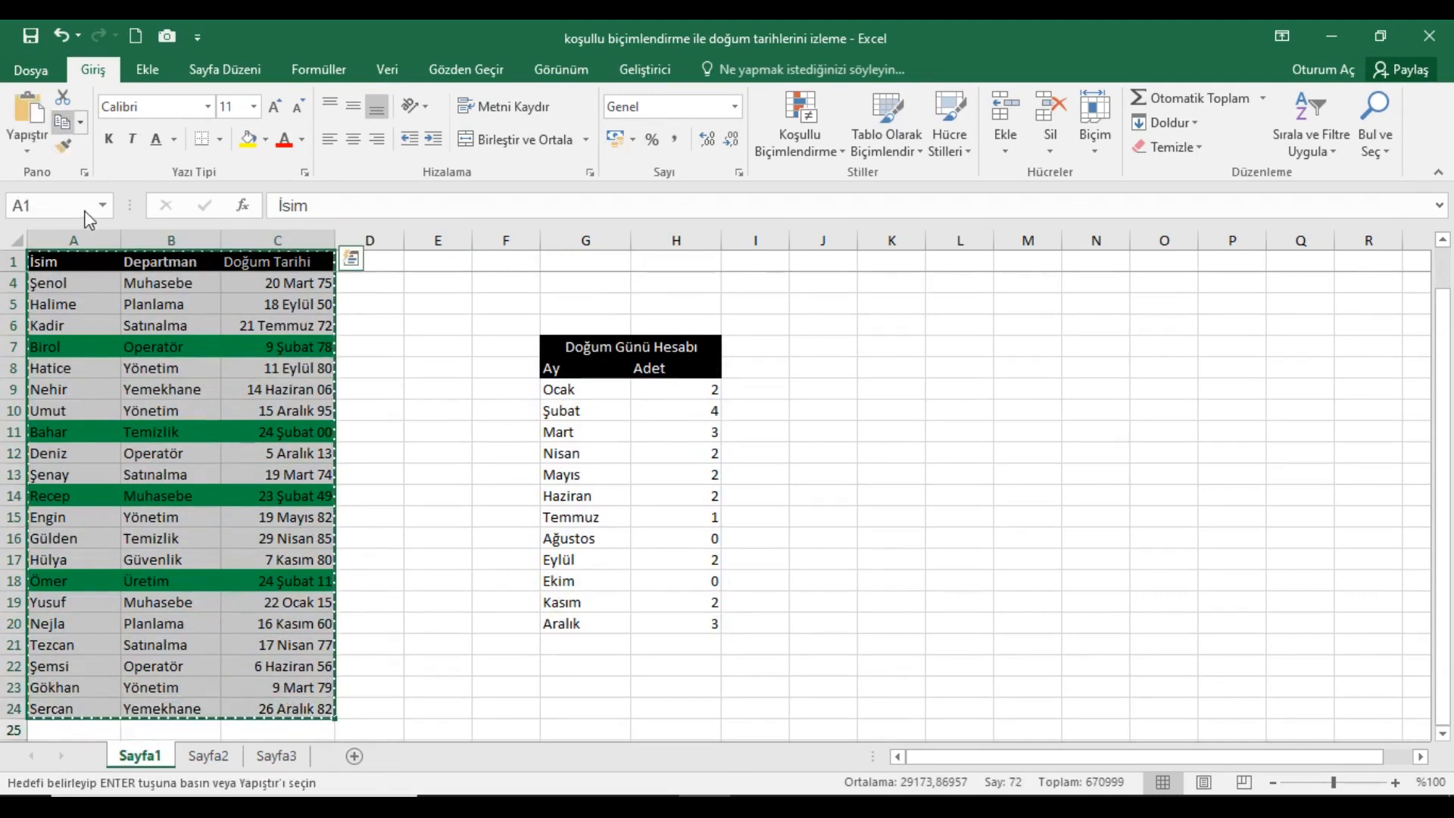
pyautogui.click(212, 757)
pyautogui.rightClick(72, 268)
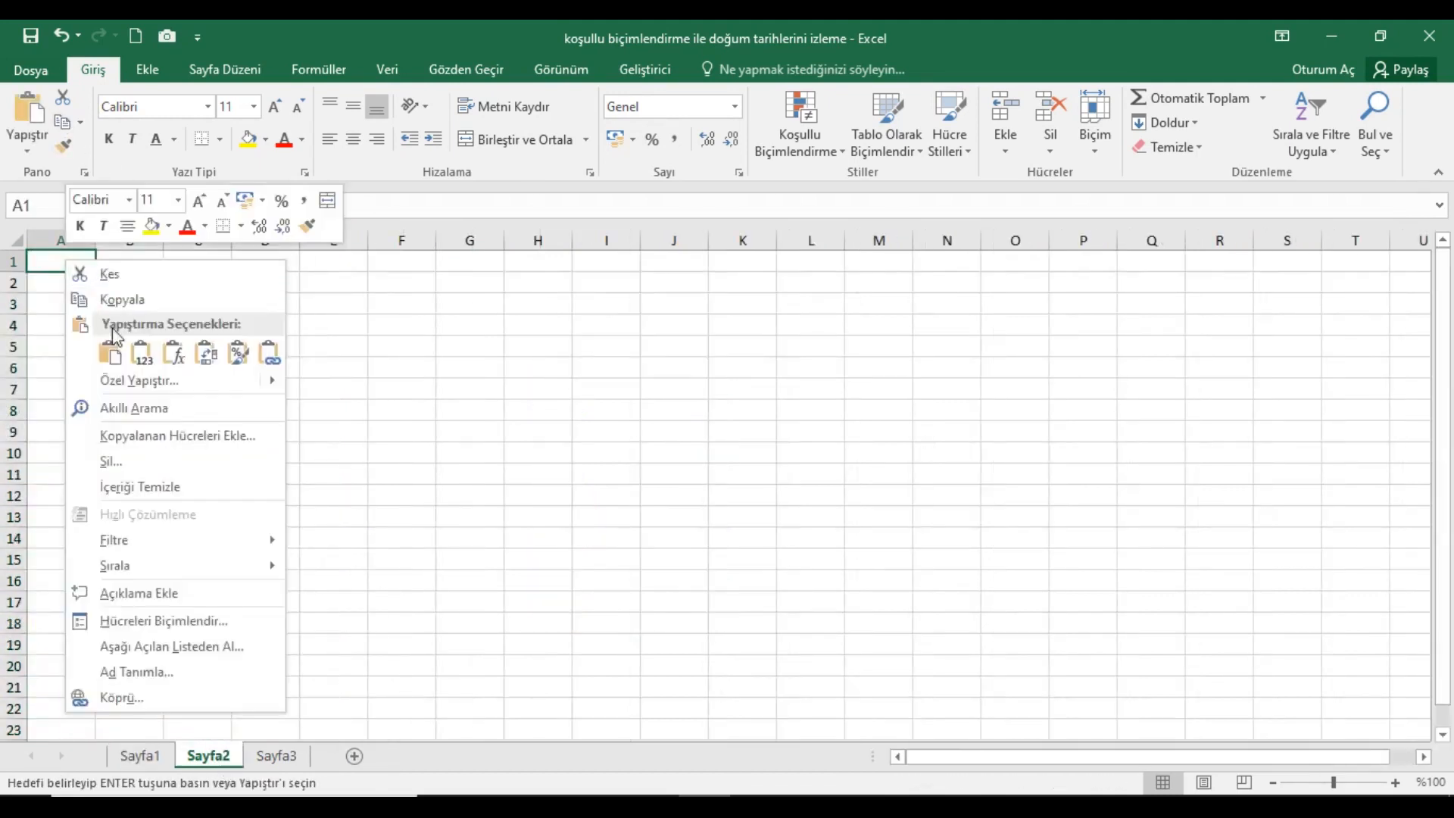
pyautogui.click(125, 380)
pyautogui.click(67, 297)
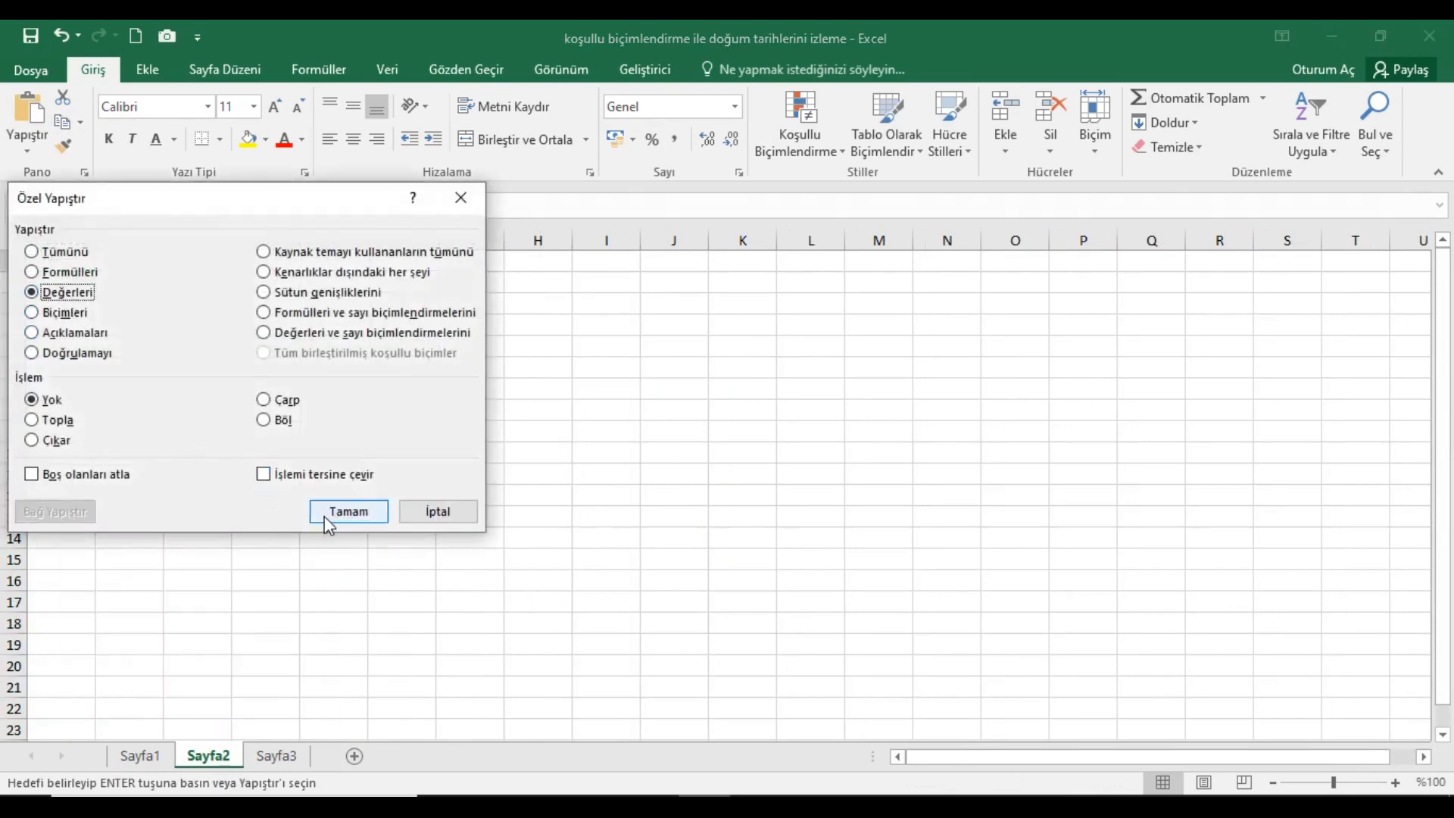
pyautogui.click(327, 515)
# Step: Paste the copied list's formats (Biçimleri) onto the data in Sayfa2 and autofit the column widths
pyautogui.rightClick(61, 263)
pyautogui.click(146, 383)
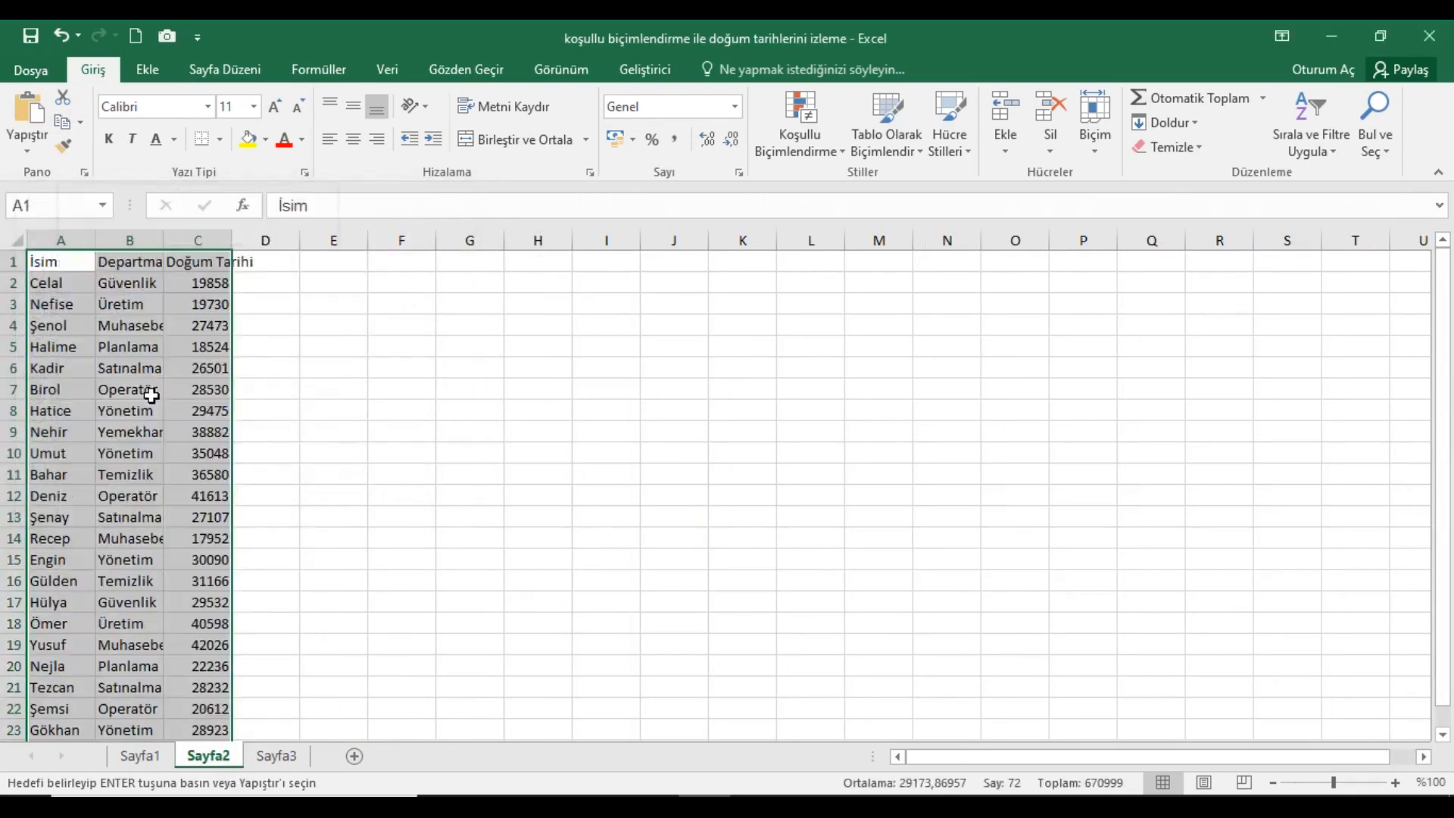
pyautogui.click(72, 327)
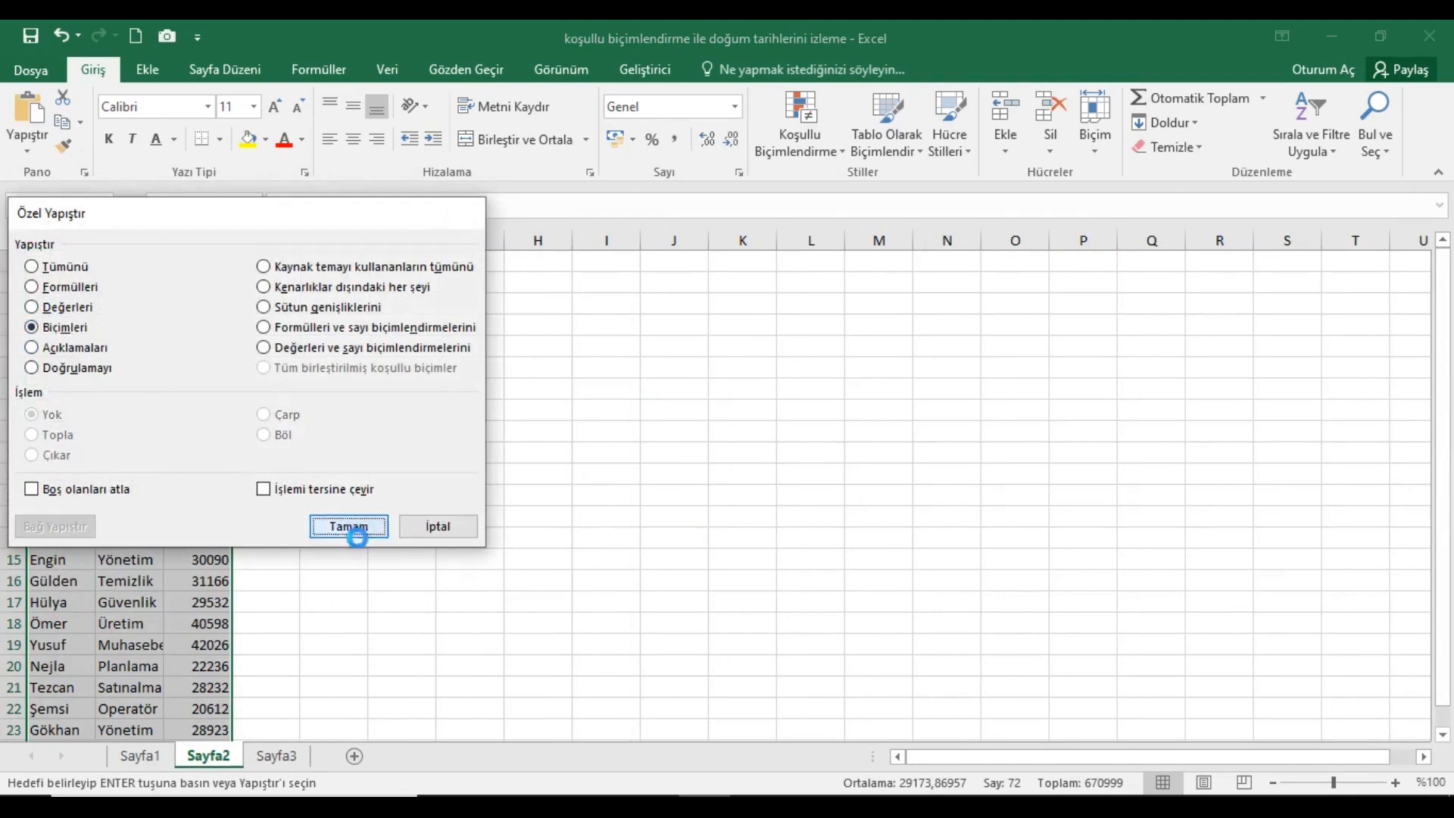
pyautogui.click(349, 526)
pyautogui.click(16, 242)
pyautogui.doubleClick(109, 251)
pyautogui.click(67, 271)
# Step: Copy the Doğum Günü Hesabı header with Ay and Adet (G7:H8) from Sayfa1 to G2 of Sayfa2 and autofit columns G and H
pyautogui.click(140, 755)
pyautogui.moveTo(577, 348); pyautogui.dragTo(707, 379)
pyautogui.hotkey('ctrl', 'c')
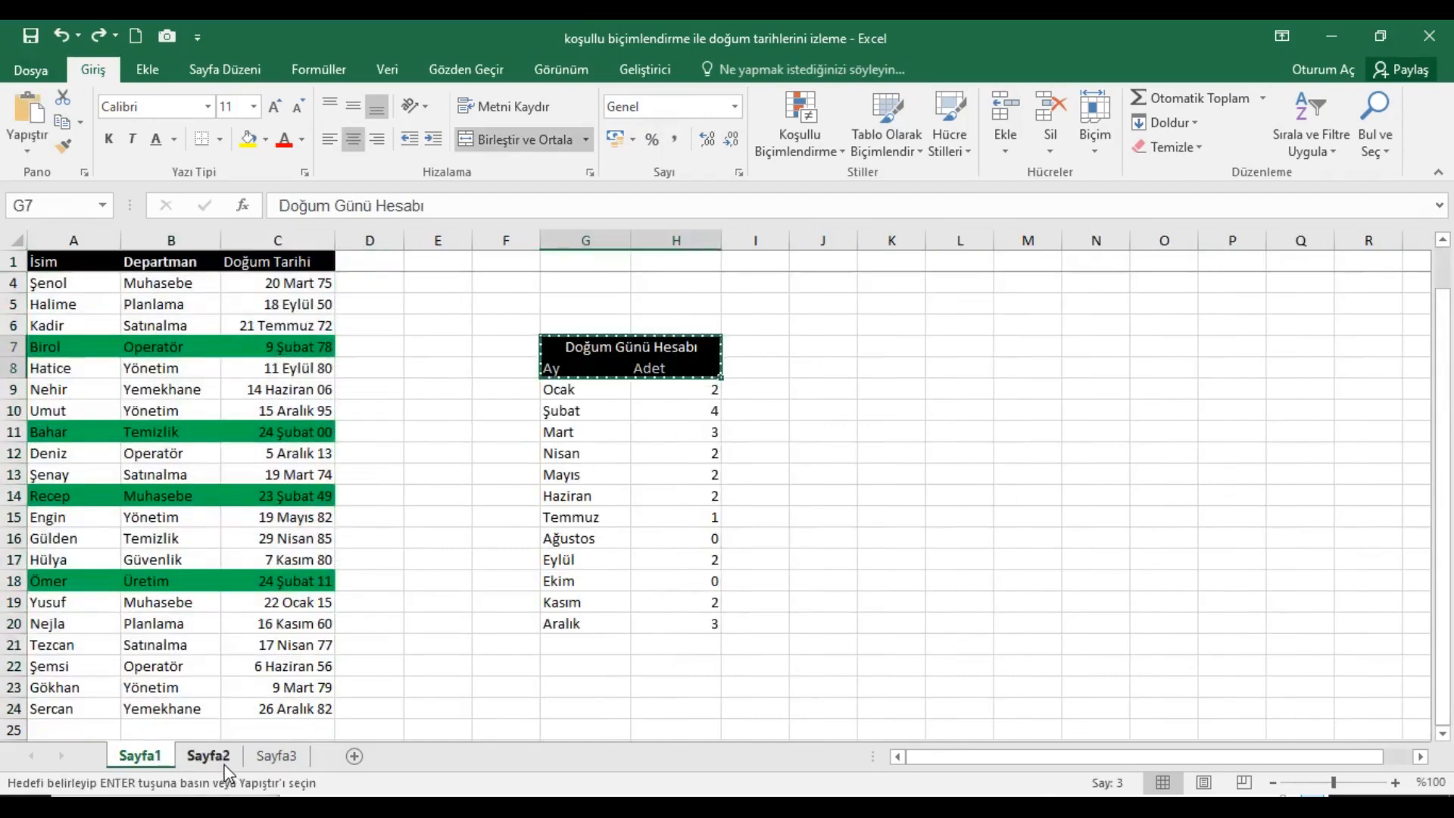
pyautogui.click(221, 761)
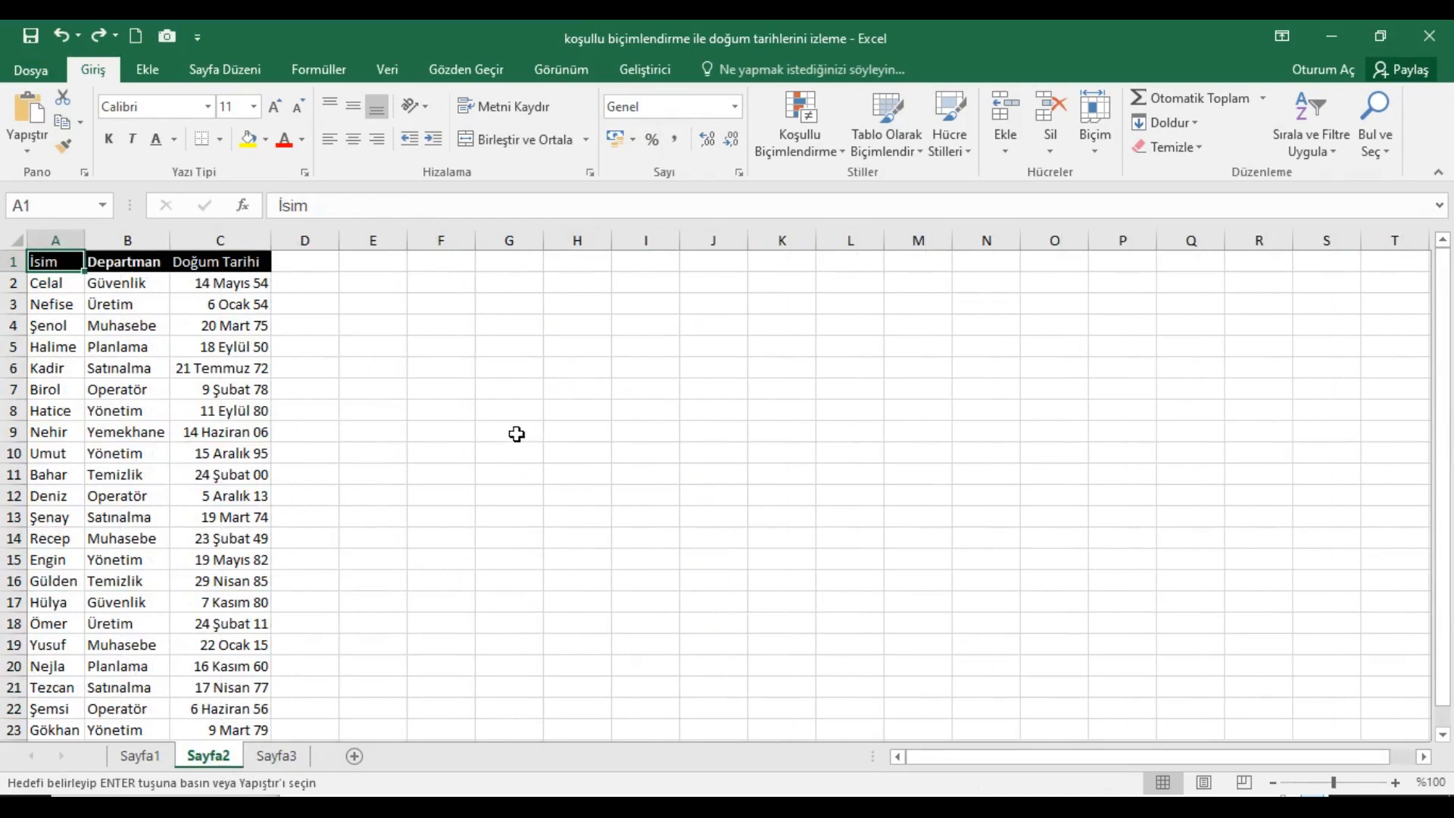
pyautogui.click(510, 394)
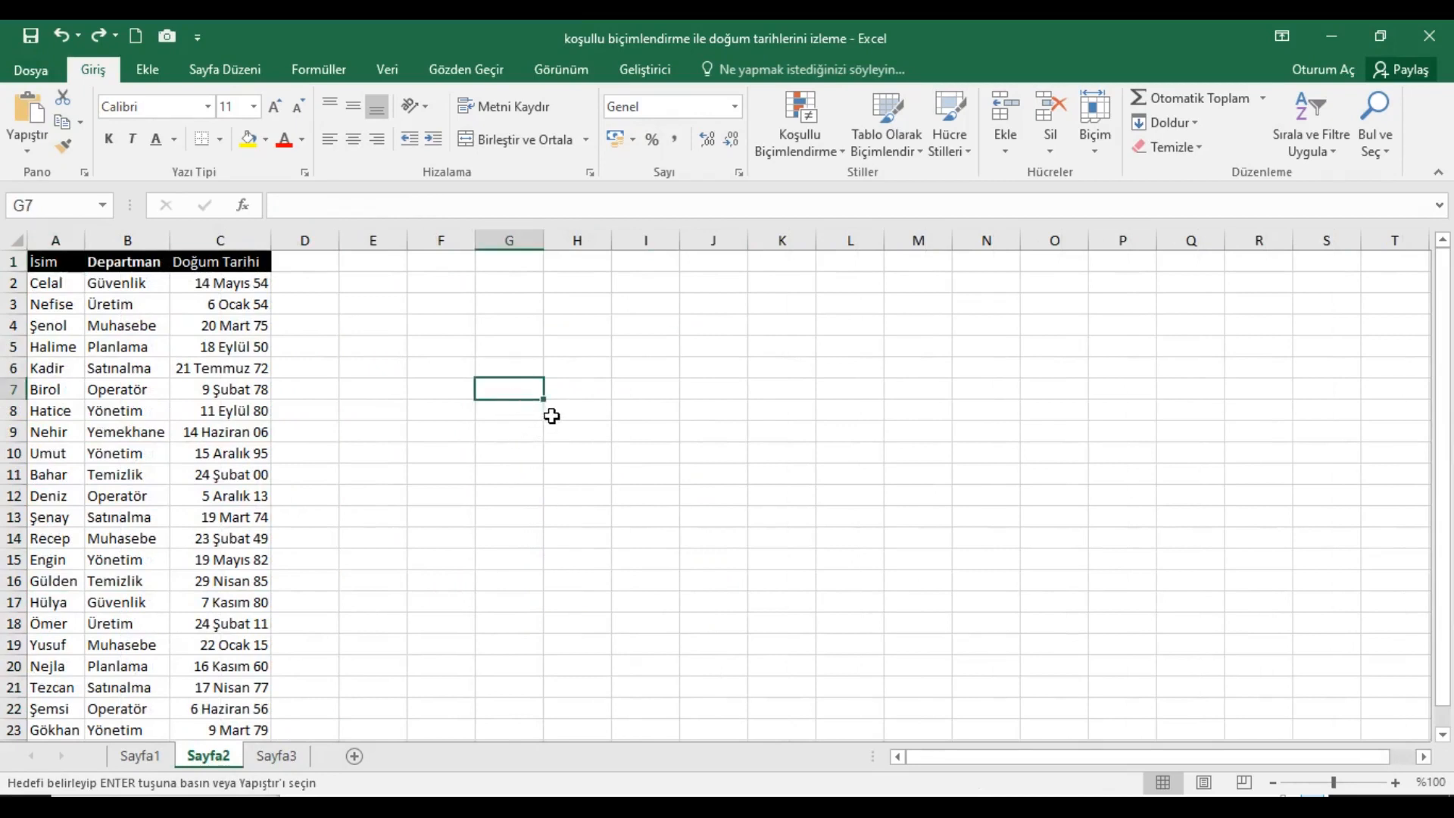
pyautogui.click(518, 291)
pyautogui.hotkey('ctrl', 'v')
pyautogui.moveTo(524, 242); pyautogui.dragTo(578, 245)
pyautogui.doubleClick(544, 244)
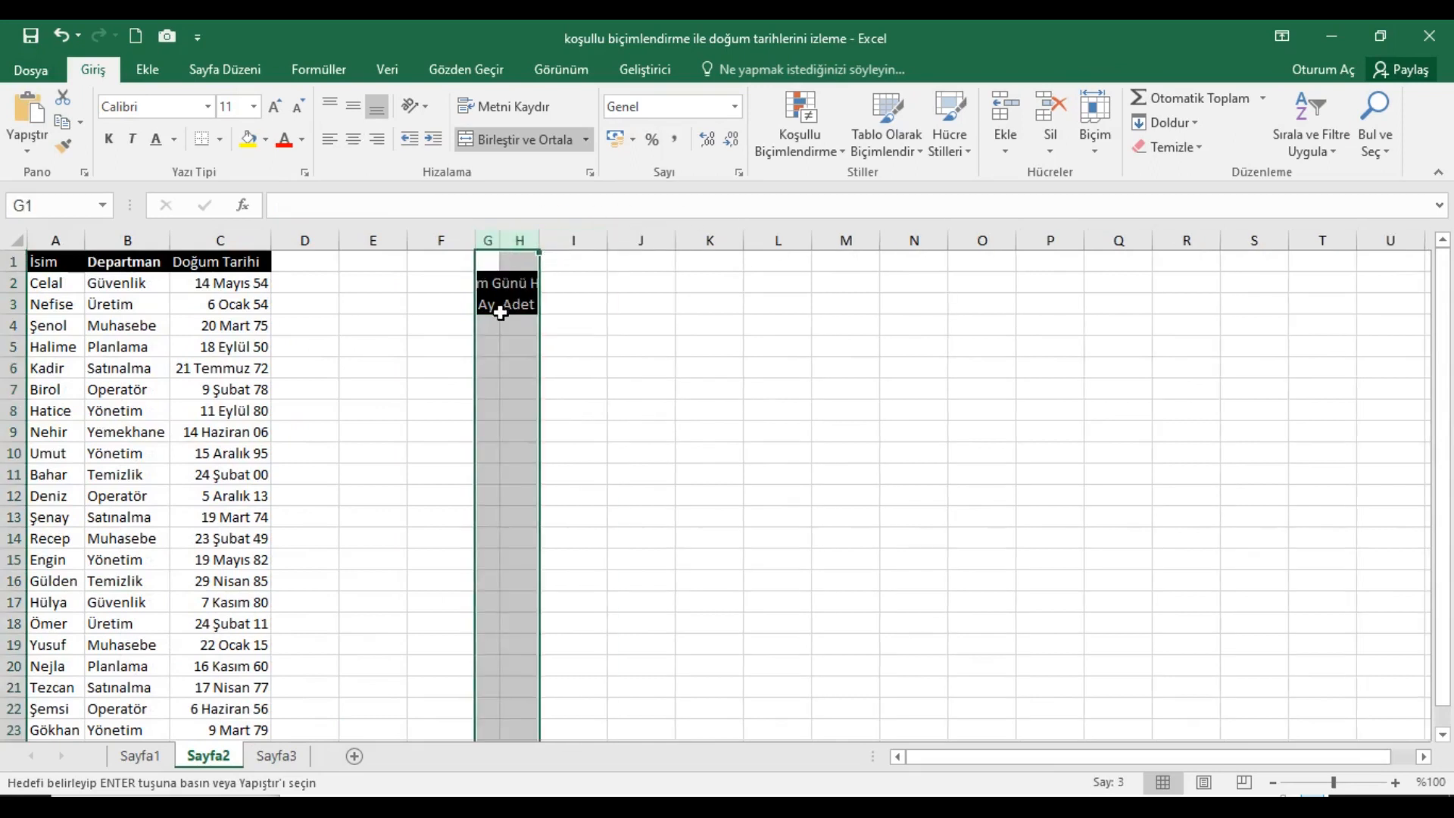
pyautogui.click(499, 313)
pyautogui.click(140, 756)
pyautogui.moveTo(576, 394); pyautogui.dragTo(576, 621)
pyautogui.hotkey('ctrl', 'c')
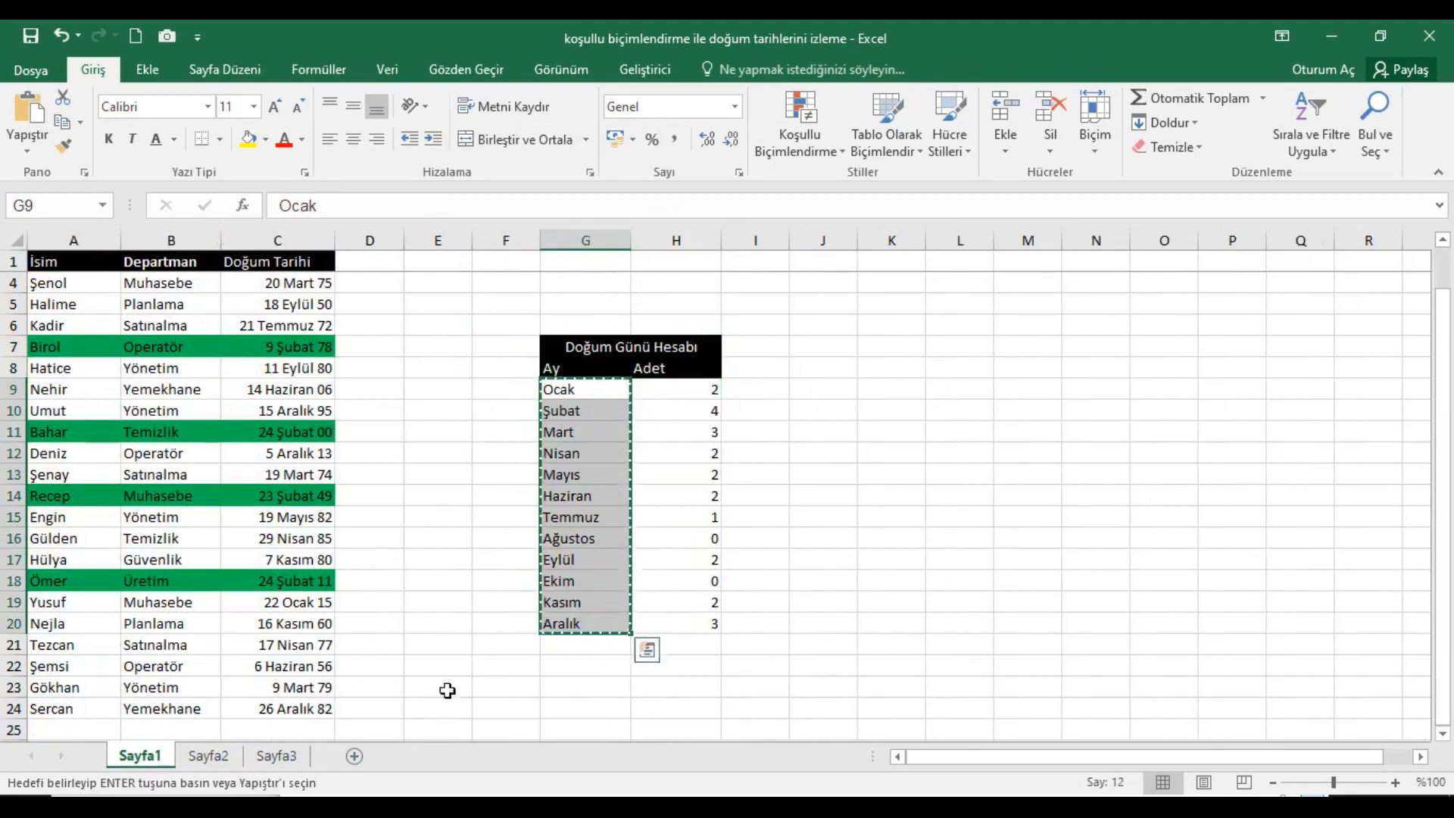
pyautogui.click(208, 756)
# Step: Enter Ocak in G4 and fill the month series down to Aralık in G15
pyautogui.click(492, 328)
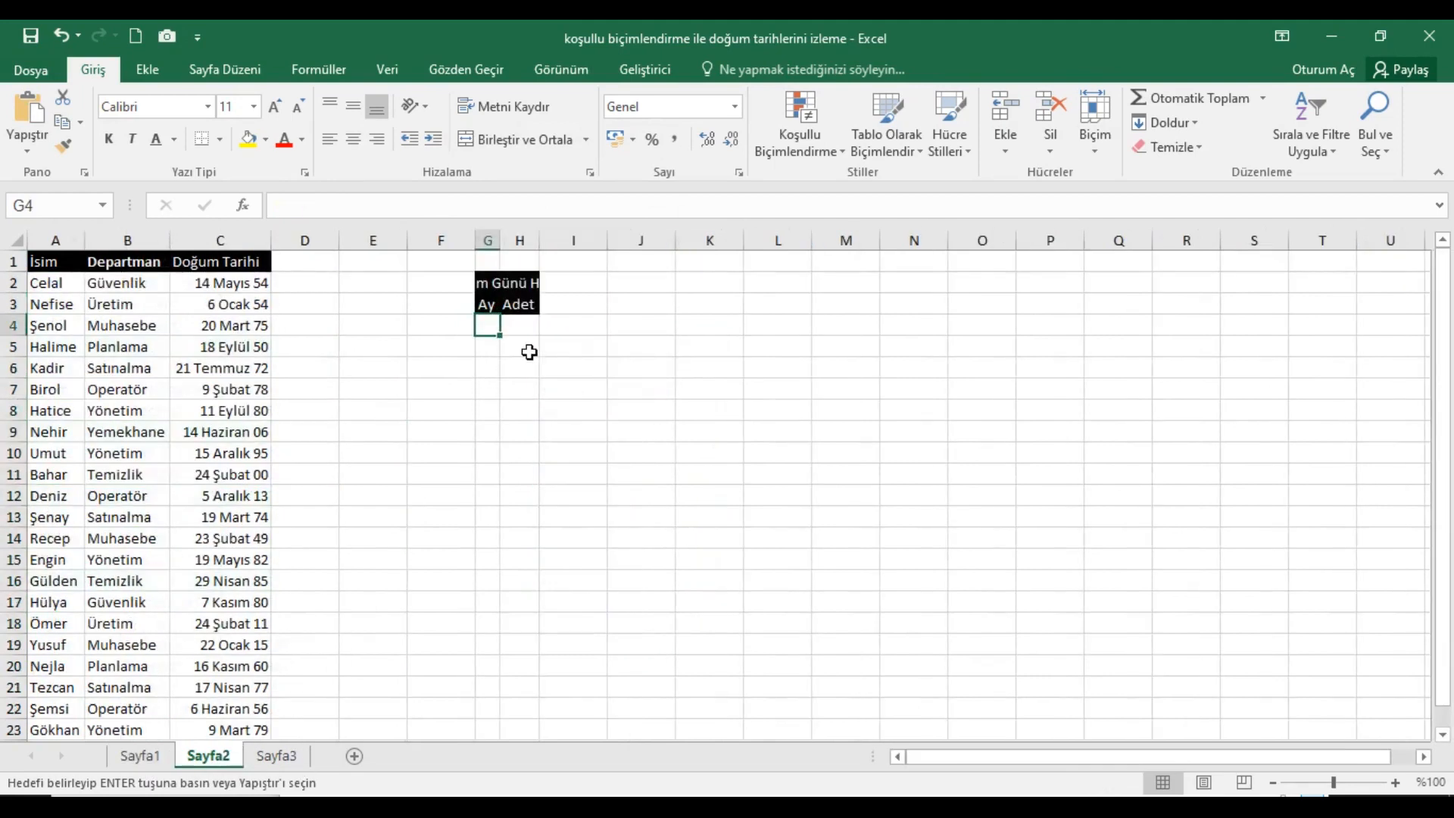
pyautogui.write('Ocak')
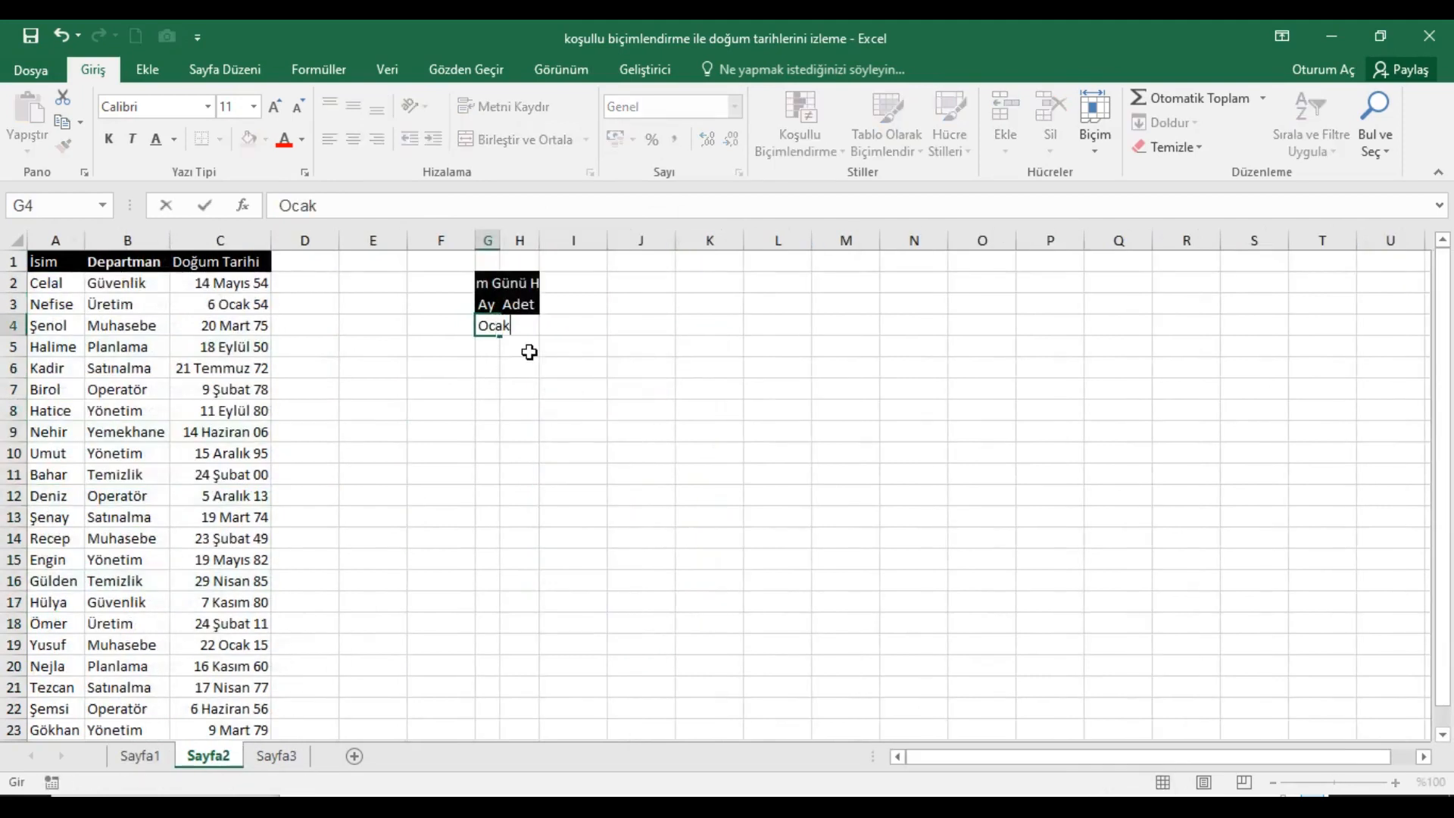
pyautogui.press('Return')
pyautogui.click(496, 328)
pyautogui.moveTo(500, 336); pyautogui.dragTo(510, 580)
# Step: Widen columns G and H equally so the full Doğum Günü Hesabı heading fits
pyautogui.moveTo(488, 240); pyautogui.dragTo(507, 248)
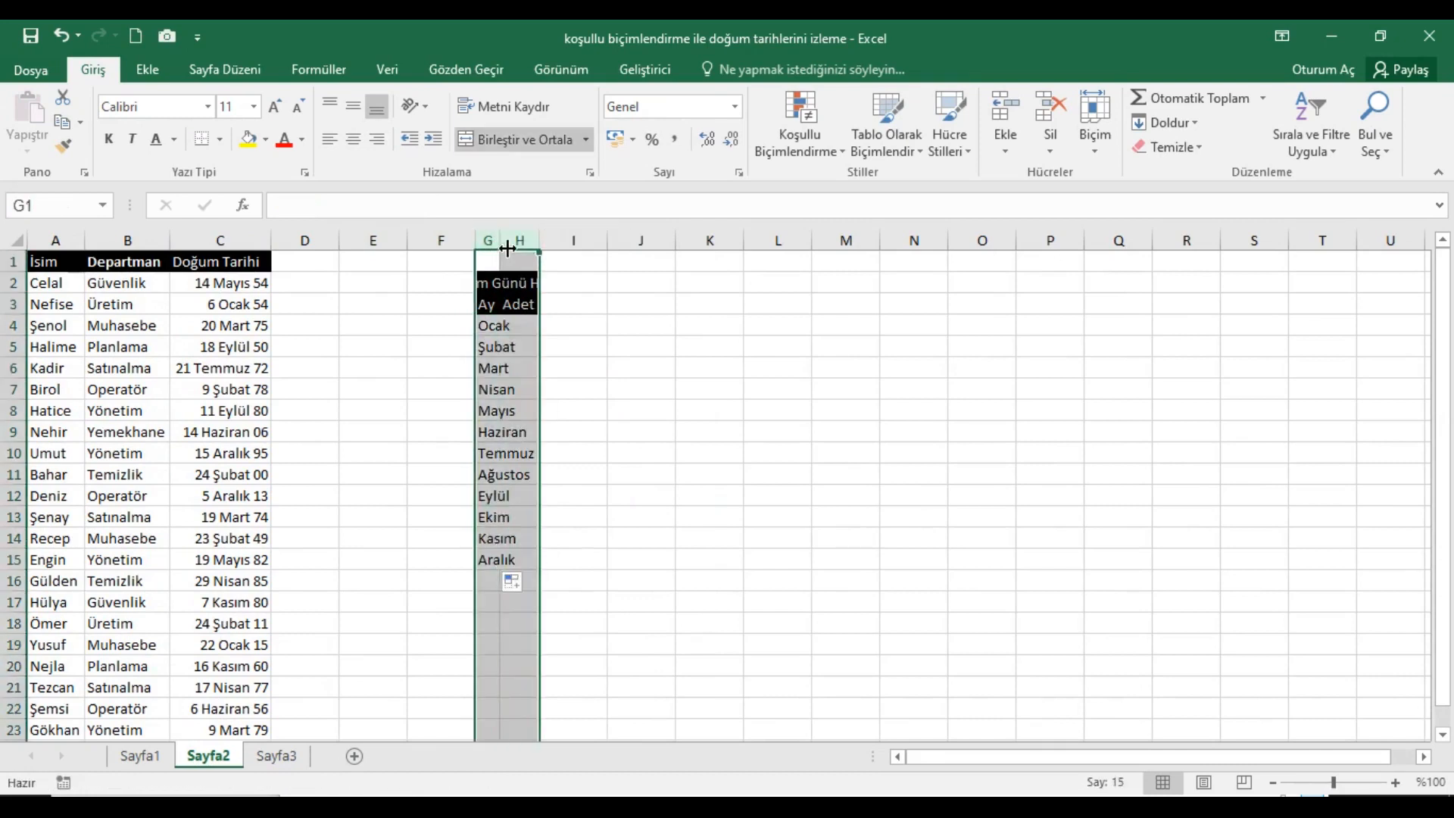
pyautogui.doubleClick(508, 248)
pyautogui.click(559, 325)
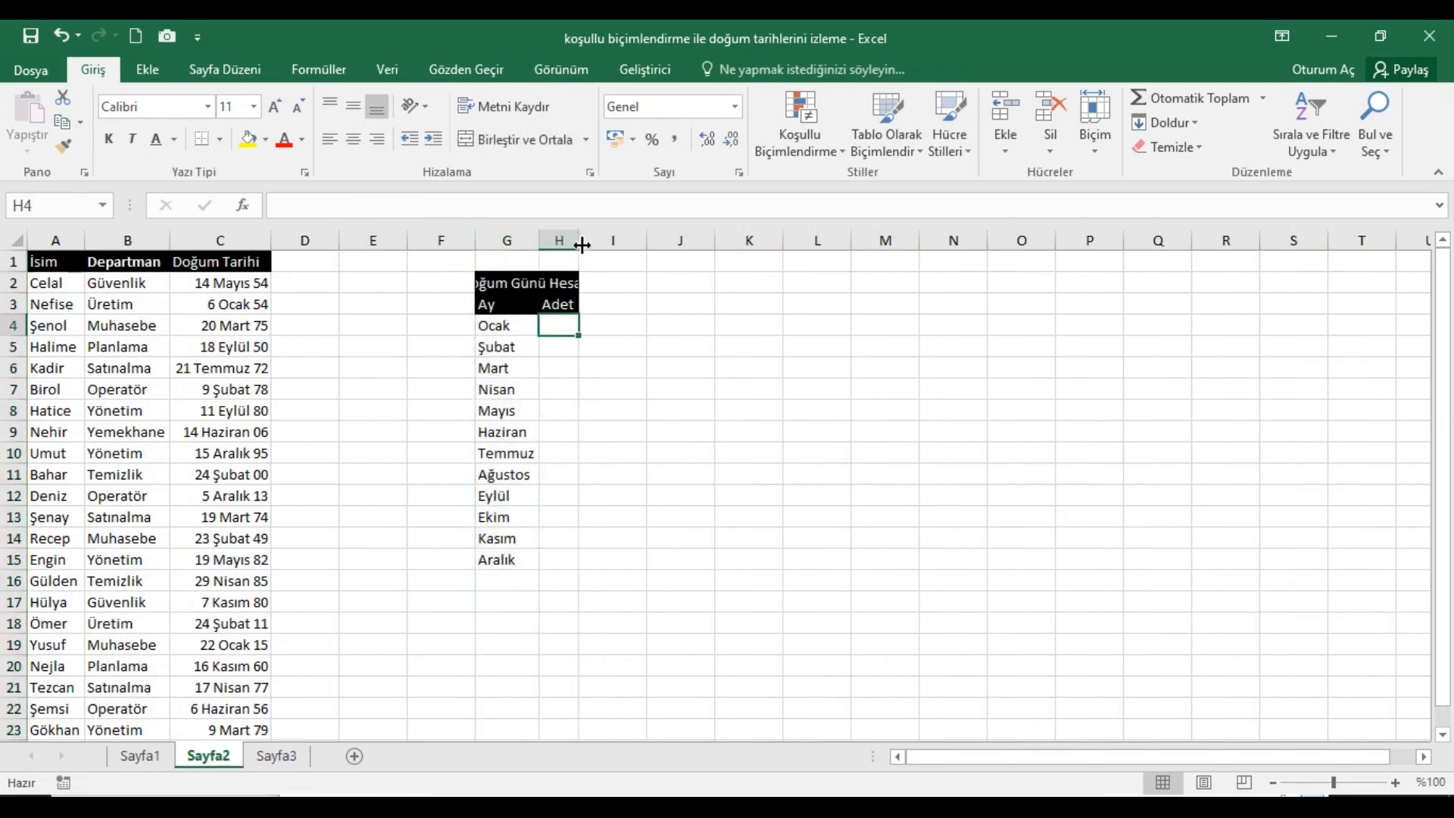
pyautogui.moveTo(500, 241); pyautogui.dragTo(571, 248)
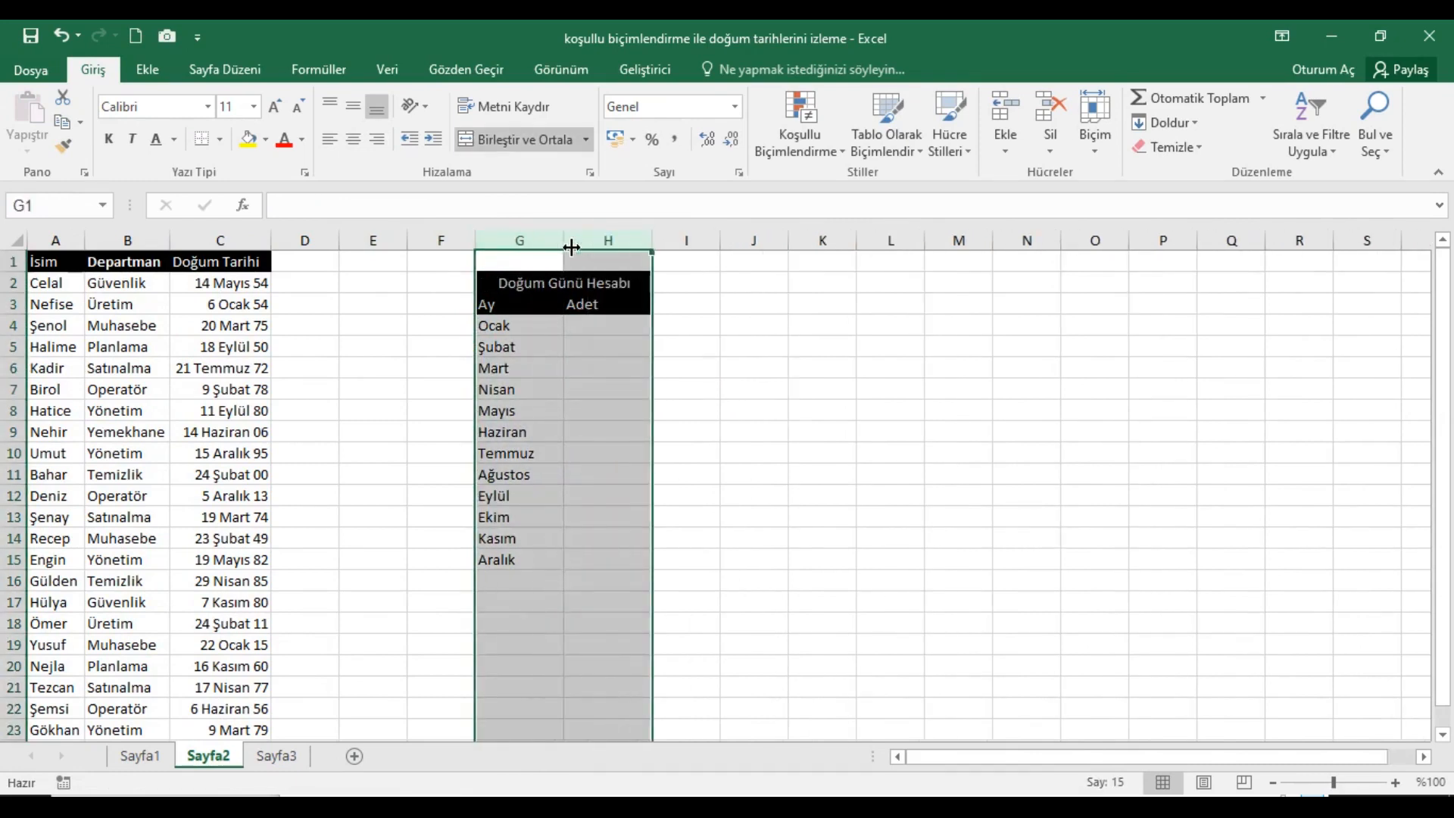
pyautogui.click(620, 334)
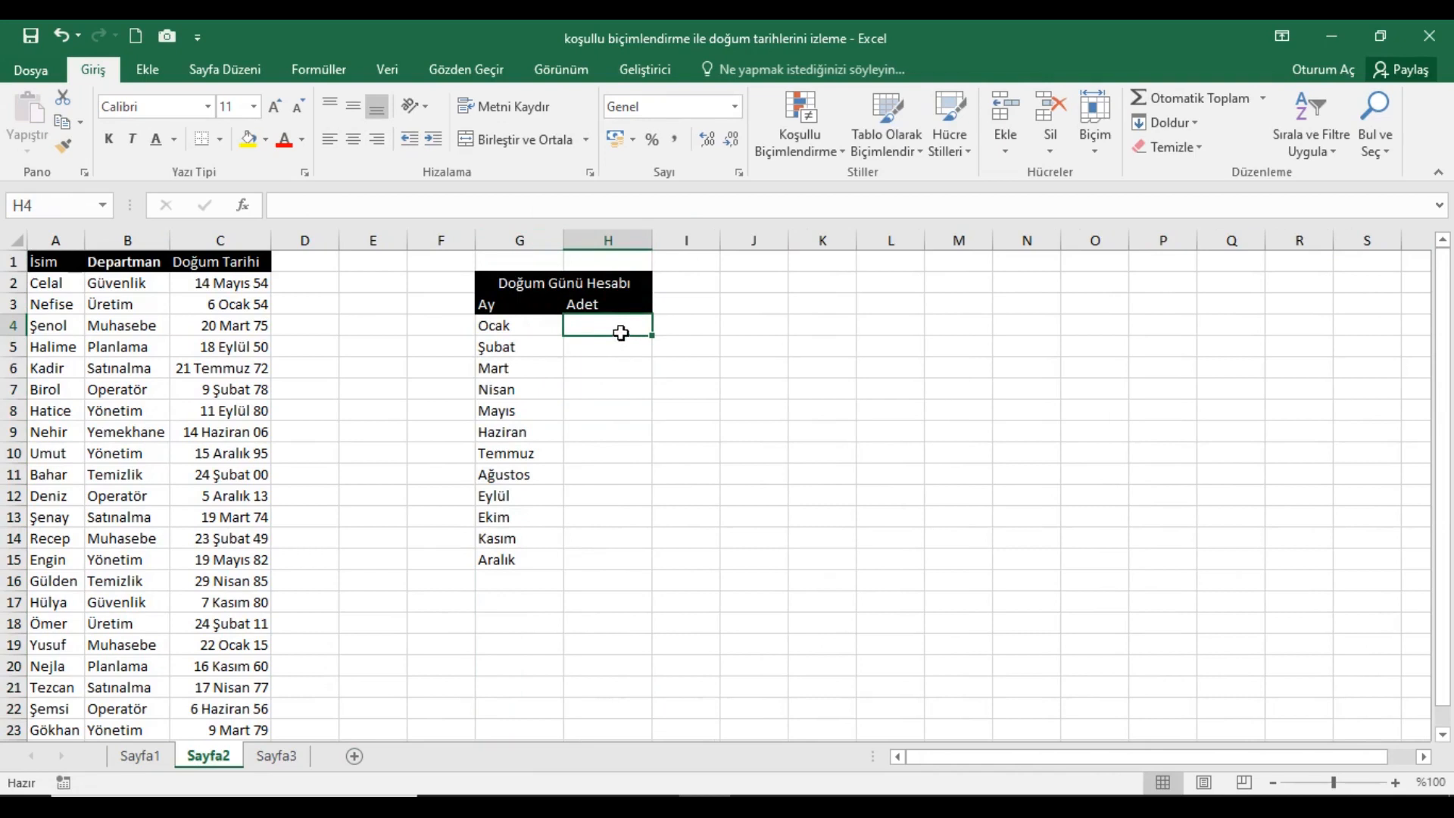
pyautogui.moveTo(543, 328); pyautogui.dragTo(526, 561)
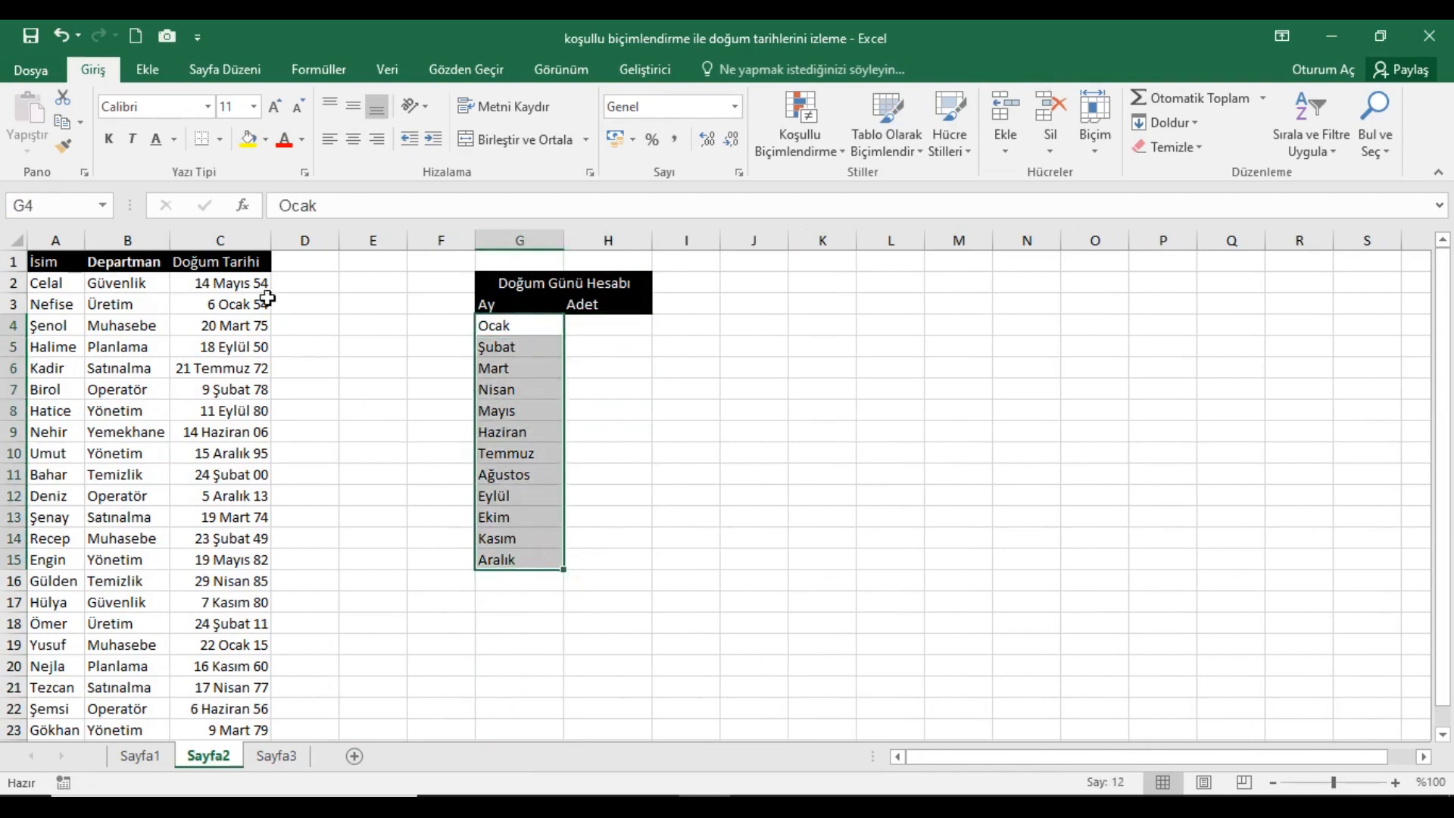
pyautogui.moveTo(261, 288); pyautogui.dragTo(238, 736)
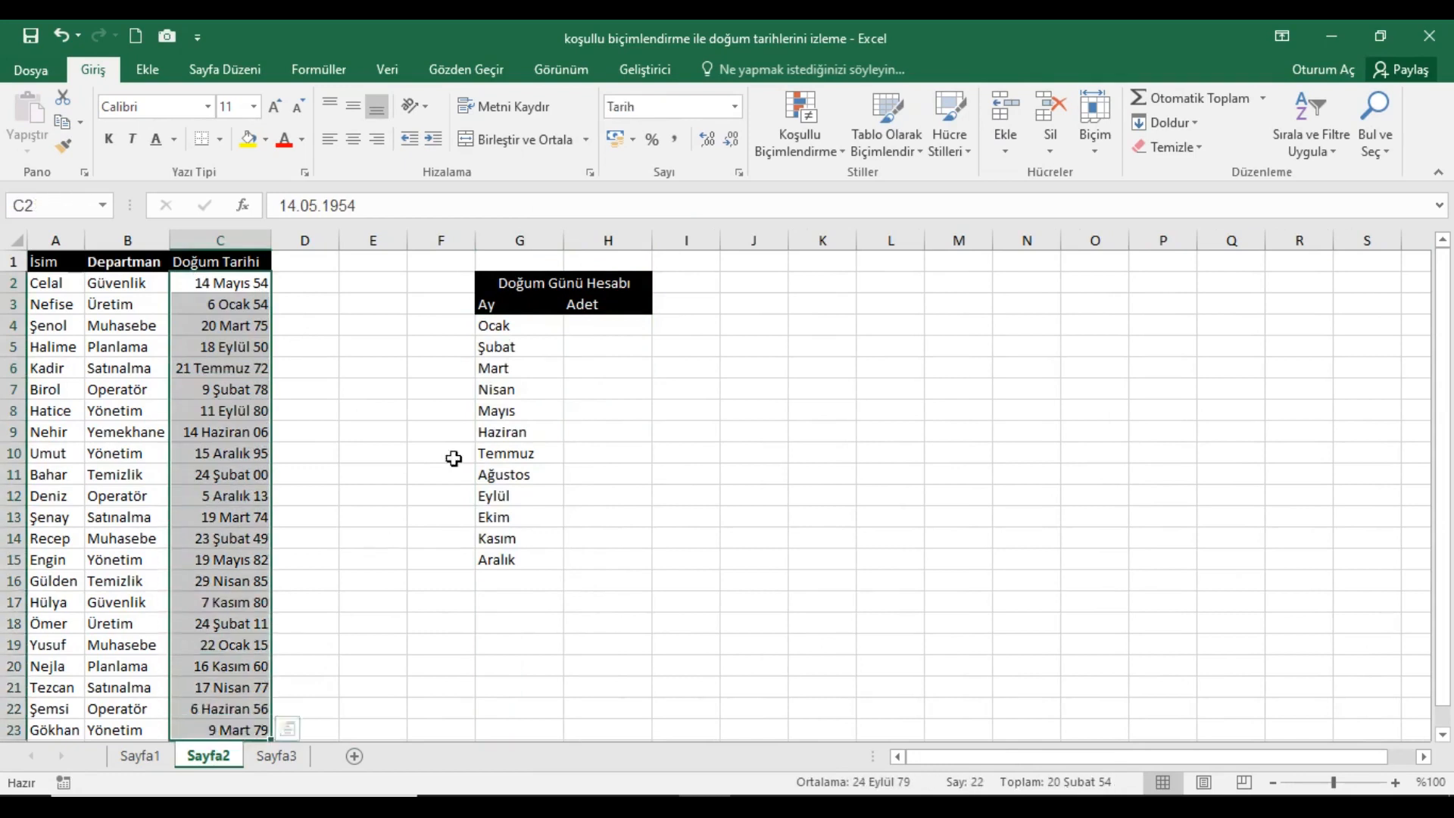
pyautogui.click(618, 335)
pyautogui.moveTo(261, 288); pyautogui.dragTo(242, 736)
# Step: Enter =METNEÇEVİR(C2:C24;"AAAA") in H4 and fill it down to H15
pyautogui.click(606, 332)
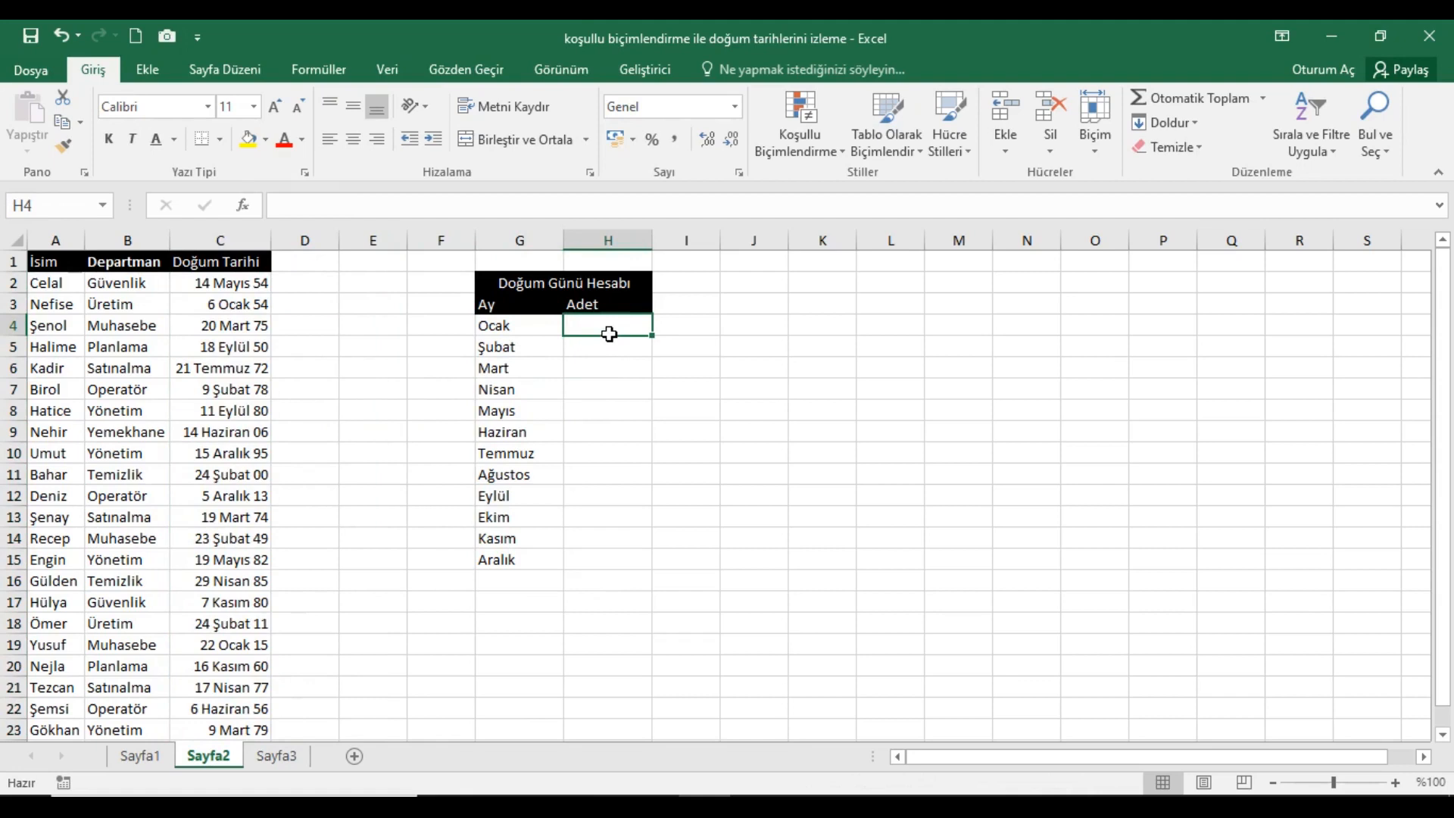
pyautogui.write('=met')
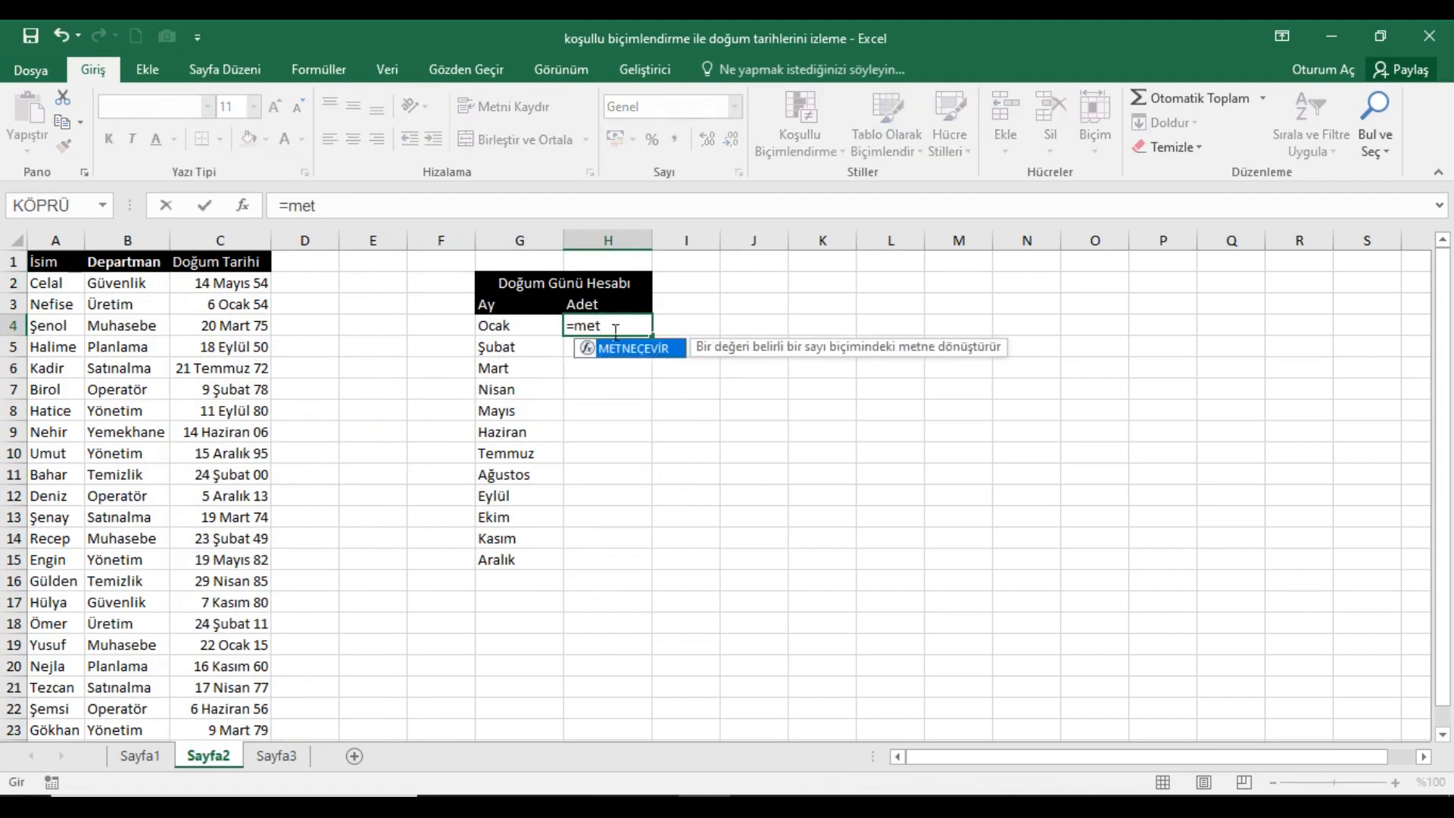
pyautogui.press('Tab')
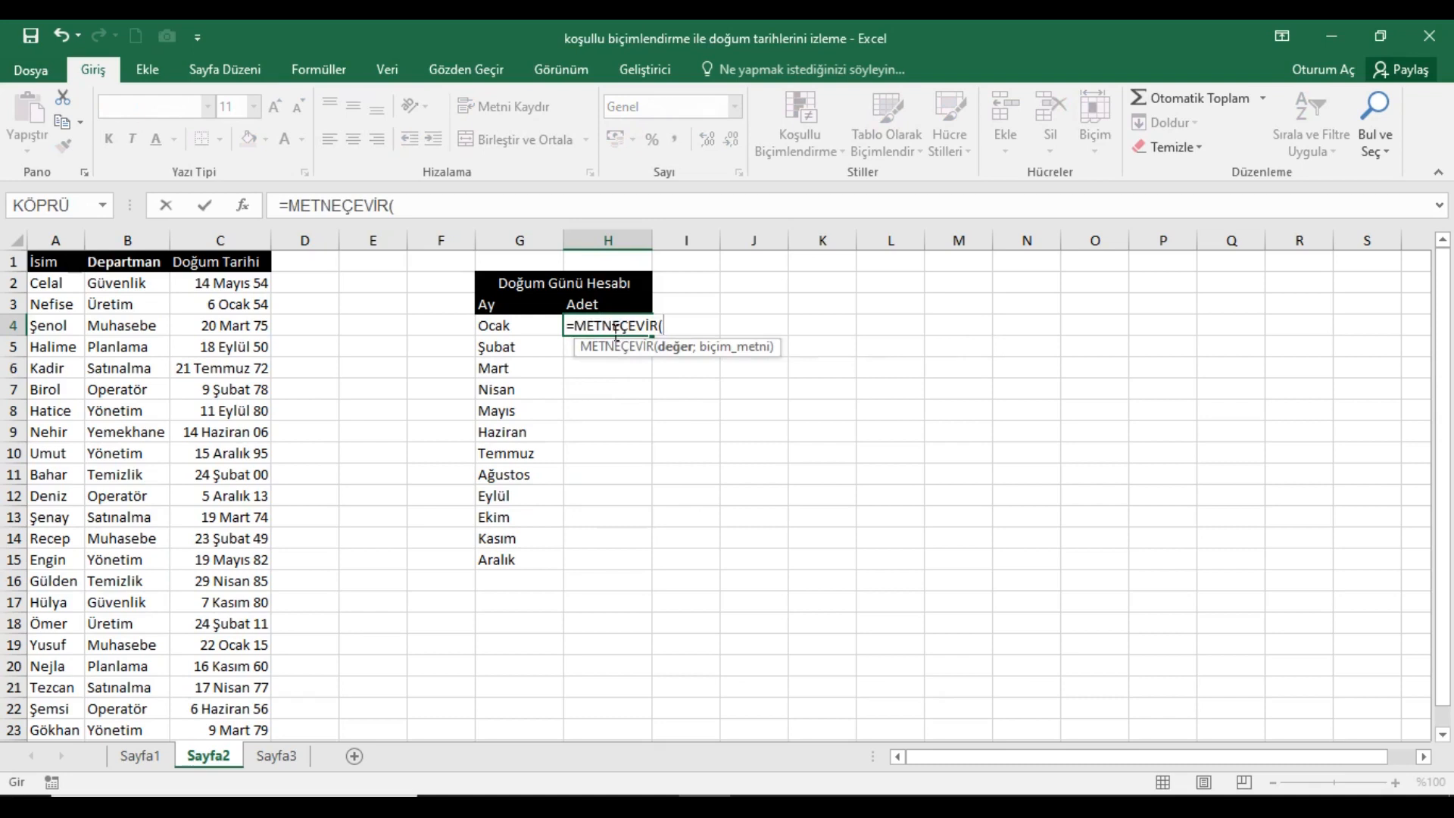
pyautogui.moveTo(253, 282); pyautogui.dragTo(240, 734)
pyautogui.scroll(1, 643, 410)
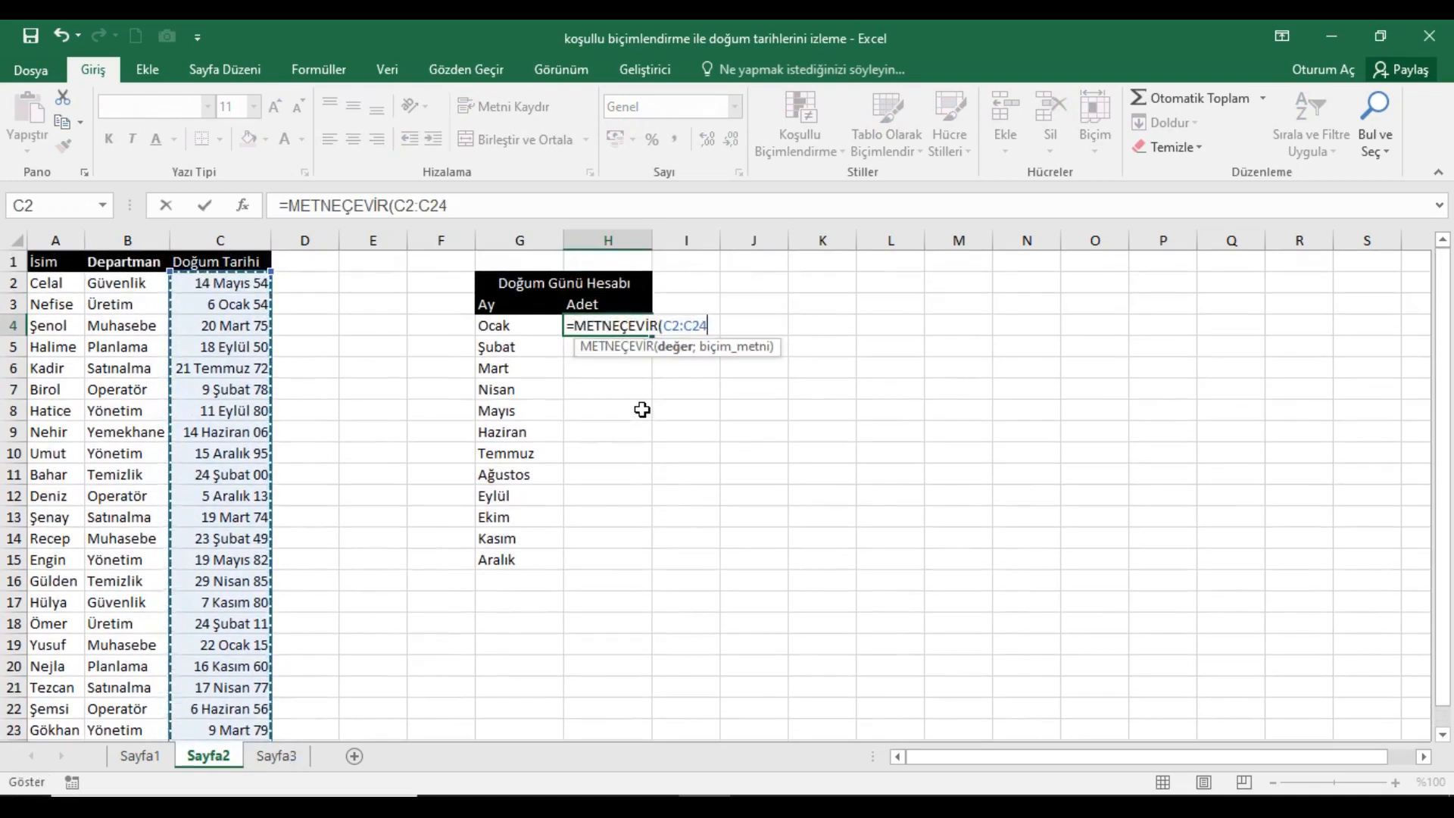
pyautogui.write(';"AAAA')
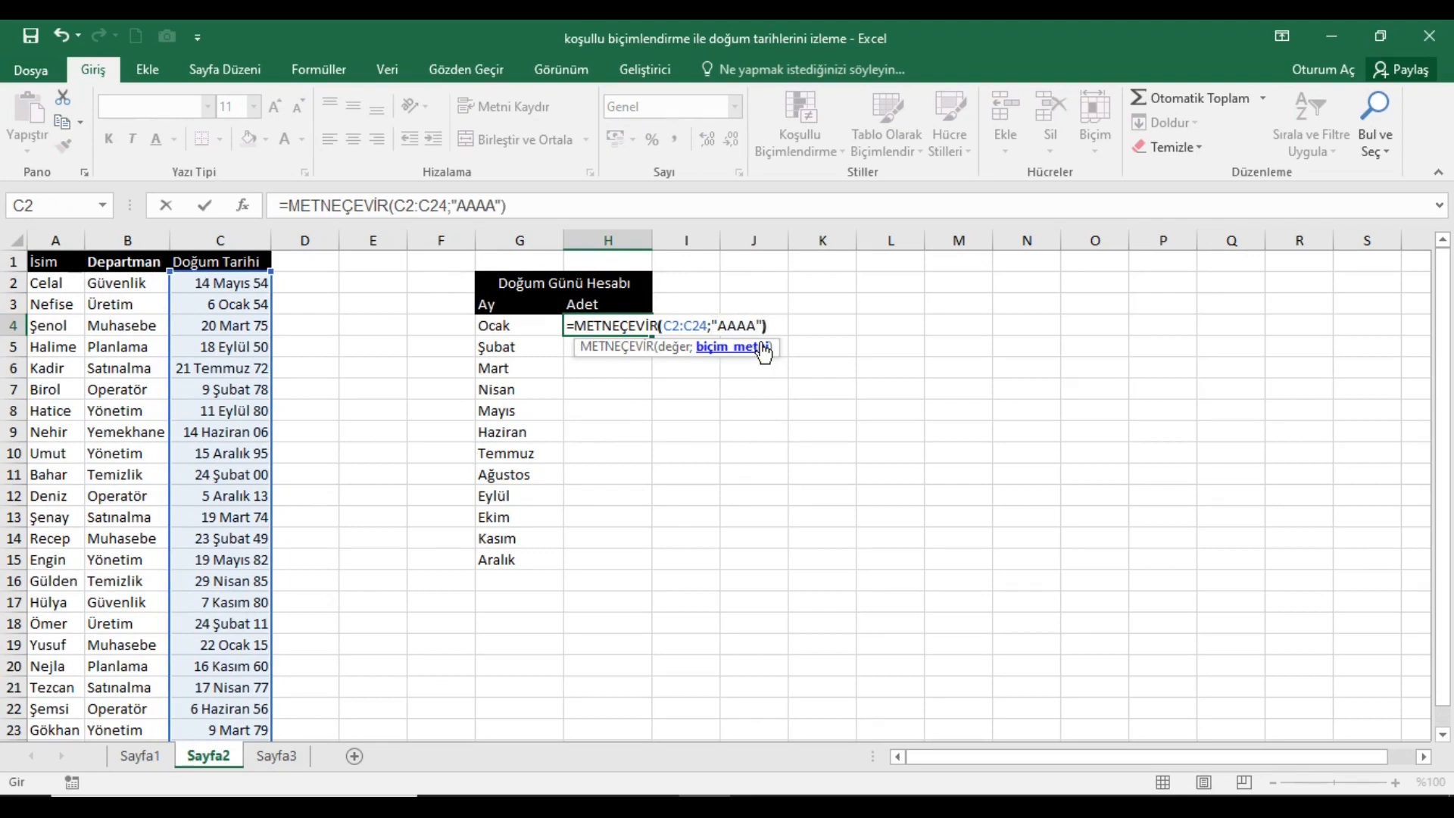
pyautogui.press('Return')
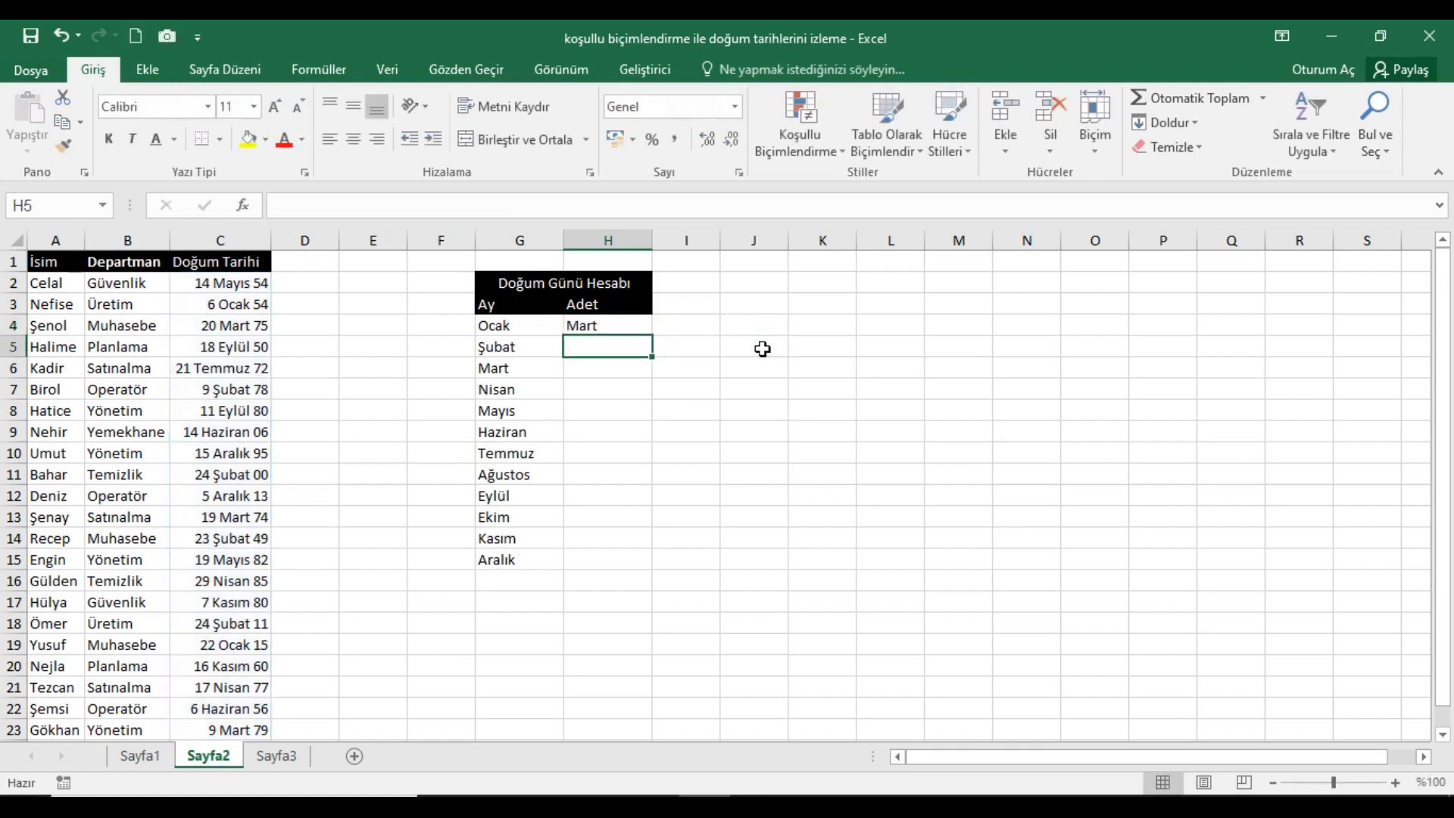
pyautogui.click(615, 335)
pyautogui.moveTo(658, 344); pyautogui.dragTo(658, 580)
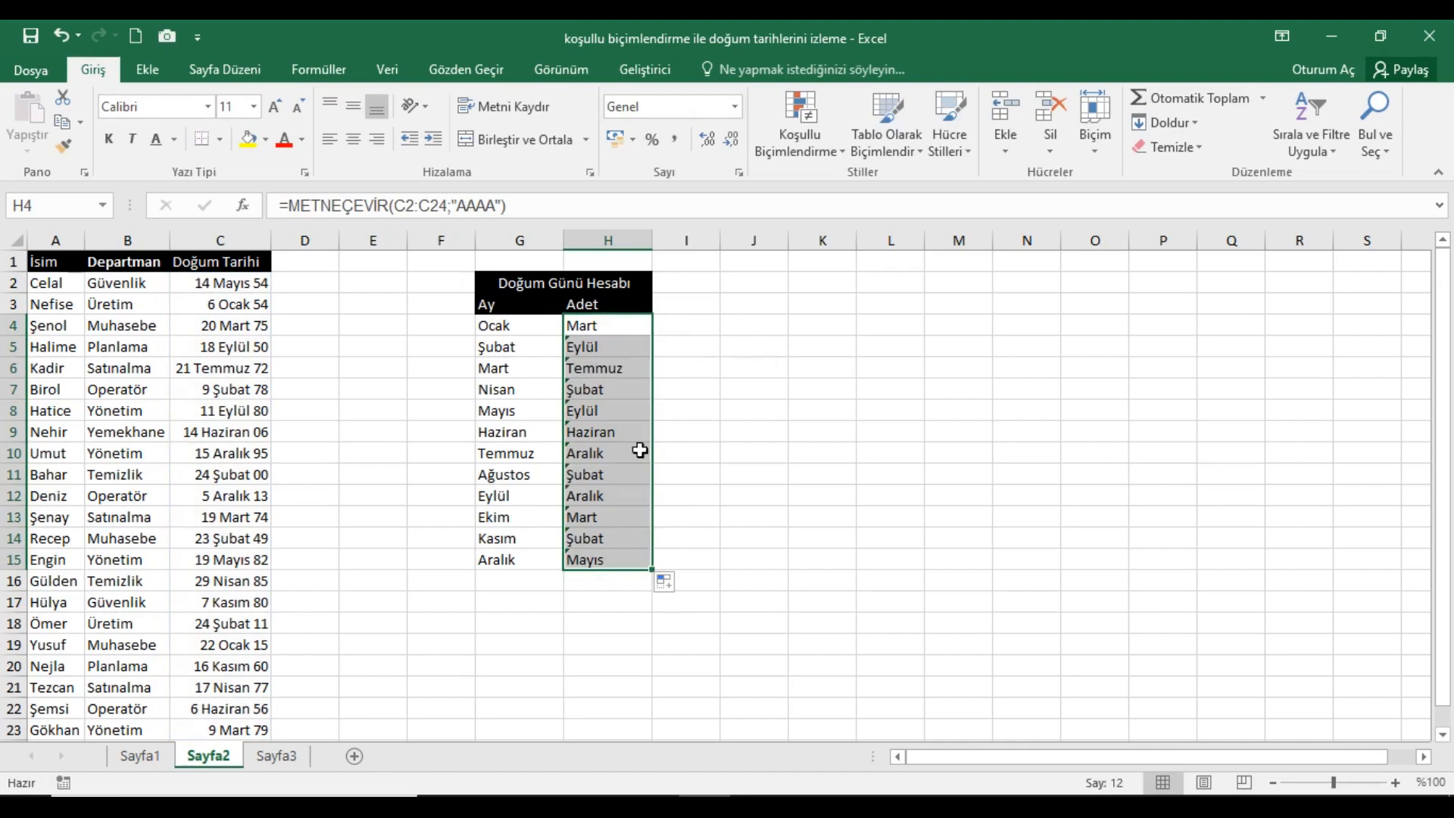
# Step: Make the date range in the H4 formula absolute as $C$2:$C$24
pyautogui.click(610, 334)
pyautogui.click(417, 216)
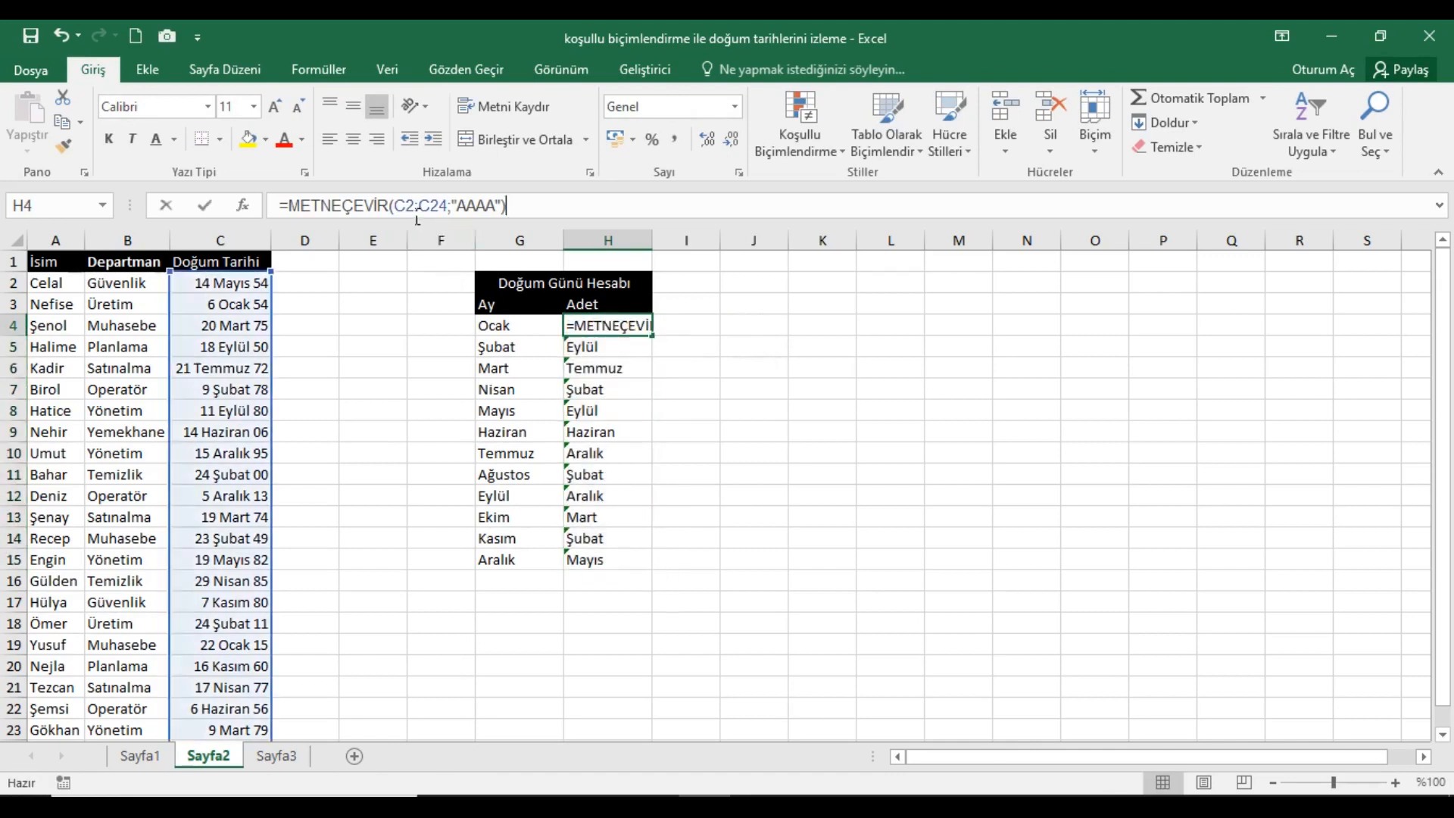
pyautogui.click(417, 220)
pyautogui.press('F4')
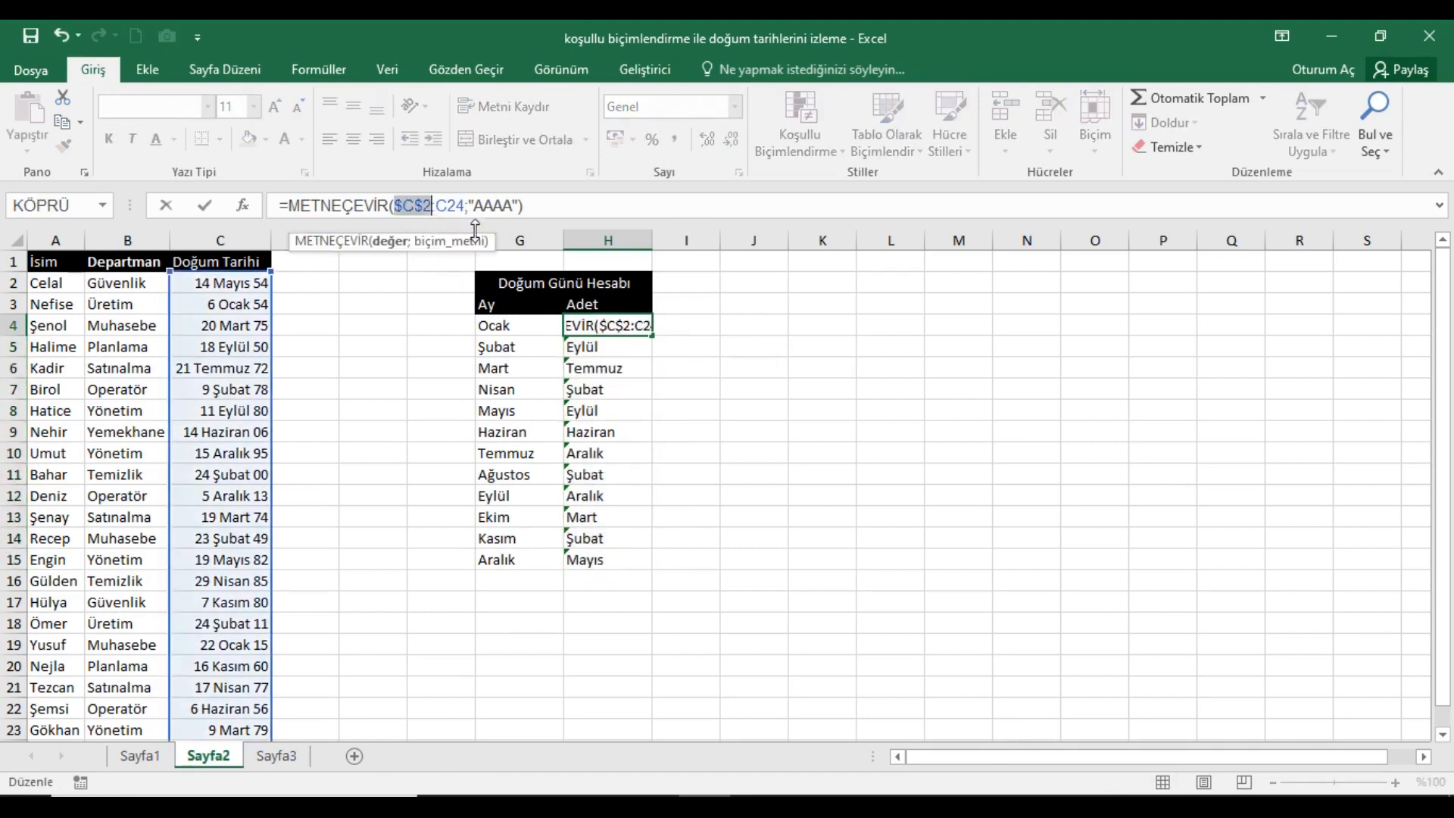
pyautogui.click(462, 206)
pyautogui.press('F4')
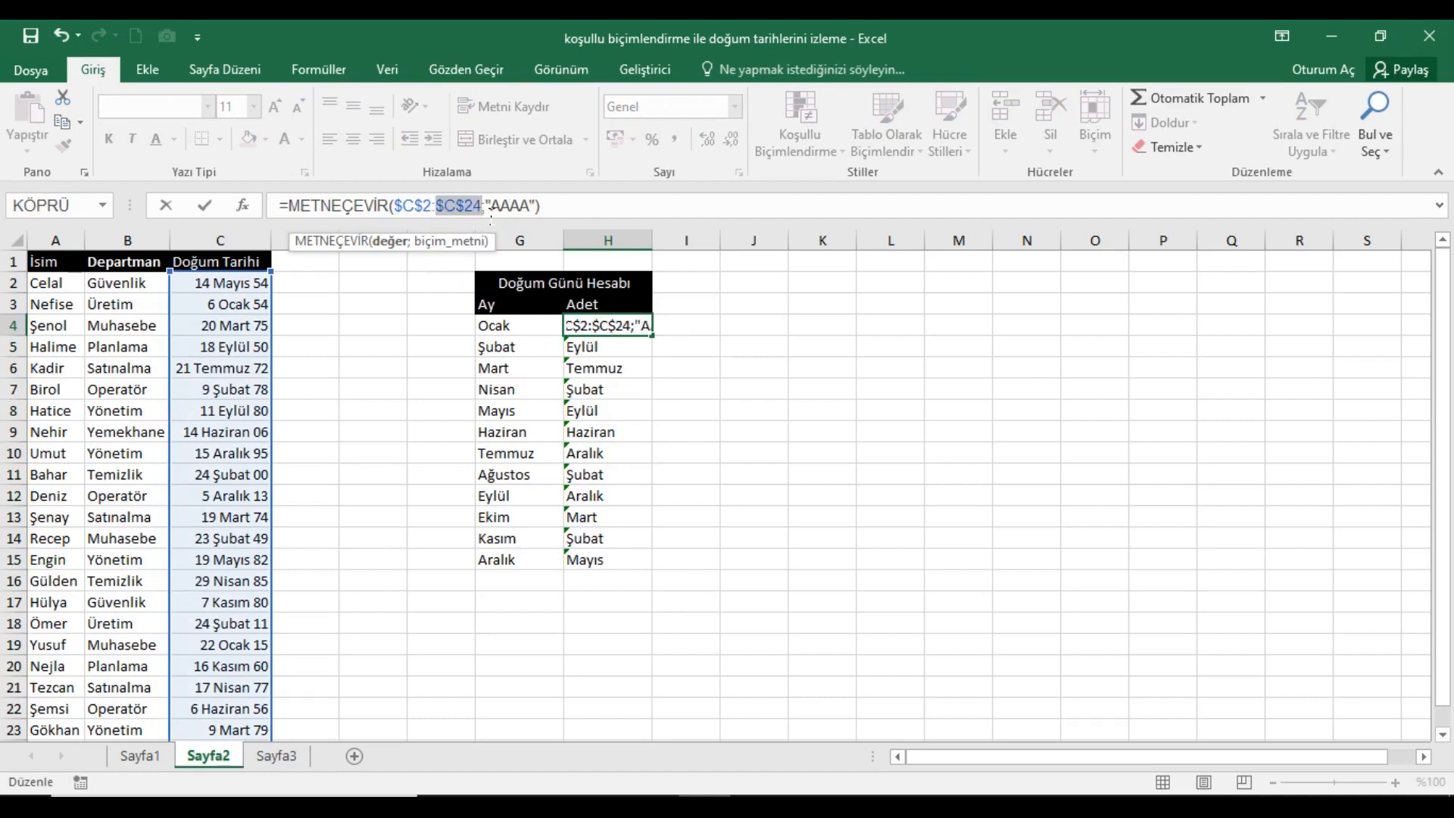
pyautogui.press('Return')
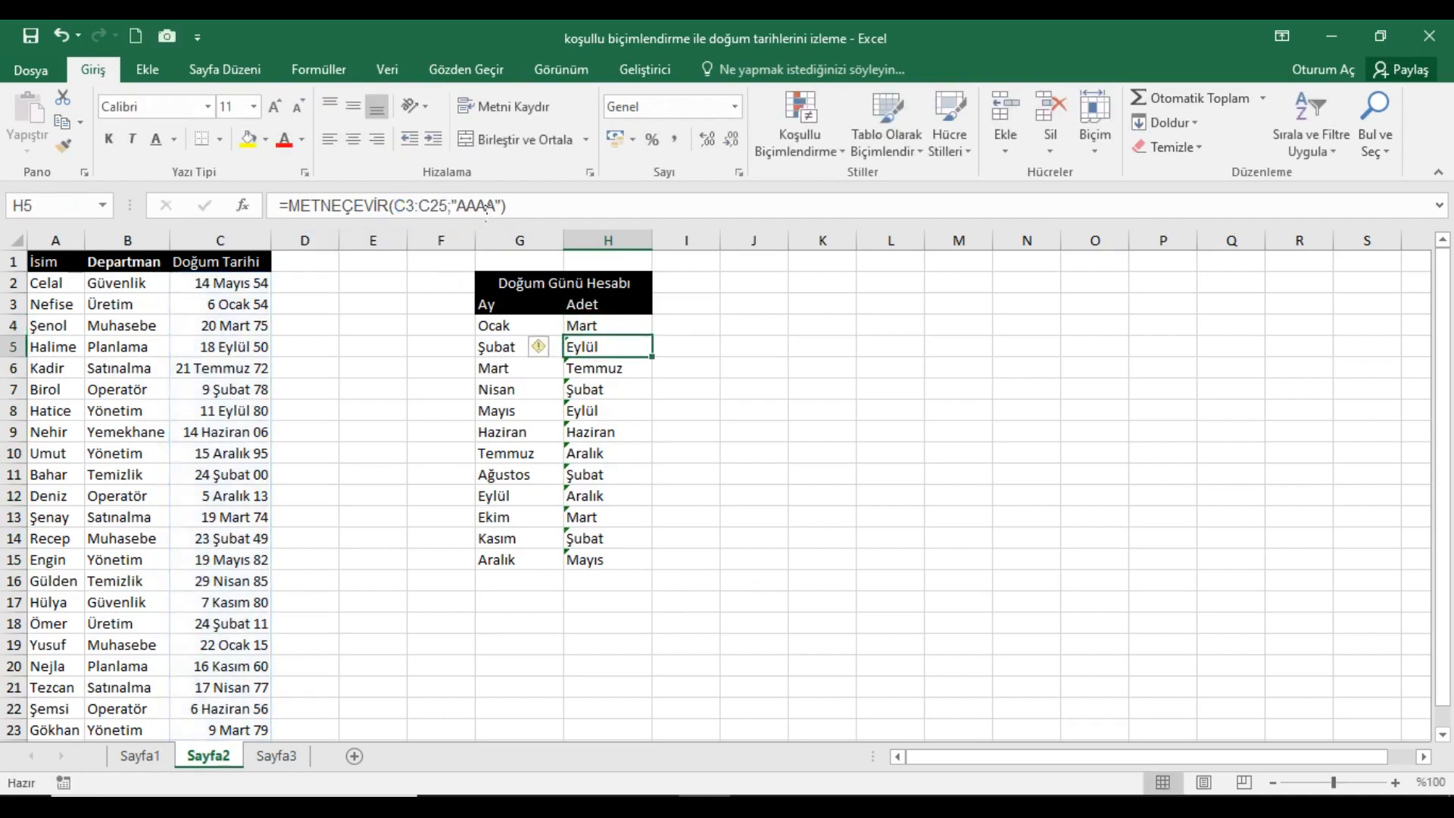
# Step: Inspect which date cells the formula in H5 refers to
pyautogui.click(509, 206)
pyautogui.moveTo(1444, 363); pyautogui.dragTo(1447, 507)
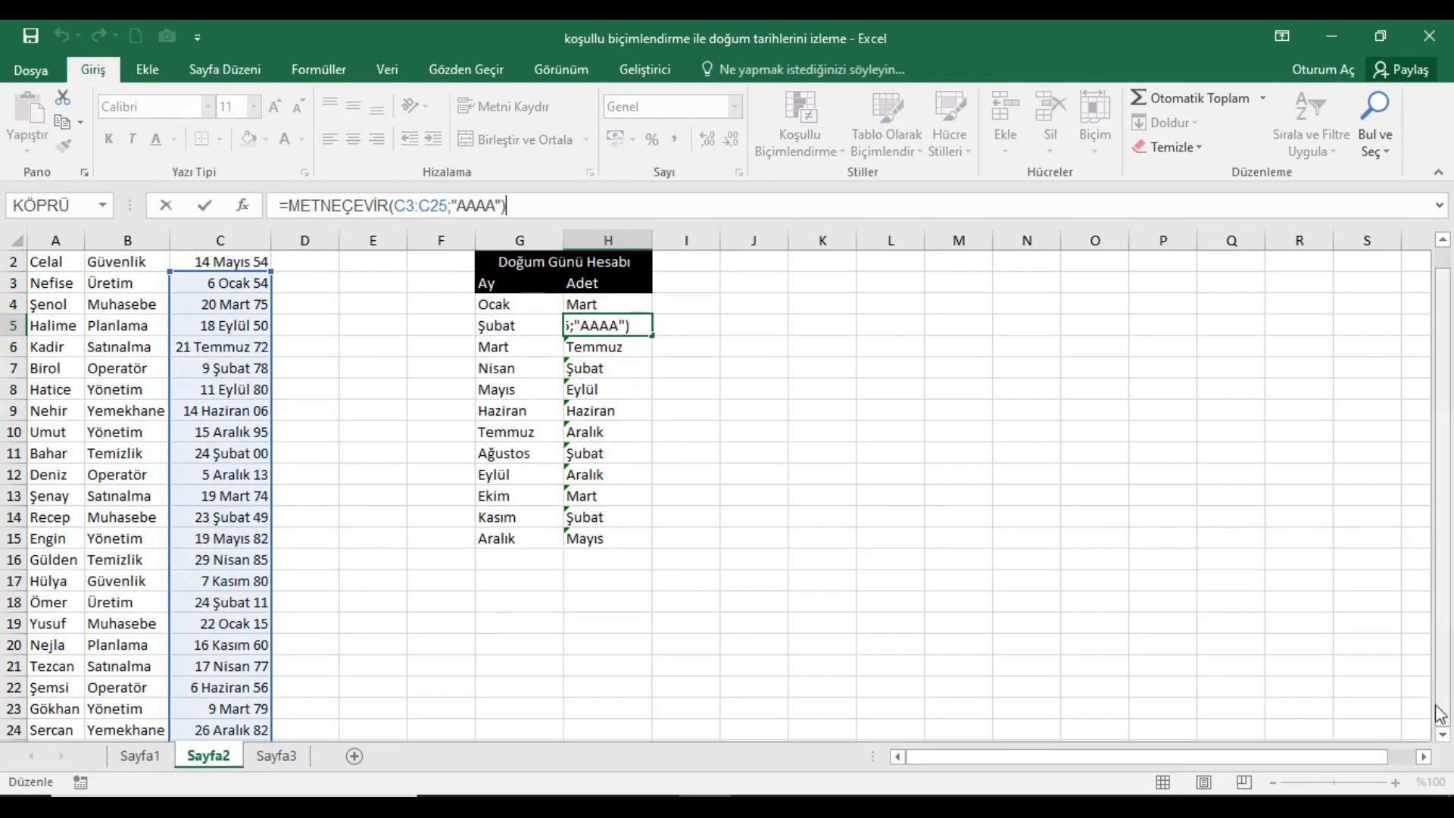
pyautogui.click(1444, 735)
pyautogui.click(1444, 735)
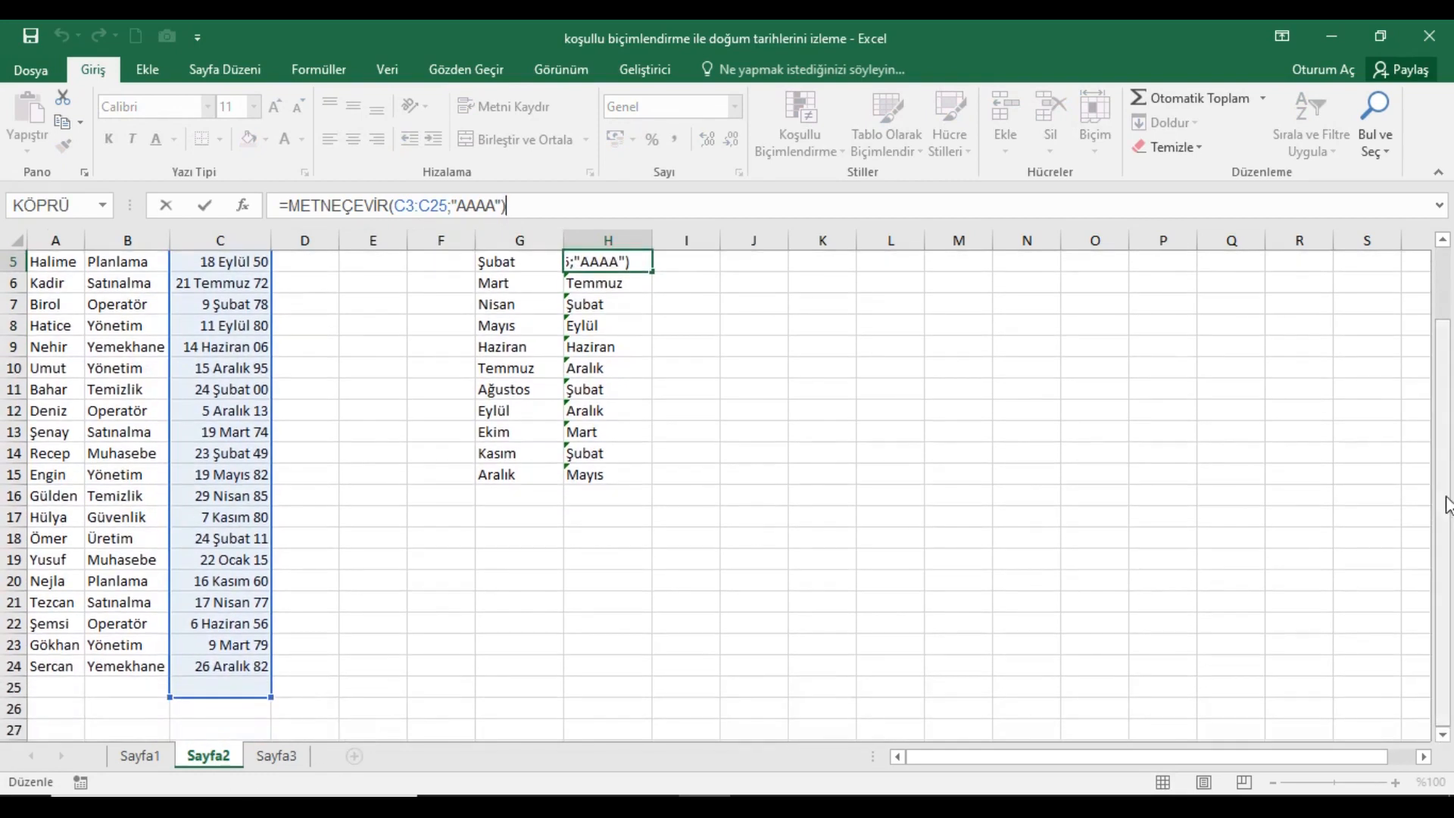
pyautogui.moveTo(1444, 503); pyautogui.dragTo(1443, 426)
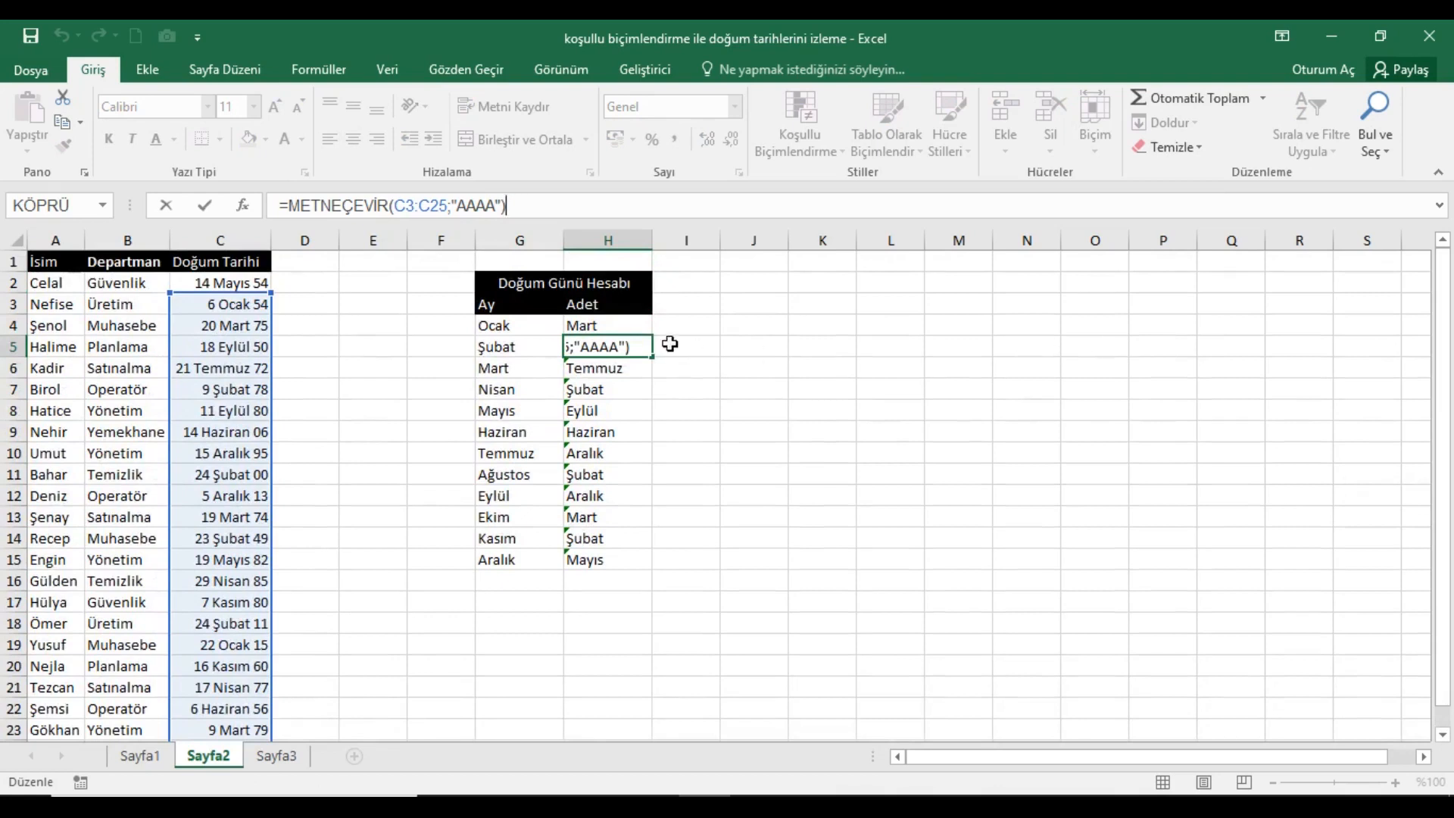
# Step: Fill the absolute-range METNEÇEVİR formula from H4 down to H15
pyautogui.click(626, 331)
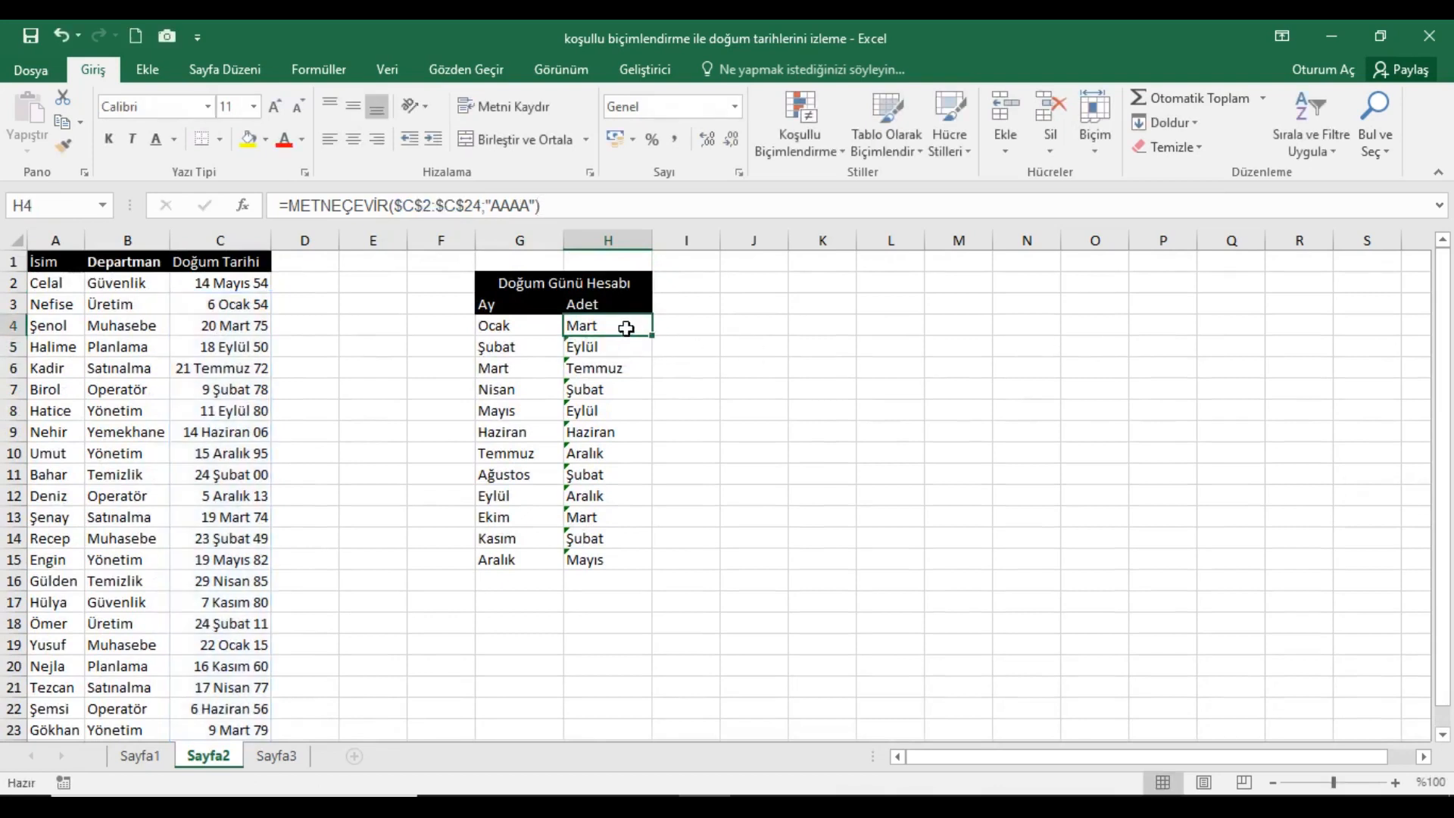
pyautogui.moveTo(627, 331); pyautogui.dragTo(638, 564)
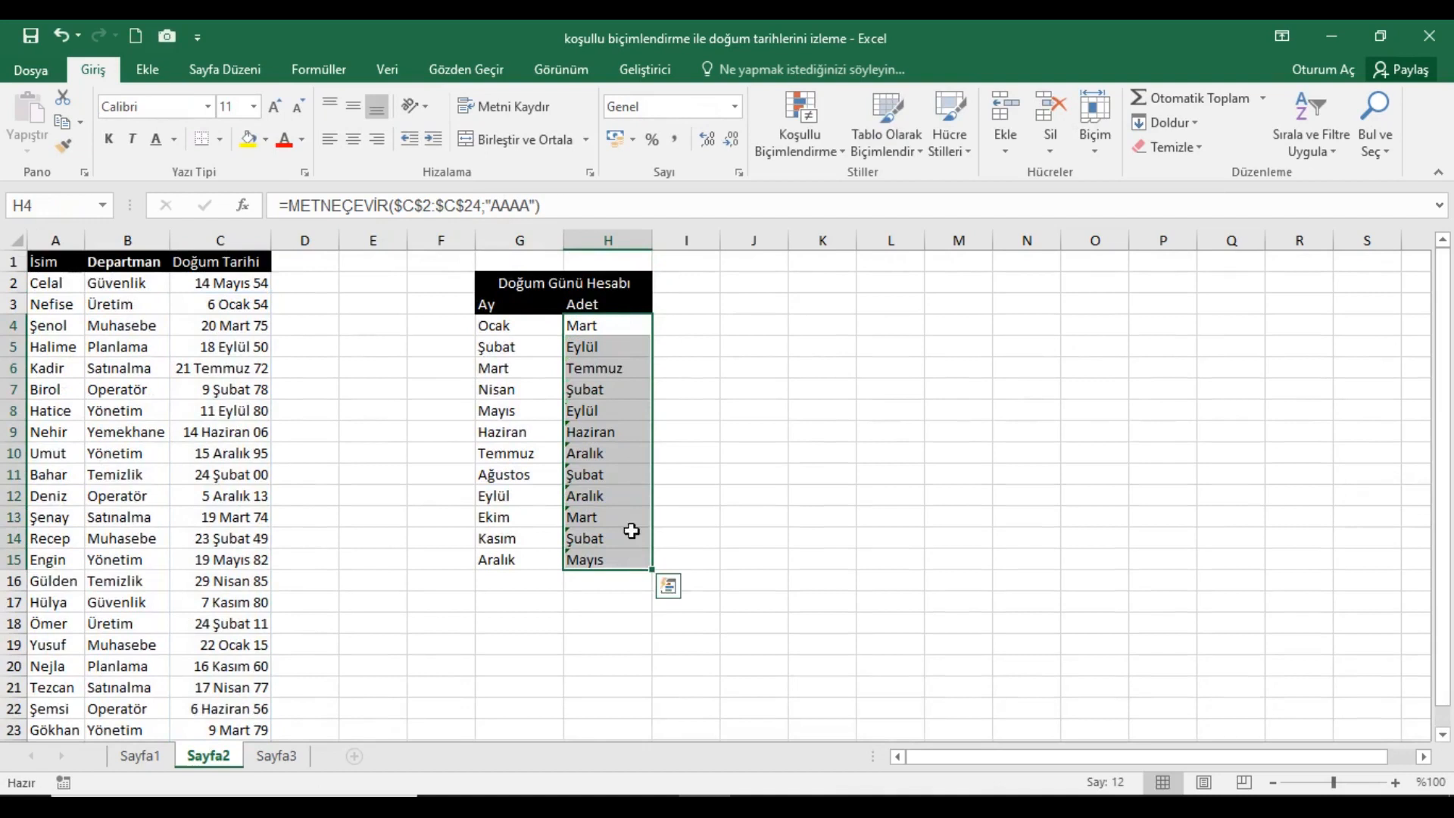
pyautogui.click(619, 333)
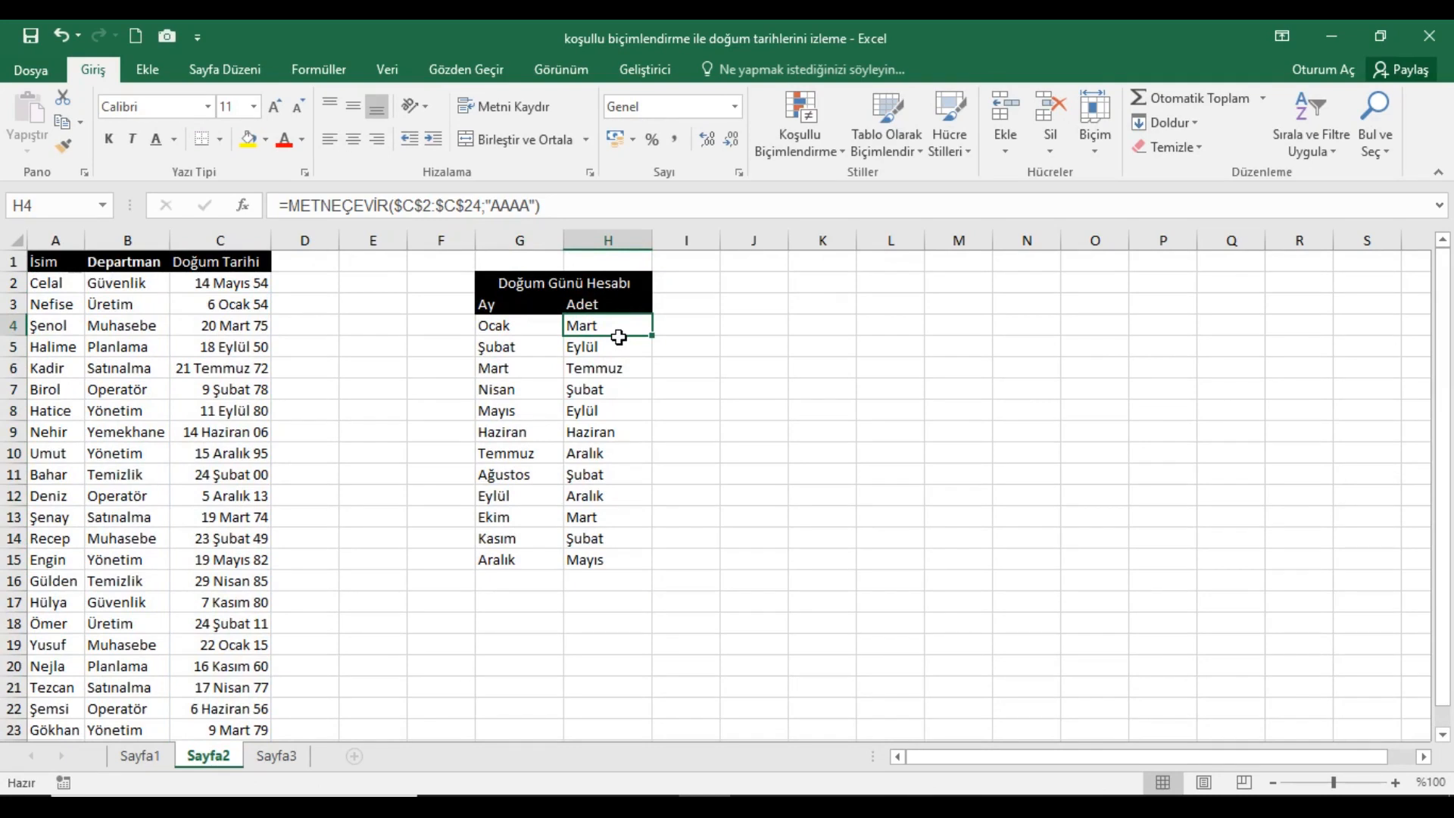
pyautogui.click(527, 333)
pyautogui.moveTo(247, 292); pyautogui.dragTo(243, 708)
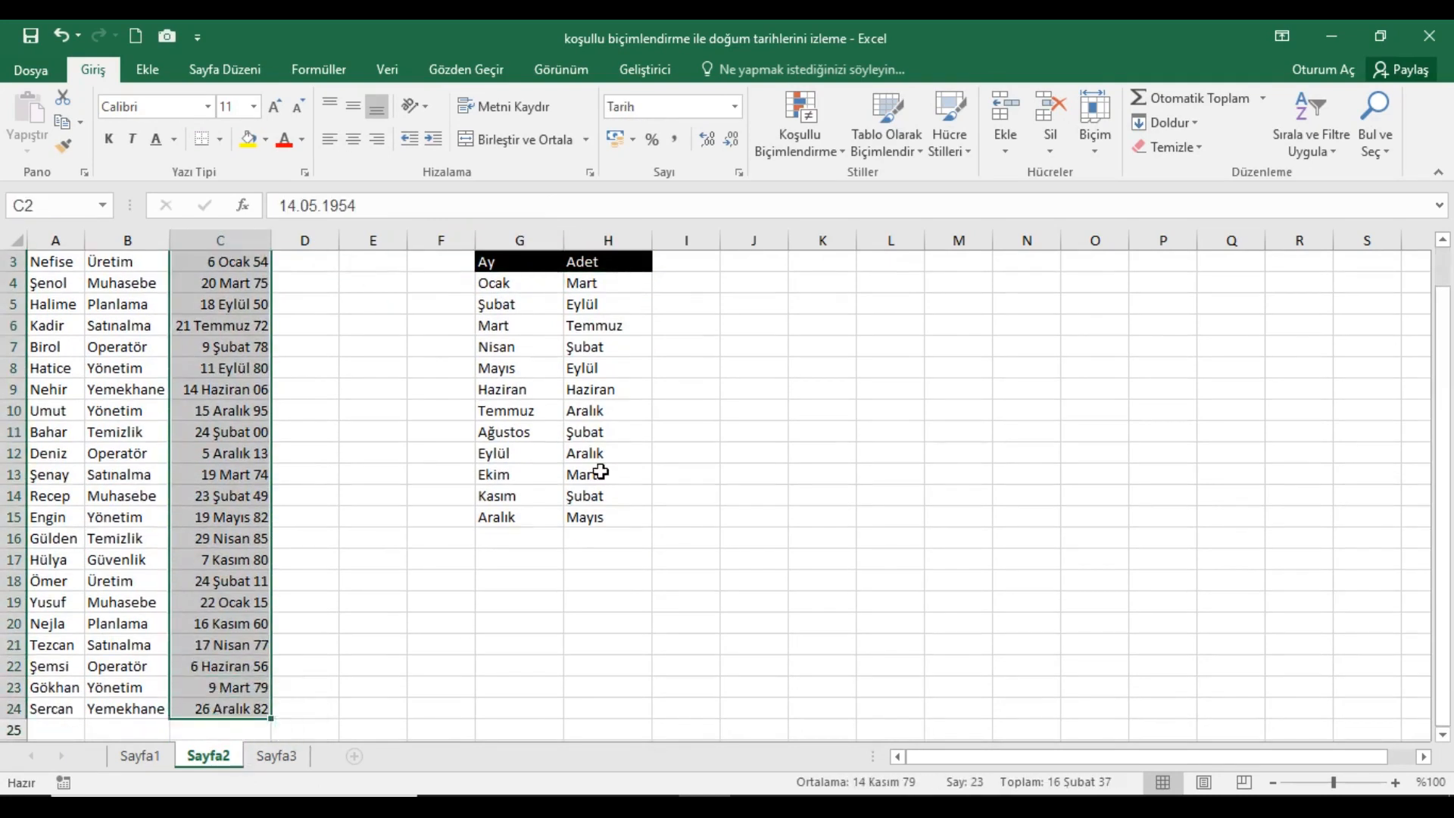
pyautogui.scroll(1, 592, 455)
# Step: Wrap the H4 formula in EĞER so it reads =EĞER(METNEÇEVİR($C$2:$C$24;"AAAA")=G4;1;0)
pyautogui.click(595, 326)
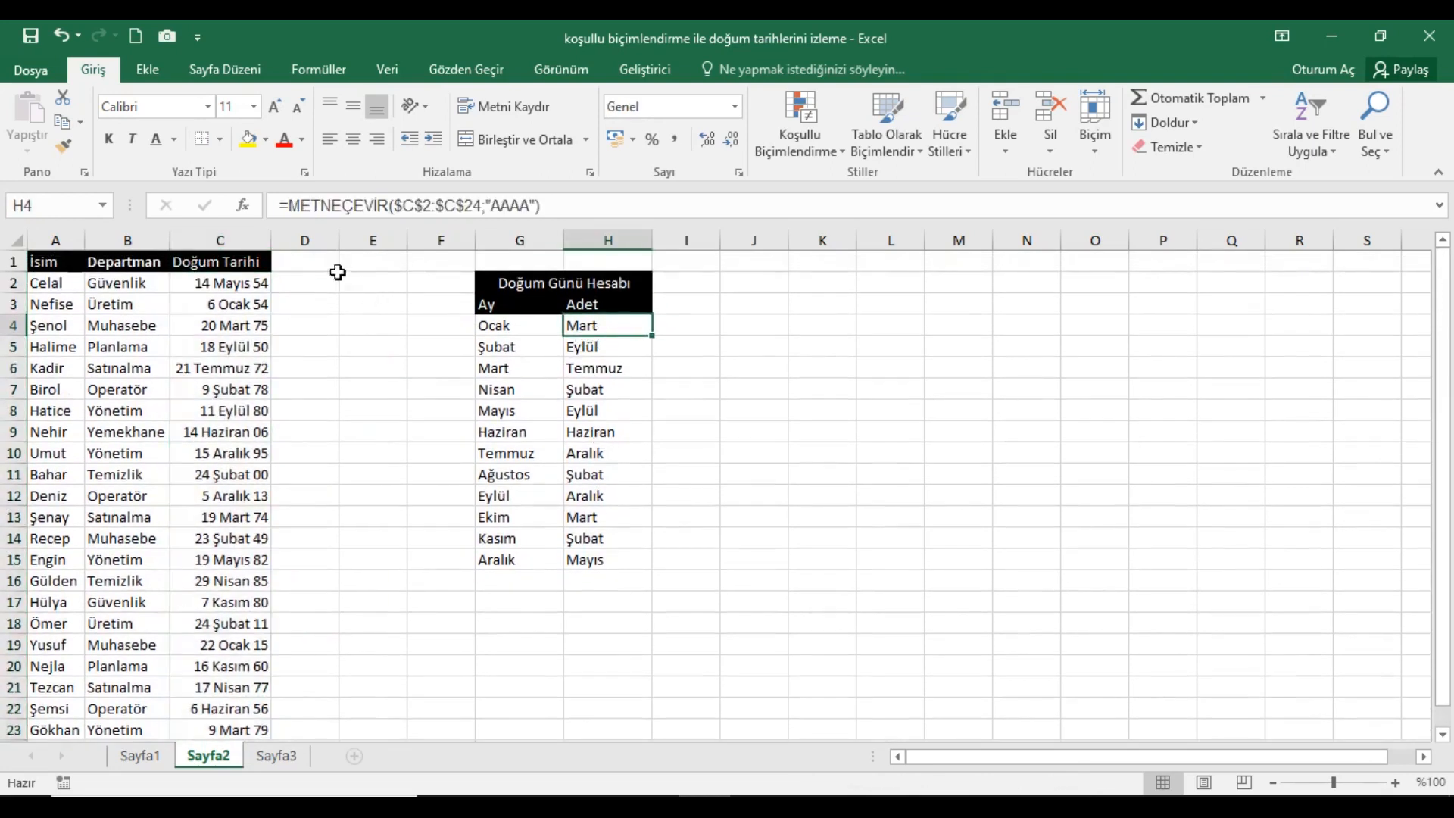
pyautogui.click(296, 206)
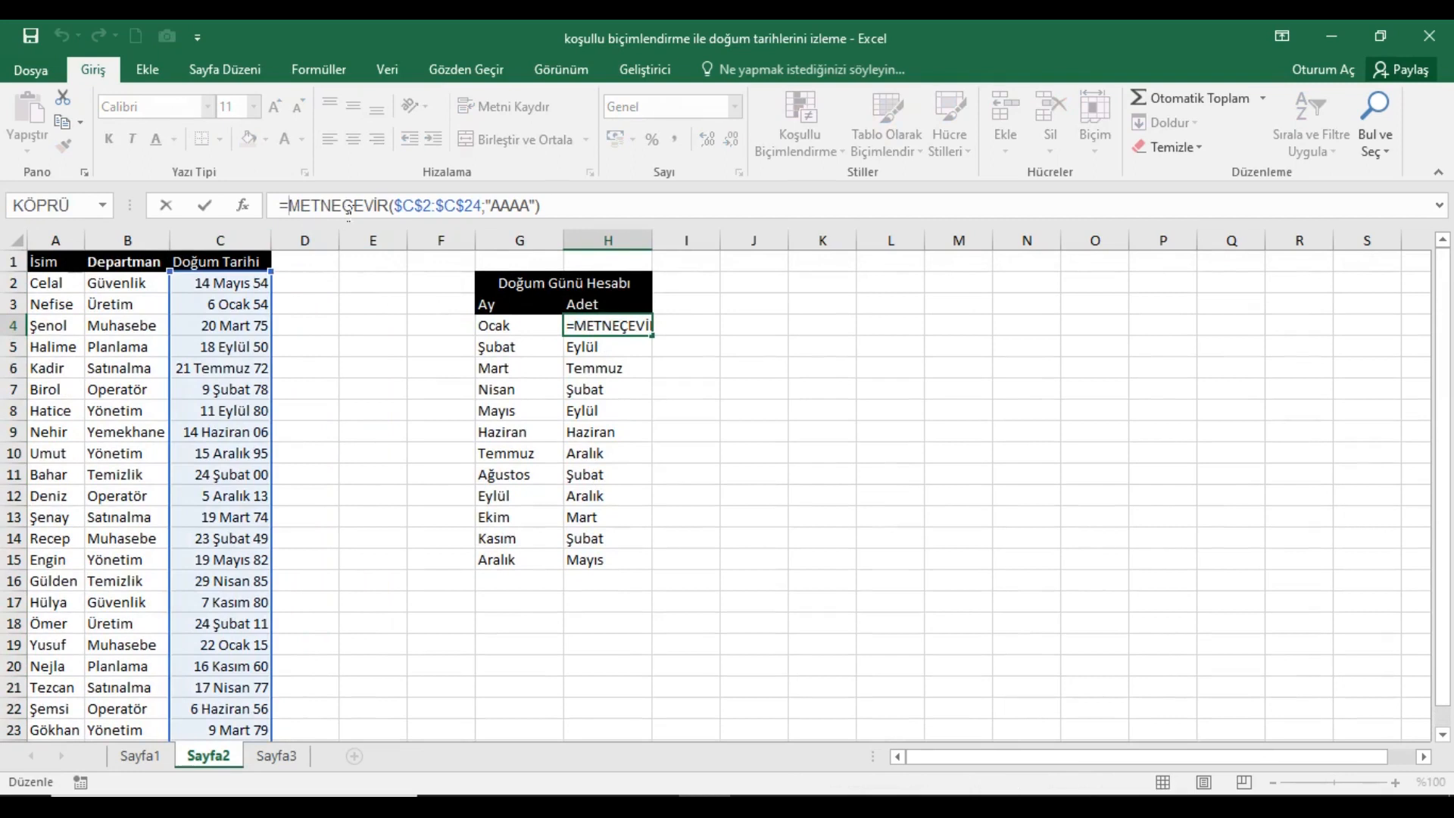
pyautogui.write('EĞER(')
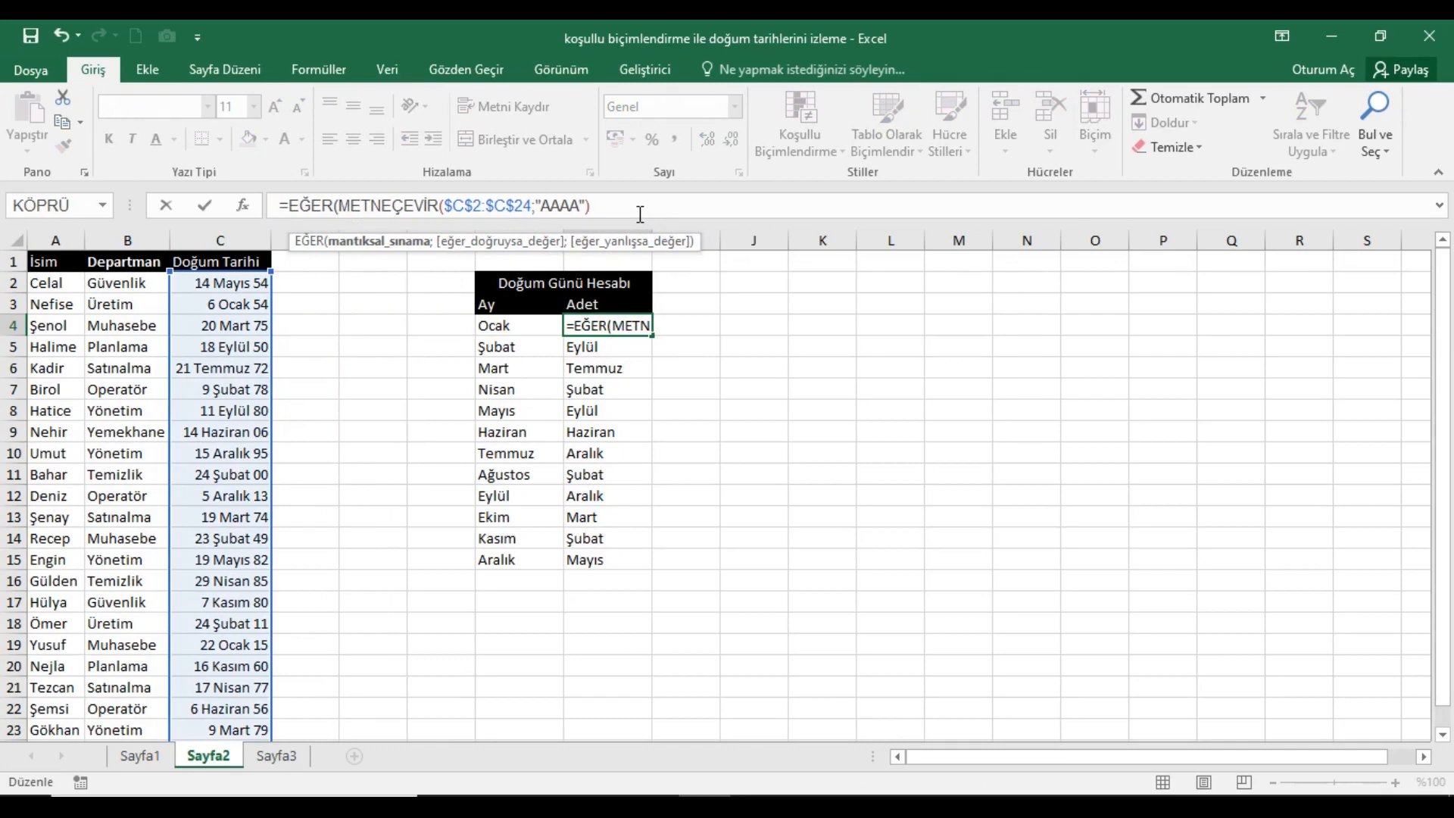
pyautogui.write('=')
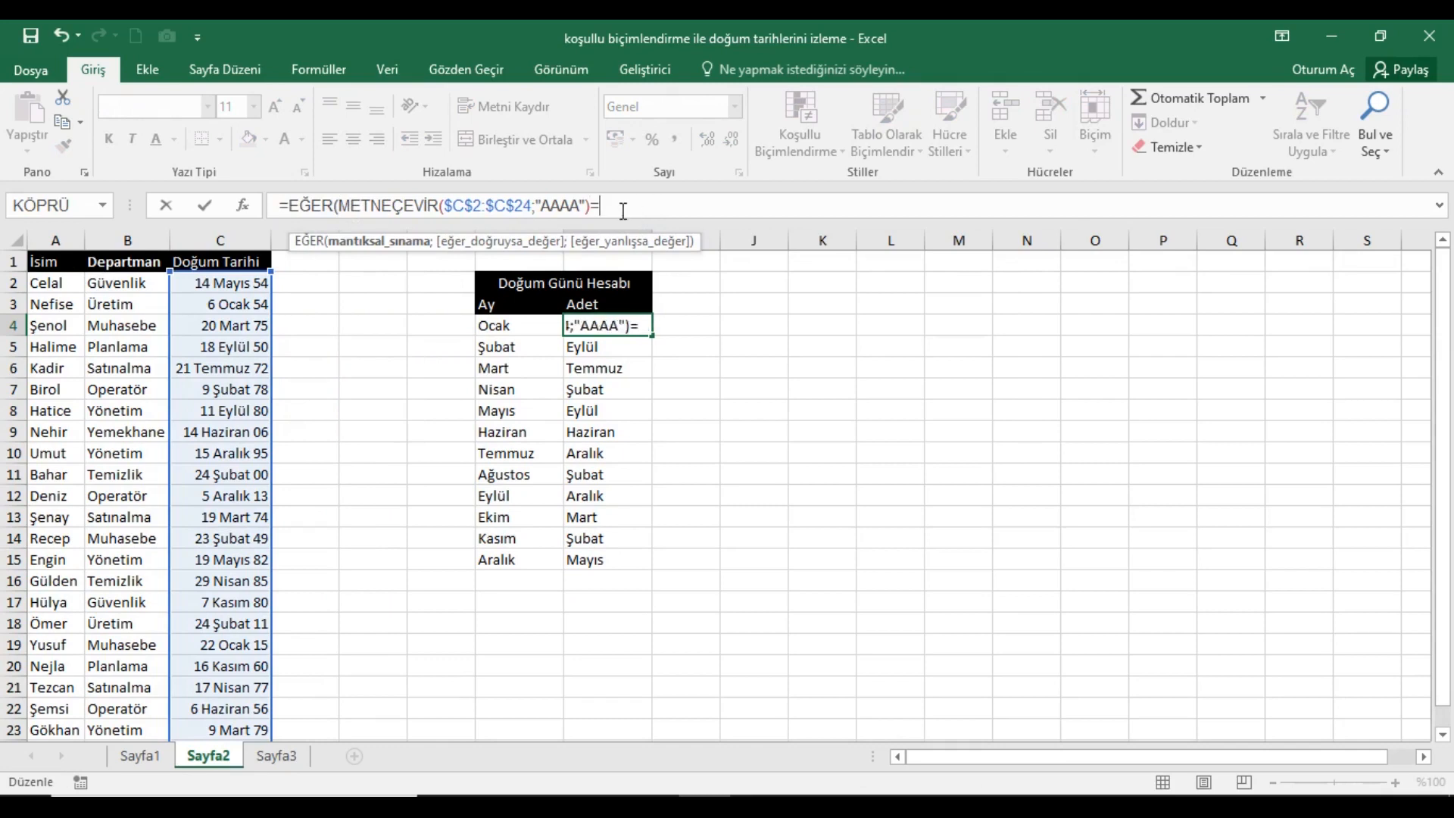
pyautogui.click(517, 331)
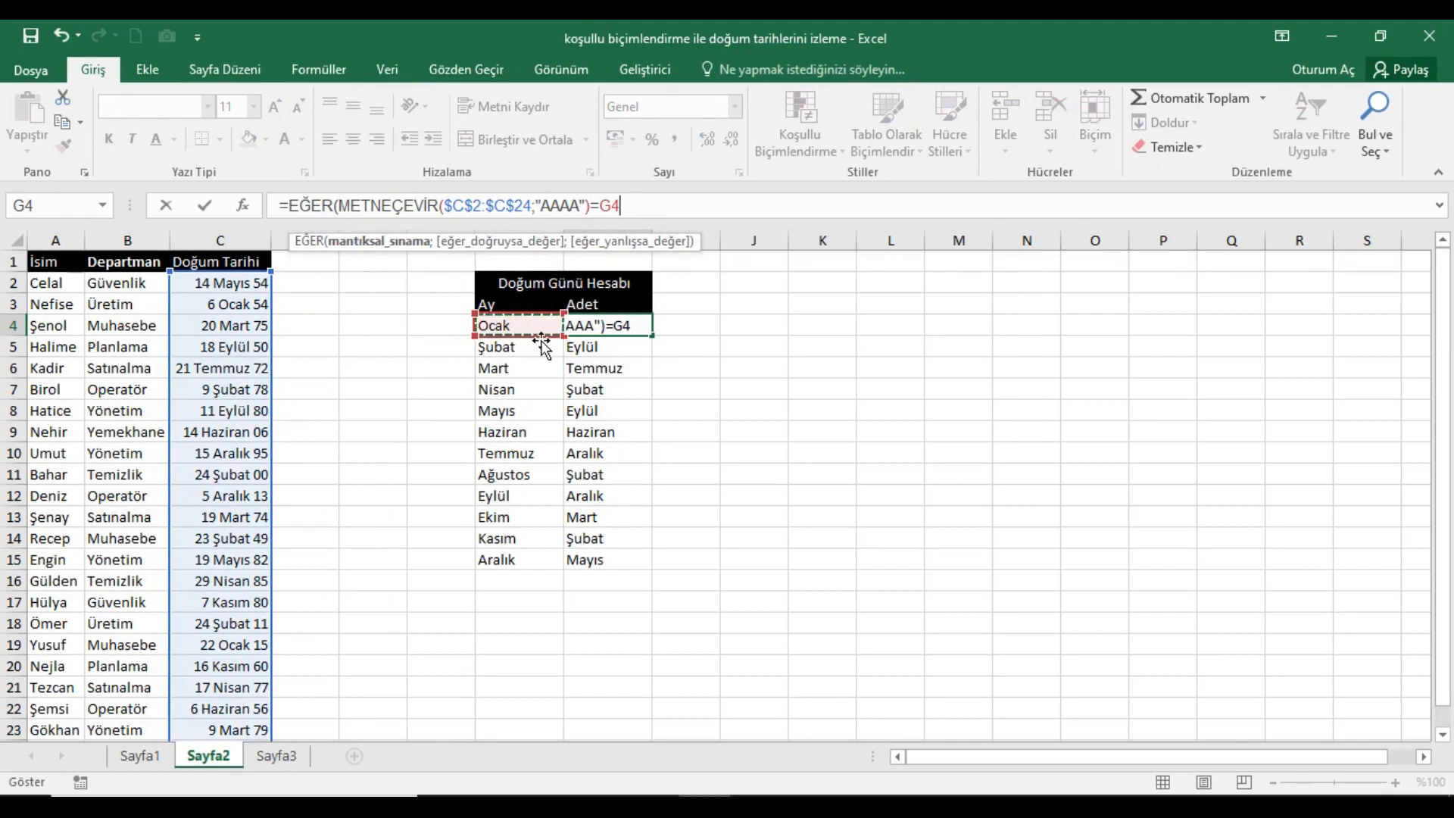
pyautogui.write(';1;0)')
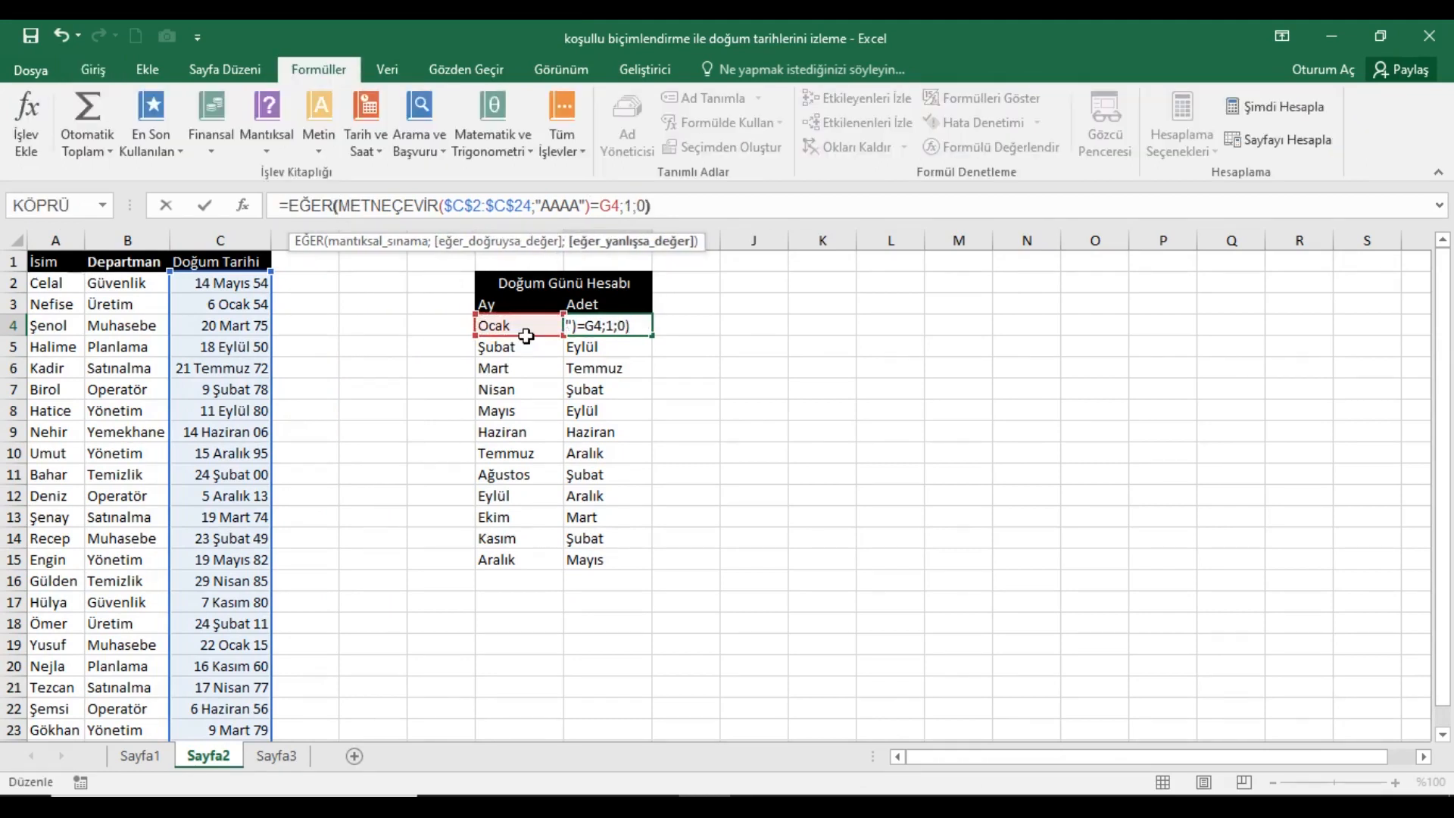
pyautogui.press('Return')
pyautogui.press('Up')
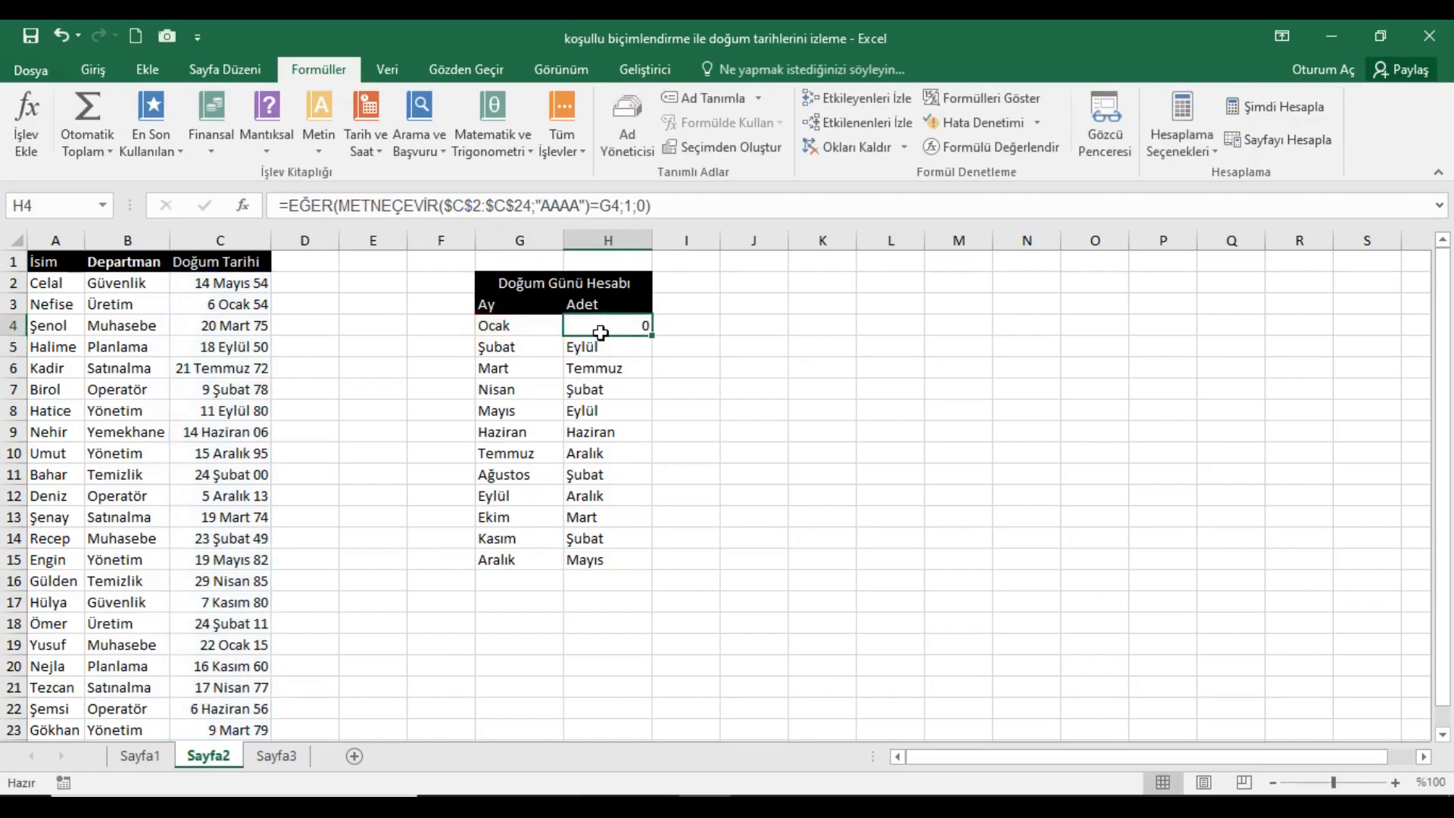
# Step: Wrap the EĞER formula in H4 in TOPLA so it reads =TOPLA(EĞER(METNEÇEVİR($C$2:$C$24;"AAAA")=G4;1;0))
pyautogui.click(292, 207)
pyautogui.write('TOPLA(')
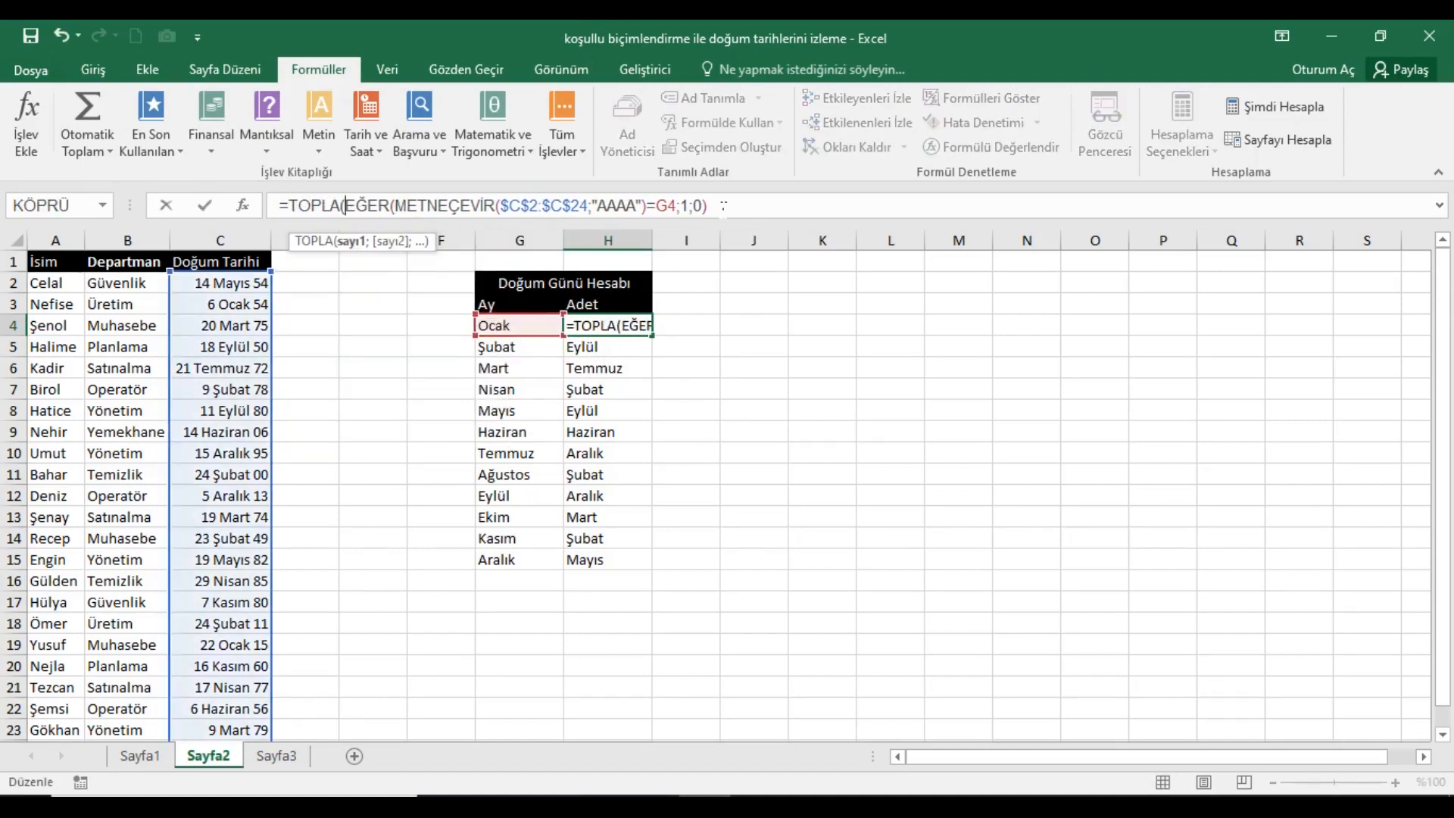
pyautogui.write(')')
pyautogui.press('Return')
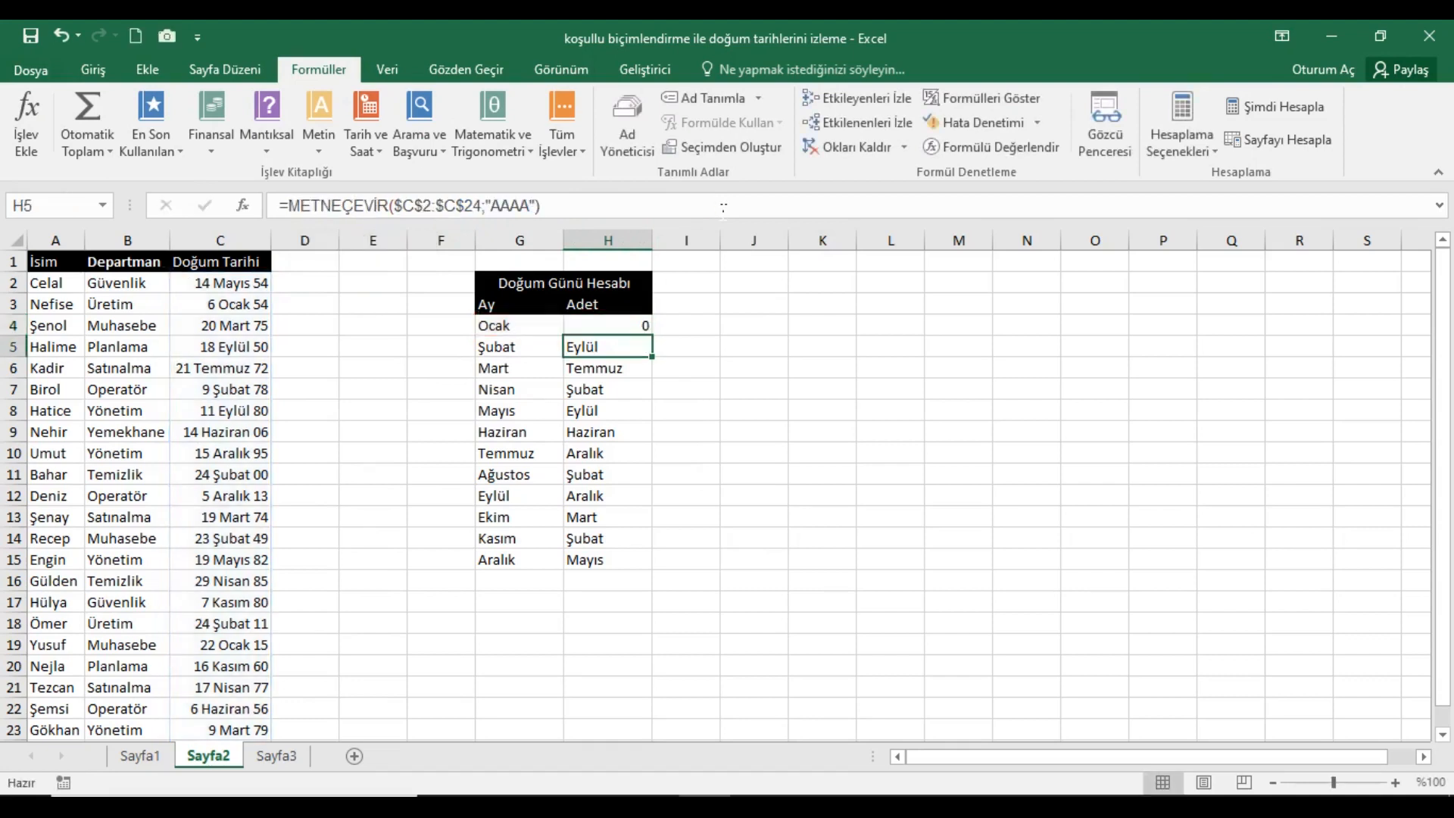
pyautogui.press('Up')
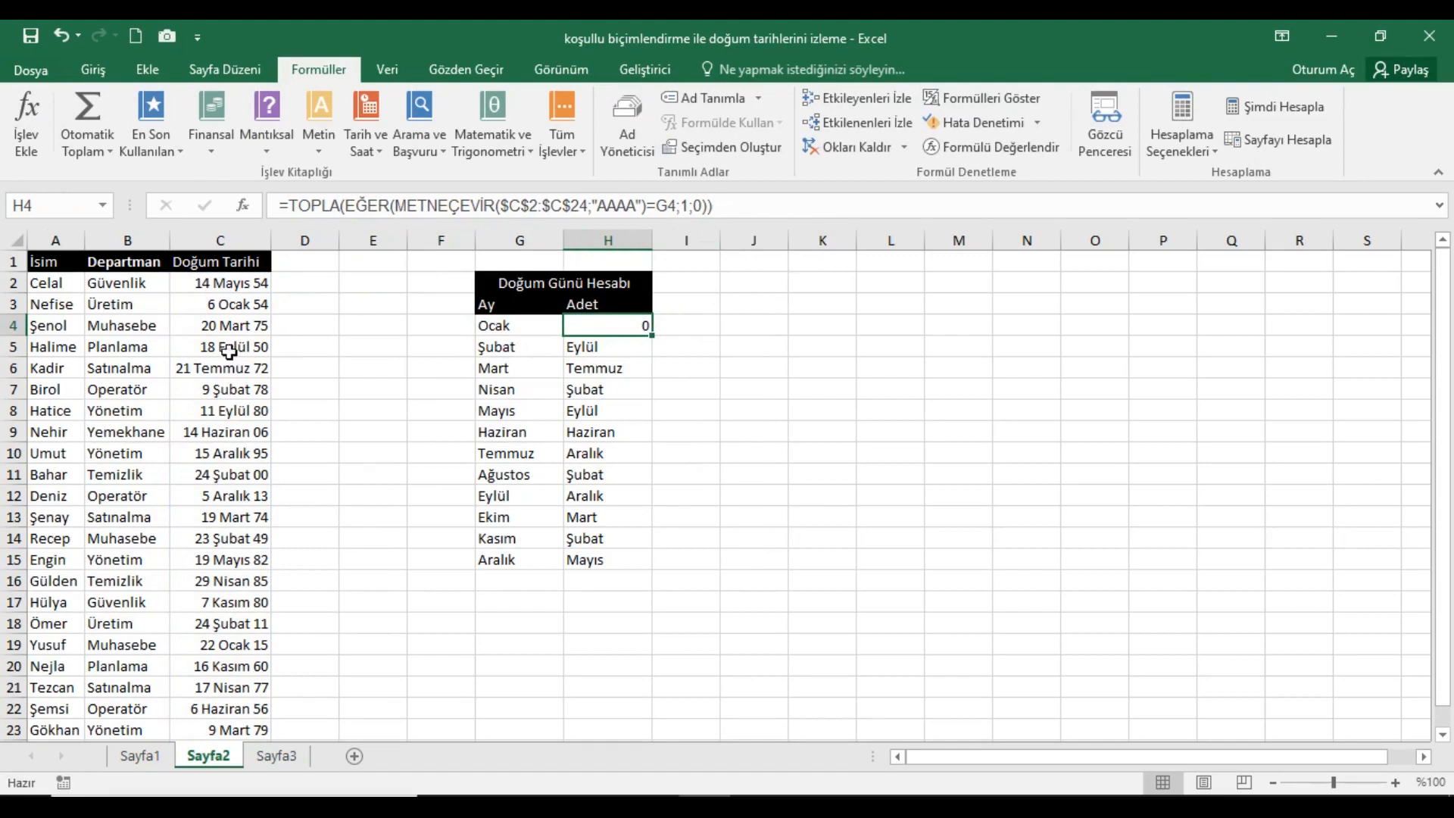
# Step: Re-enter the TOPLA formula in H4 as an array formula and fill it down to H15
pyautogui.click(766, 213)
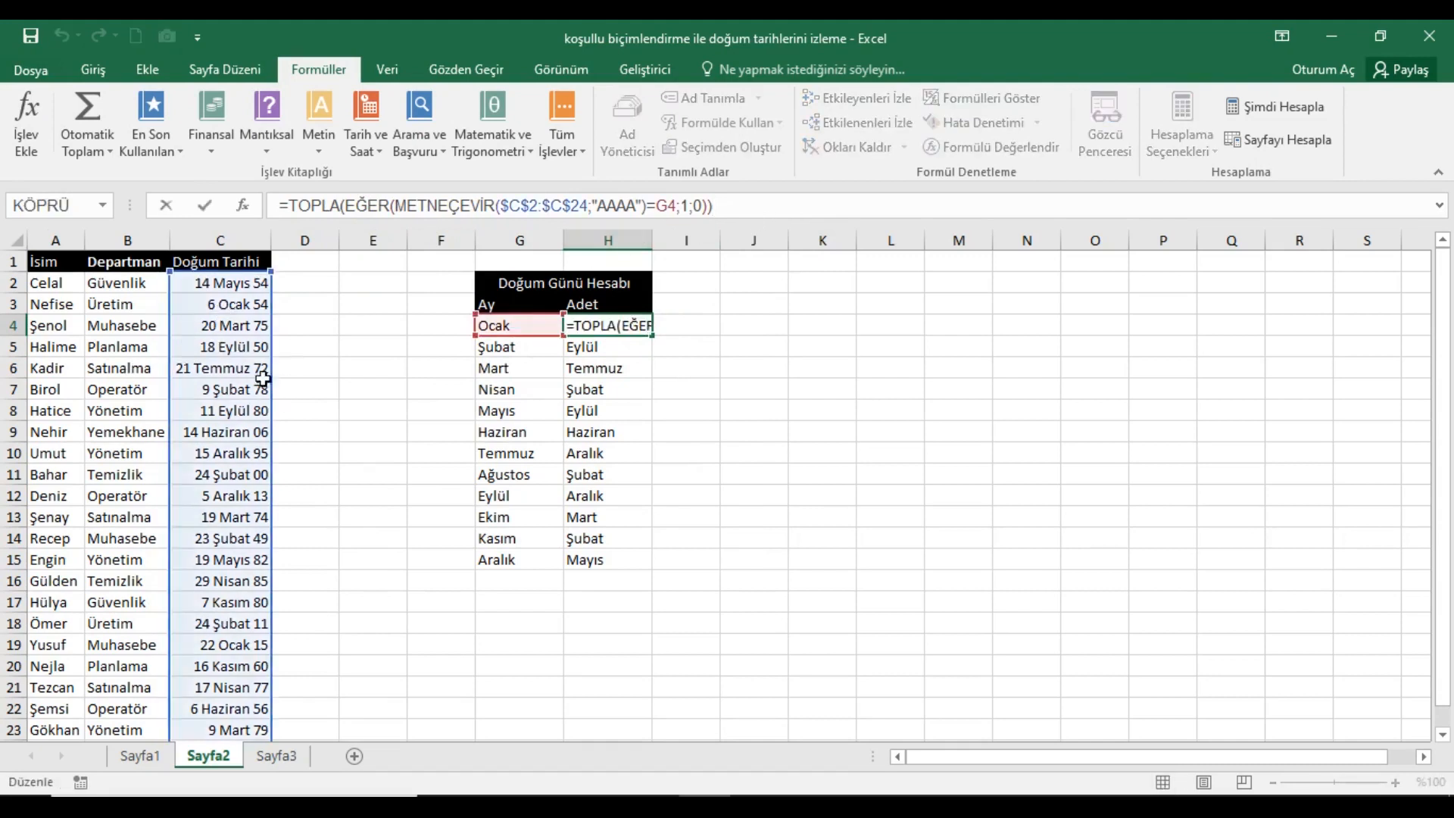
pyautogui.moveTo(1446, 326); pyautogui.dragTo(1441, 250)
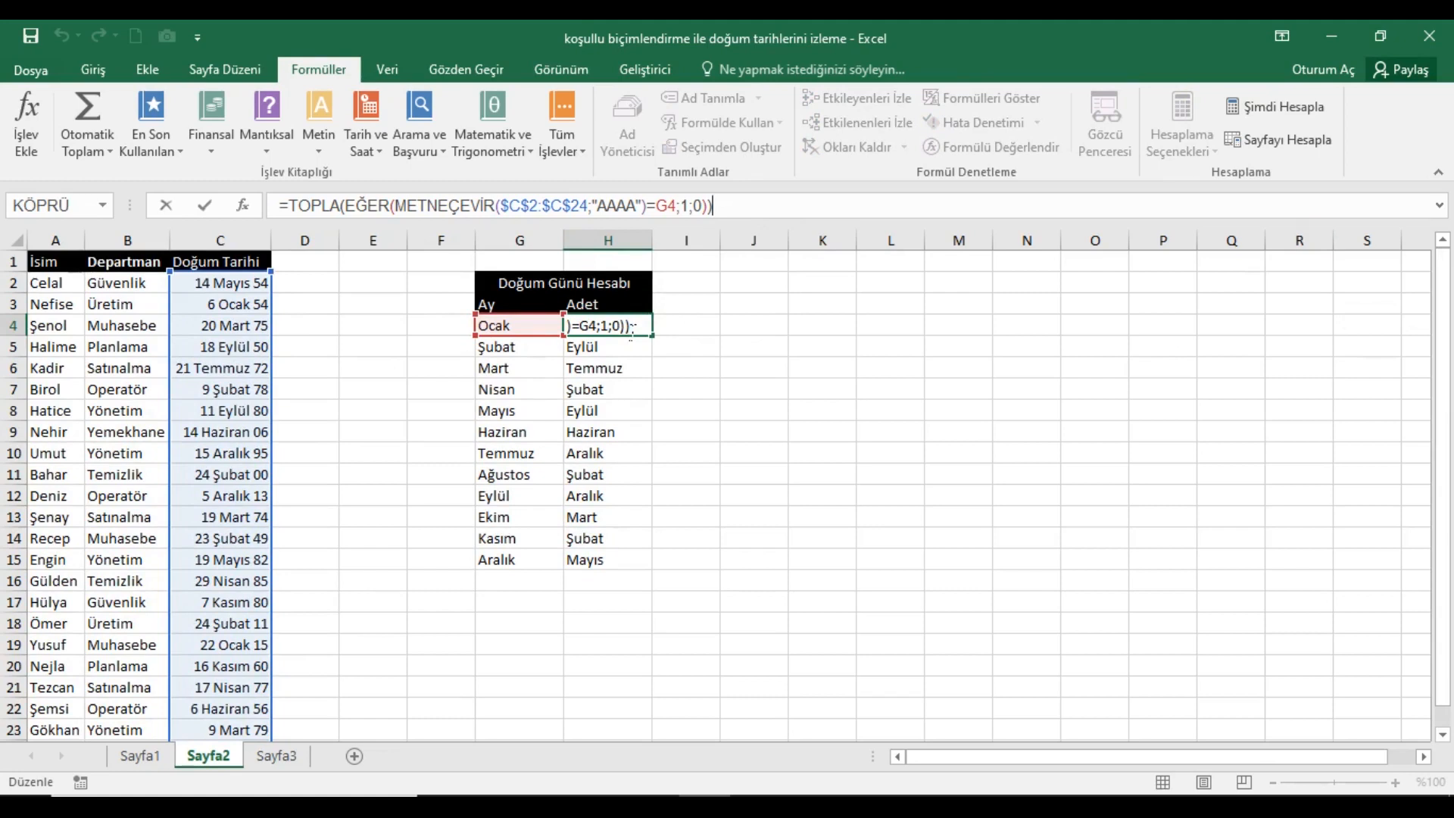
pyautogui.hotkey('ctrl', 'shift', 'Return')
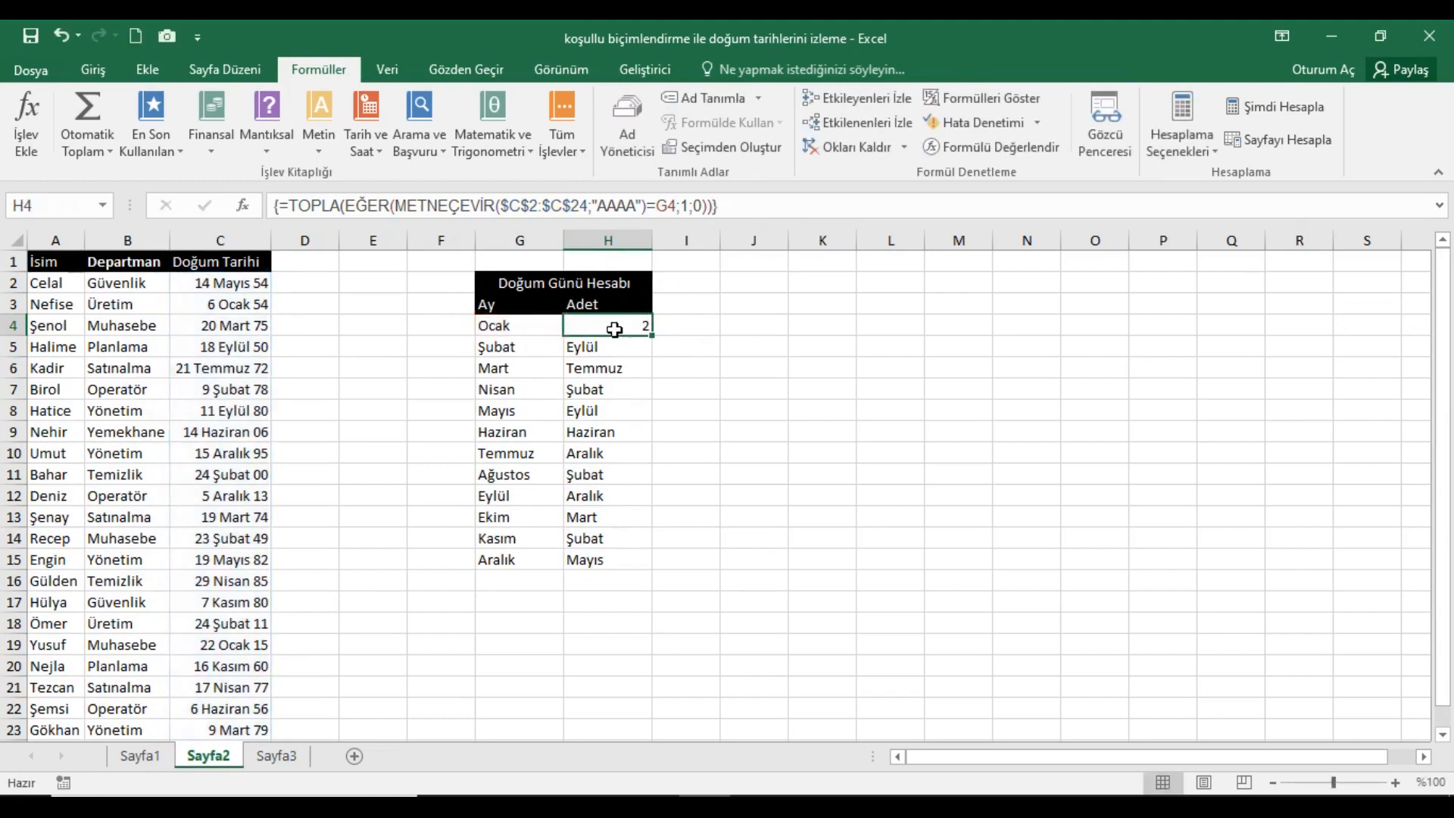
pyautogui.moveTo(610, 333); pyautogui.dragTo(624, 567)
pyautogui.hotkey('ctrl', 'd')
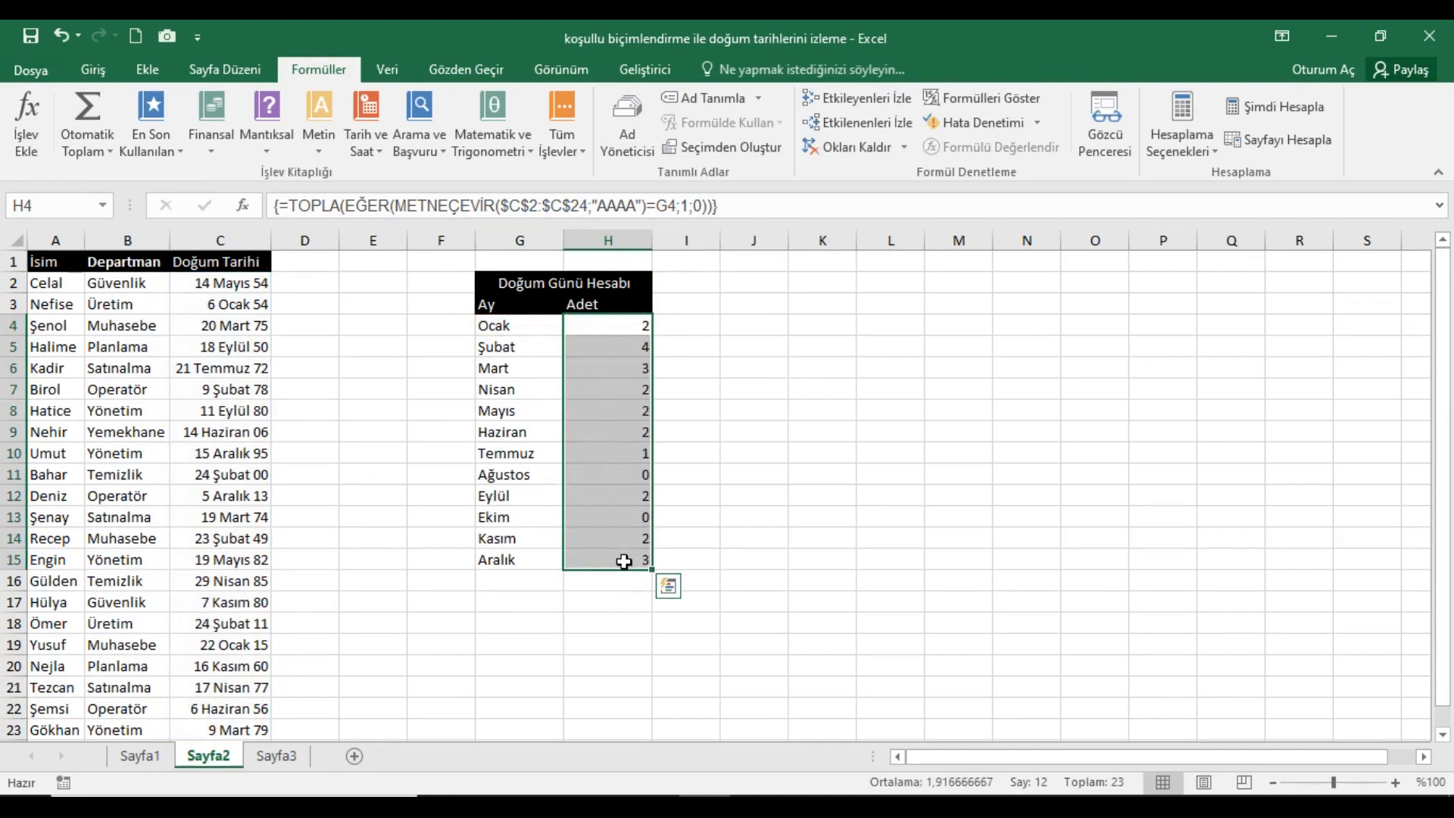
pyautogui.click(615, 334)
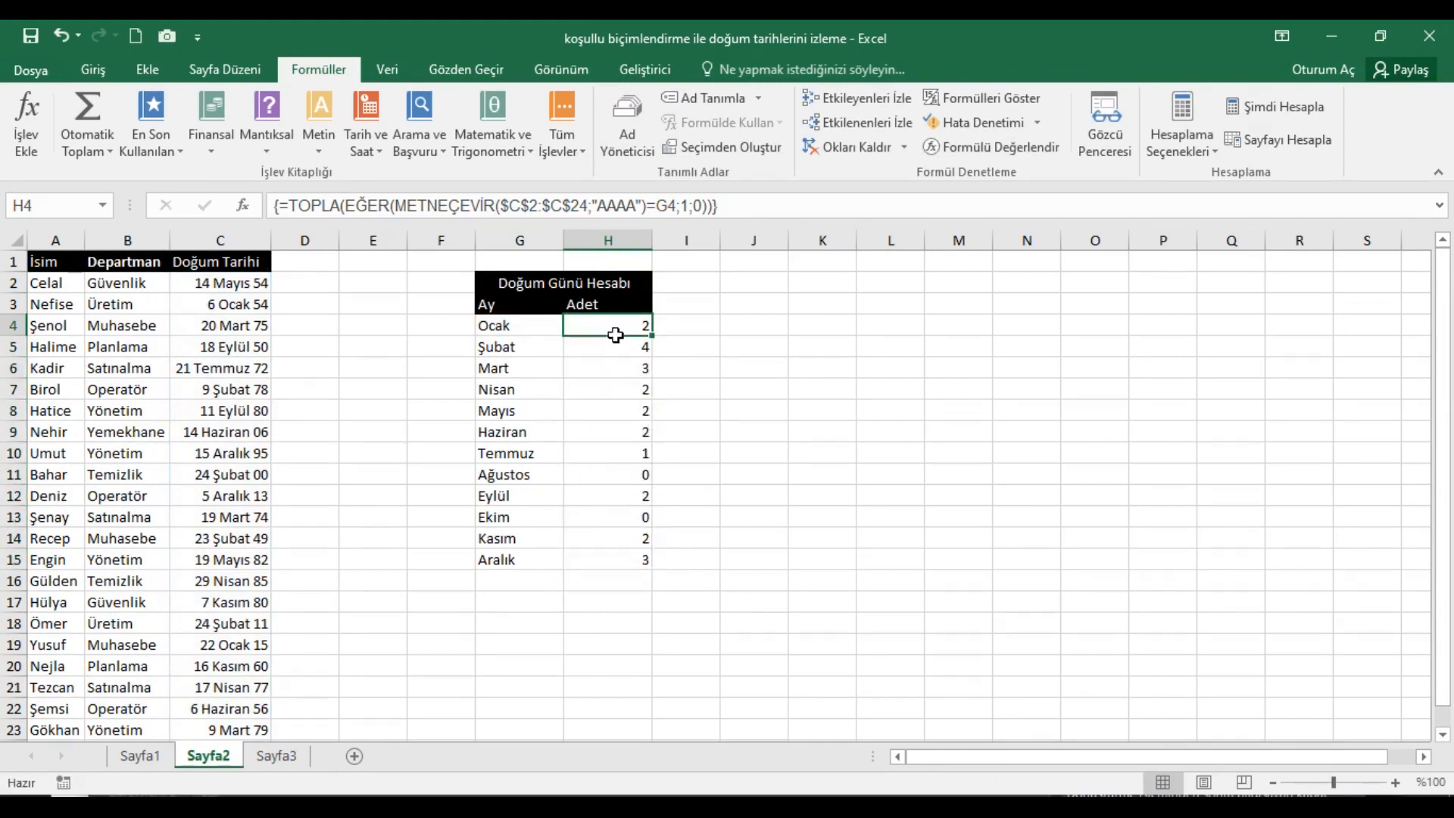
# Step: Copy the Doğum Günü Hesabı header above Gelecek Ay on Sayfa1 and paste it at L2 on Sayfa2
pyautogui.click(140, 755)
pyautogui.scroll(1, 753, 395)
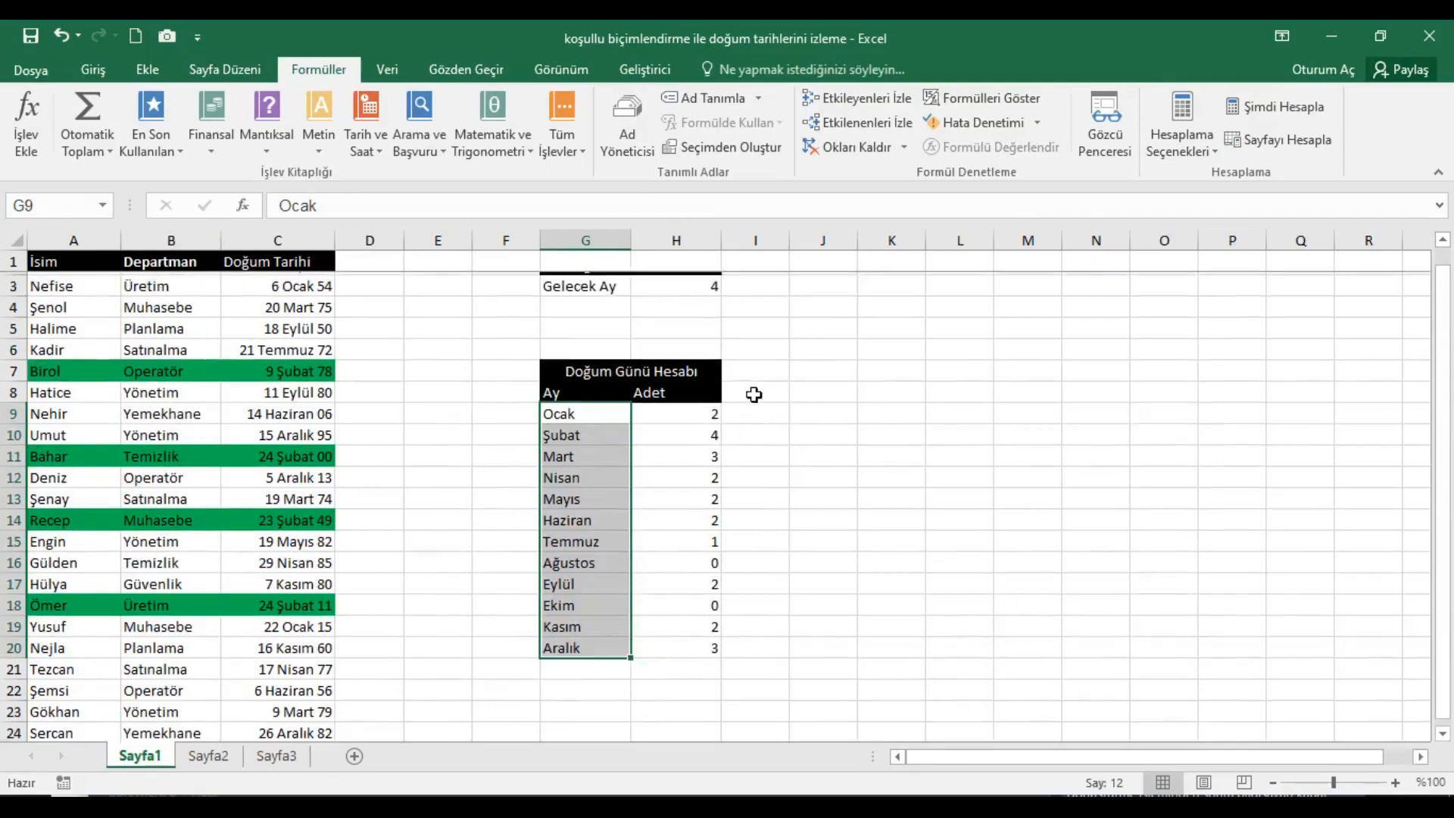
pyautogui.scroll(1, 753, 395)
pyautogui.click(602, 293)
pyautogui.hotkey('ctrl', 'c')
pyautogui.click(209, 758)
pyautogui.click(884, 293)
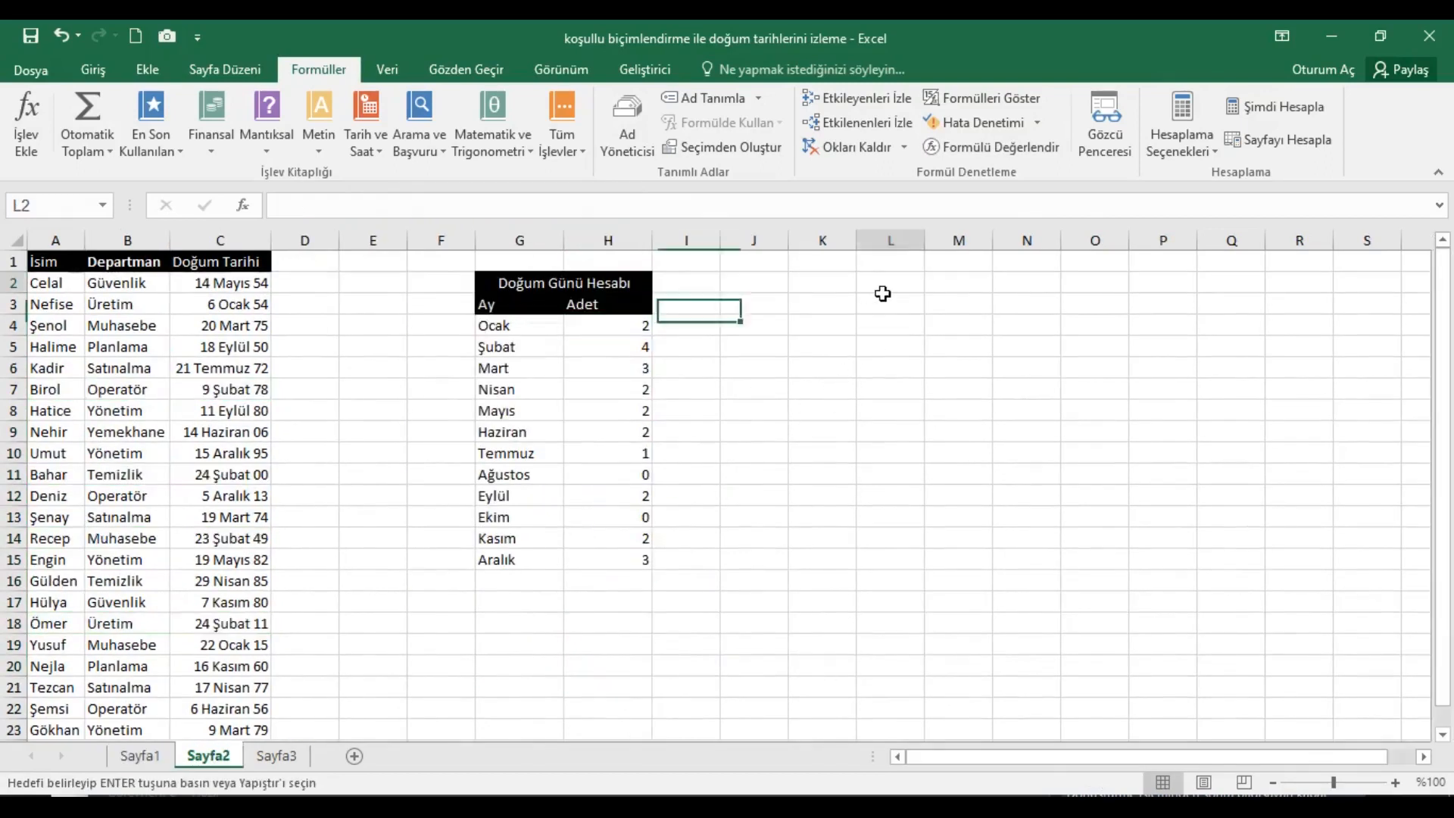
pyautogui.hotkey('ctrl', 'v')
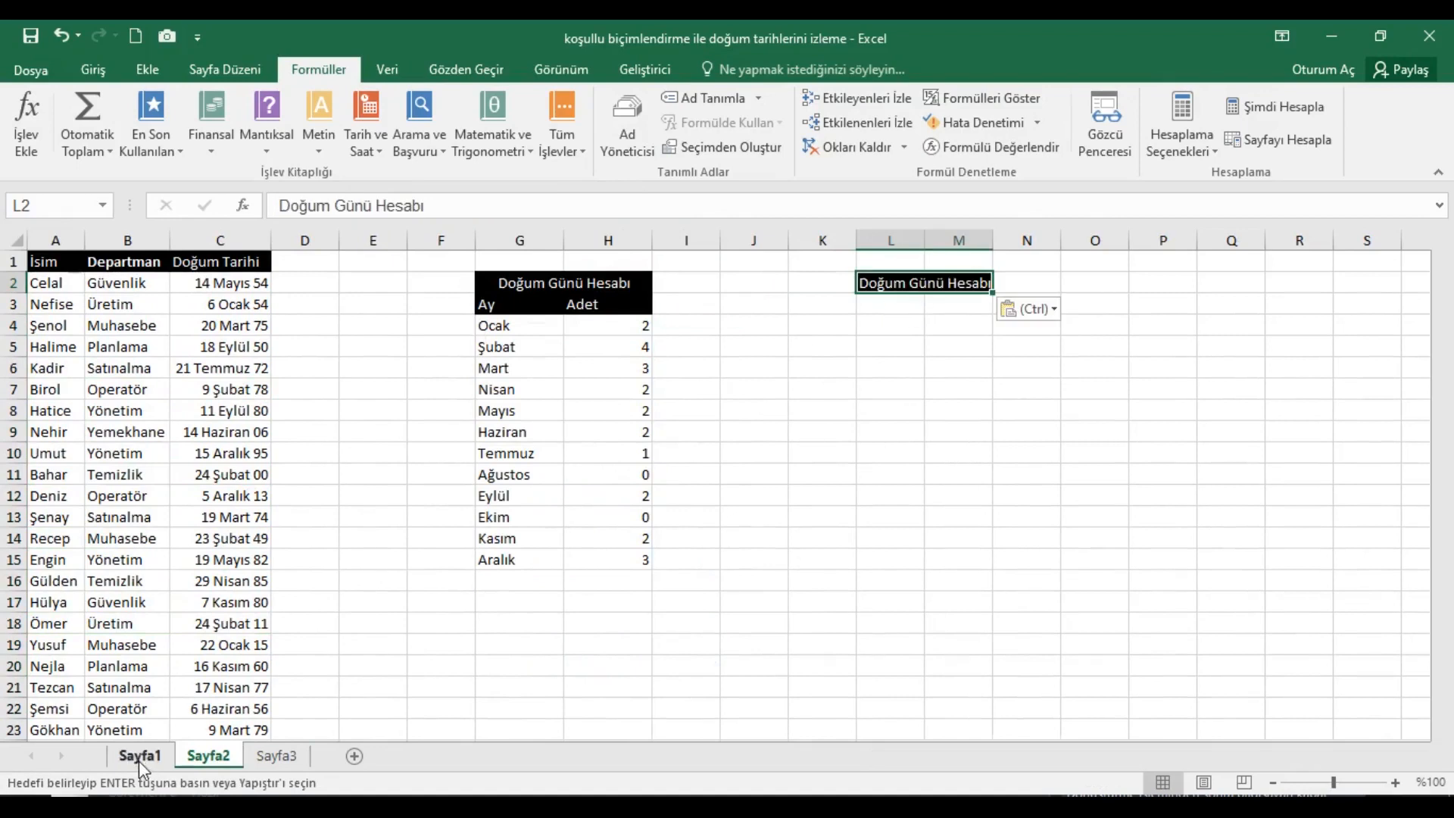
# Step: Check the Gelecek Ay row on Sayfa1, then widen columns L and M on Sayfa2 to fit the pasted header
pyautogui.click(139, 761)
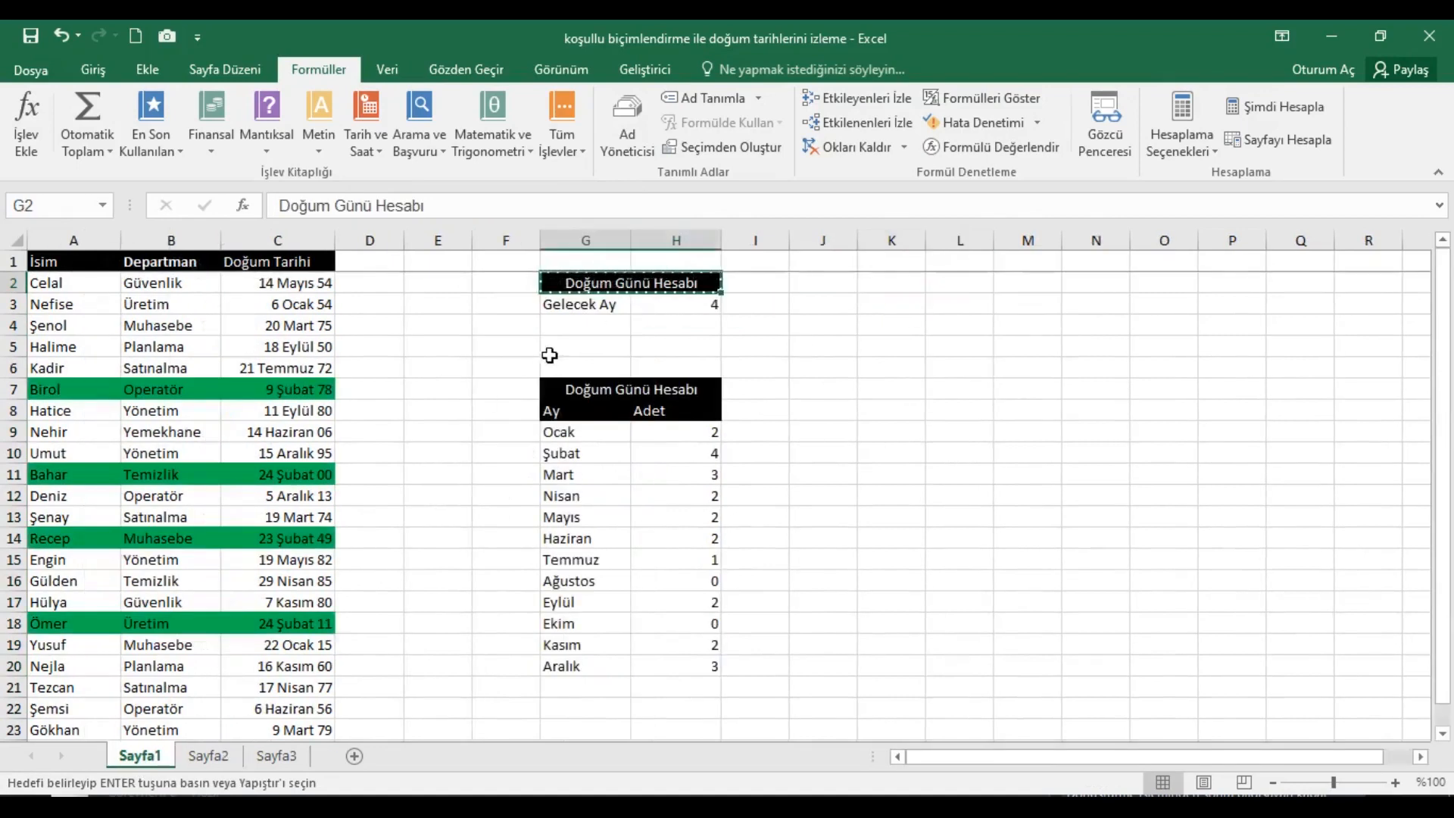
pyautogui.click(619, 314)
pyautogui.click(201, 761)
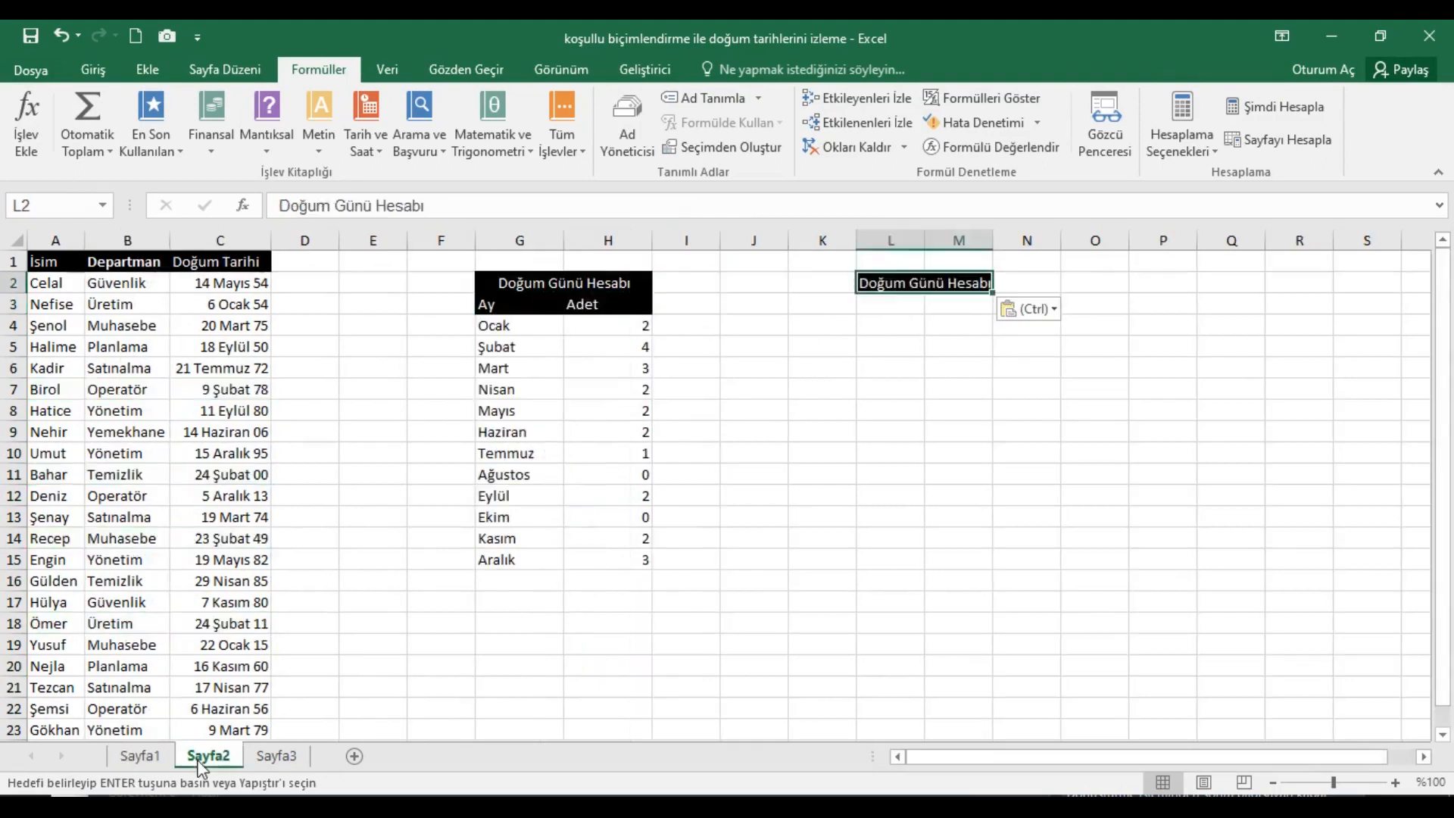
pyautogui.moveTo(902, 241); pyautogui.dragTo(962, 247)
# Step: Add Liste data validation to L3 with the source Geçen Ay;Bu Ay;Gelecek Ay
pyautogui.click(931, 310)
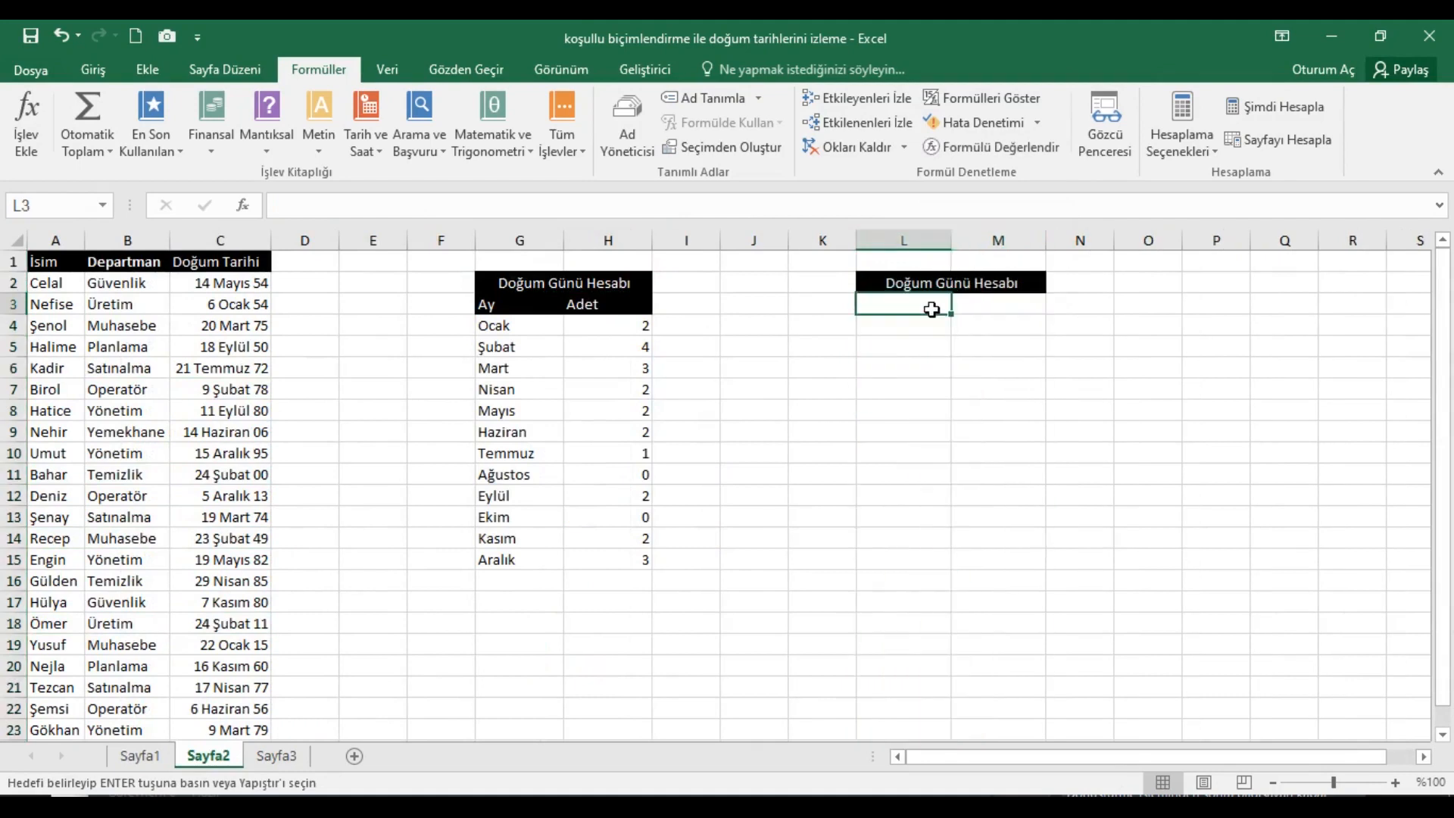
pyautogui.press('Escape')
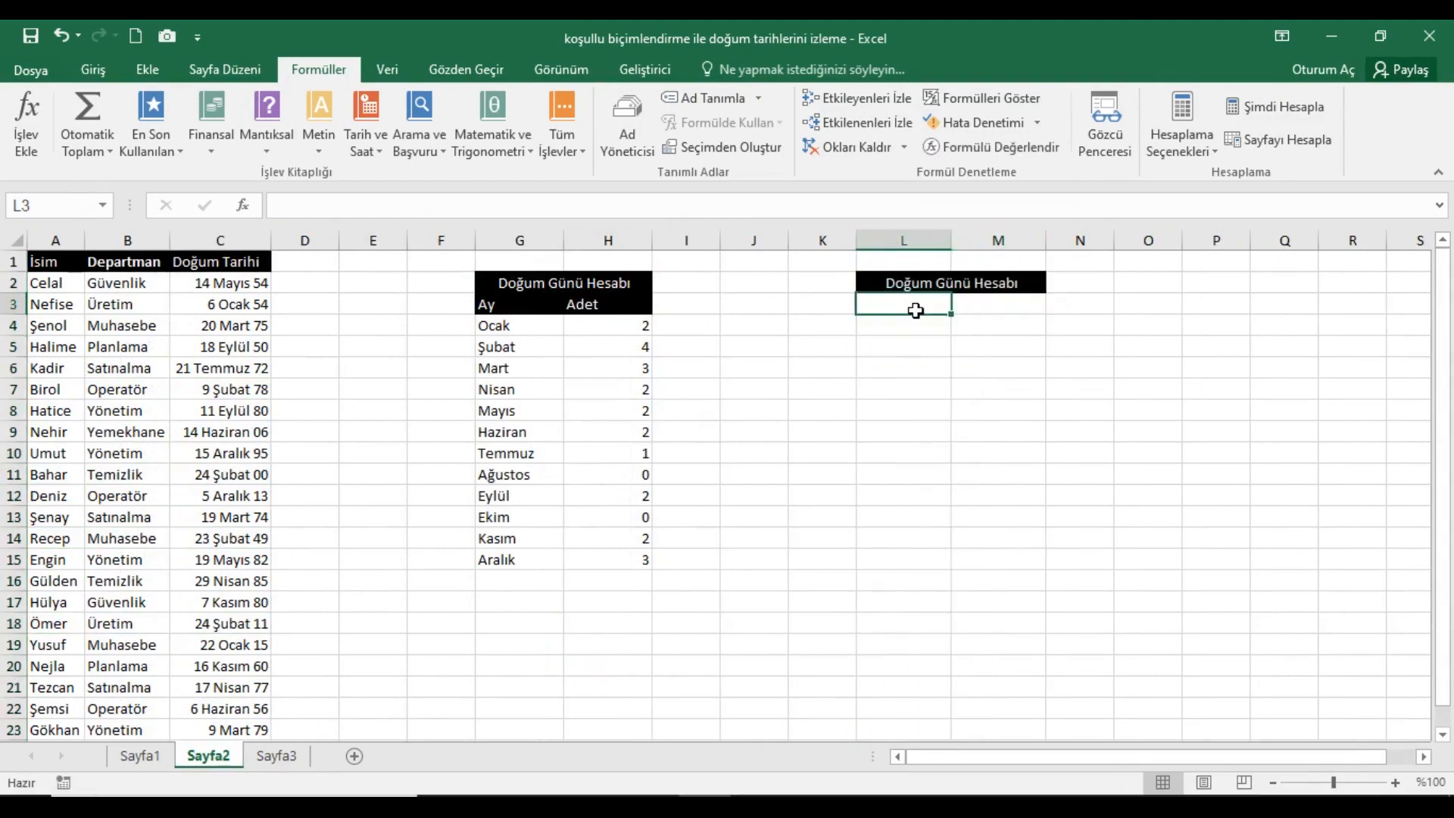
pyautogui.click(387, 70)
pyautogui.click(826, 149)
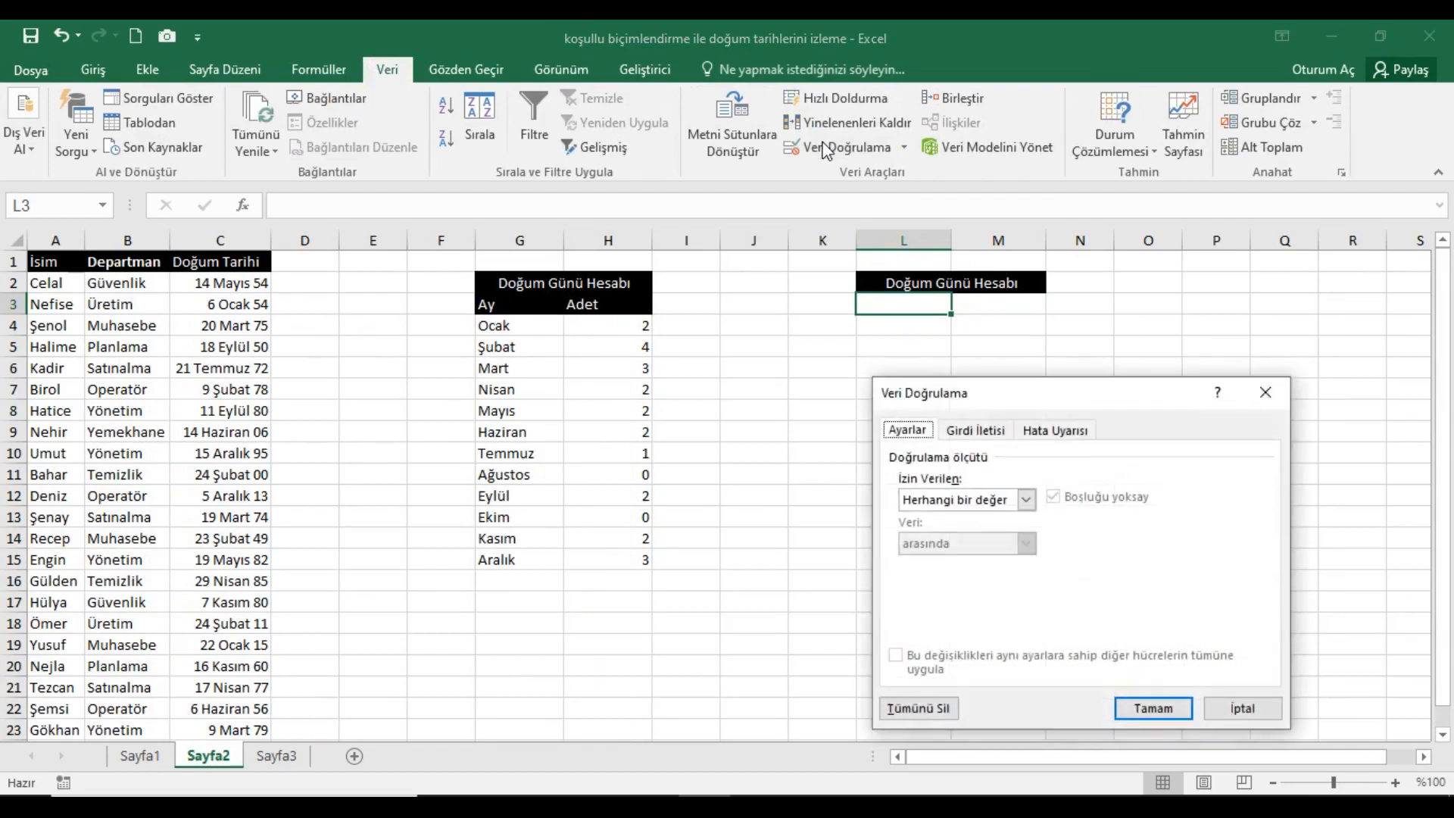
pyautogui.click(1025, 500)
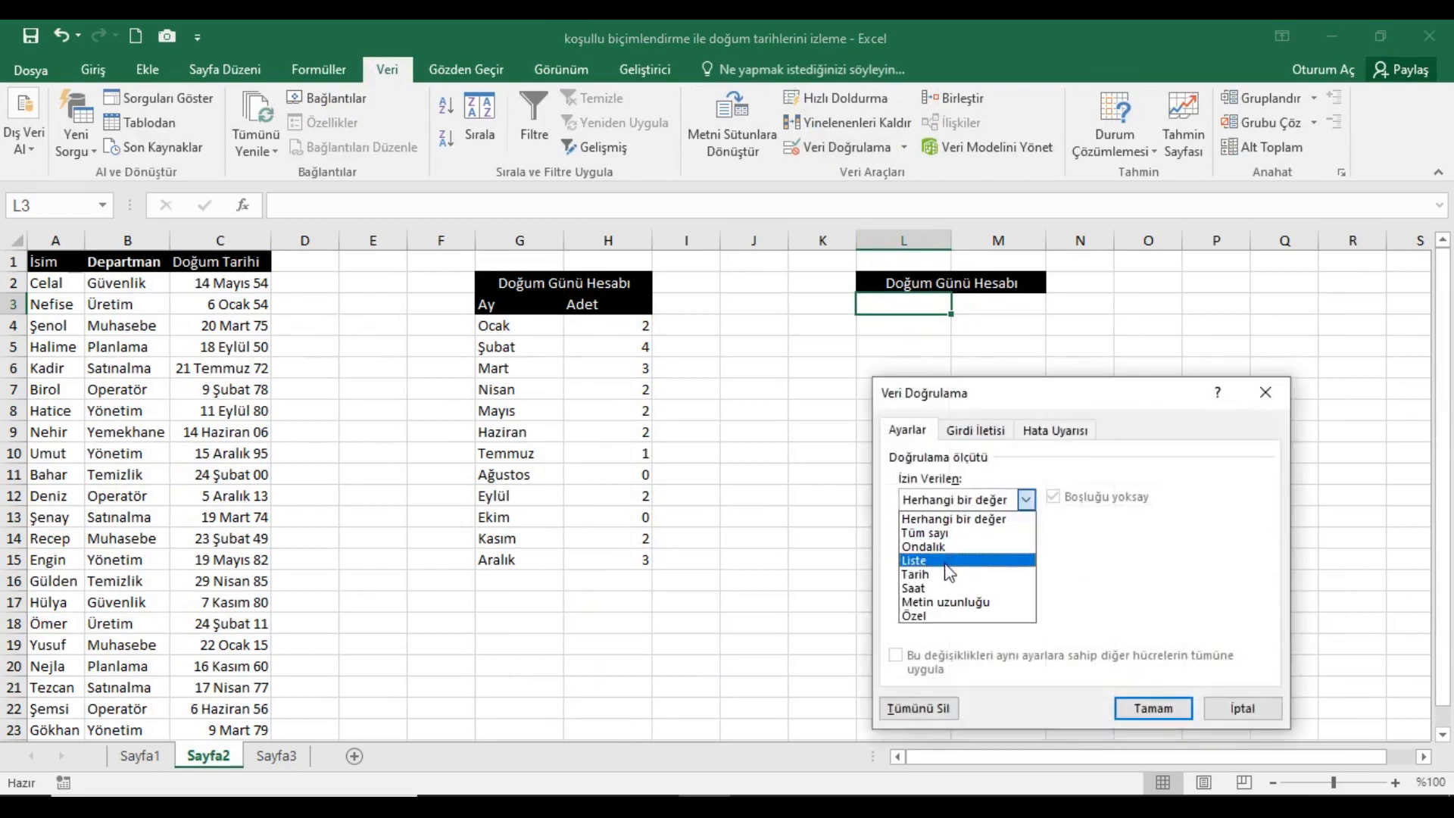
pyautogui.click(953, 560)
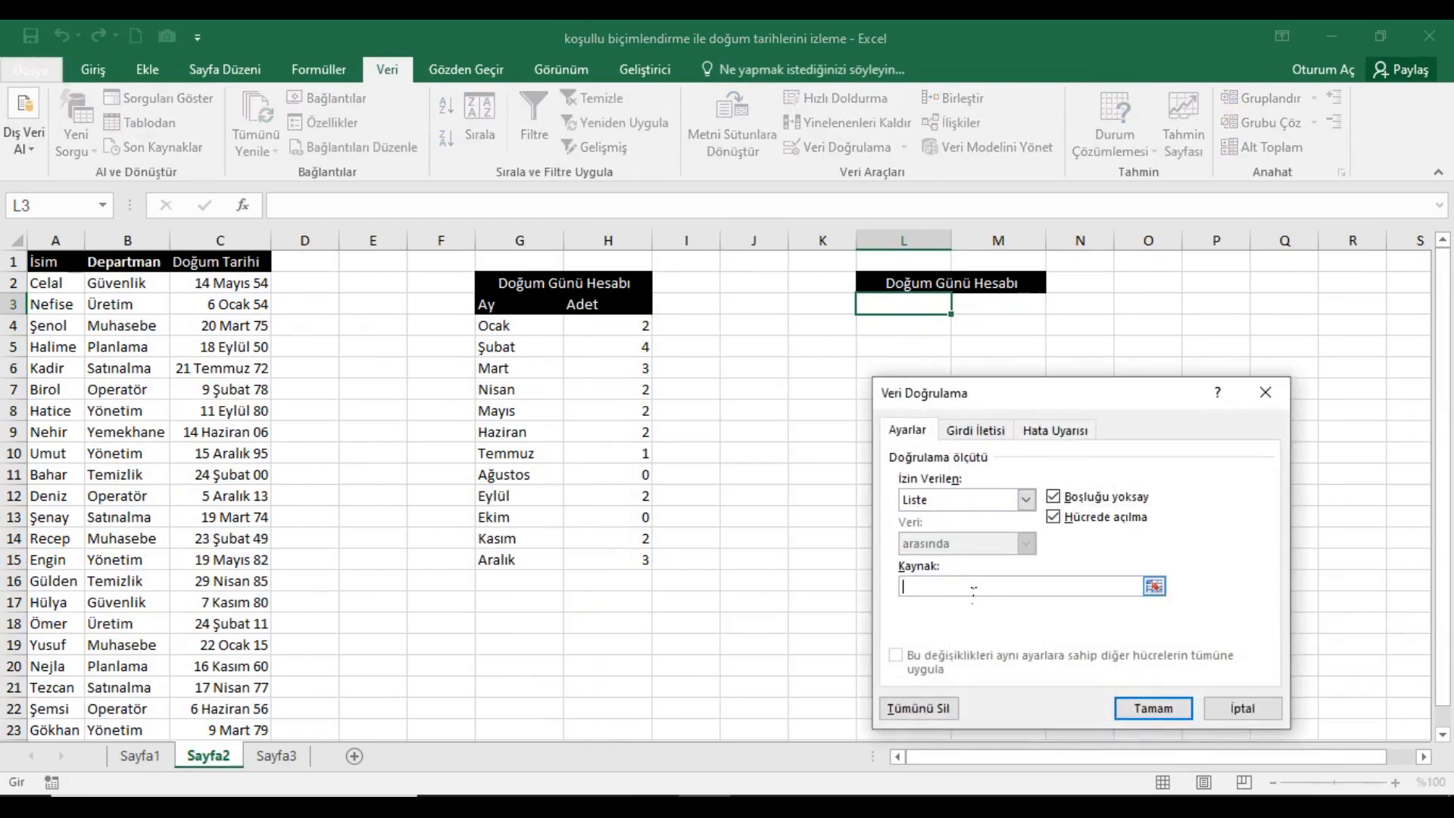
pyautogui.write('Geçen Ay;Bu Ay;Gelecek Ay')
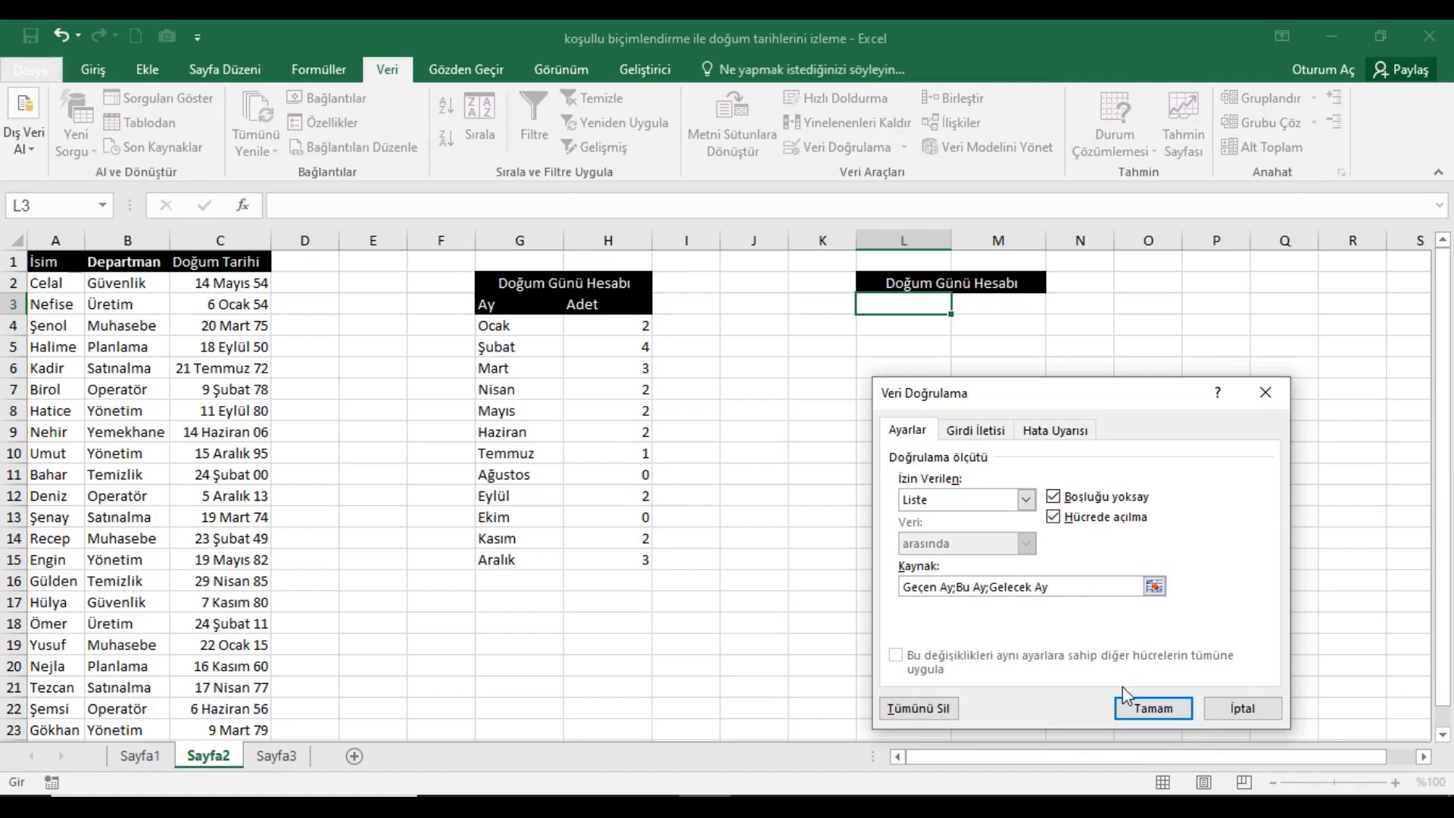
pyautogui.click(1128, 700)
# Step: Try the entries of the L3 dropdown list and leave the cell set to Gelecek Ay
pyautogui.click(961, 305)
pyautogui.click(939, 318)
pyautogui.click(960, 305)
pyautogui.press('Escape')
pyautogui.click(929, 338)
pyautogui.click(963, 307)
pyautogui.click(945, 349)
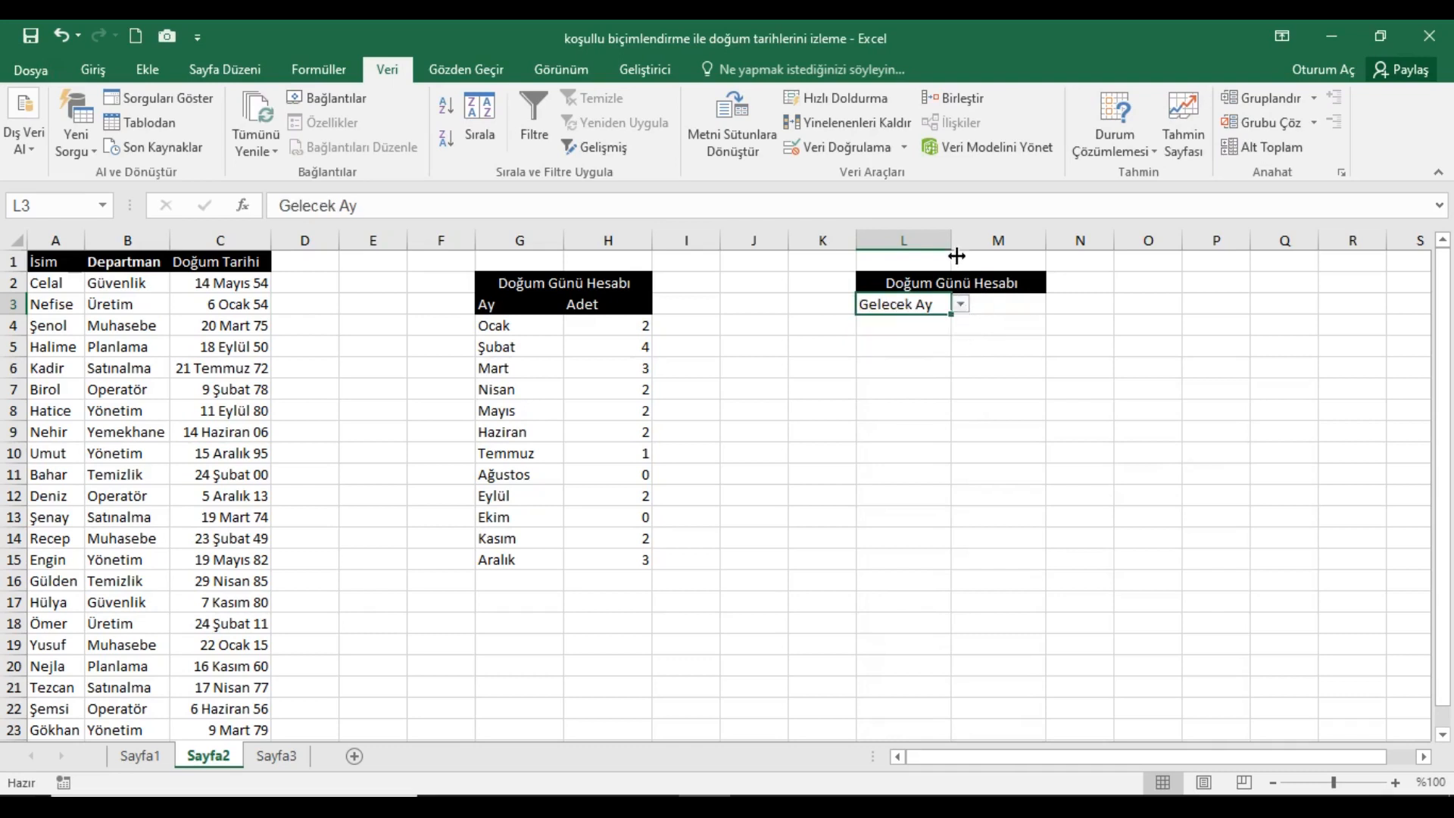
# Step: Begin the M3 formula with =EĞER(L3="Bu Ay";AY(BUGÜN()); to return the current month number
pyautogui.click(1007, 310)
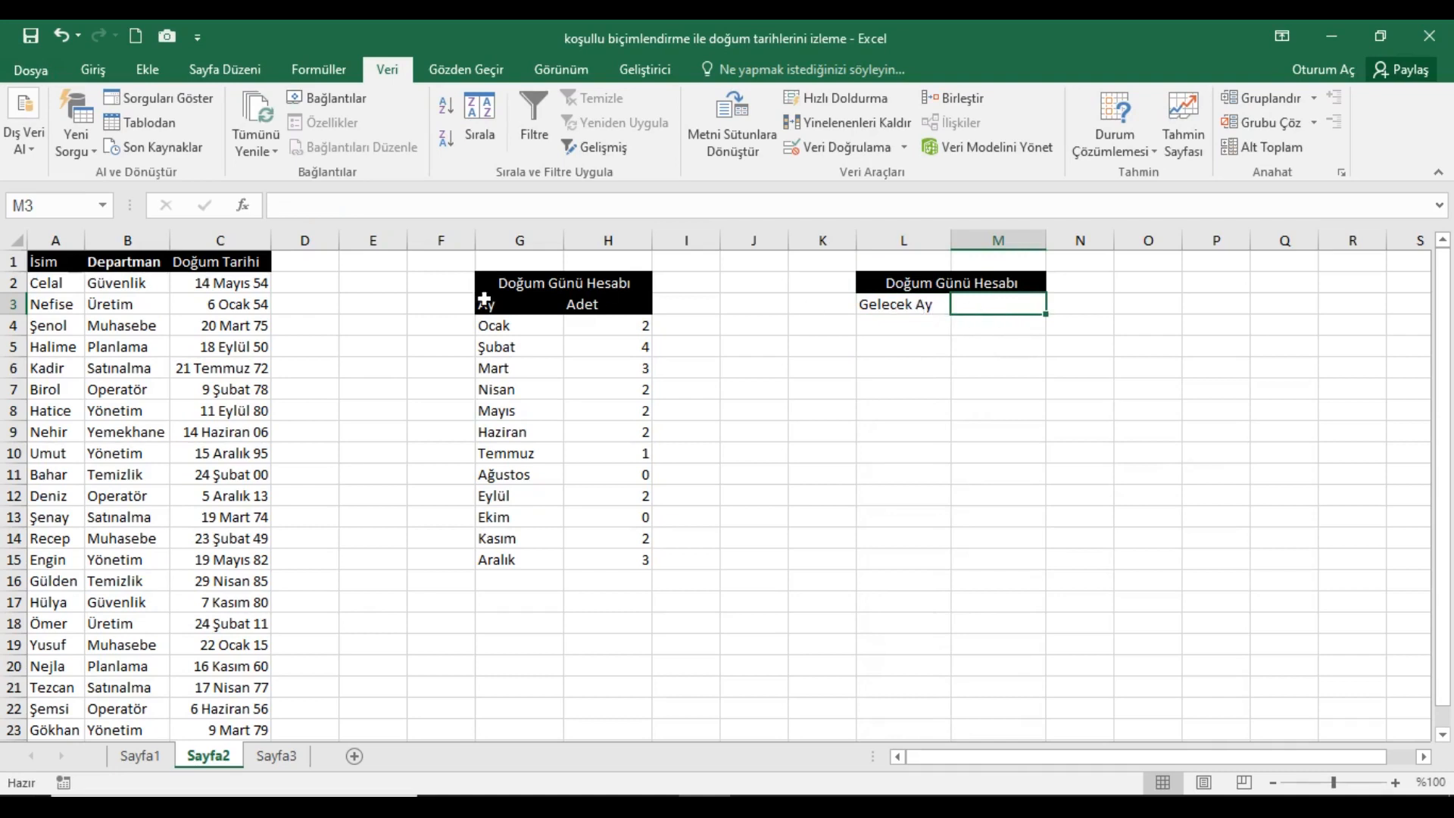
pyautogui.click(229, 251)
pyautogui.click(1012, 314)
pyautogui.write('=')
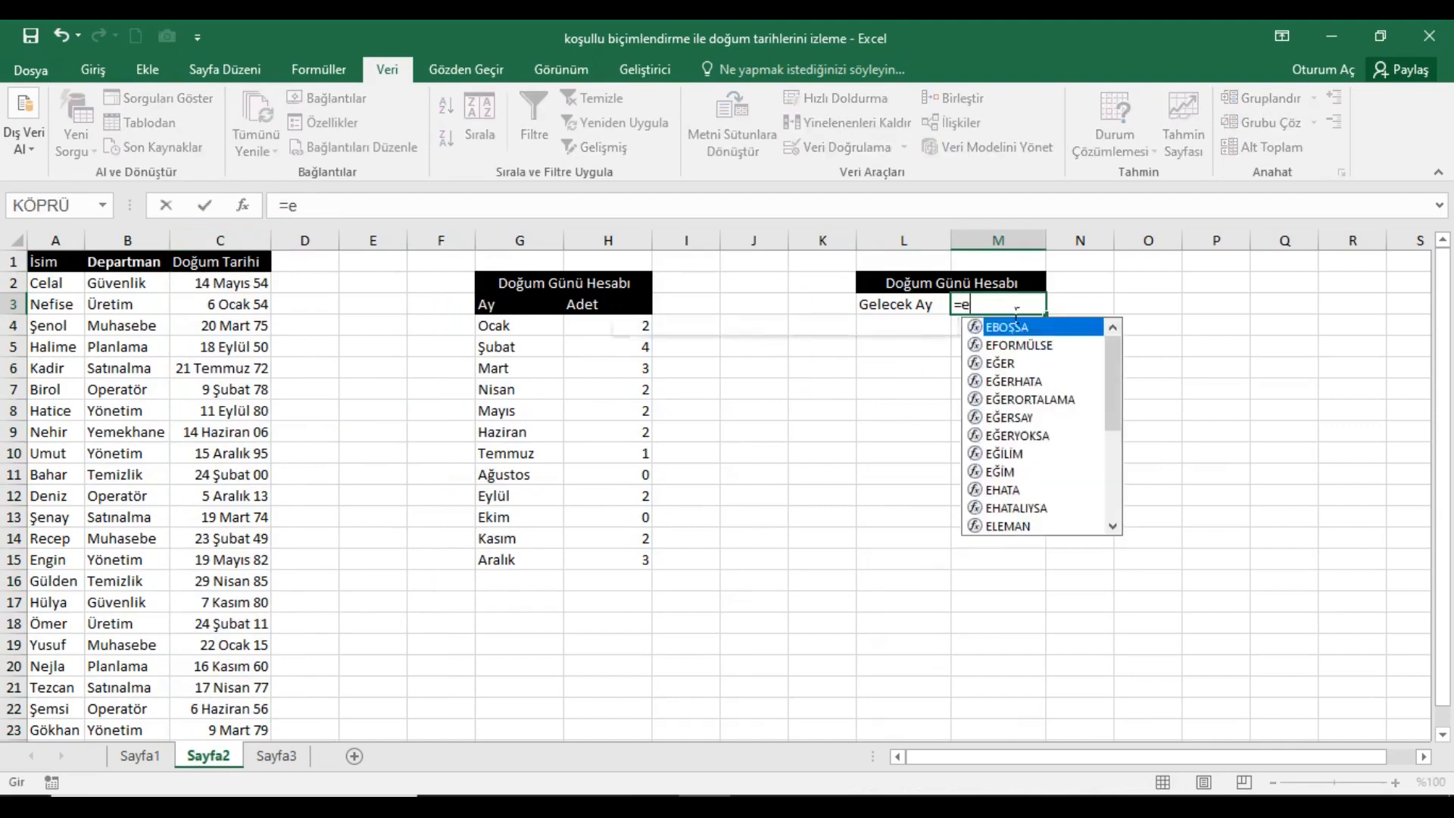
pyautogui.write('eğe')
pyautogui.press('Tab')
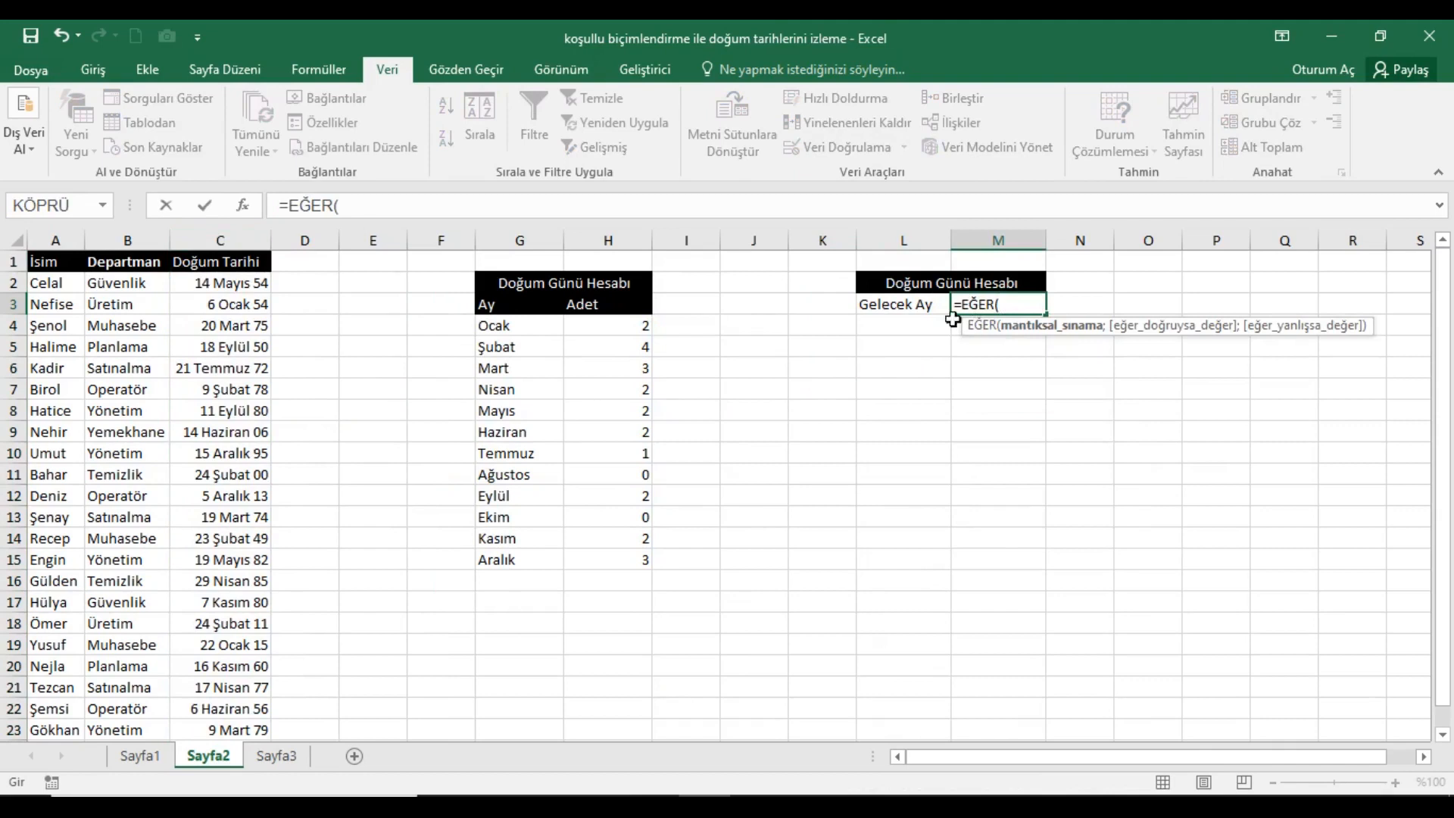
pyautogui.click(929, 312)
pyautogui.write('="Bu A')
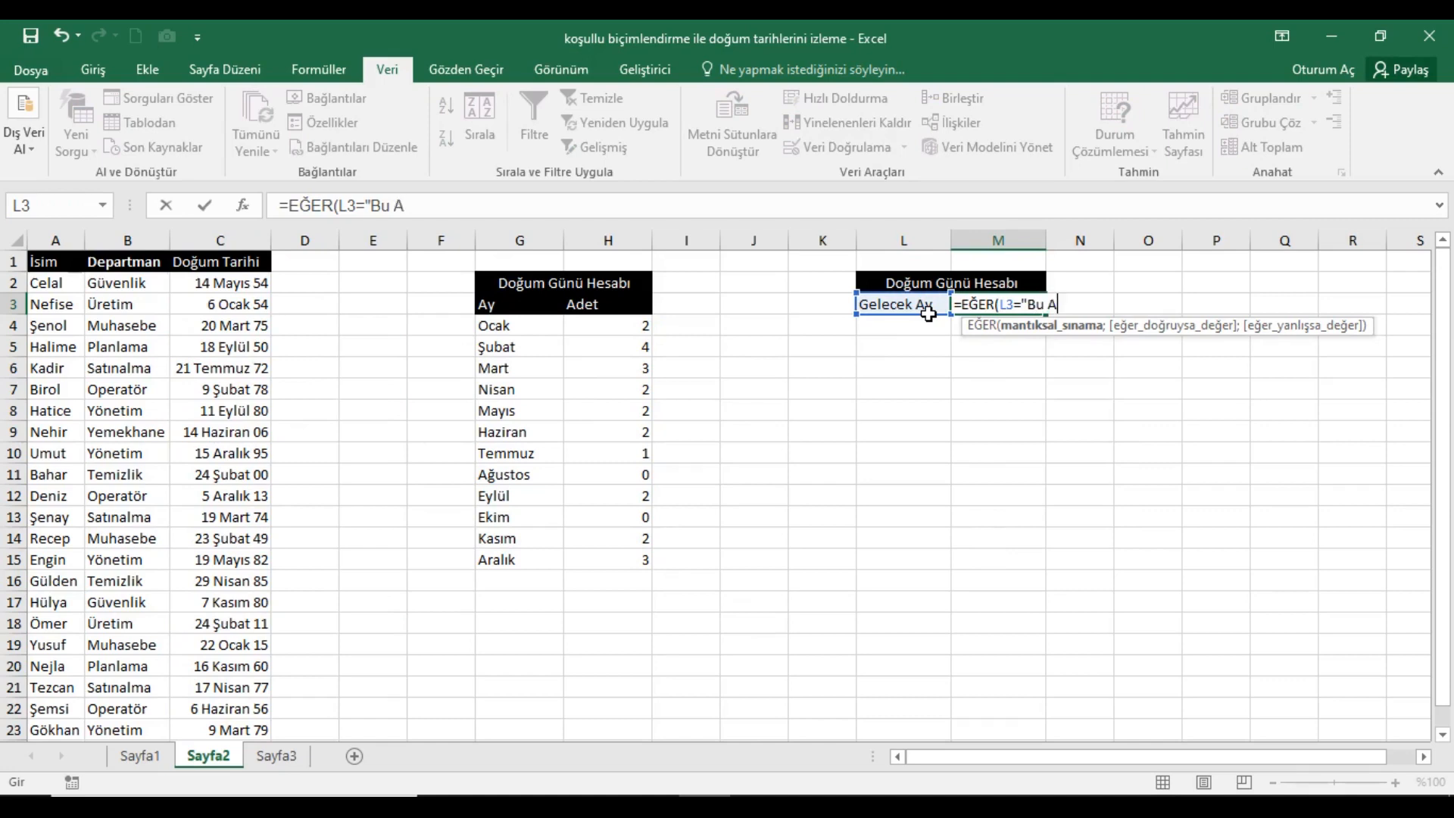
pyautogui.write('y";ay')
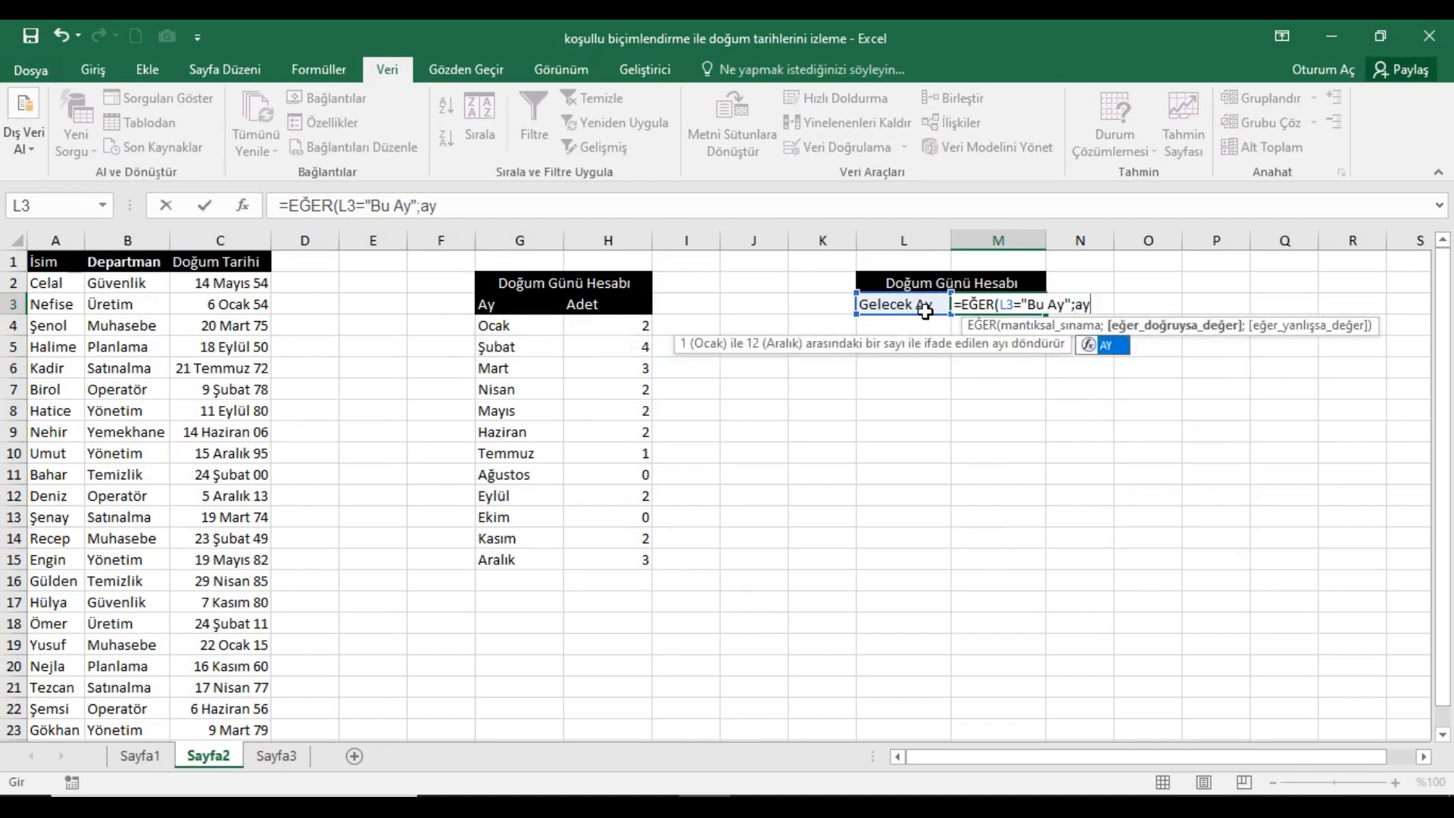
pyautogui.write('(')
pyautogui.write('bug')
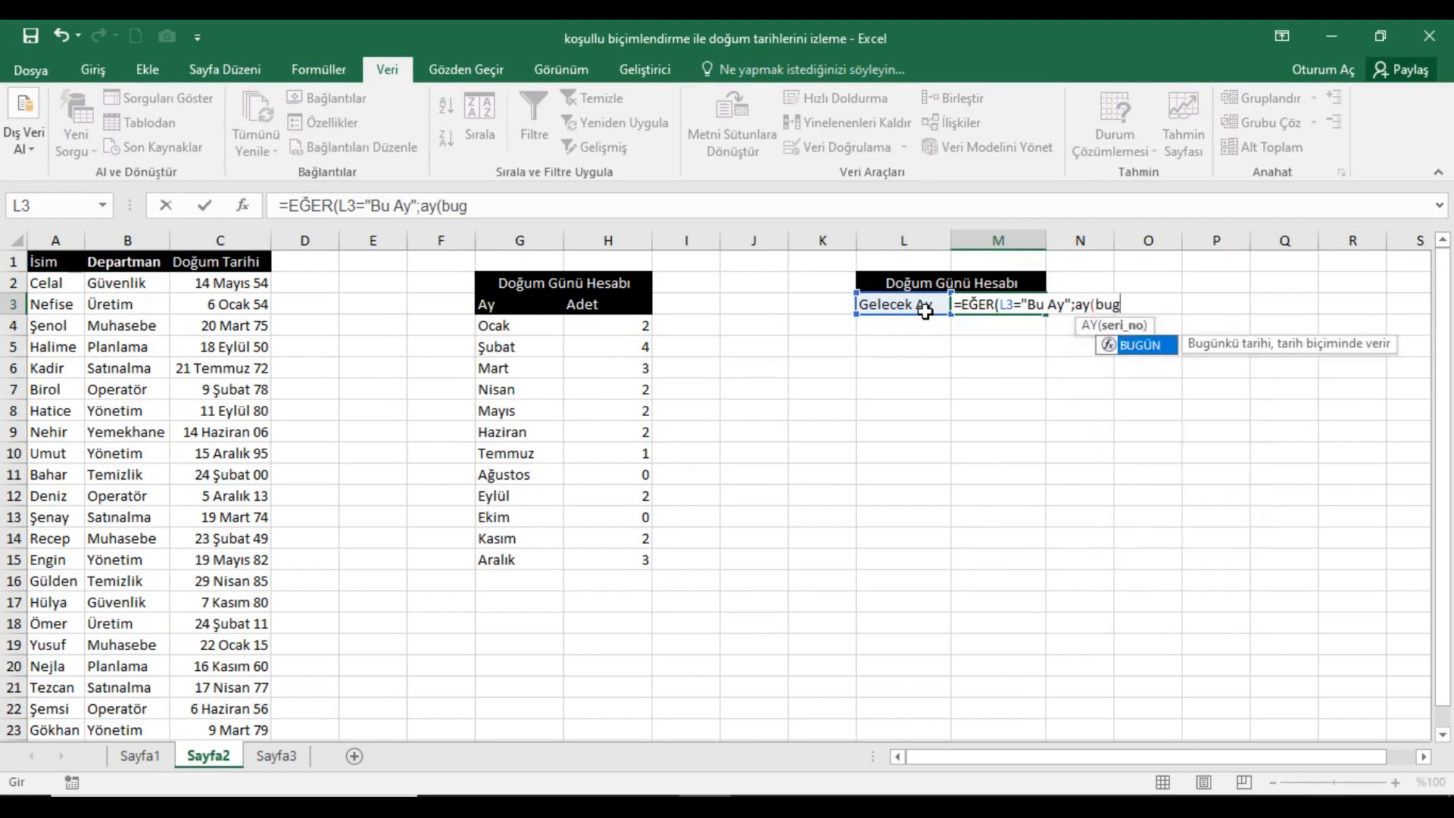
pyautogui.press('Tab')
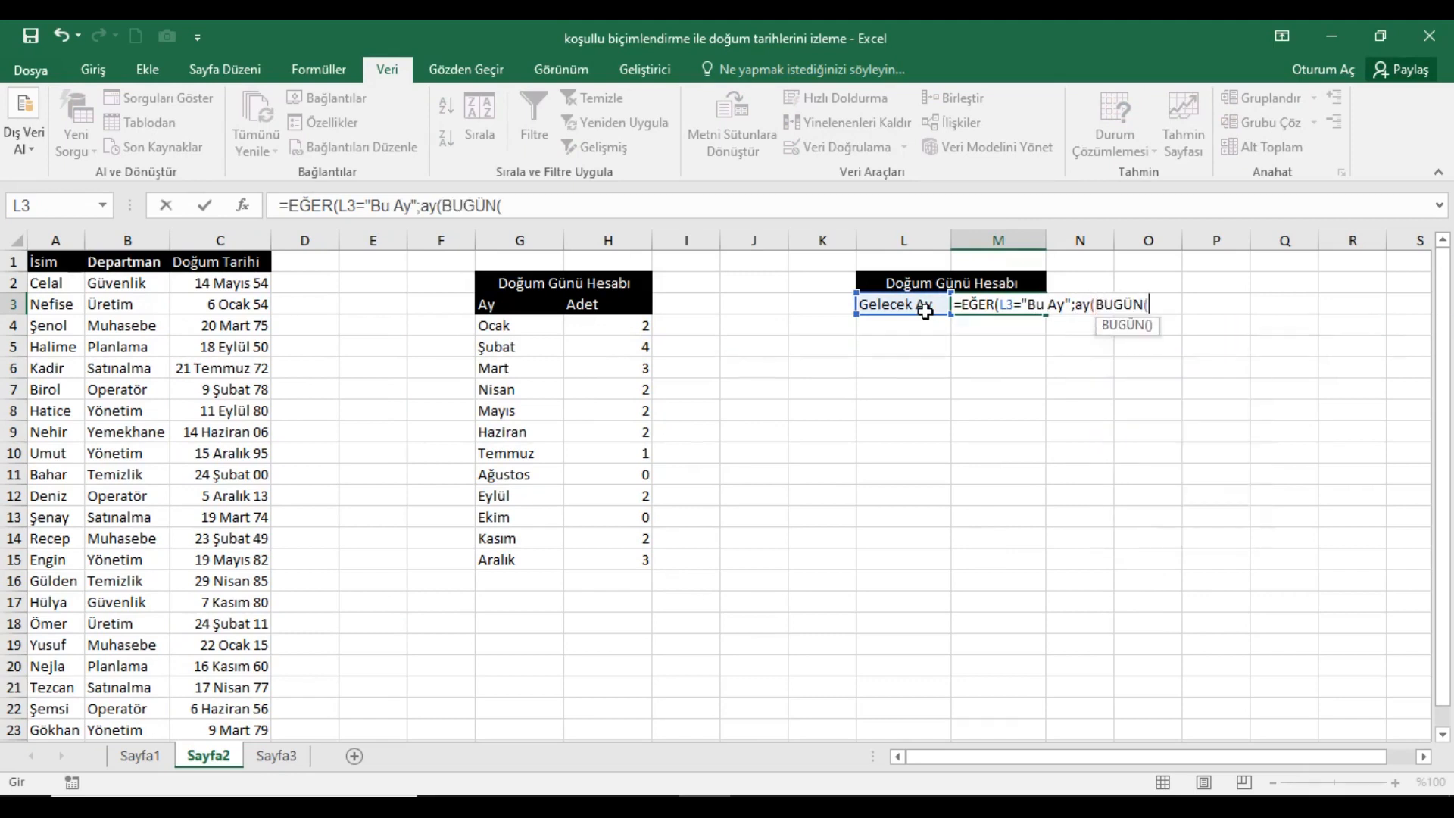
pyautogui.write('))')
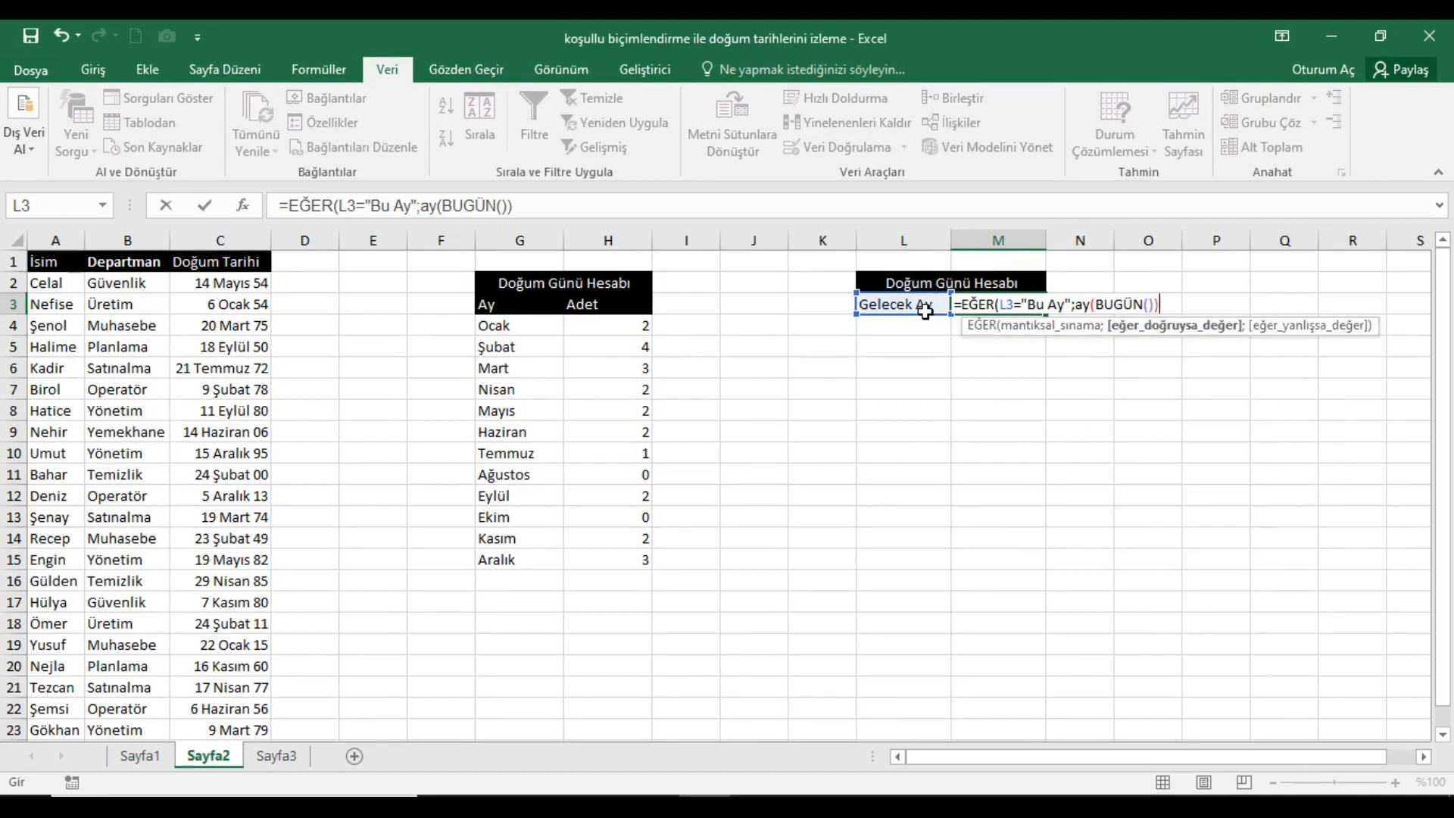
pyautogui.write(';')
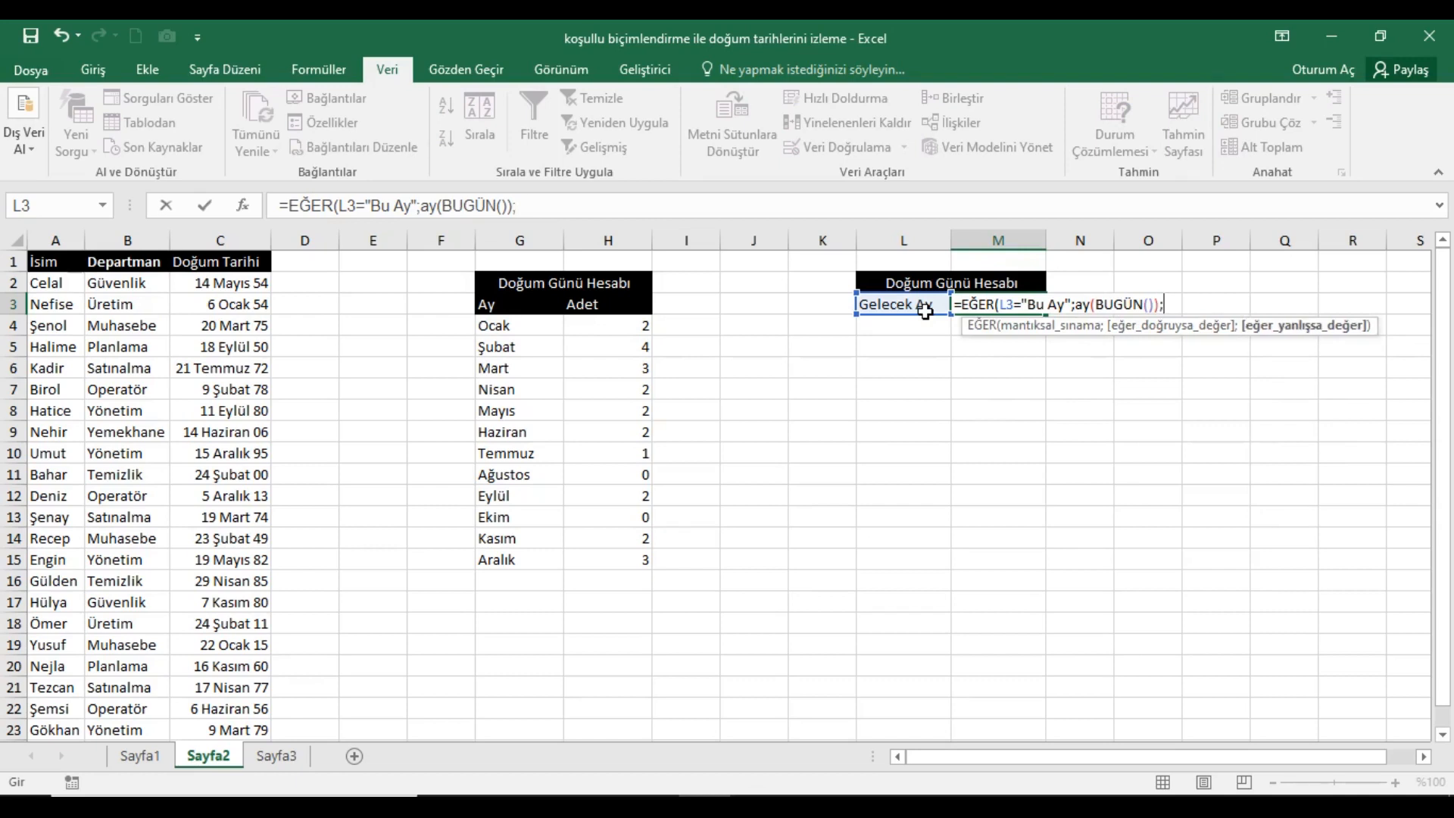
# Step: Continue the M3 formula with the nested condition EĞER(L3="Gelecek Ay";AY(BUGÜN())+1; for the next month
pyautogui.write('eğer')
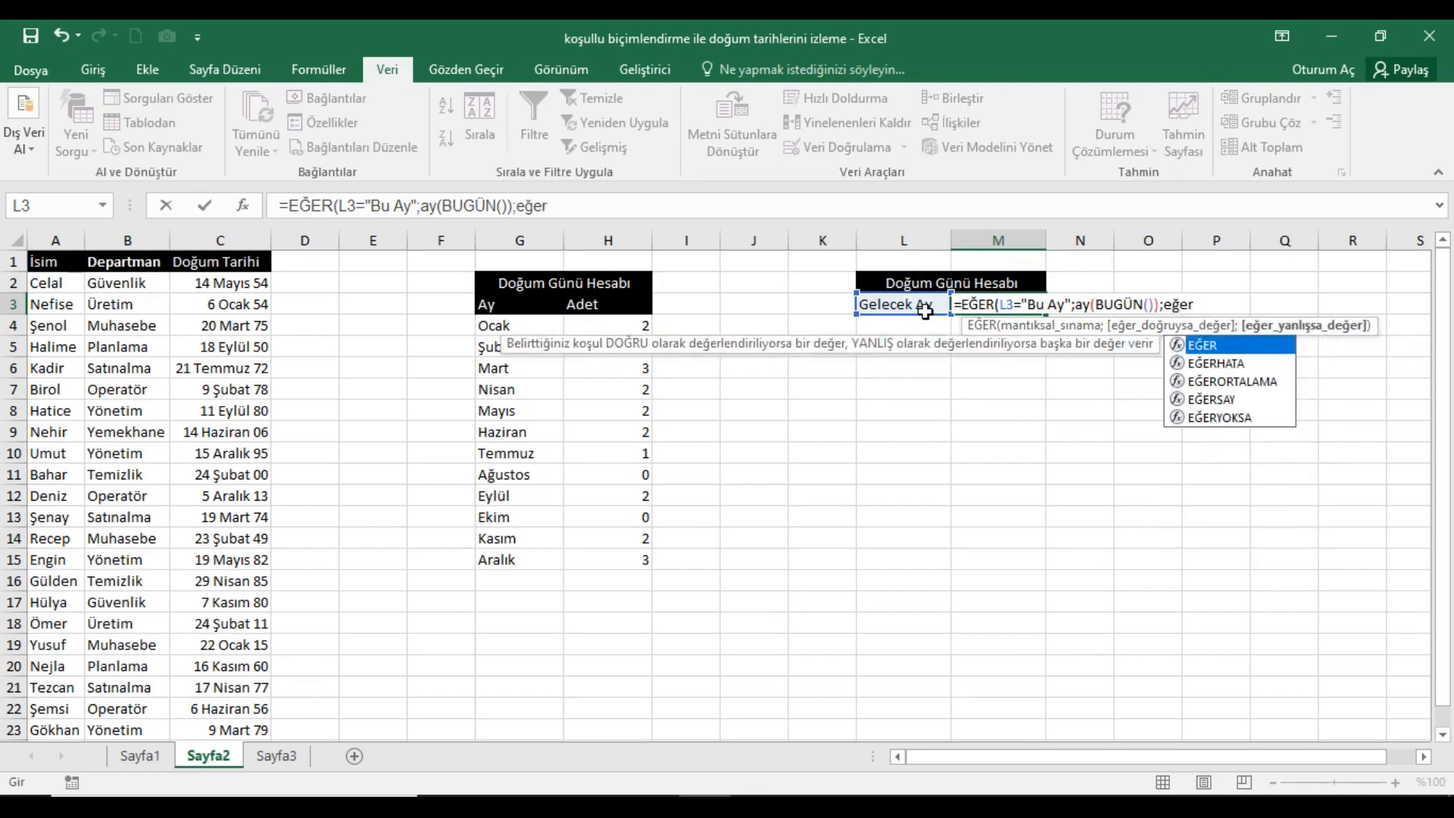
pyautogui.press('Tab')
pyautogui.click(913, 309)
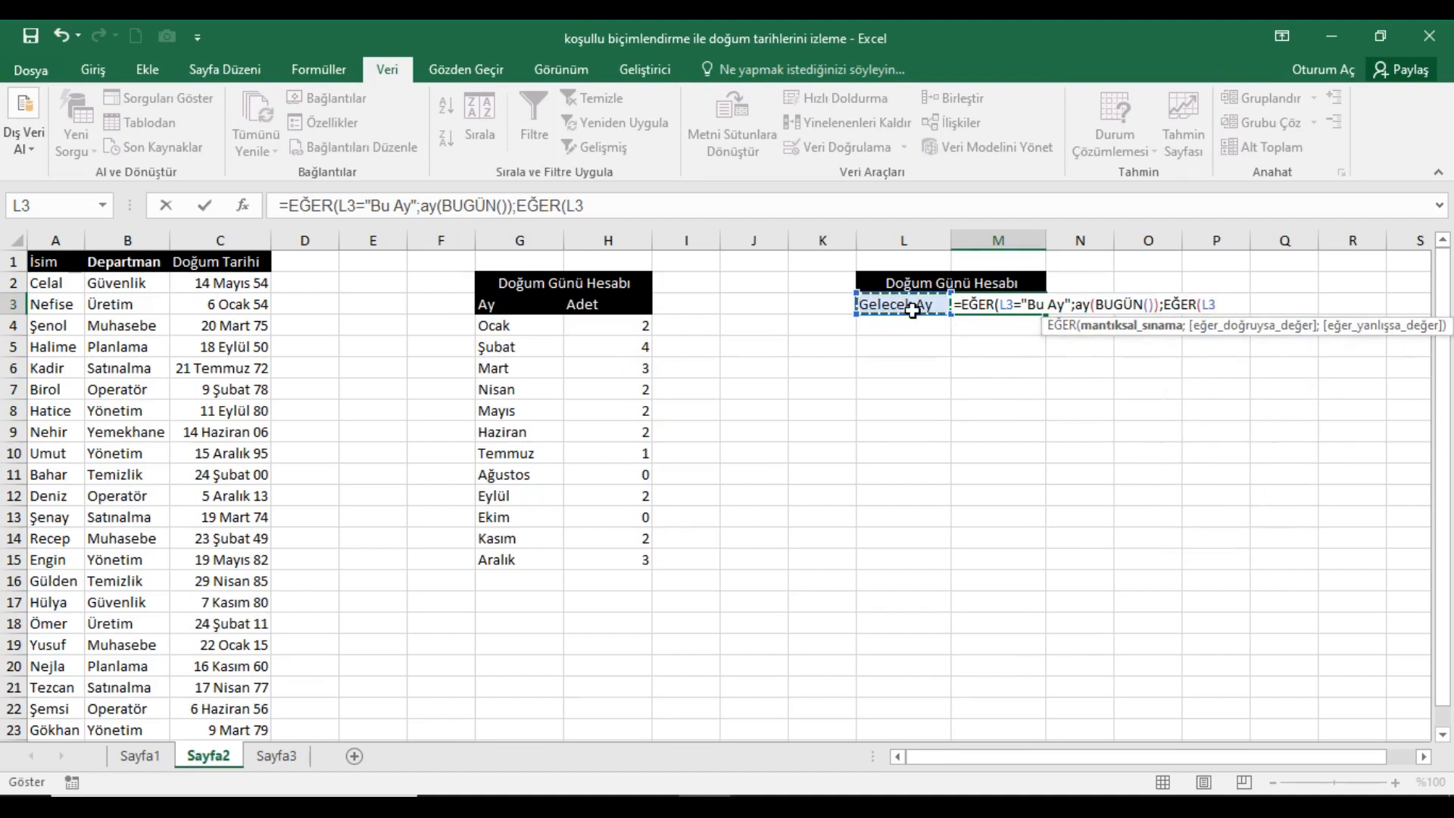
pyautogui.write('="Gelecek')
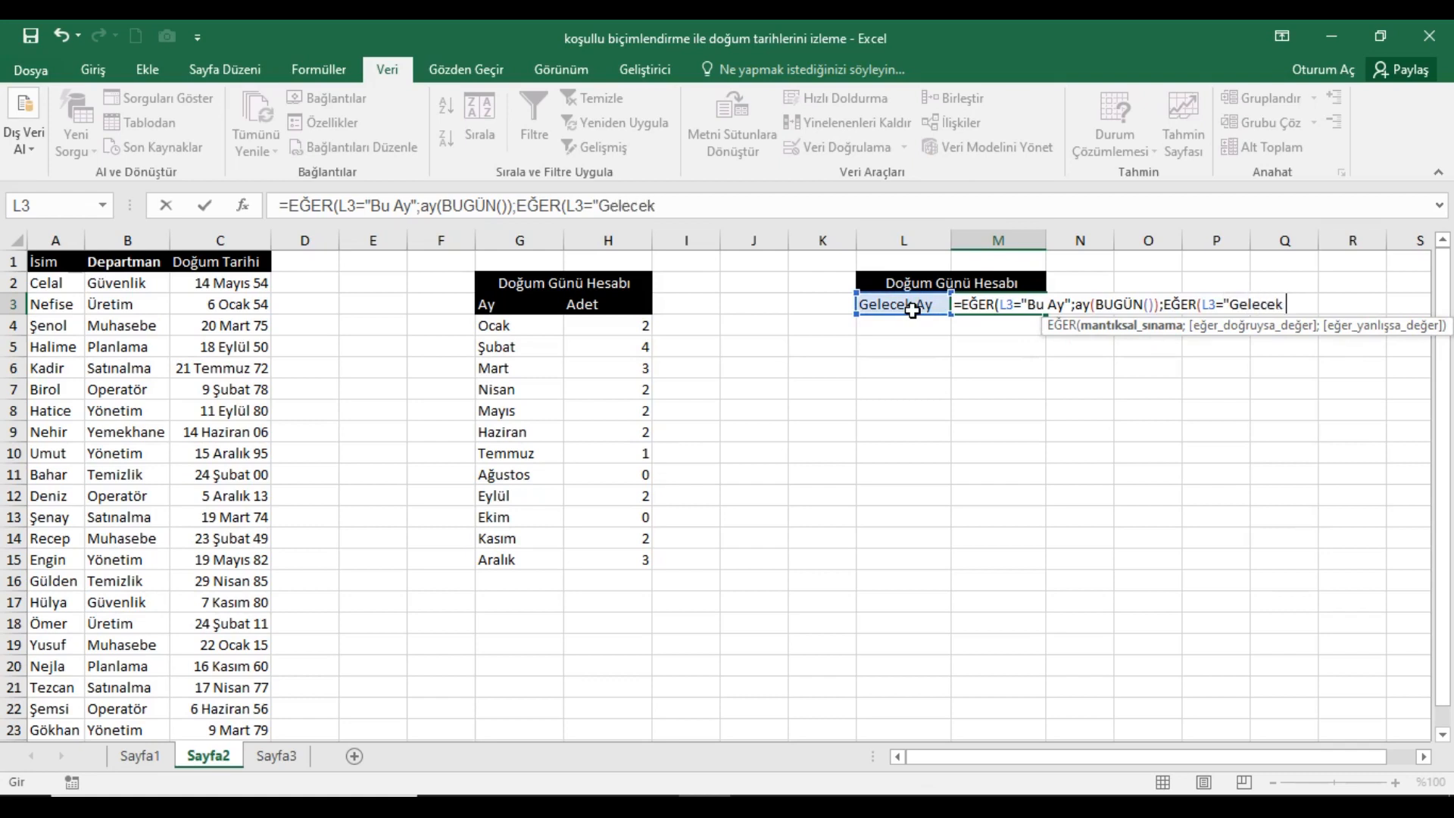
pyautogui.write(' Ay";')
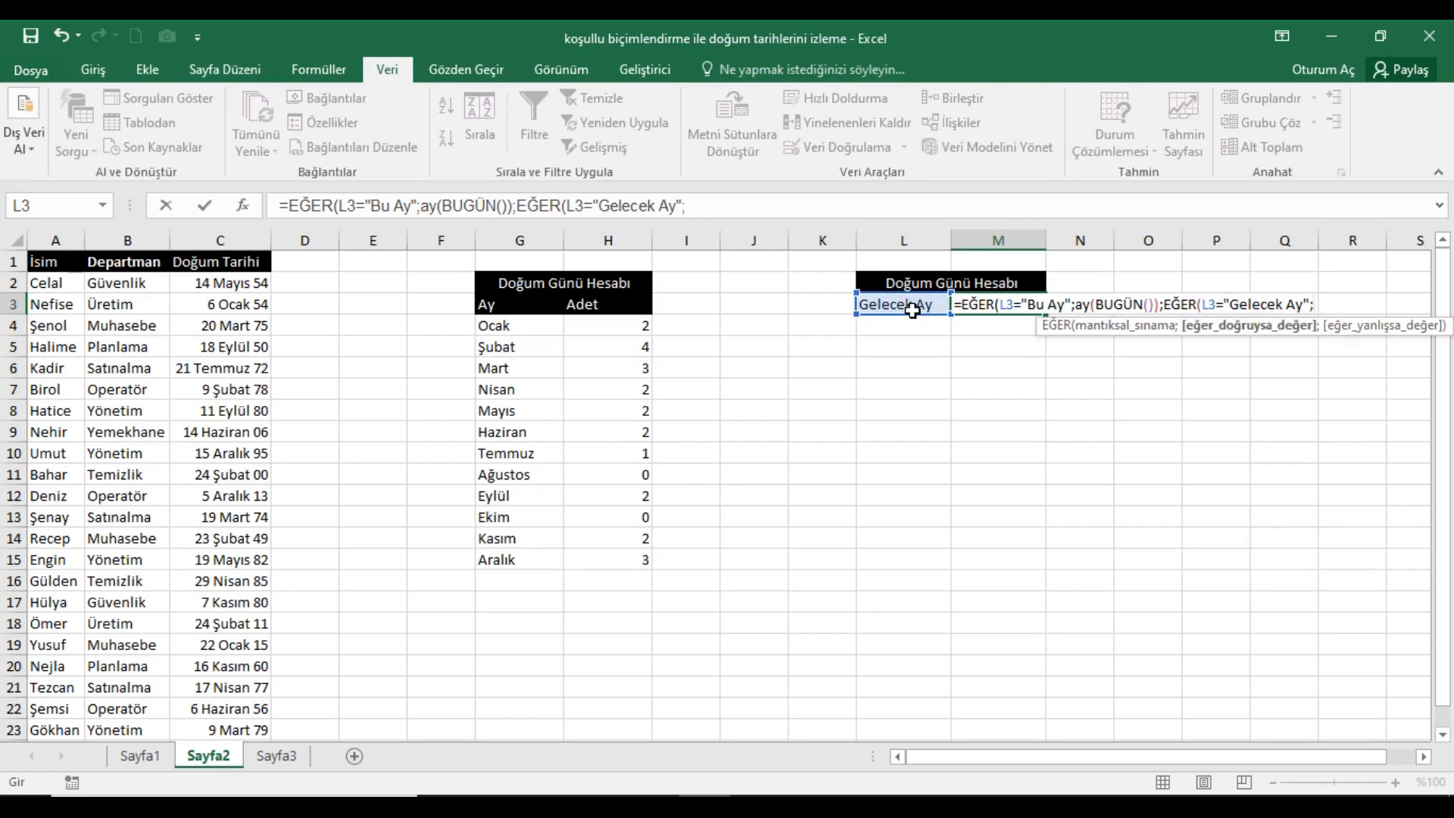
pyautogui.write('ay')
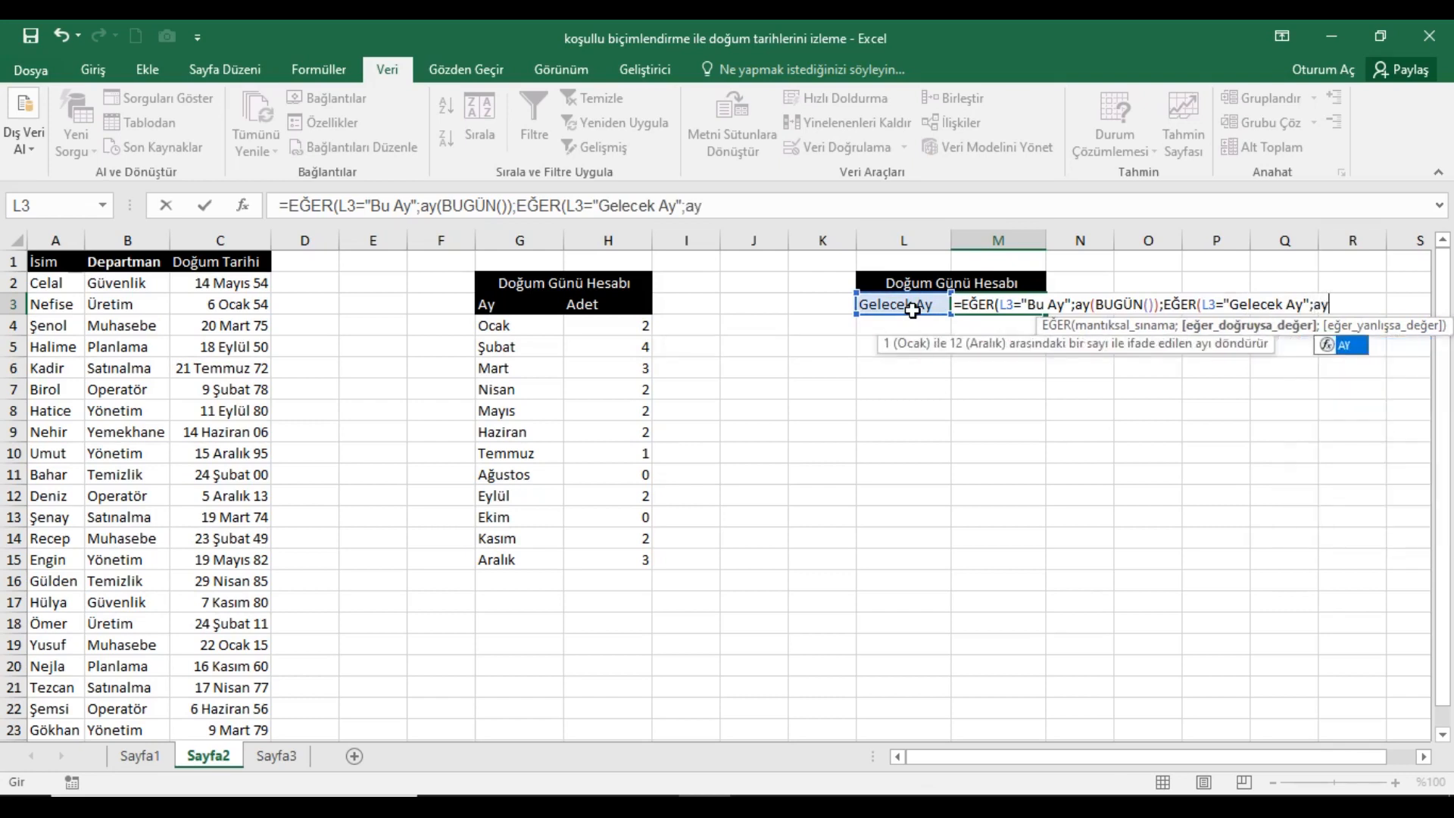
pyautogui.write('(')
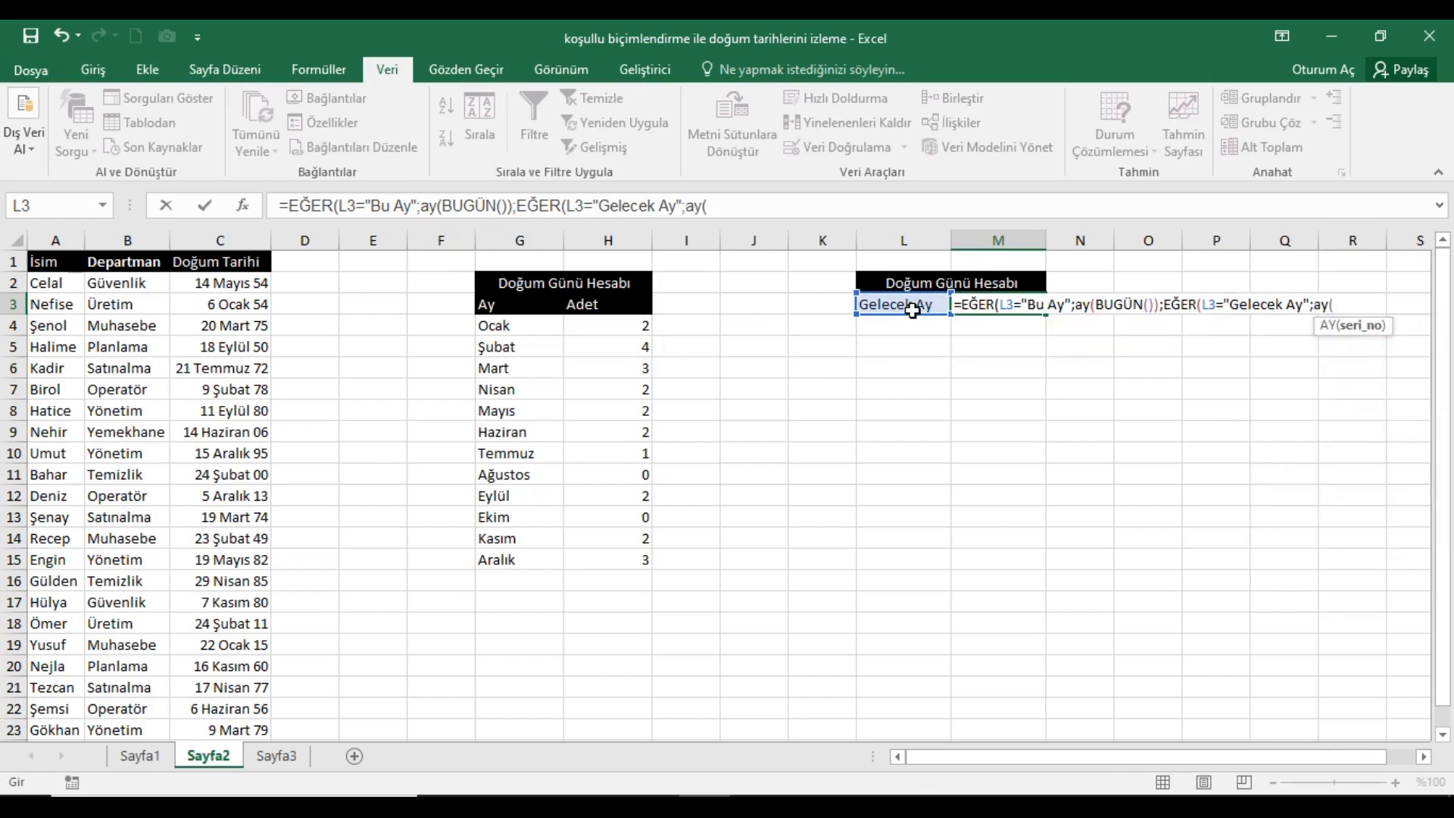
pyautogui.write('bug')
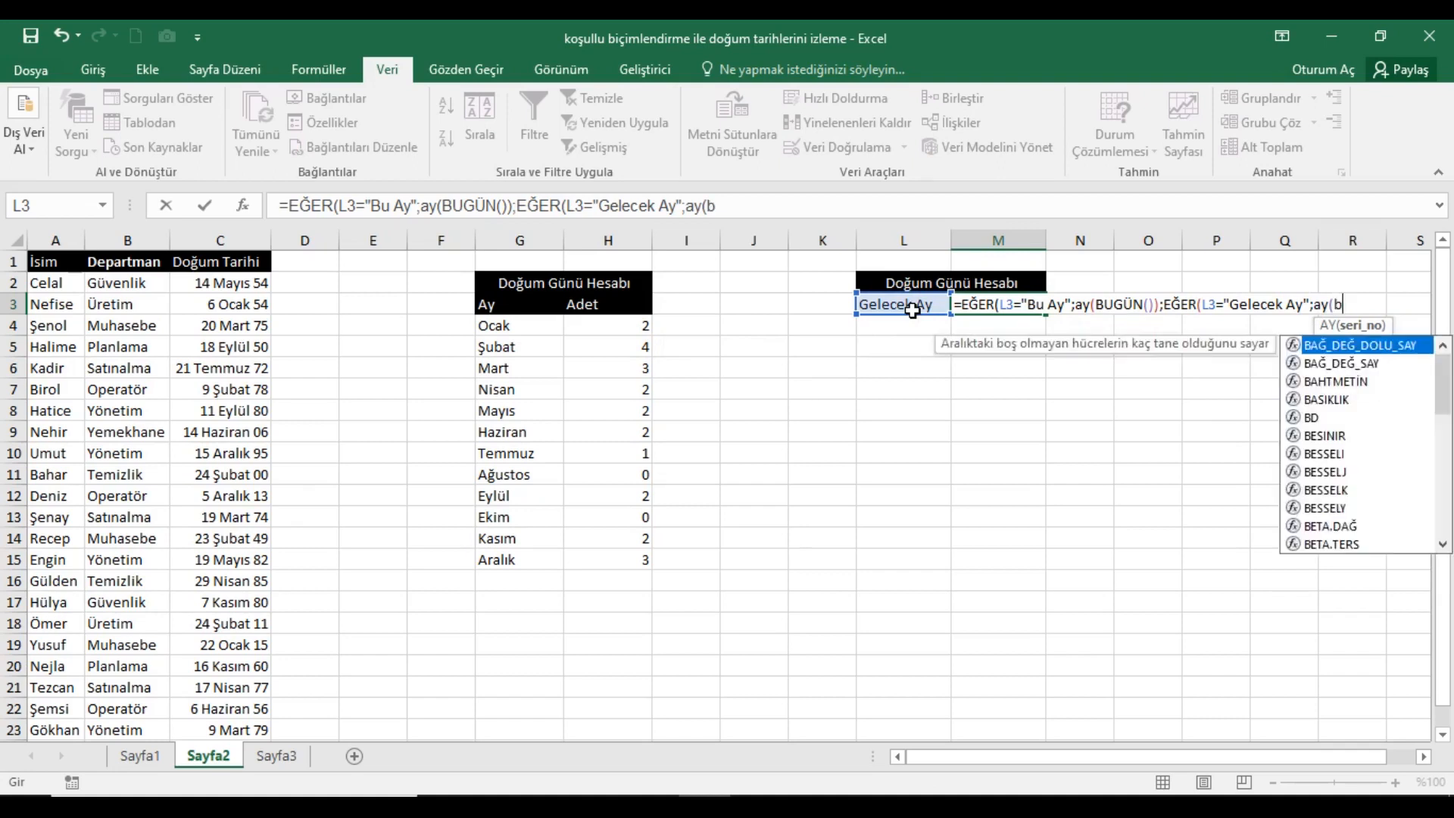
pyautogui.press('Tab')
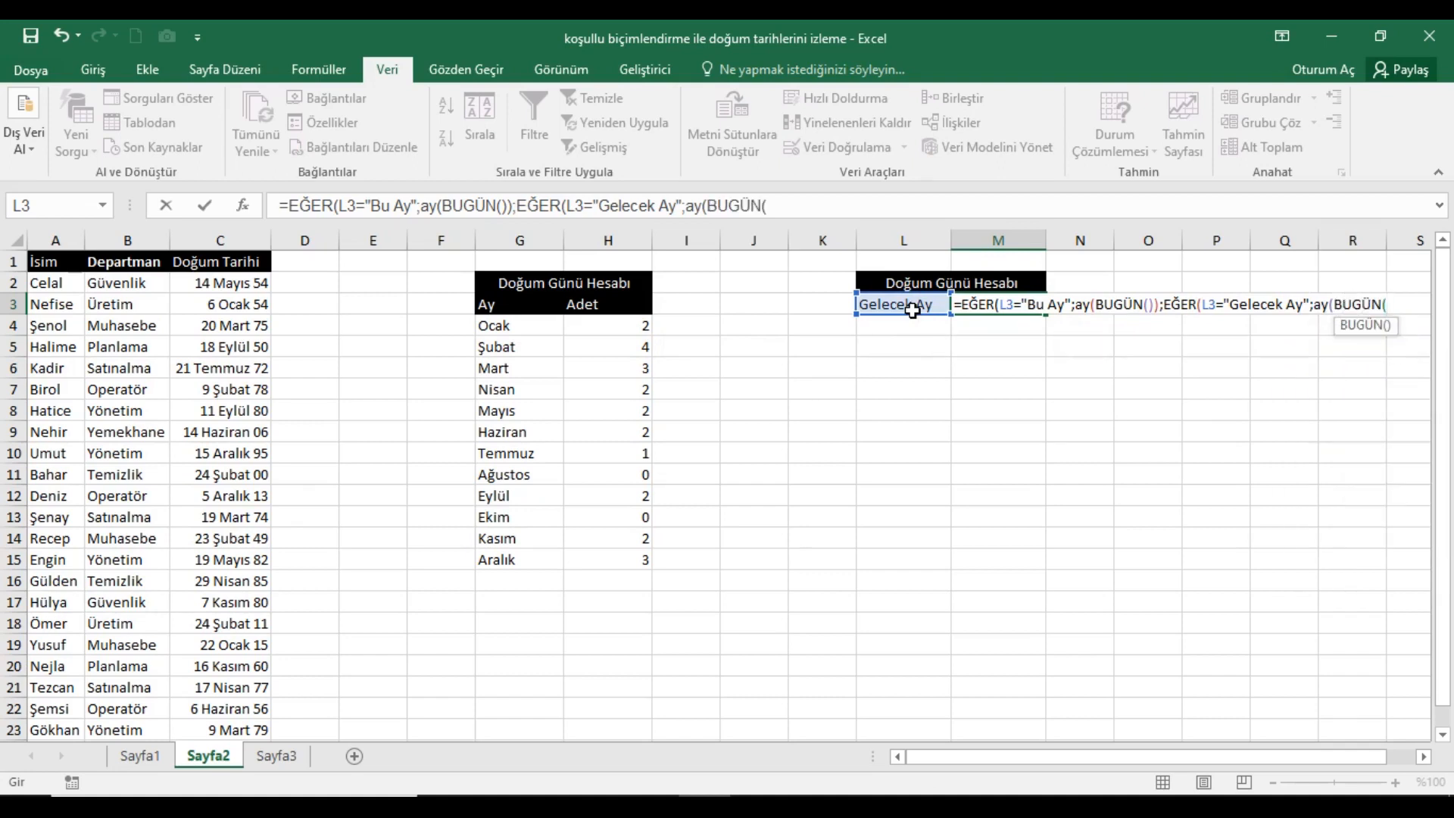
pyautogui.write('))')
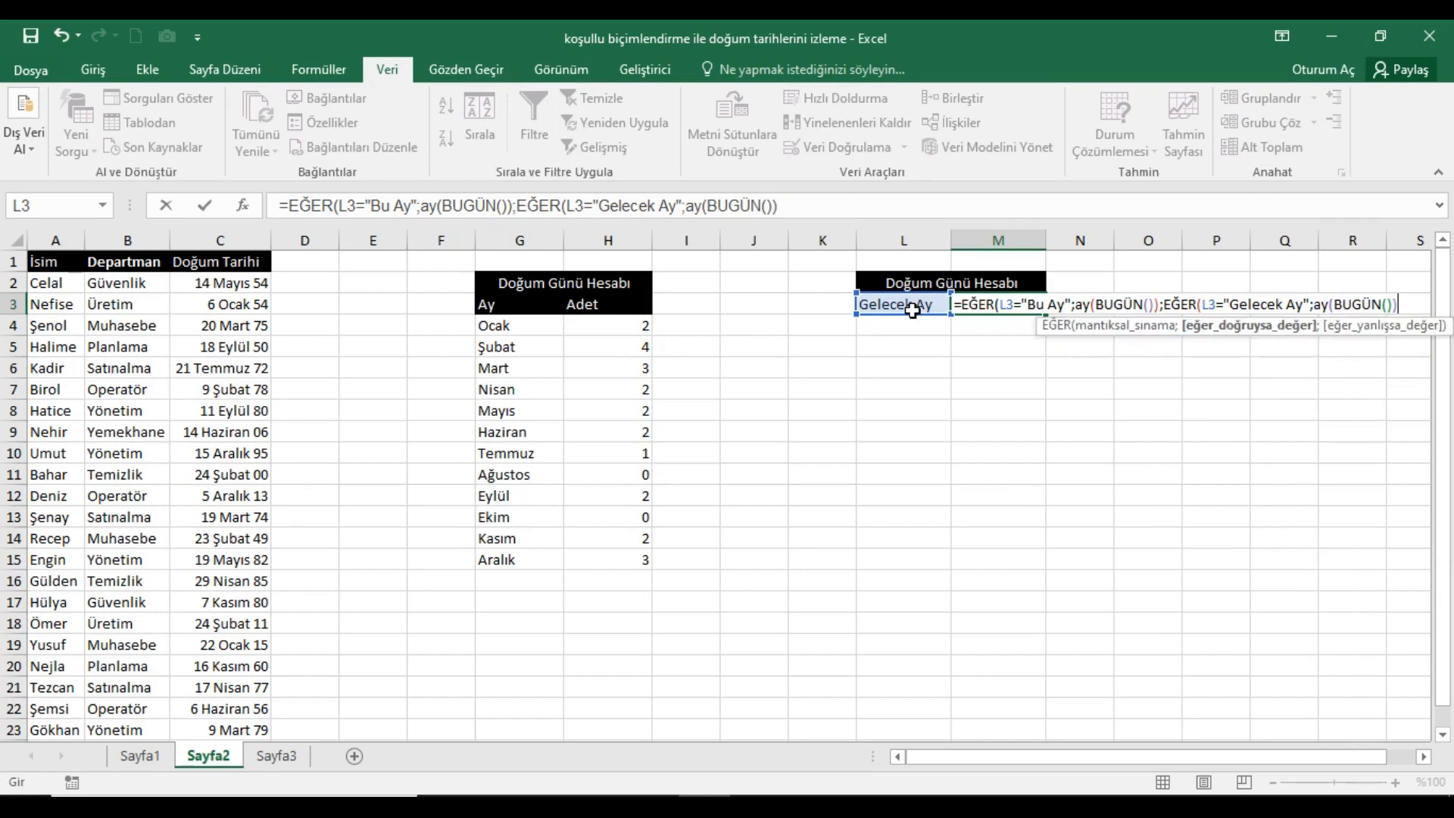
pyautogui.write('+1;')
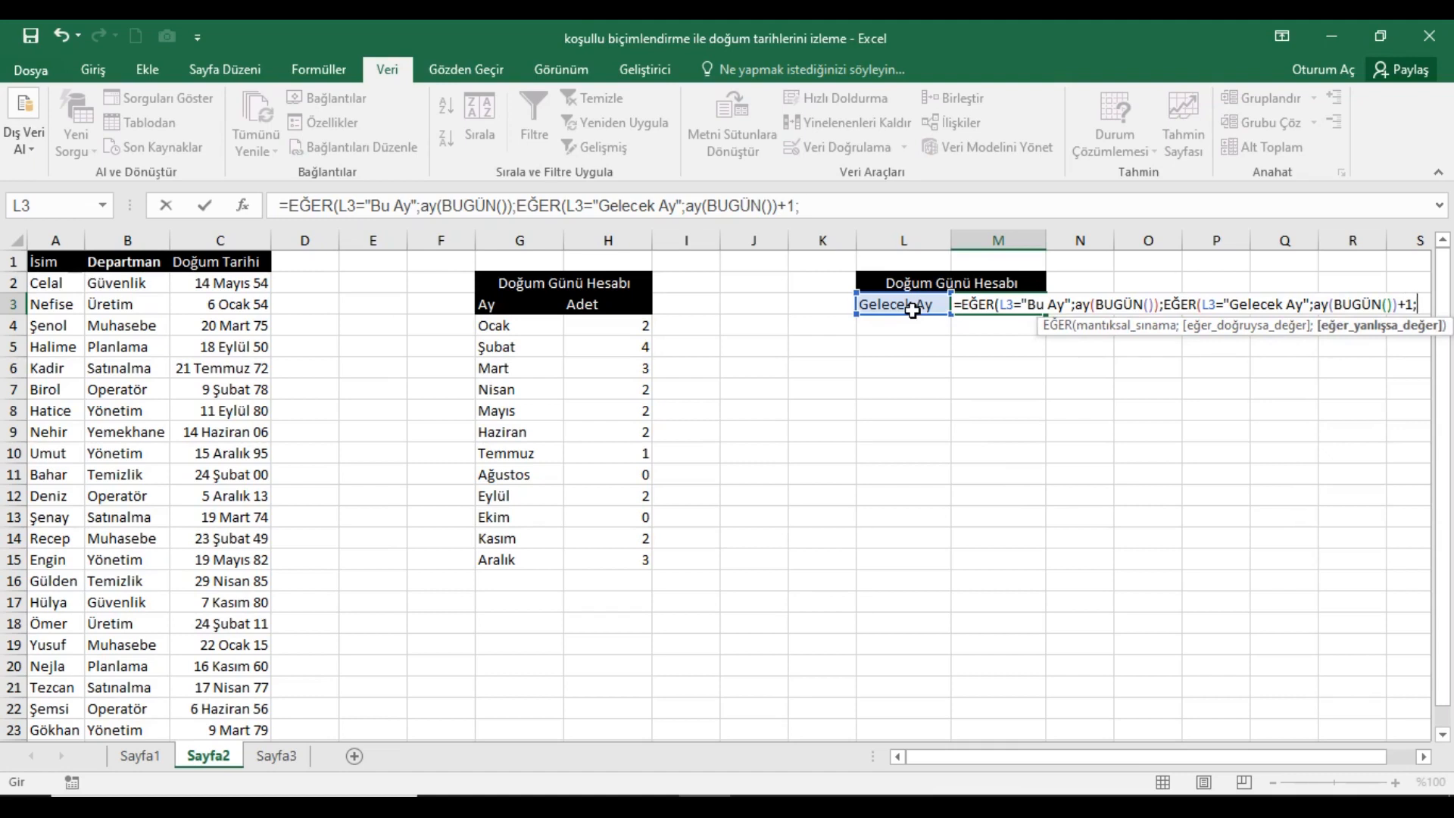
# Step: Complete the M3 formula with AY(BUGÜN())-1 as the fallback for Geçen Ay, enter it, and reselect M3
pyautogui.write('ay')
pyautogui.press('Tab')
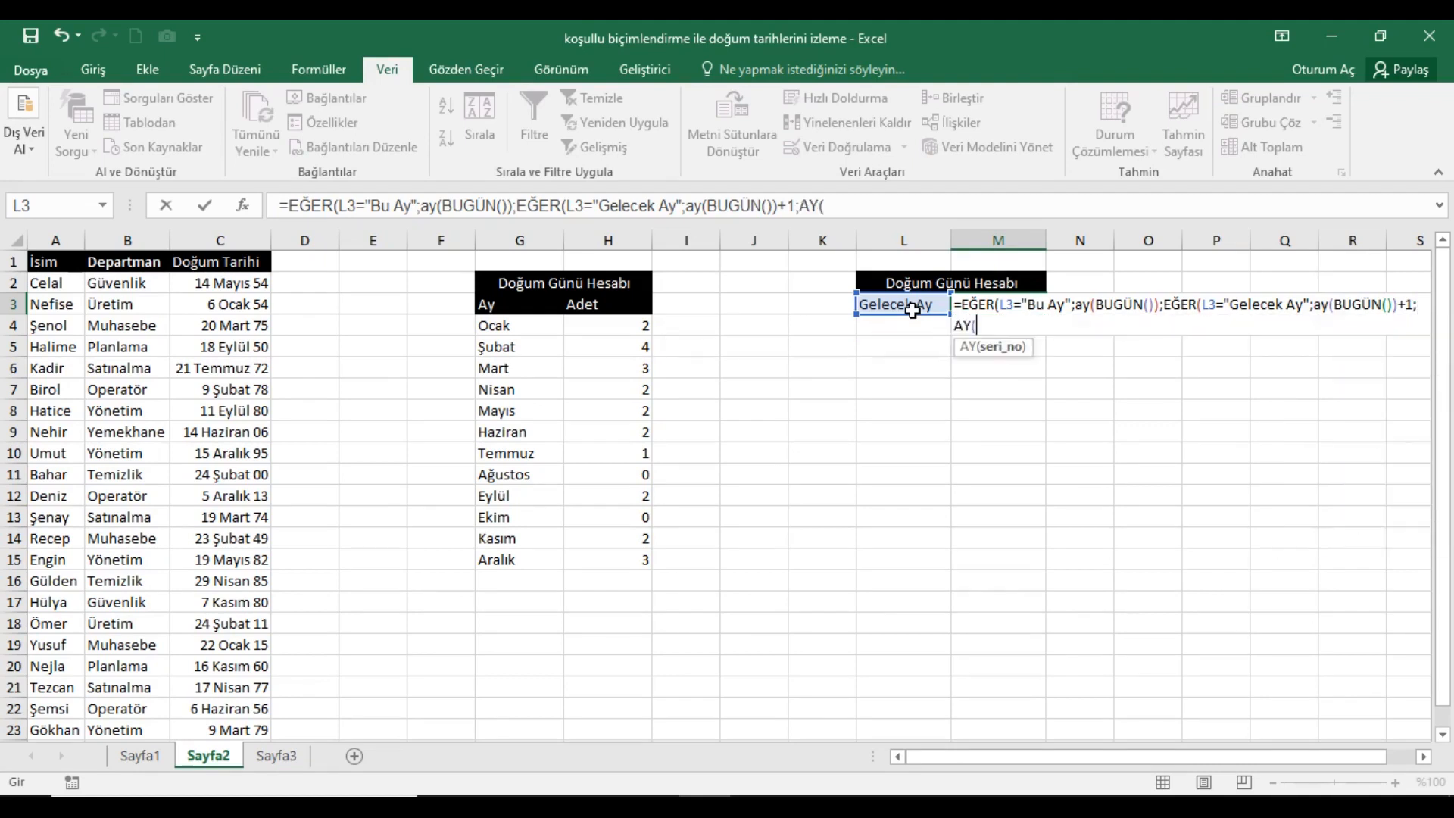
pyautogui.write('bu')
pyautogui.press('Tab')
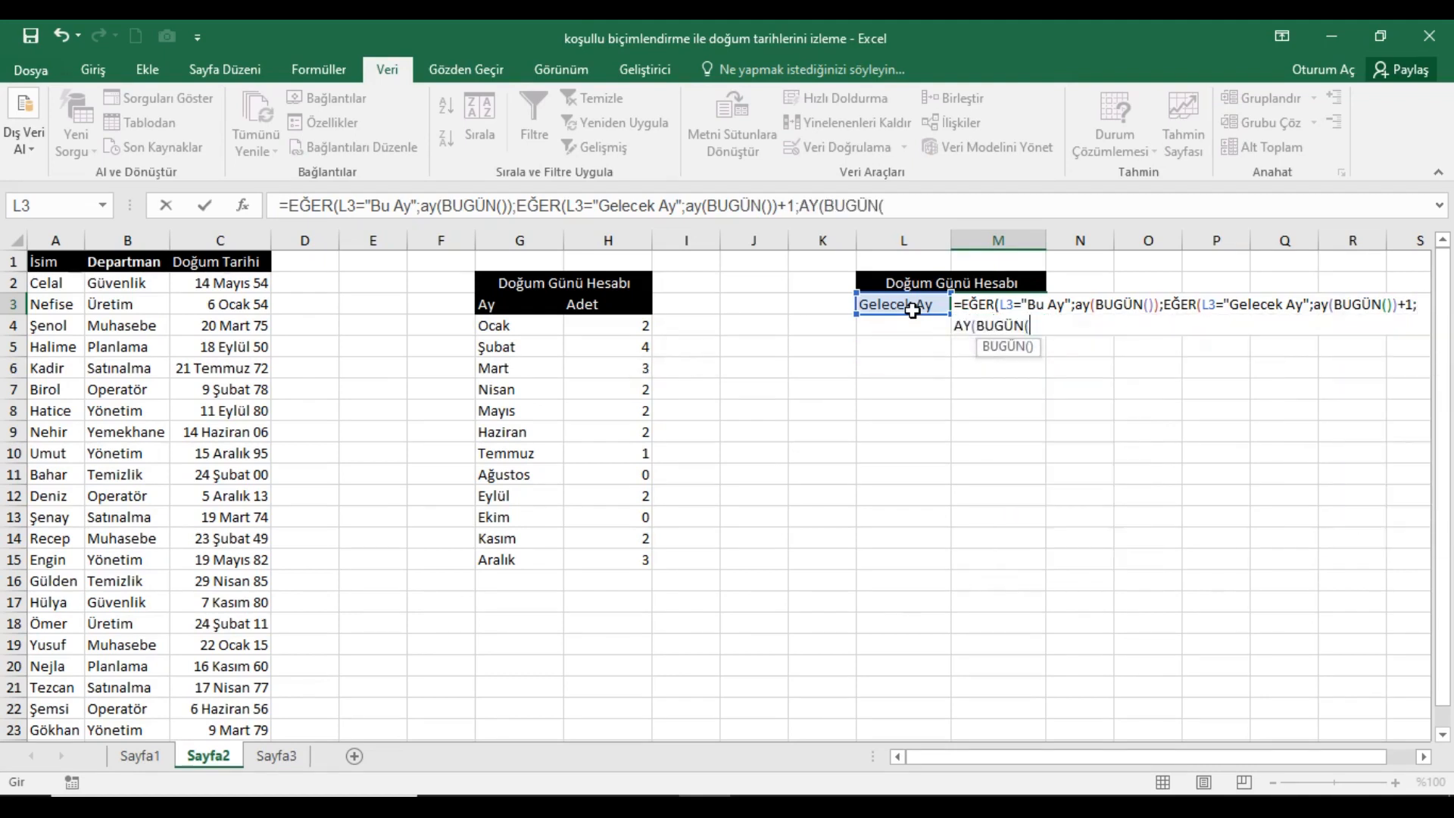
pyautogui.write(')')
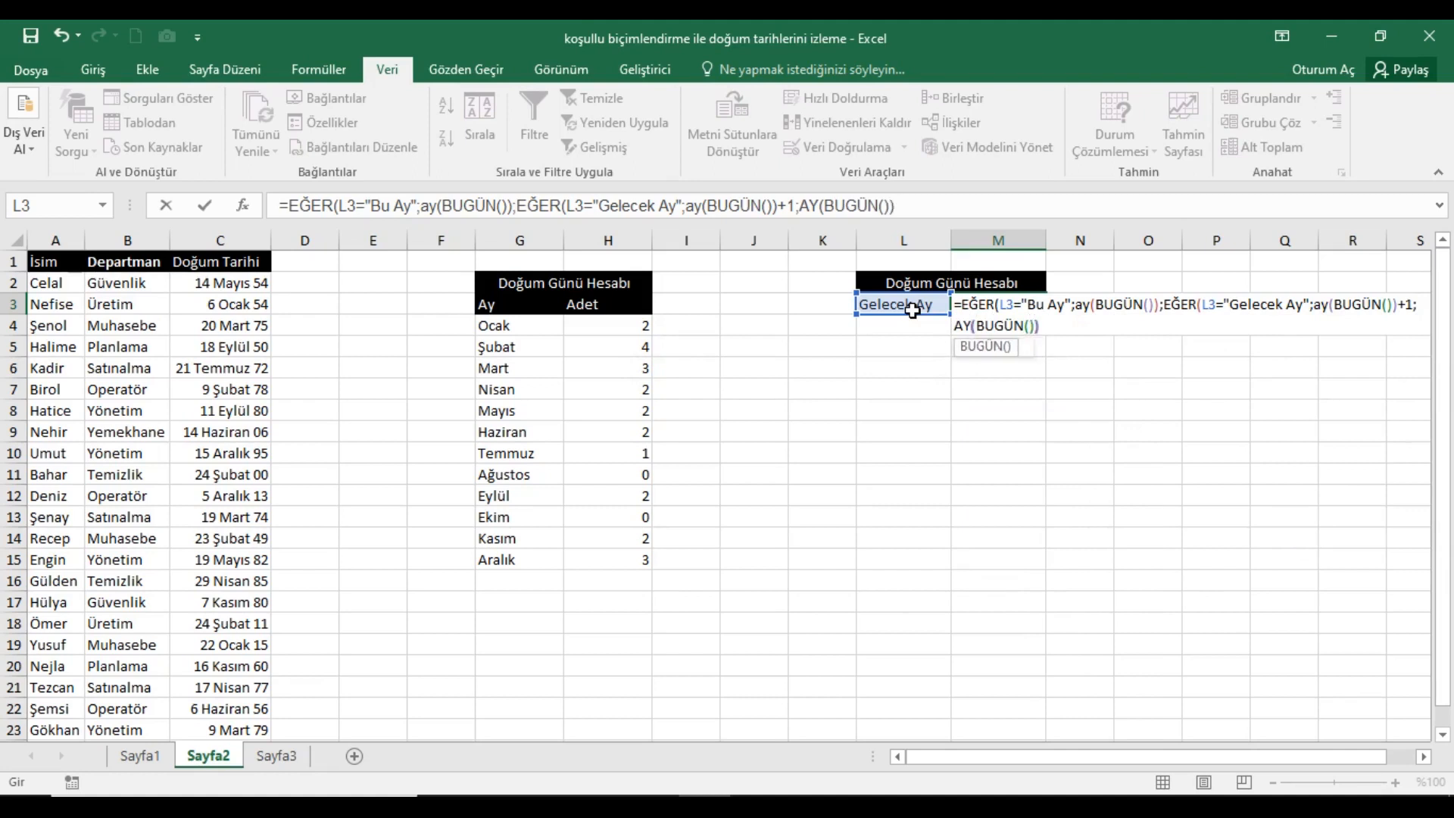
pyautogui.write('-1')
pyautogui.press('Return')
pyautogui.click(709, 493)
pyautogui.click(1027, 311)
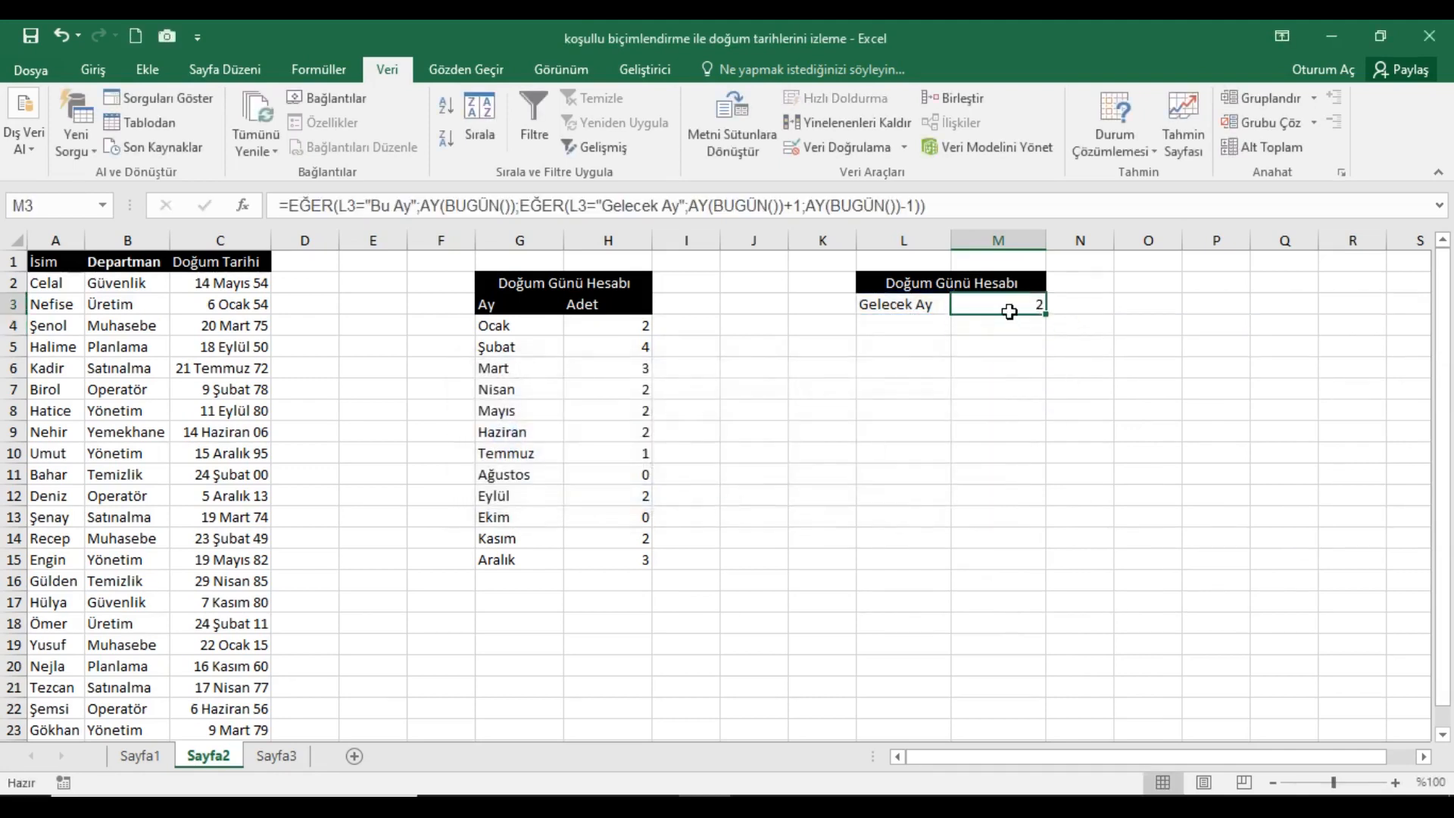
# Step: Set the L3 dropdown to Geçen Ay and check M3 against the Aralık count in the monthly table
pyautogui.click(936, 310)
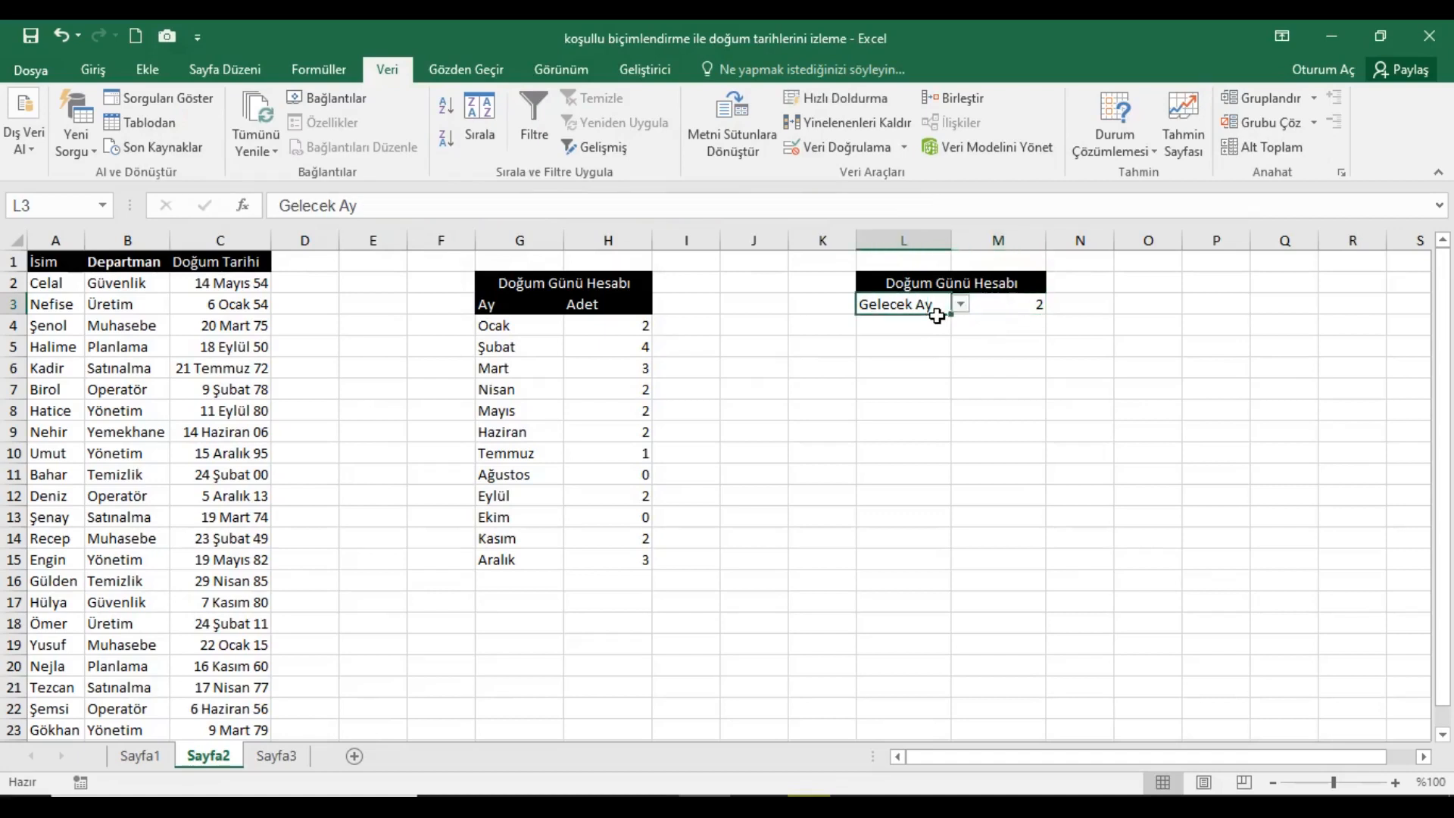
pyautogui.click(961, 303)
pyautogui.click(939, 324)
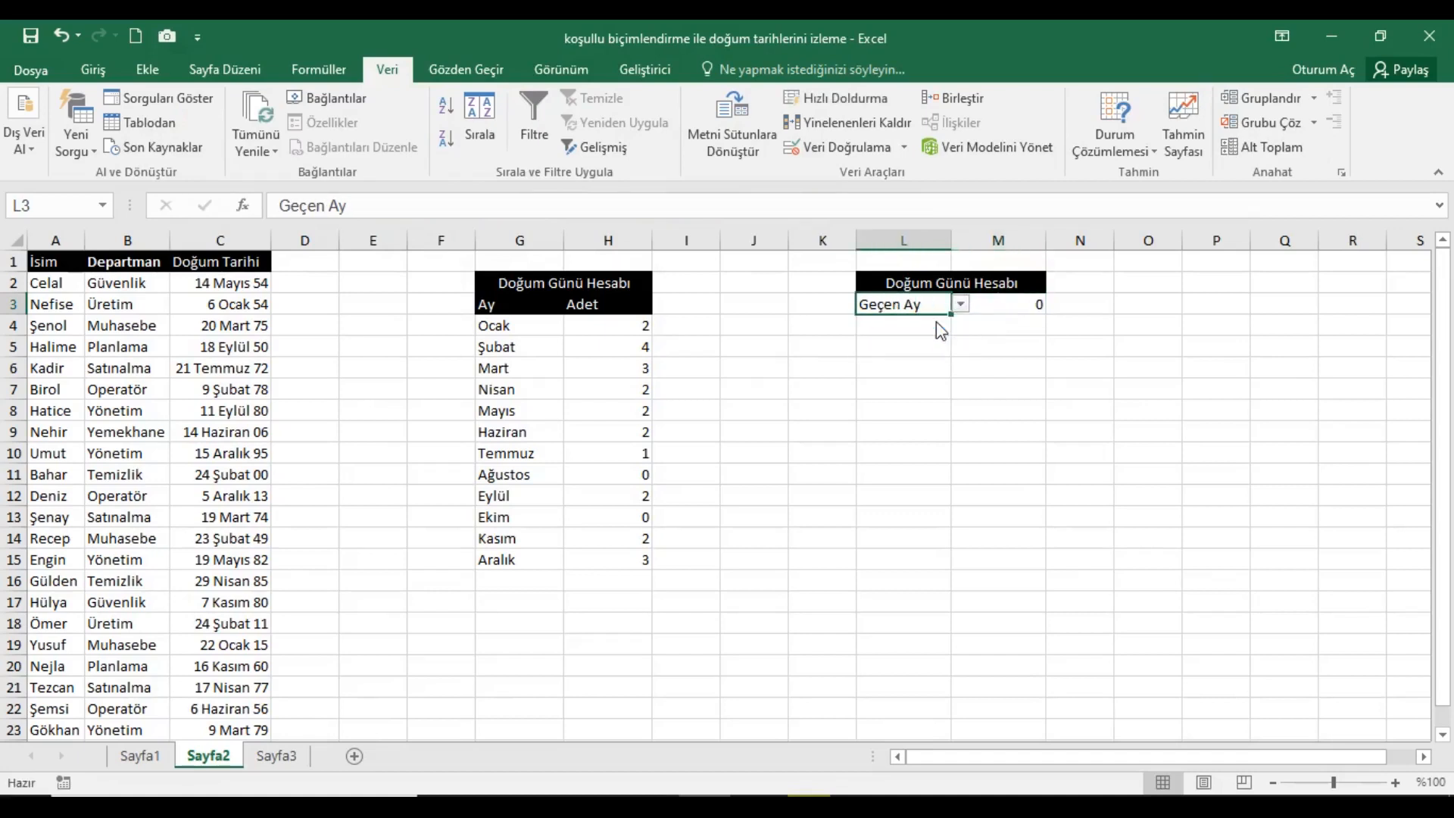
pyautogui.click(1015, 318)
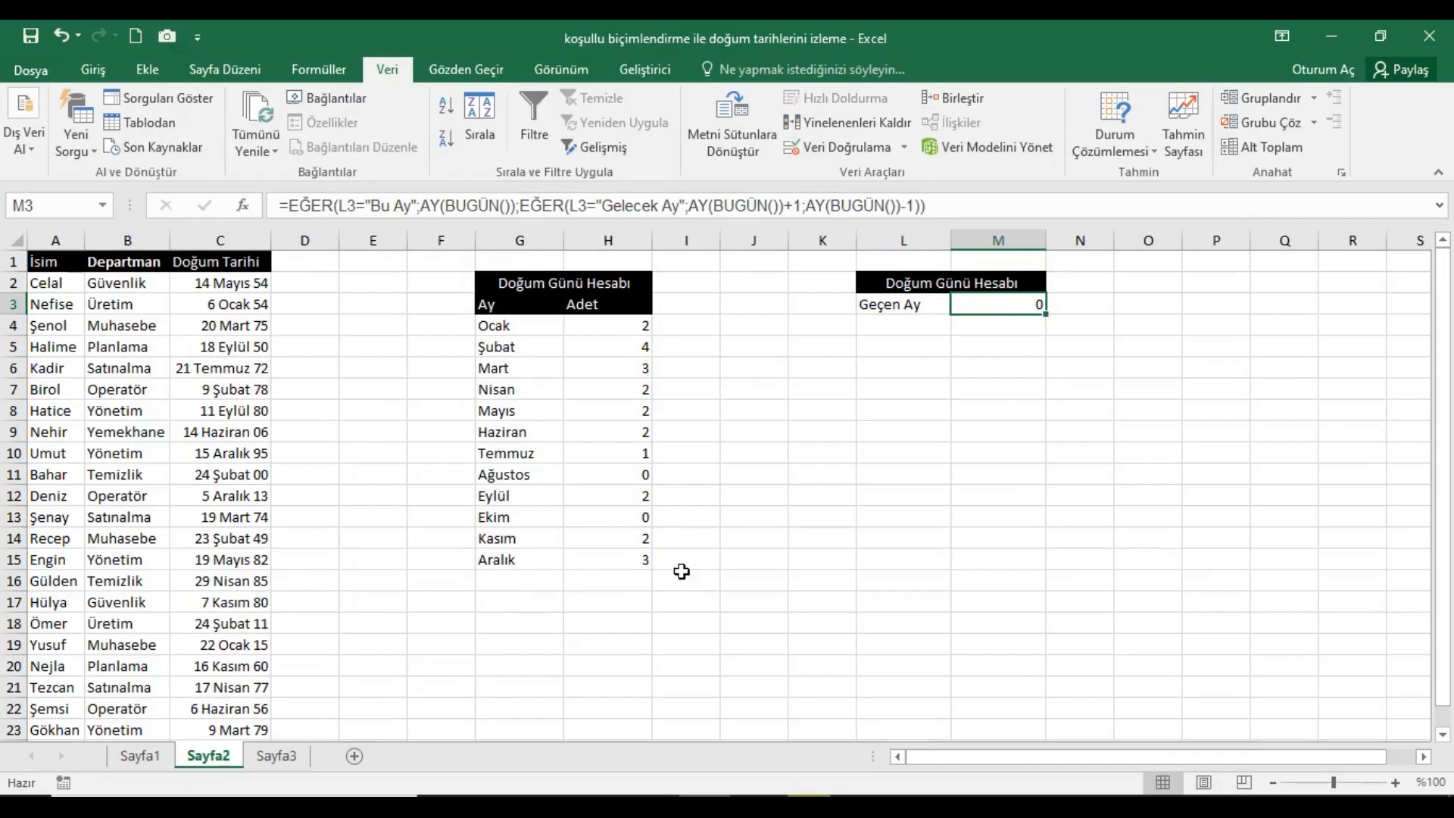
pyautogui.click(650, 564)
pyautogui.click(1016, 314)
# Step: Switch the L3 dropdown to Bu Ay and check M3 against the Ocak row of the monthly table
pyautogui.click(930, 307)
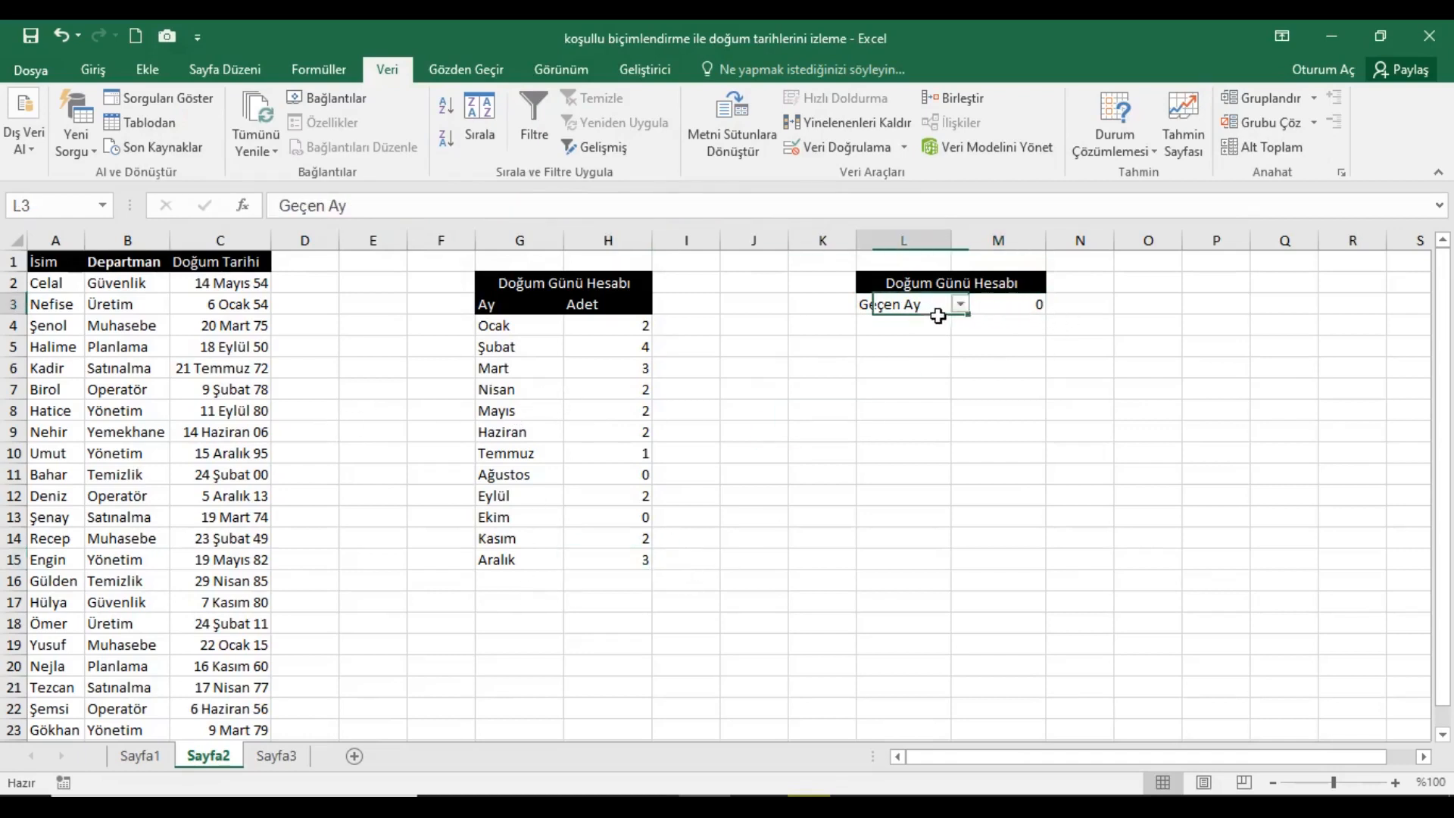
pyautogui.click(960, 305)
pyautogui.click(931, 335)
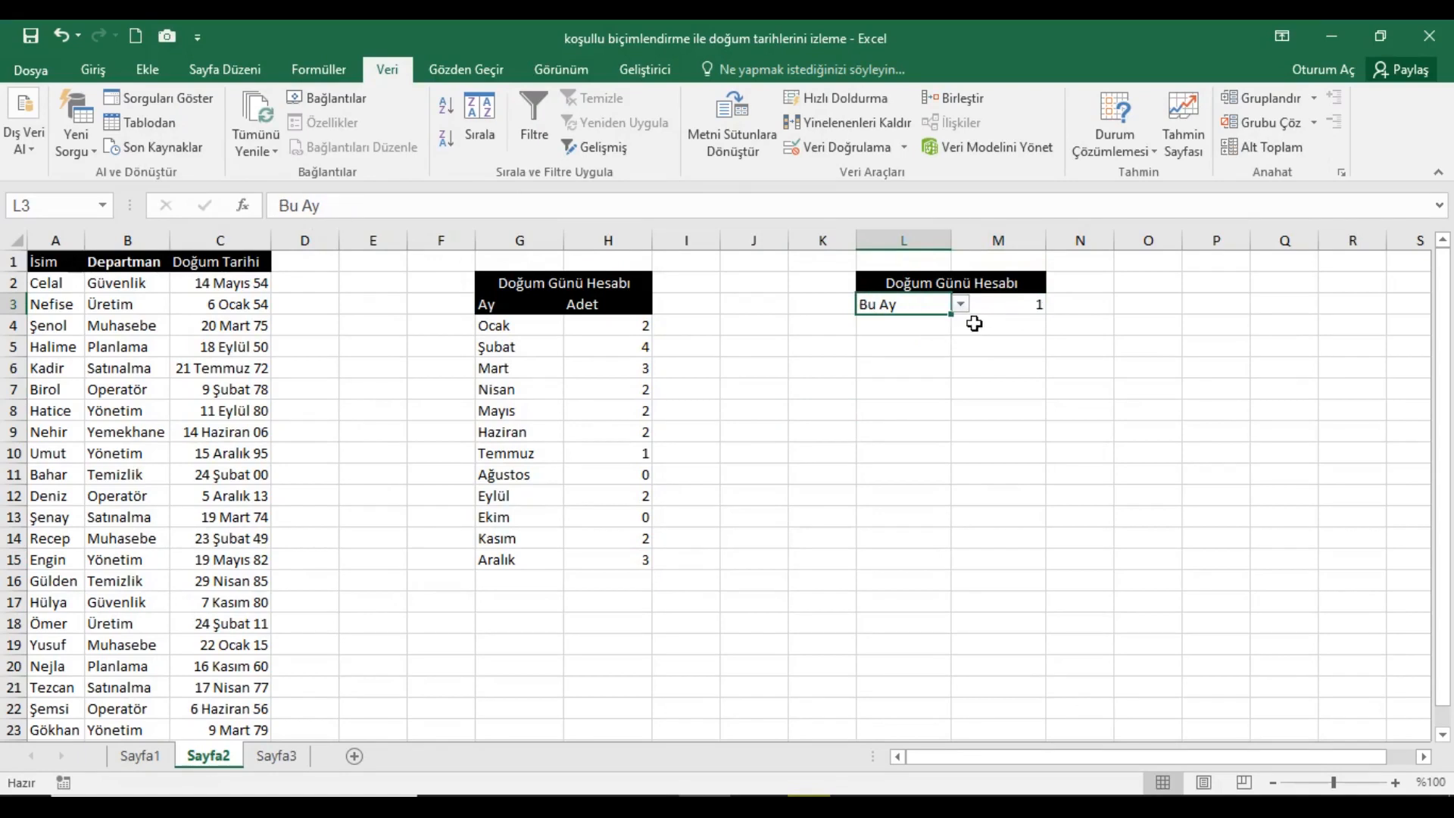
pyautogui.click(1038, 310)
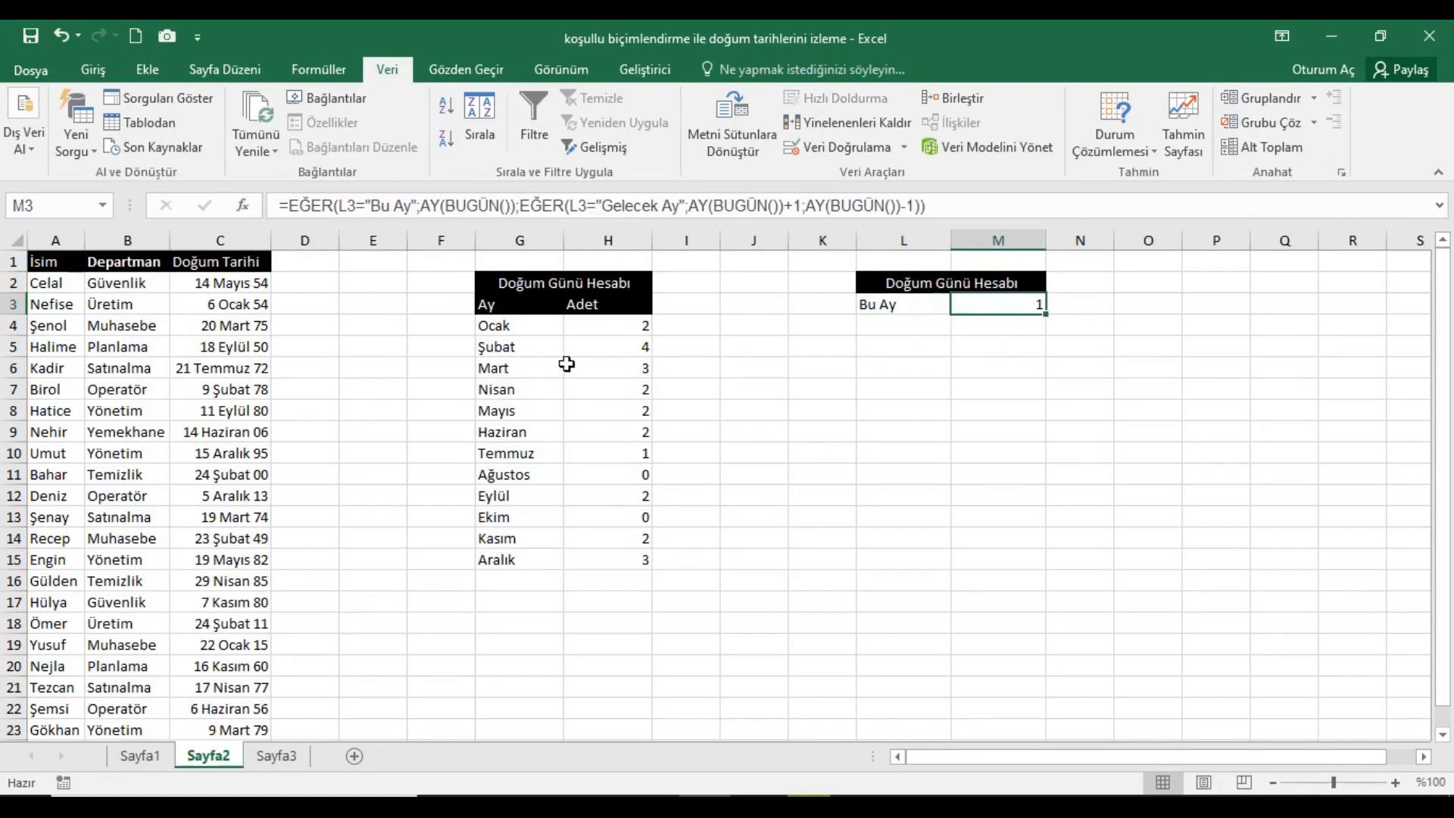
pyautogui.click(597, 332)
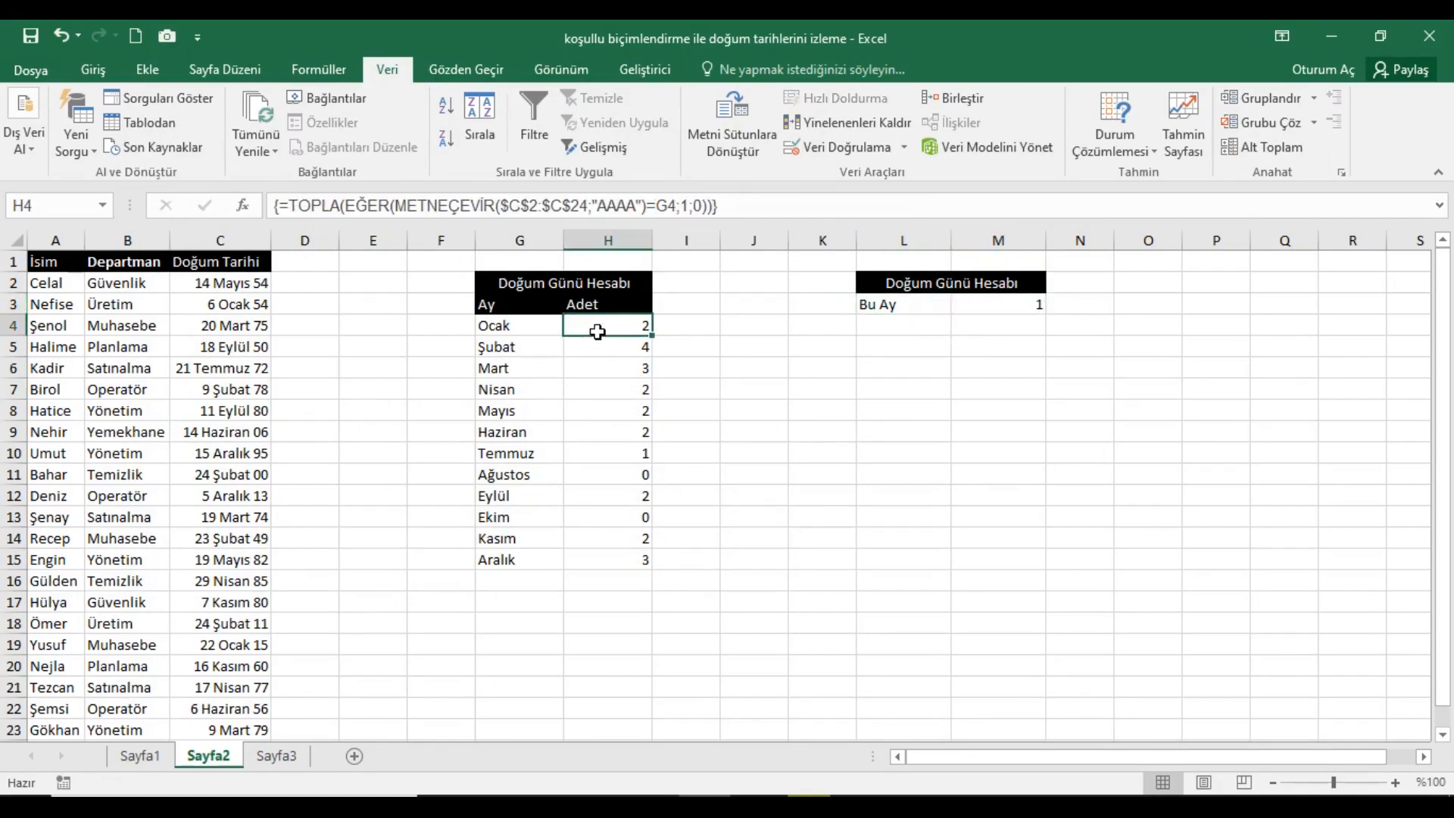
# Step: Switch L3 to Gelecek Ay and check M3 against the Şubat row and the birth dates in column C
pyautogui.click(915, 311)
pyautogui.click(961, 304)
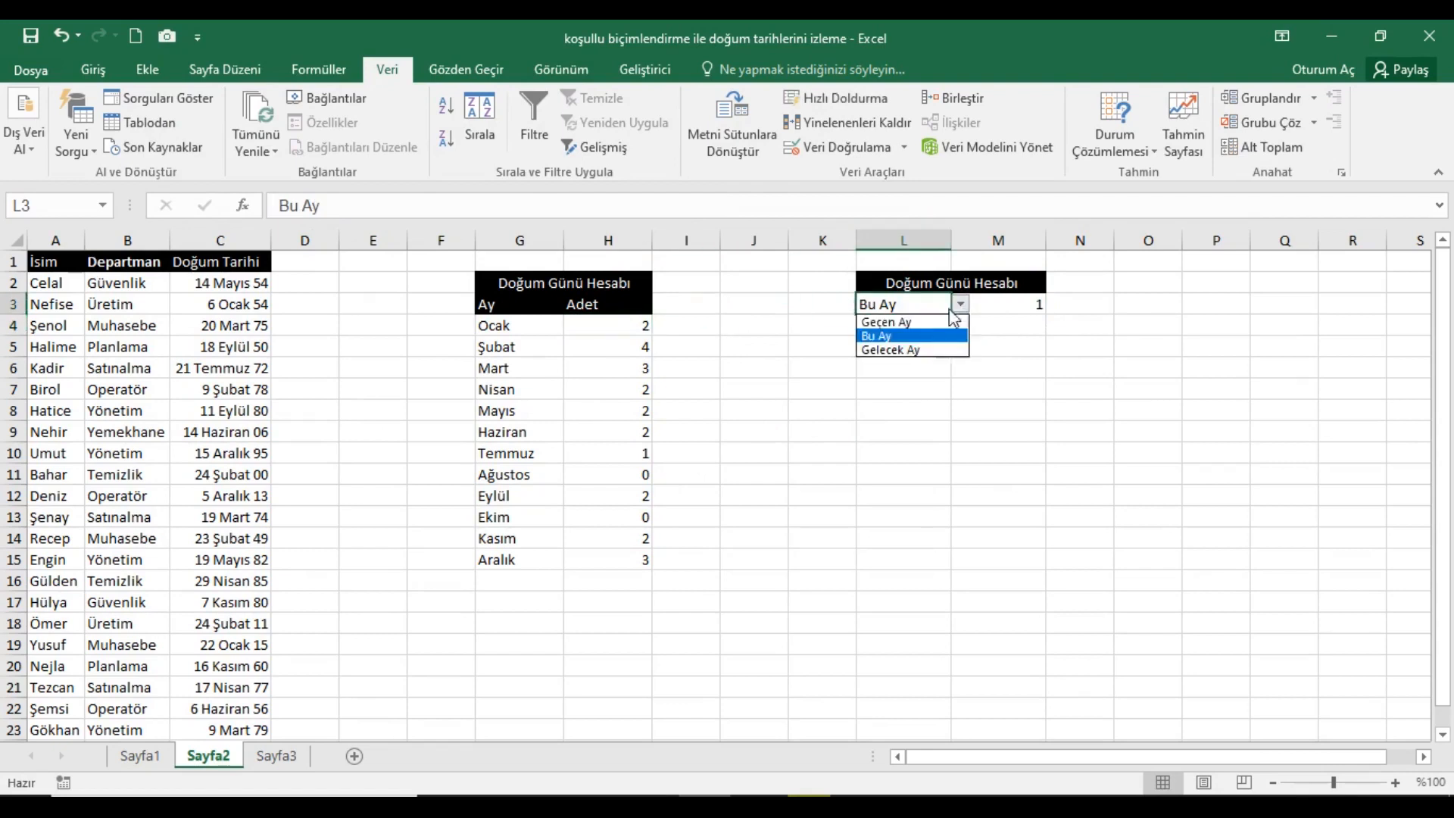
pyautogui.click(914, 349)
pyautogui.click(1009, 303)
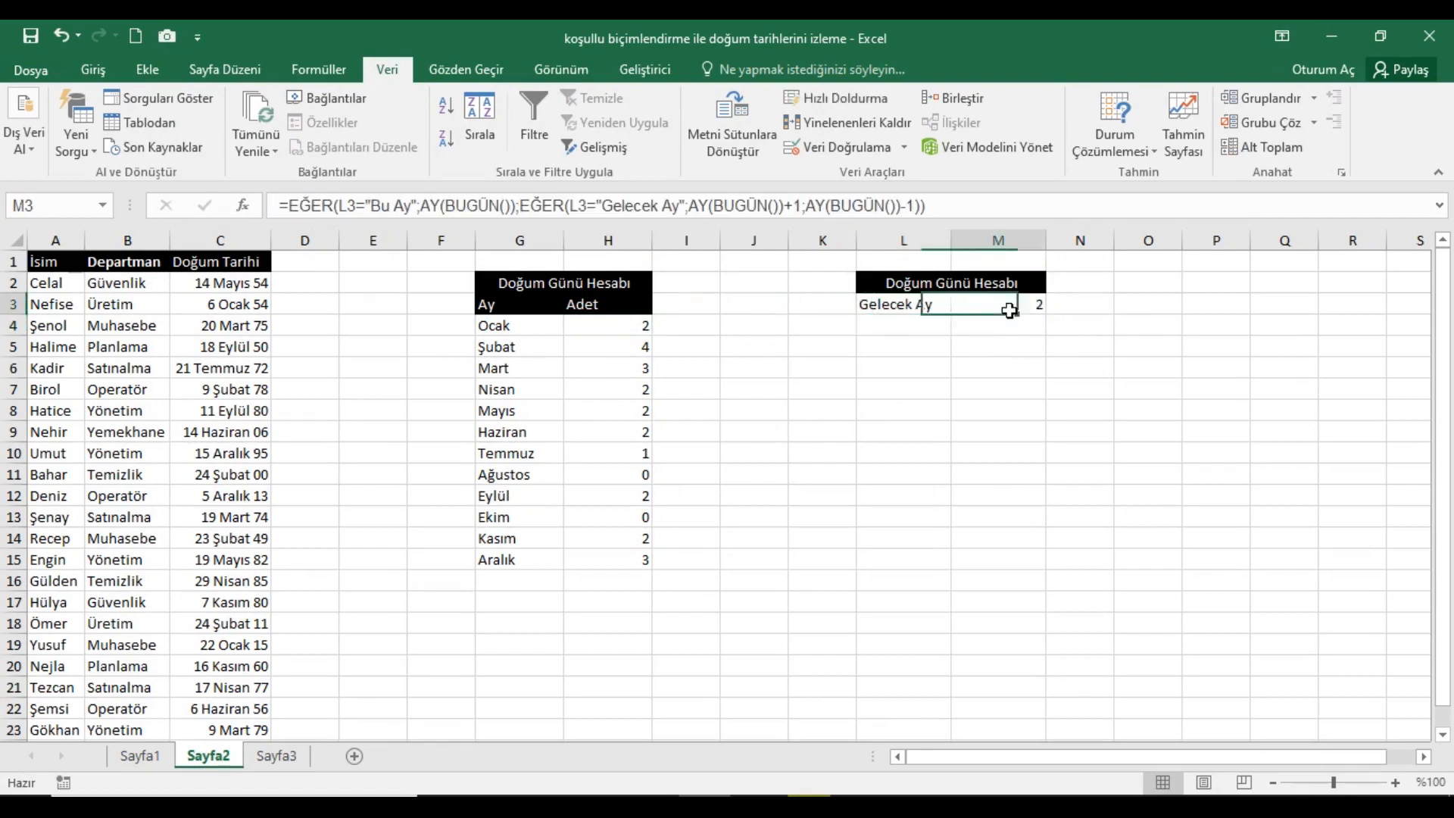
pyautogui.click(595, 352)
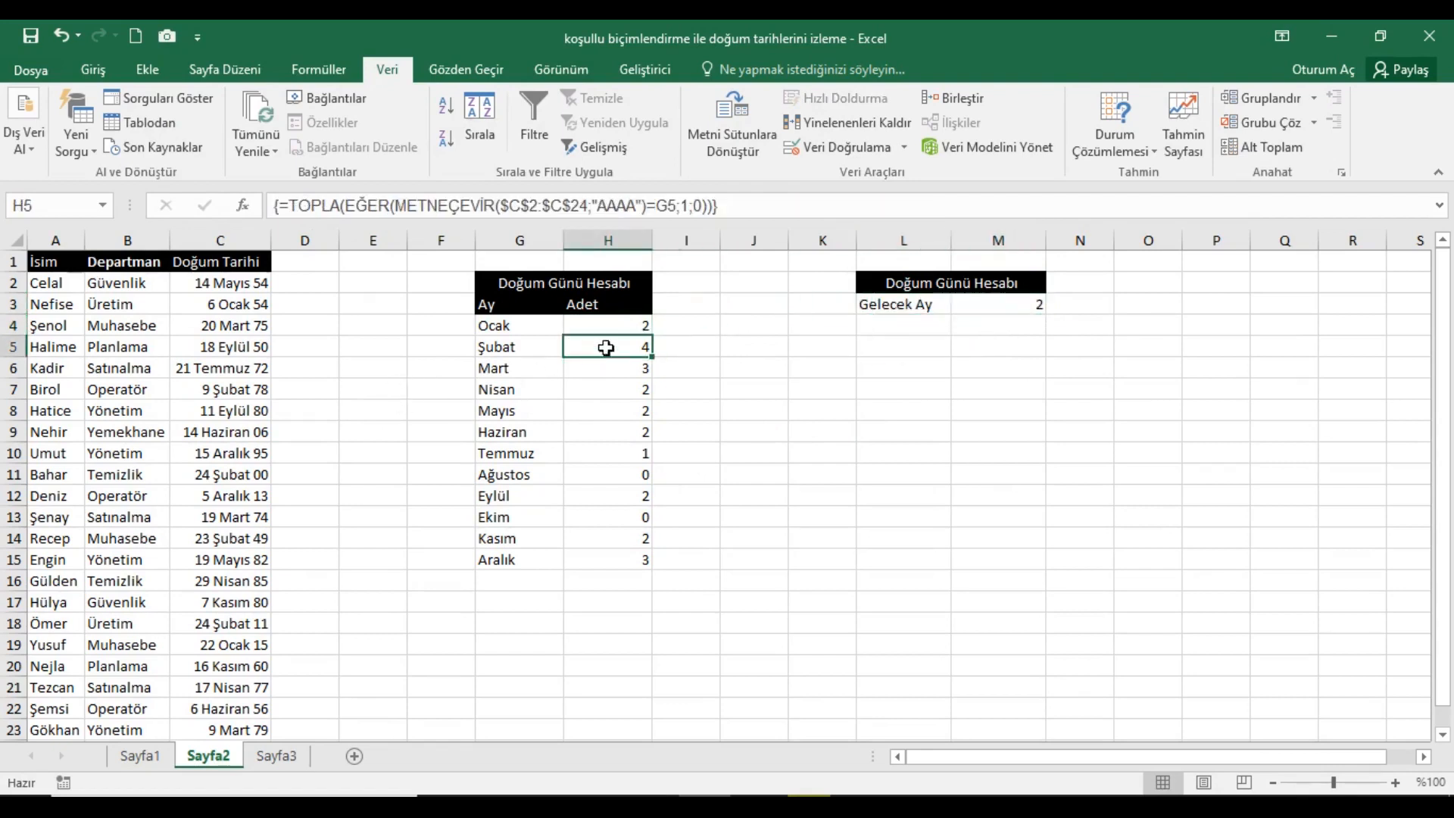
pyautogui.click(1008, 311)
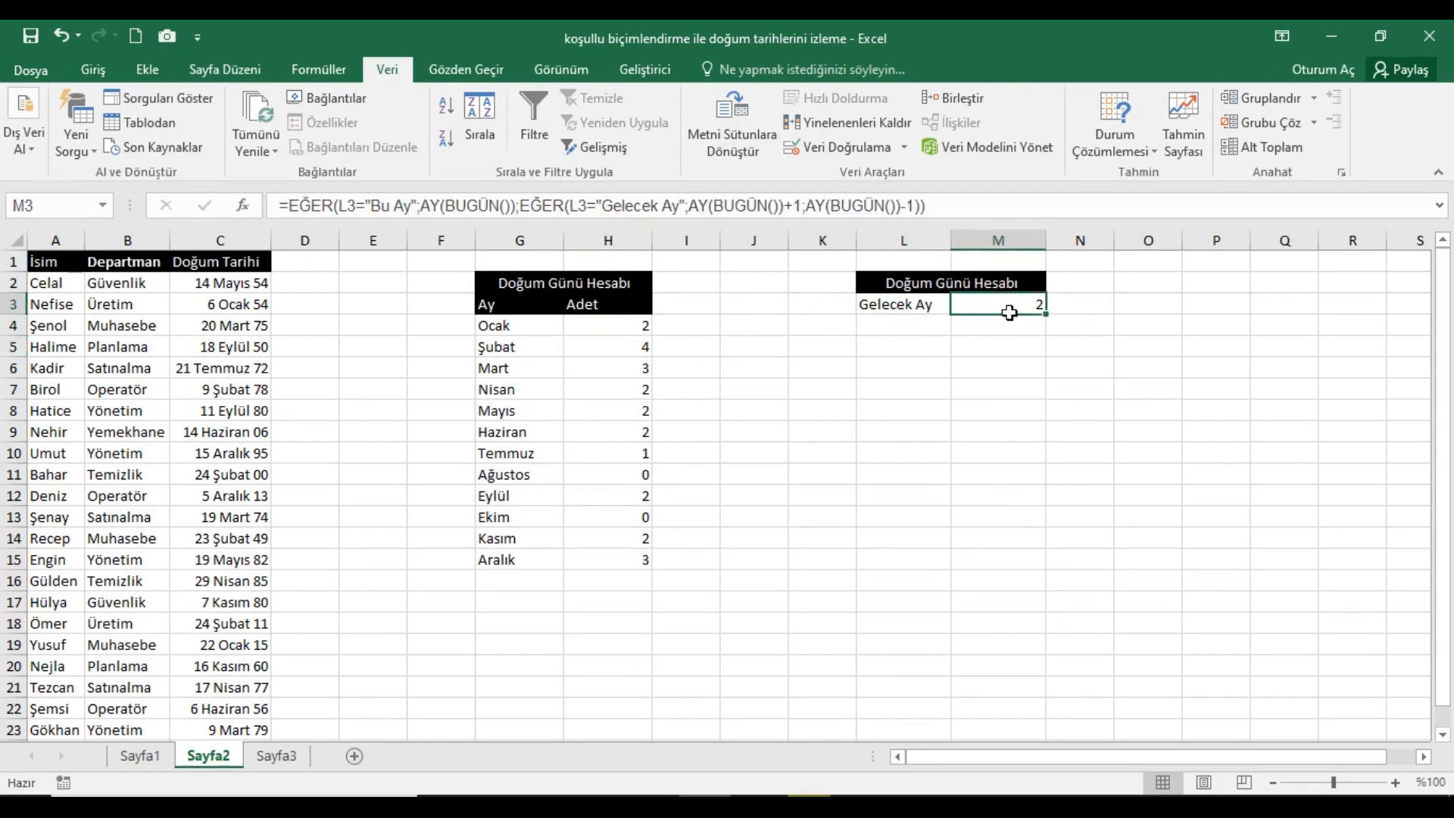
pyautogui.moveTo(227, 292); pyautogui.dragTo(241, 625)
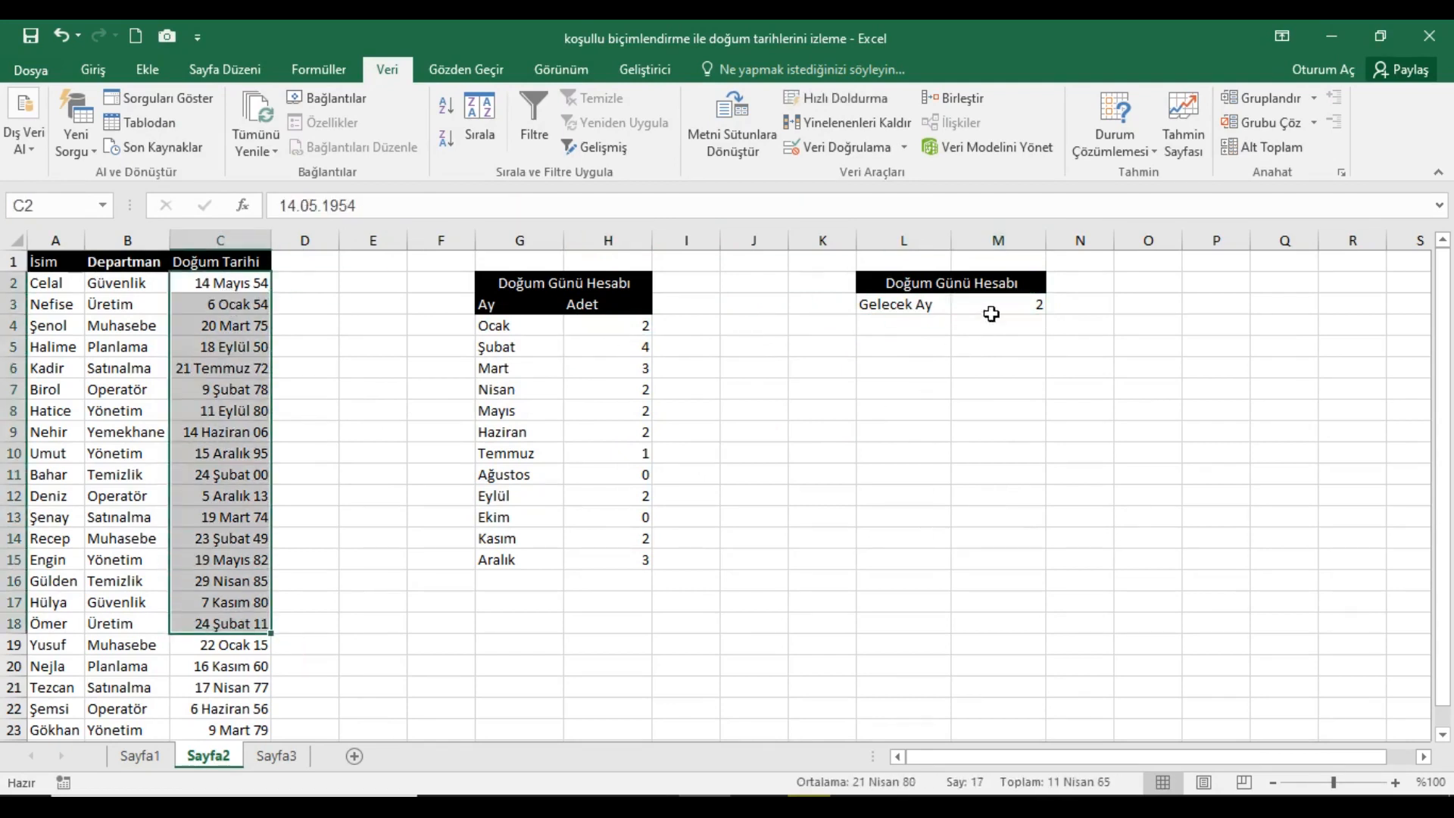
pyautogui.click(997, 311)
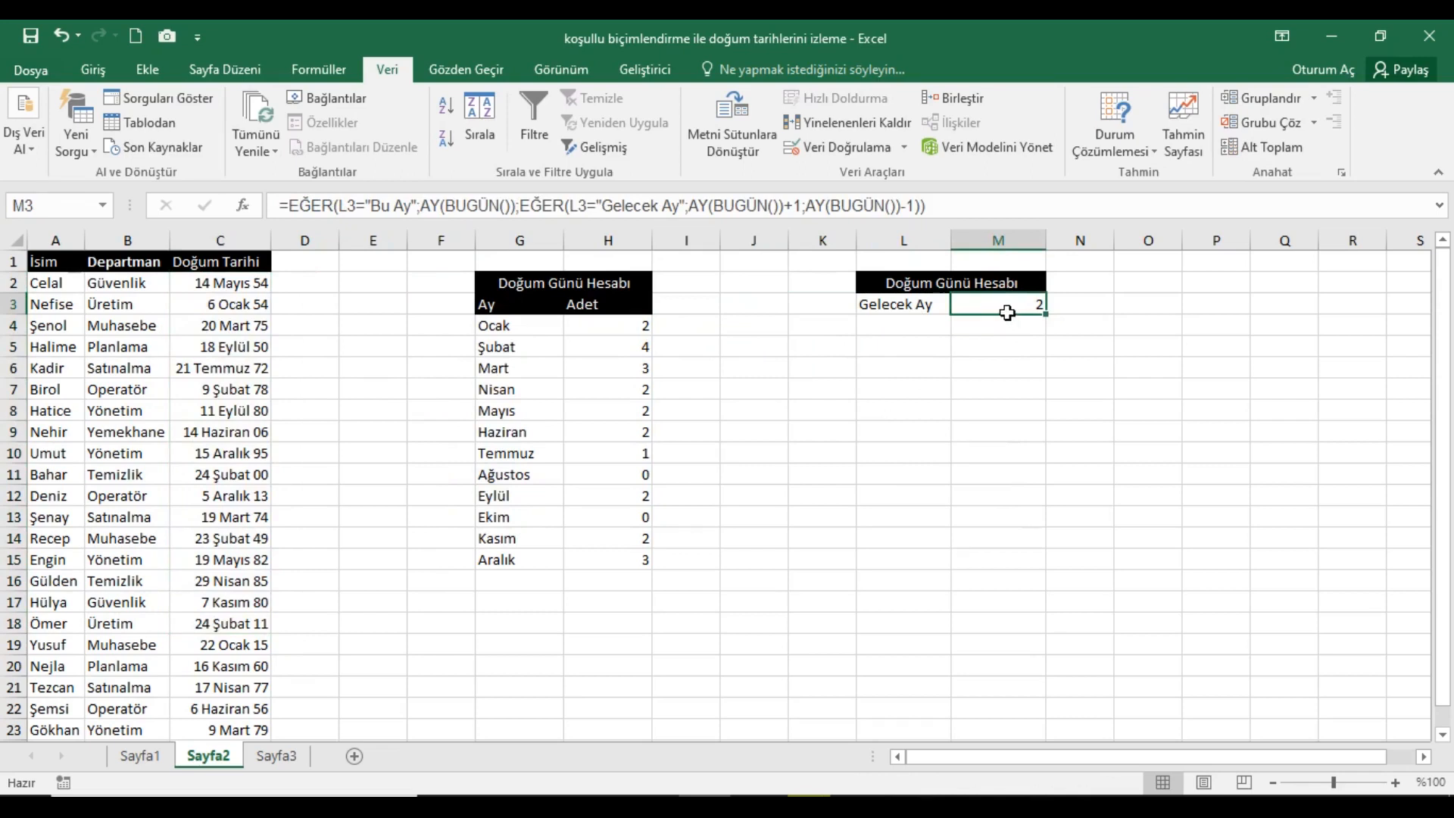
# Step: Set the L3 dropdown back to Geçen Ay and select M3 to review its formula
pyautogui.click(921, 309)
pyautogui.click(961, 304)
pyautogui.click(923, 323)
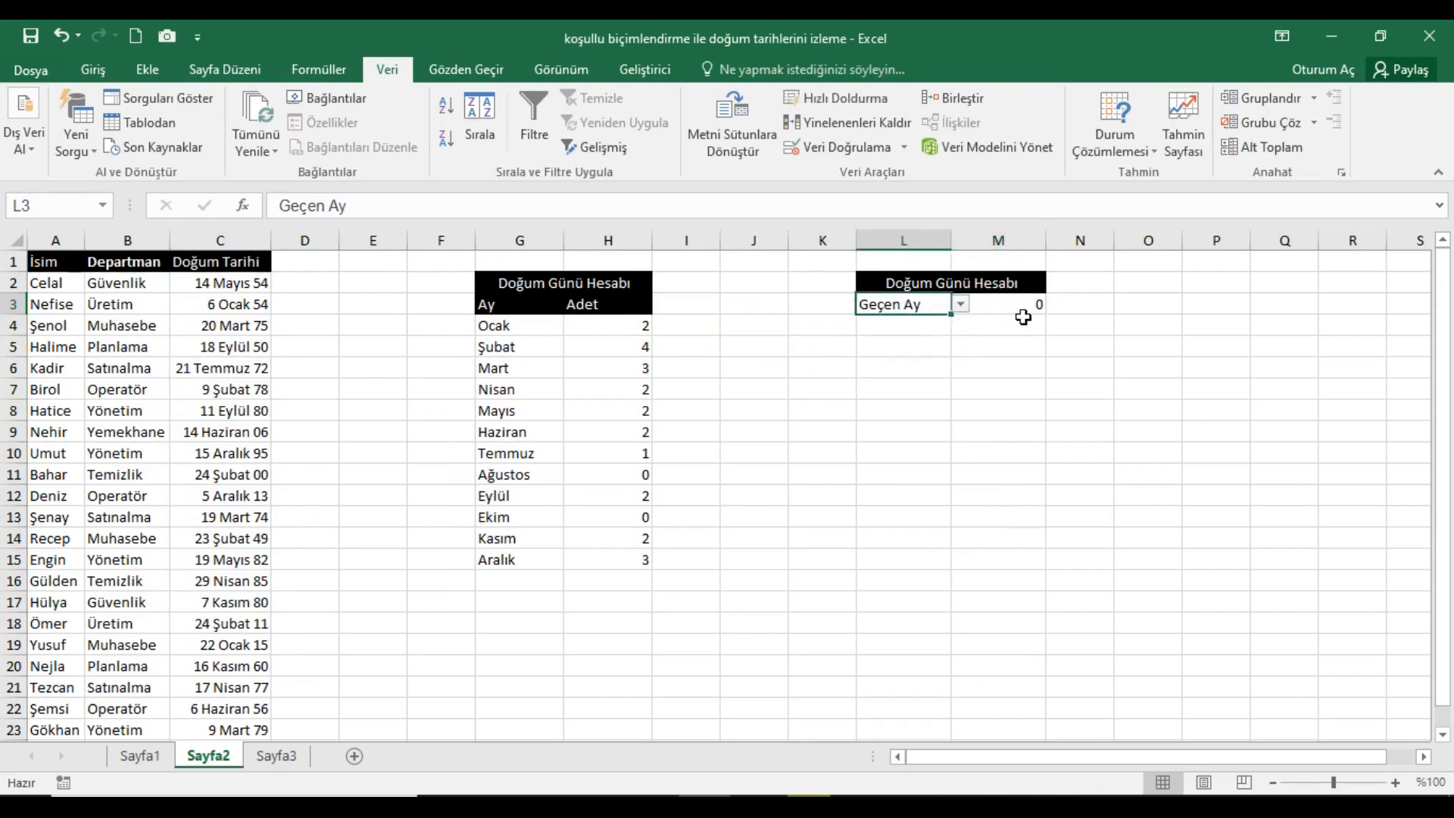
pyautogui.click(1022, 313)
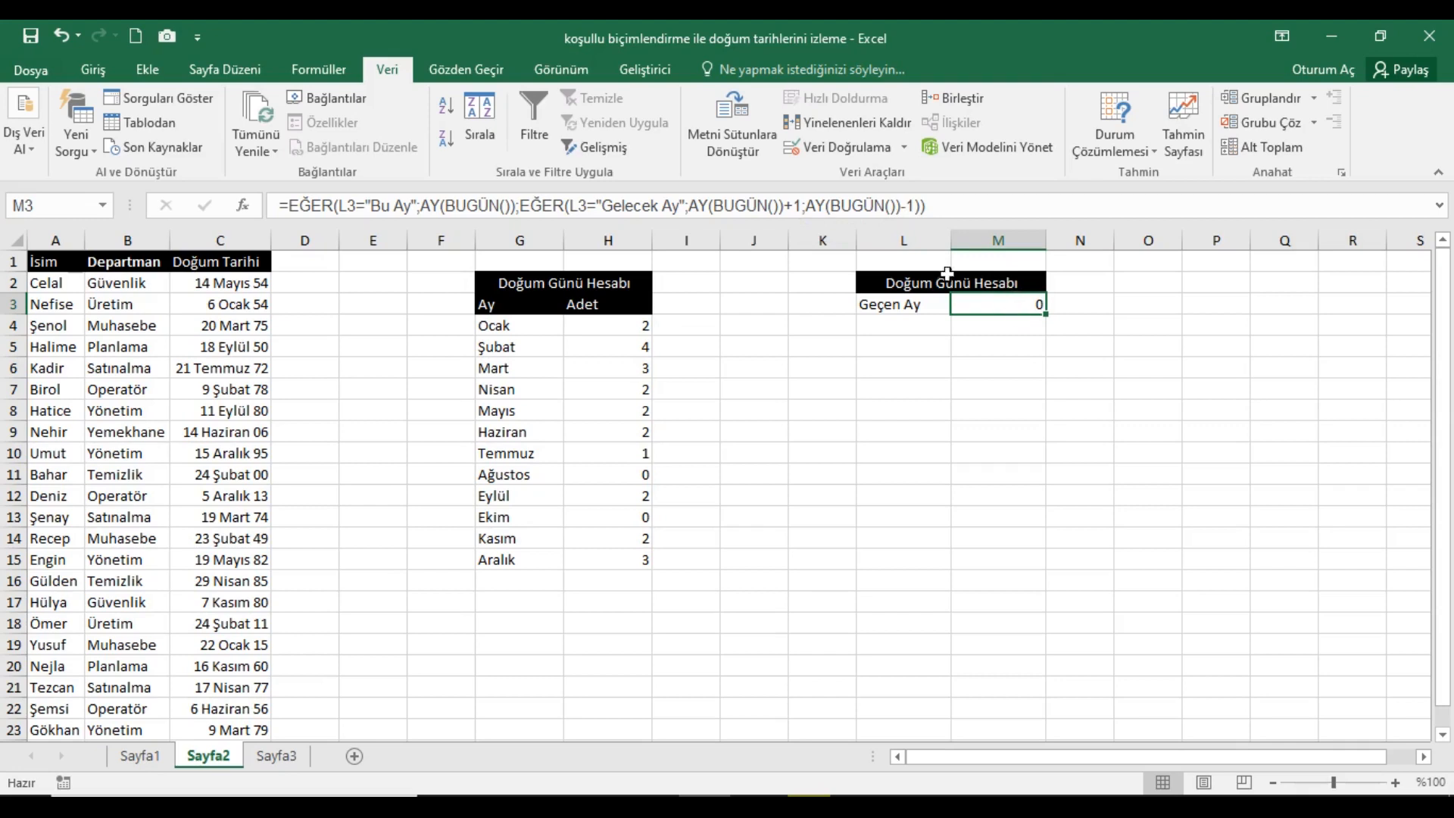
# Step: Begin a helper formula in M4 with =EĞER(VE(L3="Geçen Ay"; as the first condition
pyautogui.click(1004, 335)
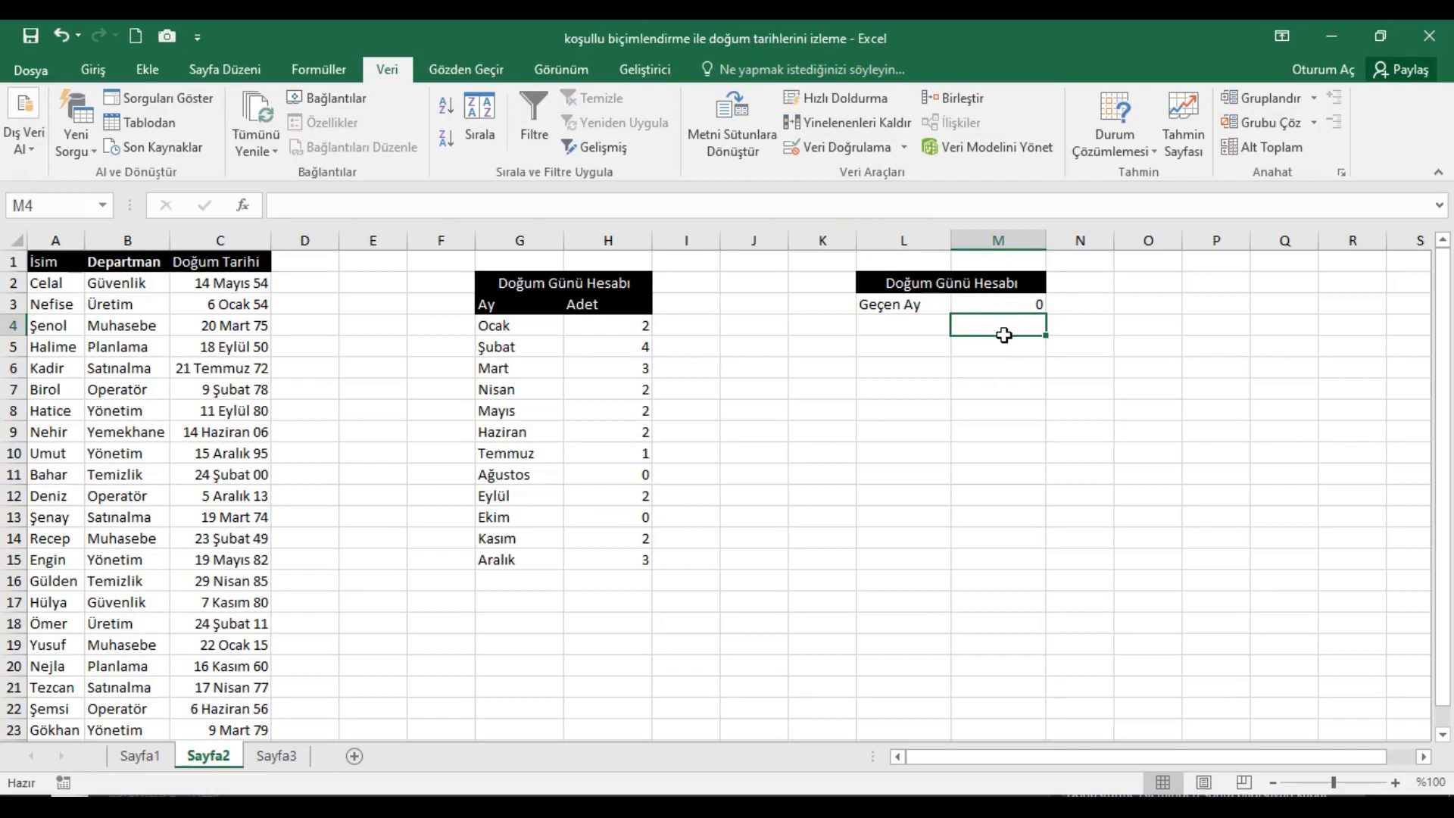
pyautogui.write('=eğer')
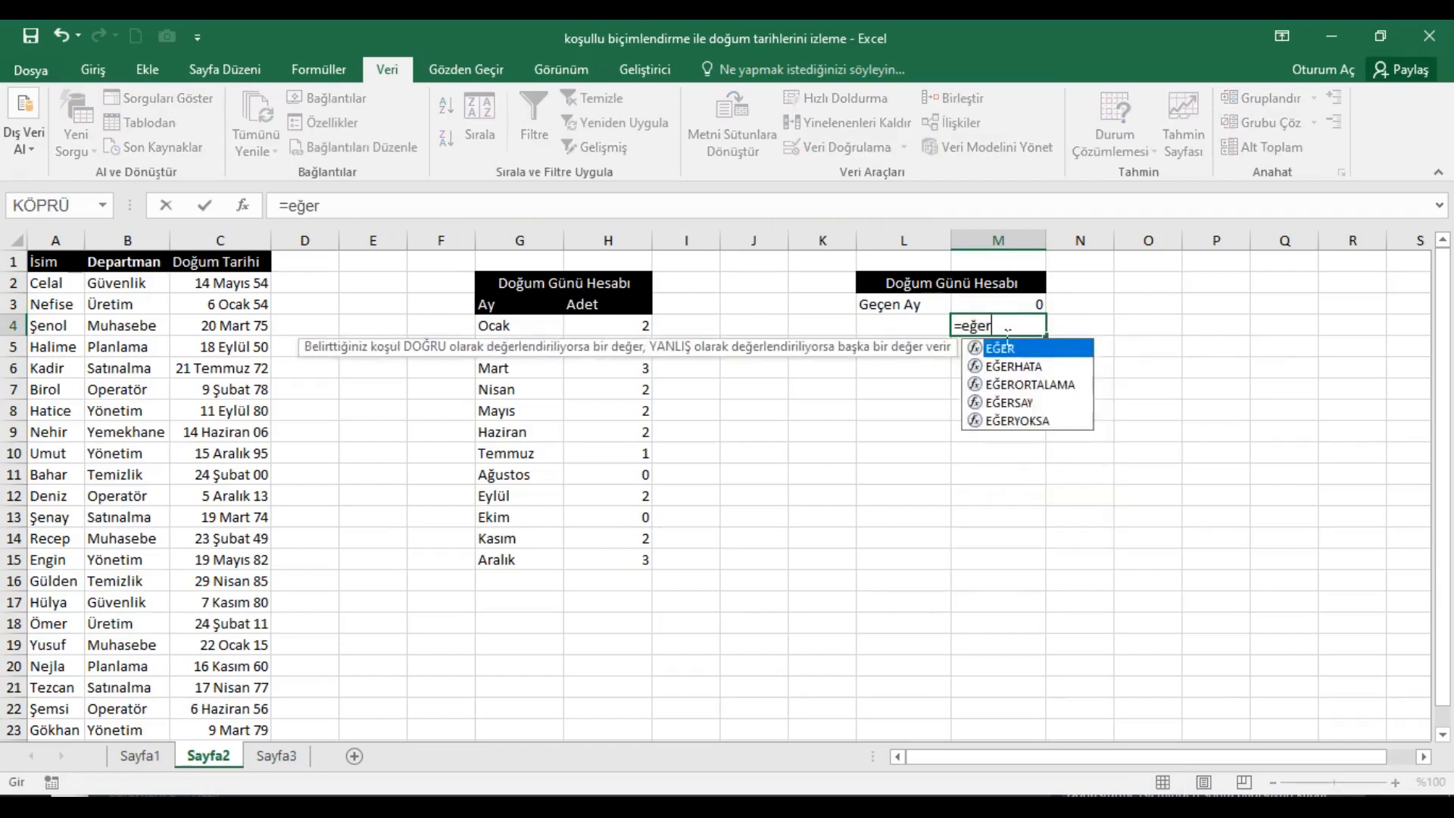
pyautogui.press('Tab')
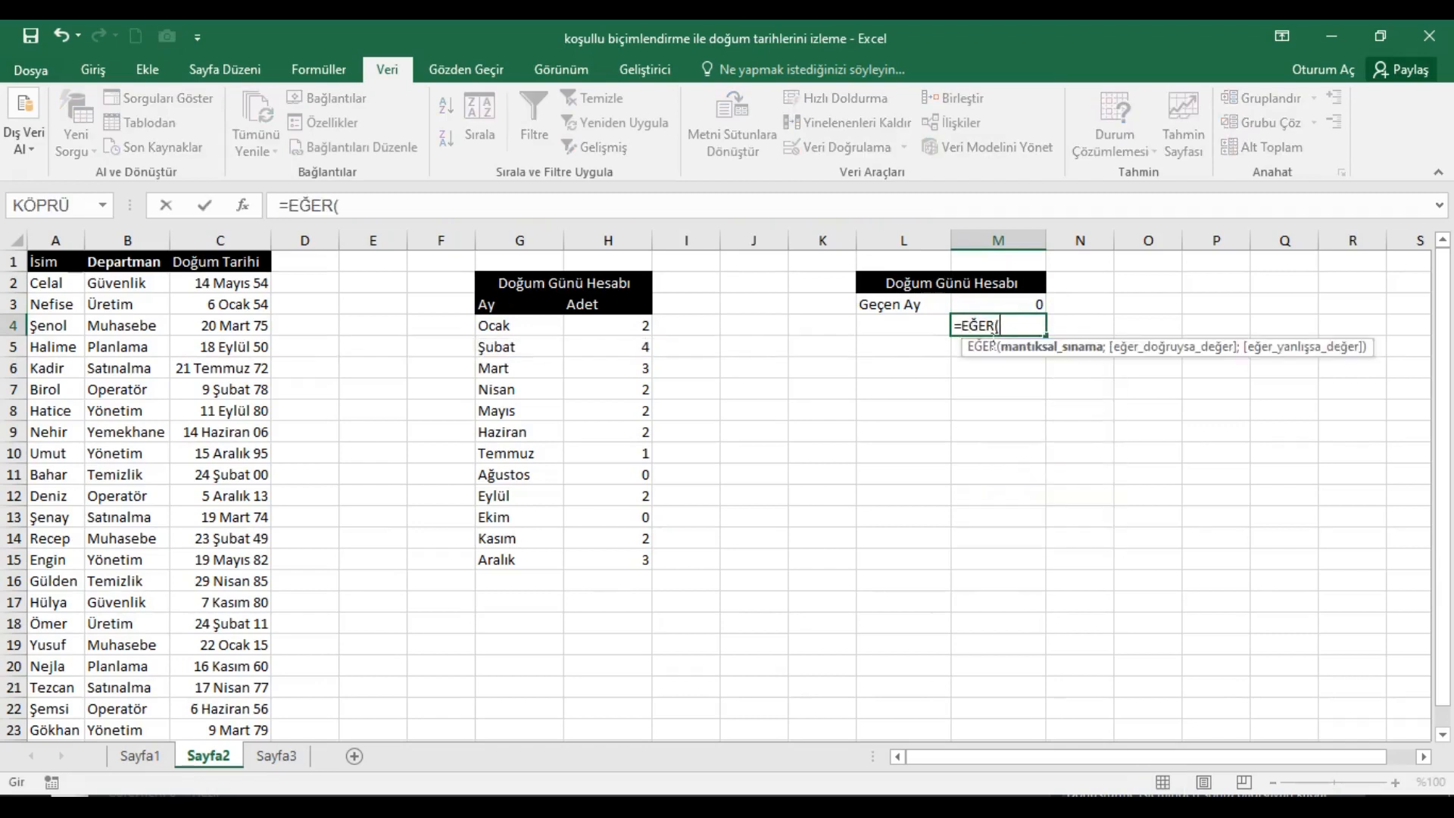
pyautogui.write('ve')
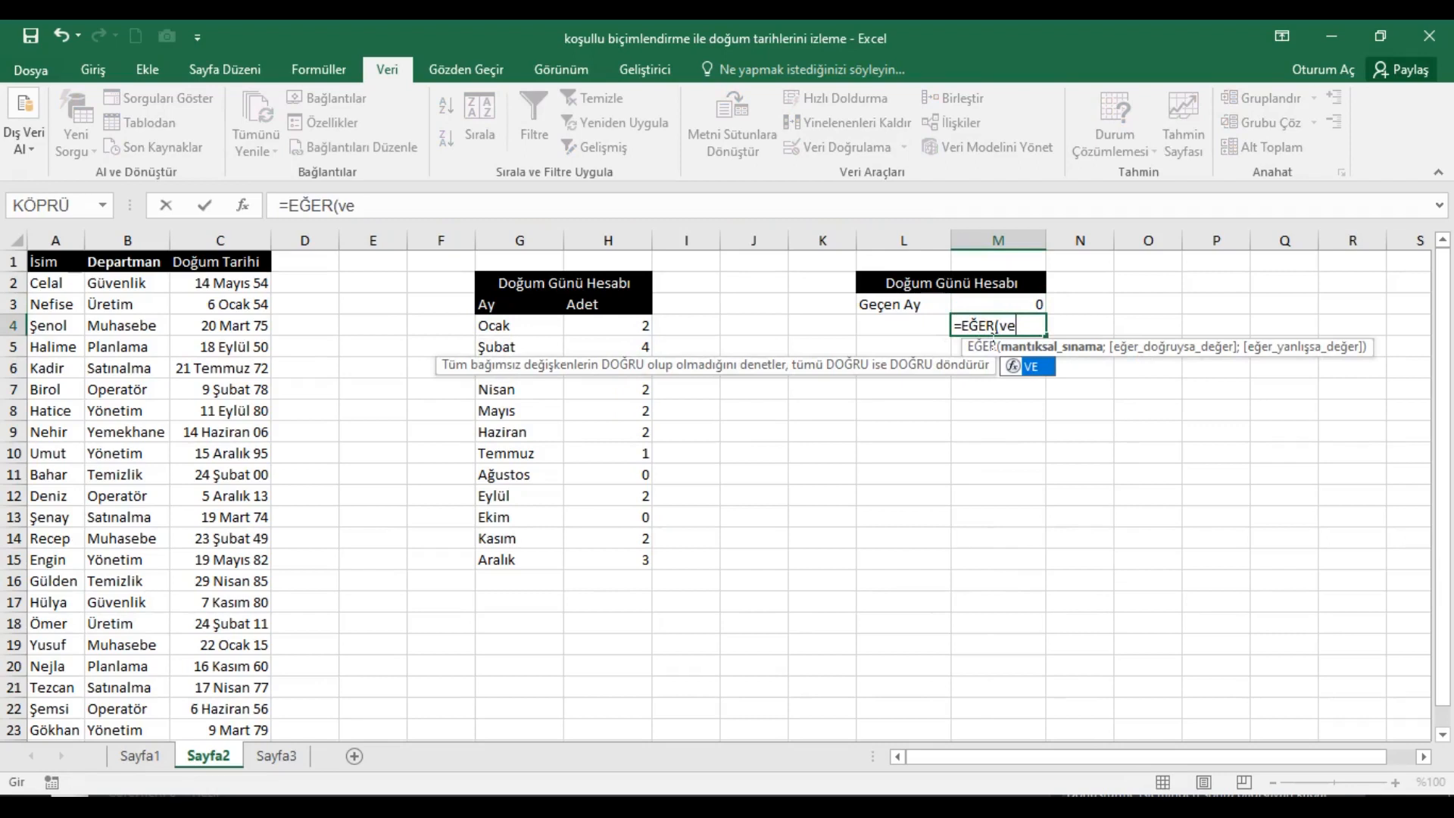
pyautogui.write('(')
pyautogui.click(909, 310)
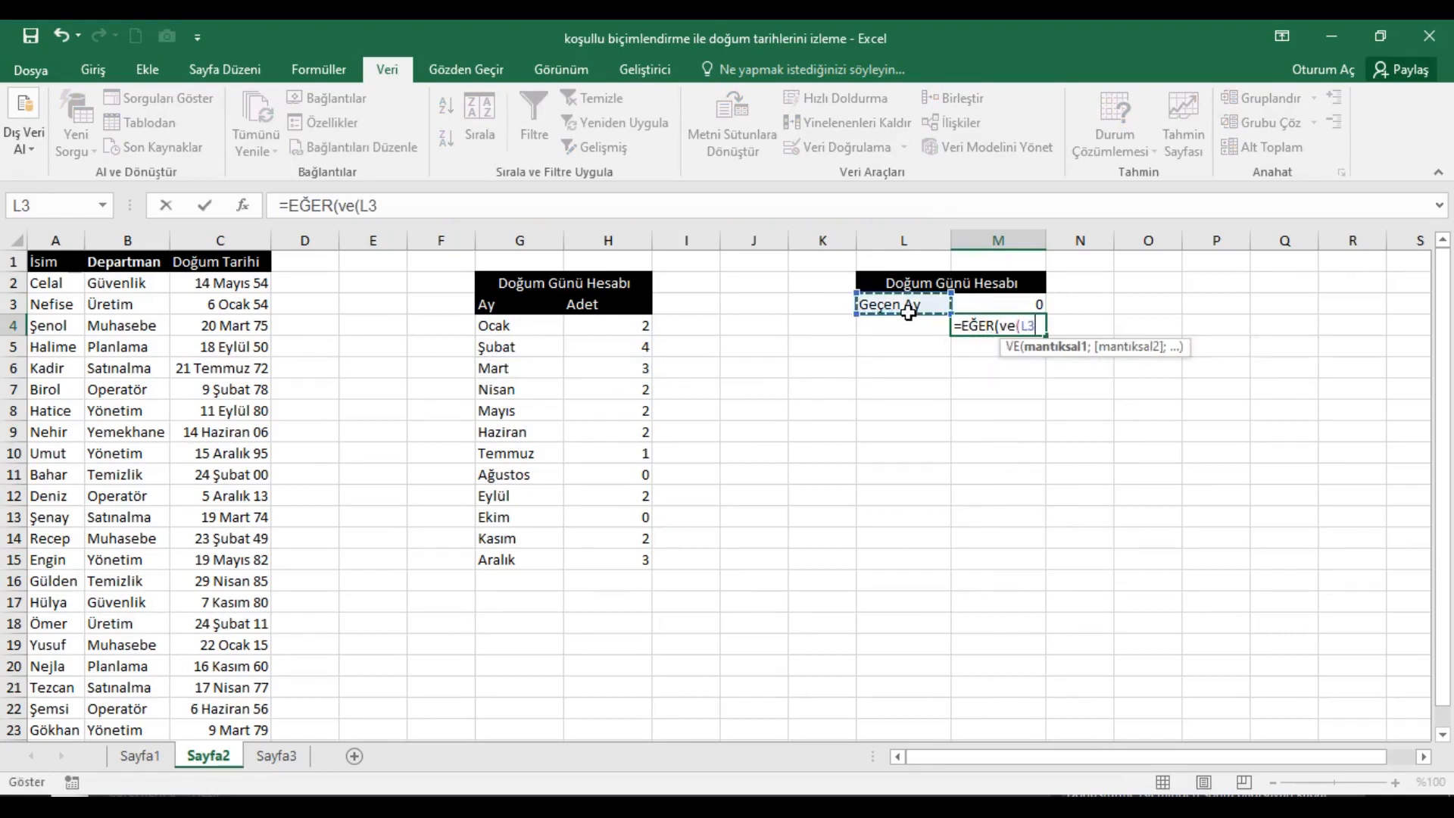
pyautogui.write('=')
pyautogui.write('"Ge')
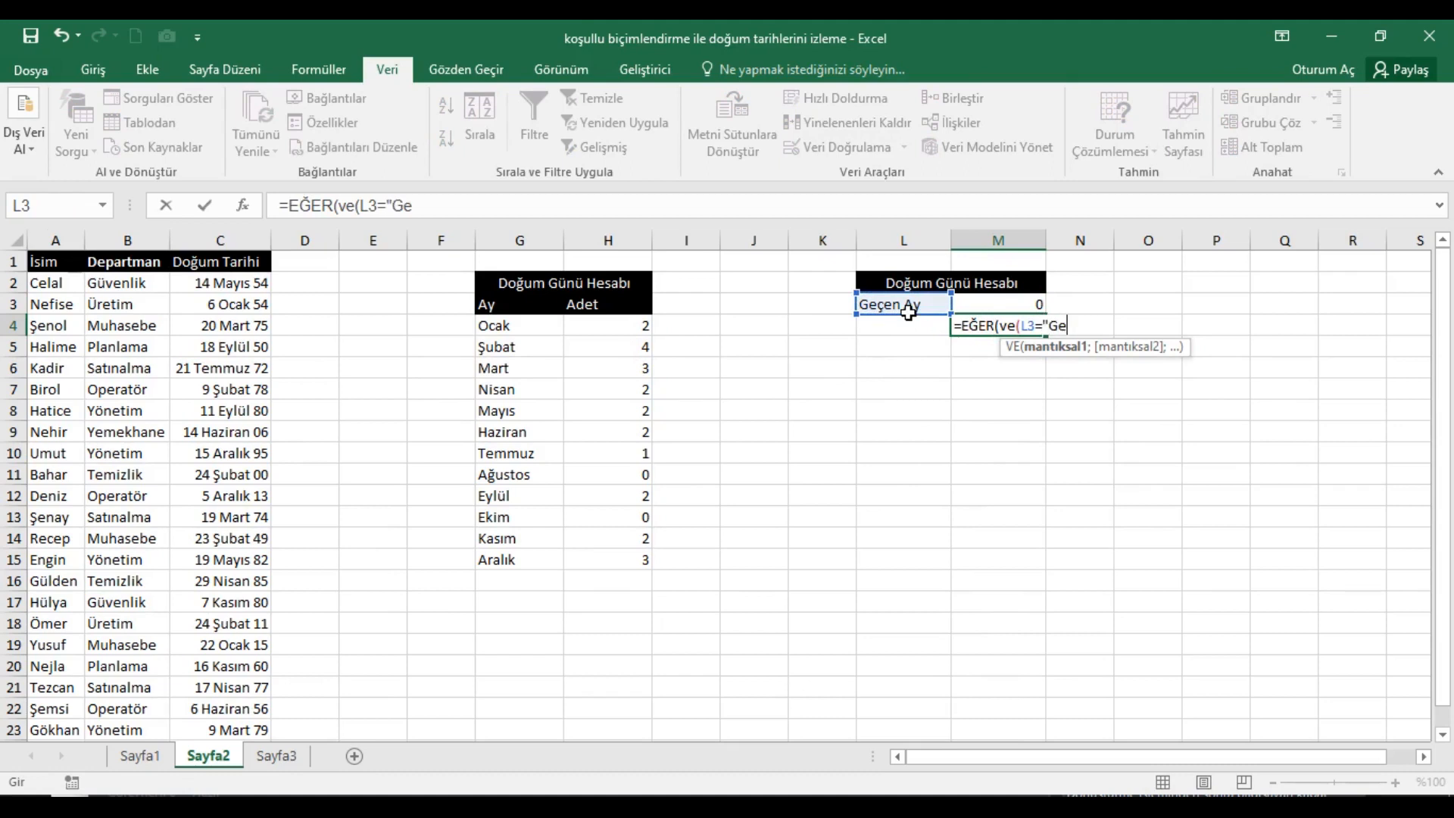
pyautogui.write('çen Ay";')
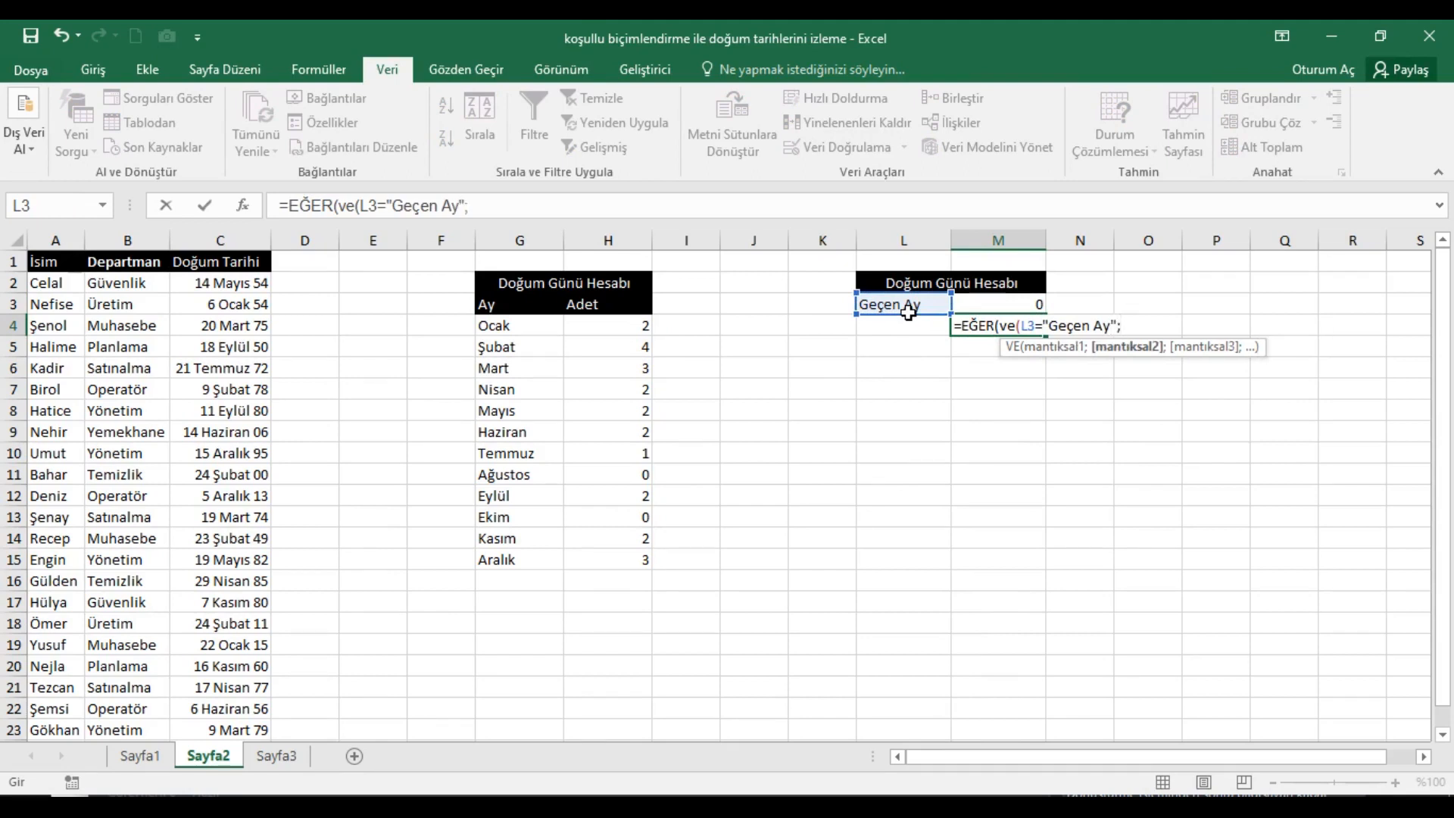
# Step: Continue the M4 formula with the January condition AY(BUGÜN())=1) and 12 as the value if true
pyautogui.write('ay')
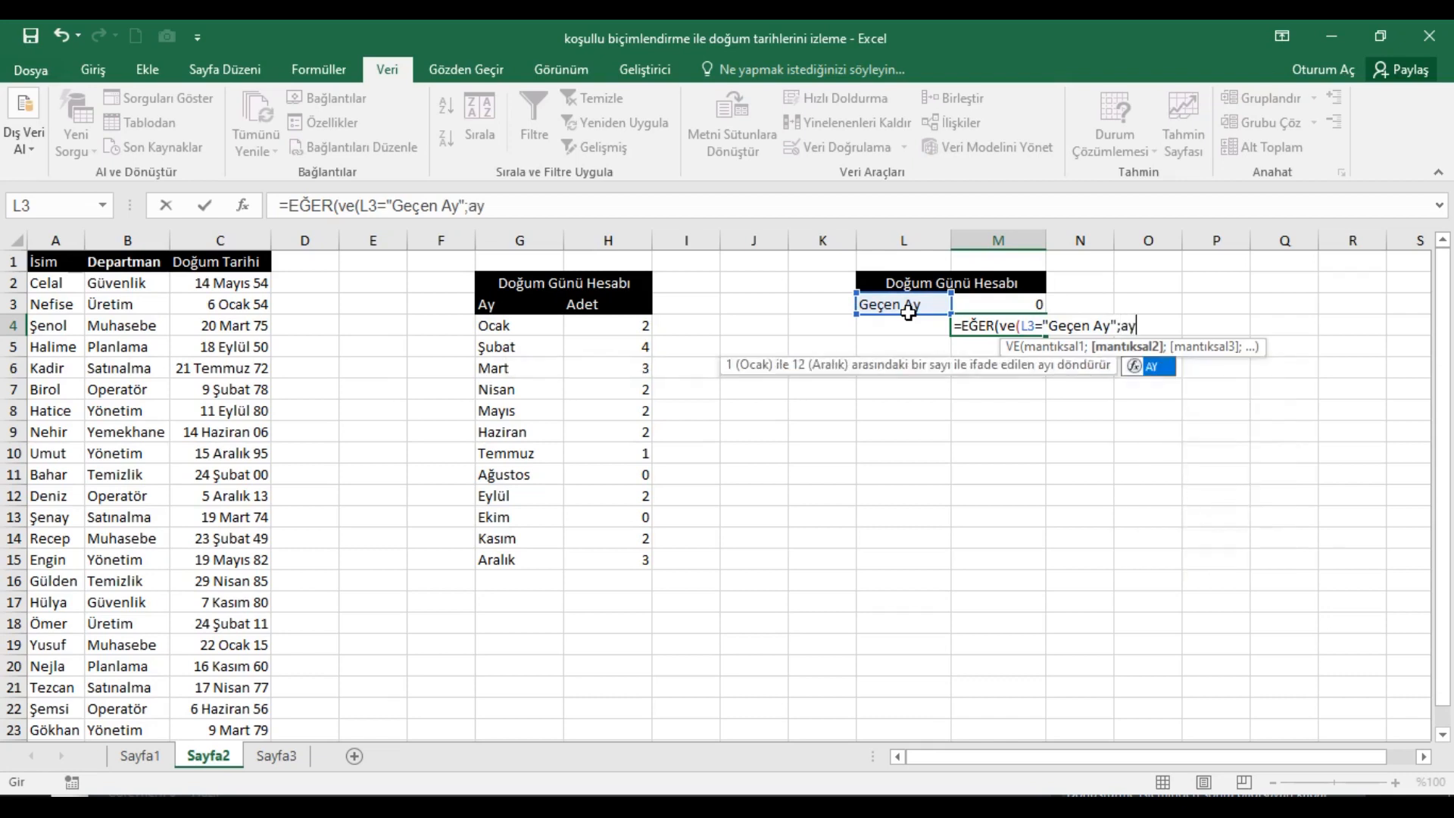
pyautogui.press('Tab')
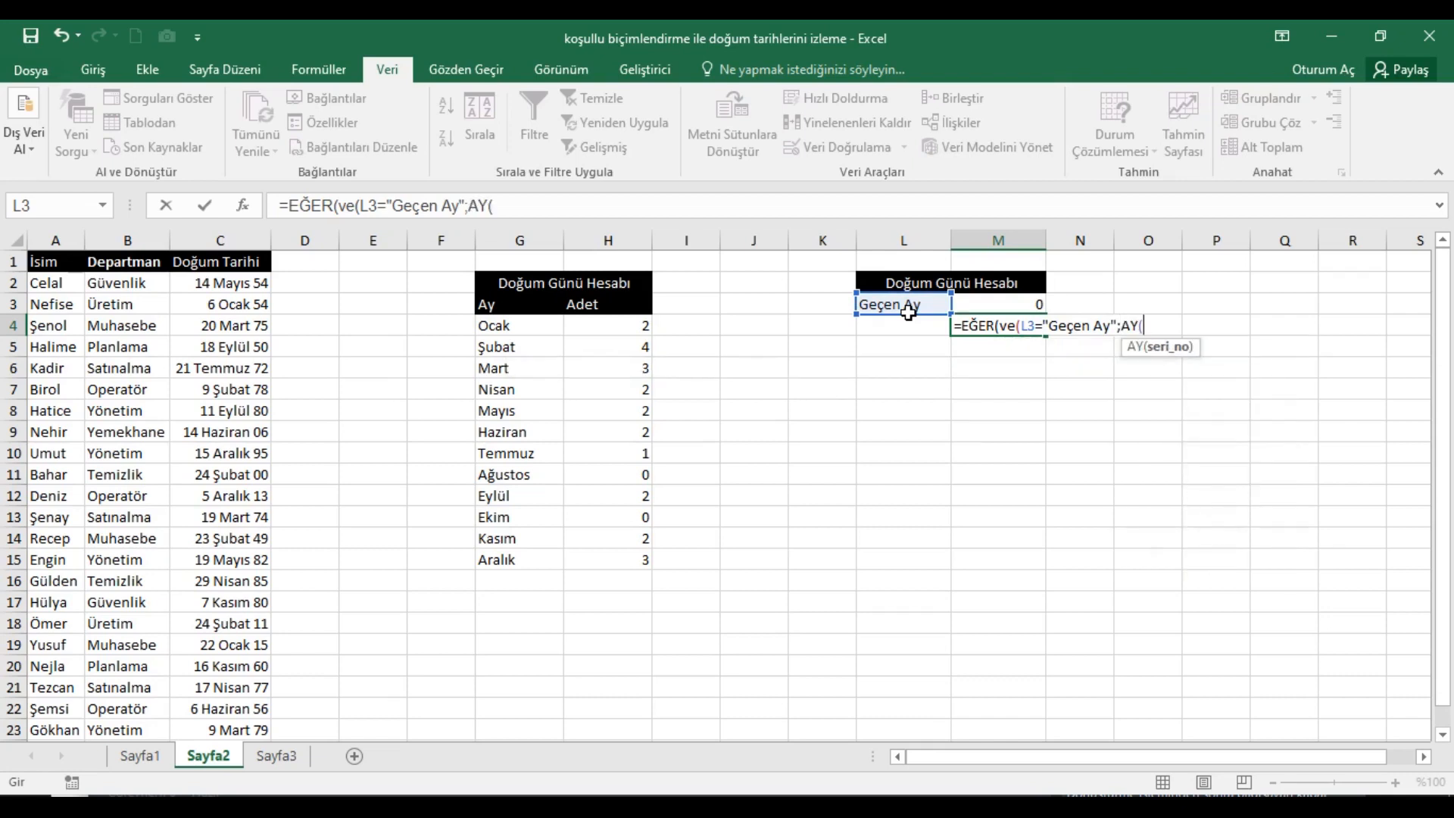
pyautogui.write('bugü')
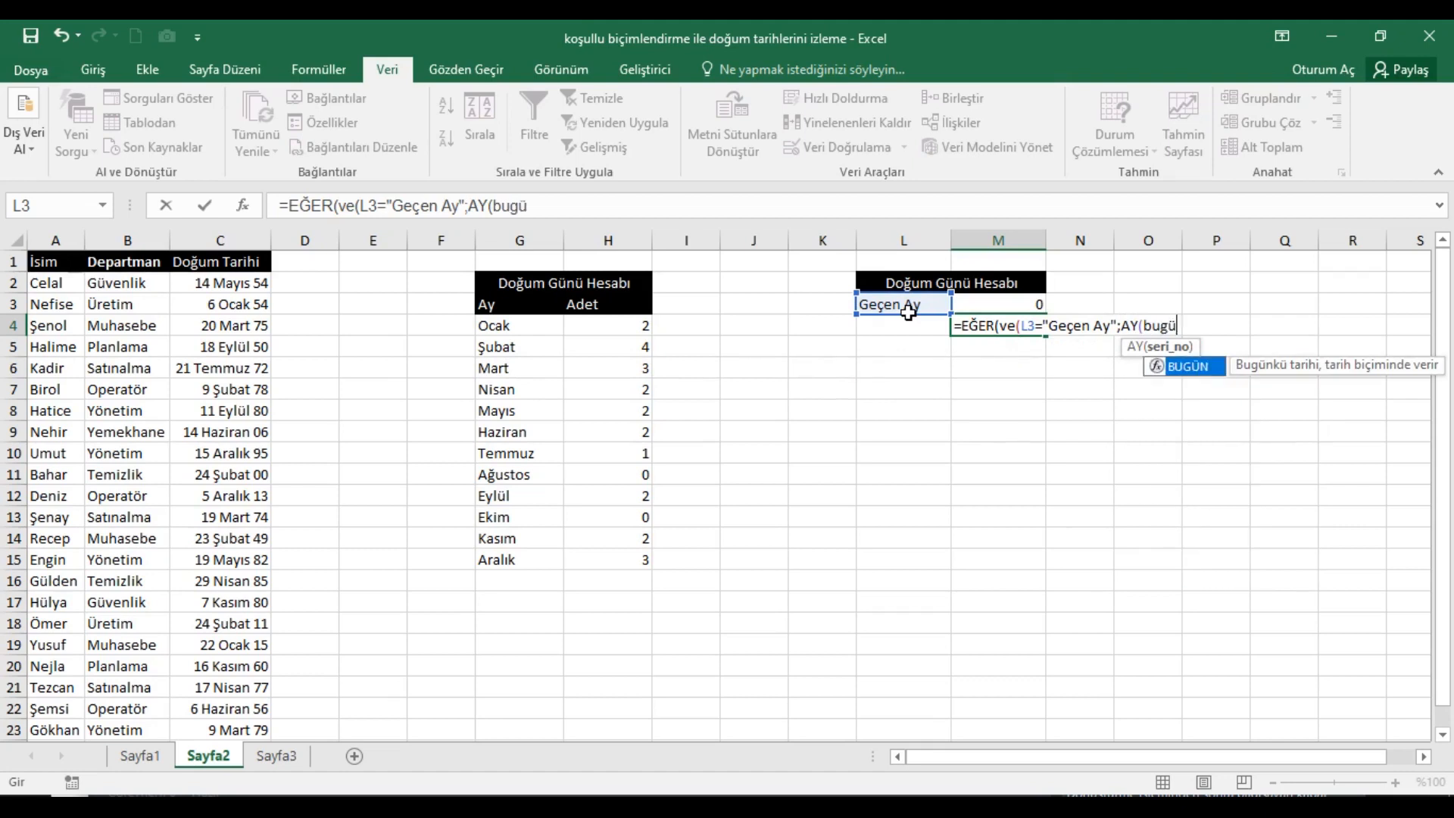
pyautogui.press('Tab')
pyautogui.write('))')
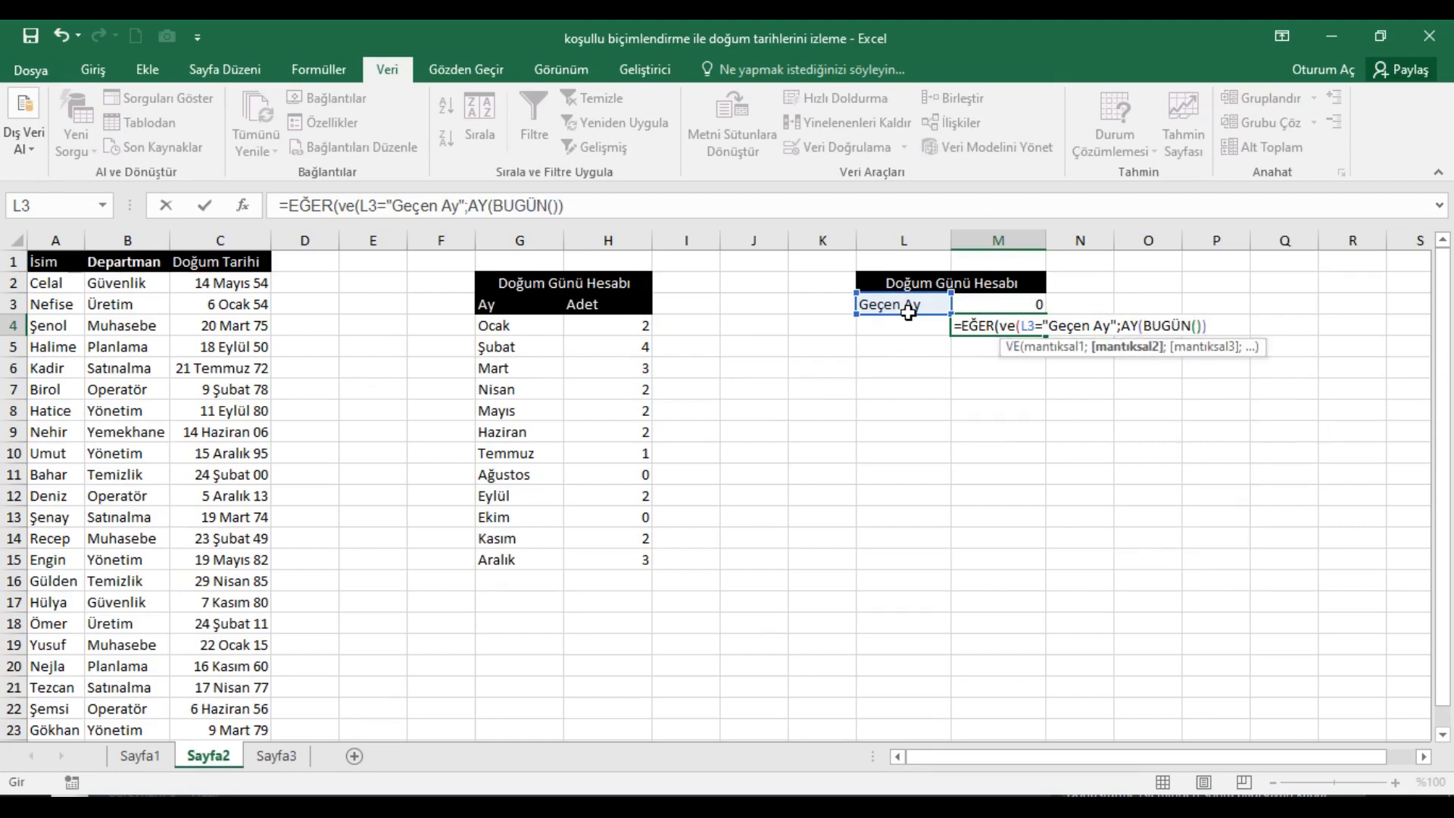
pyautogui.write('=1);12')
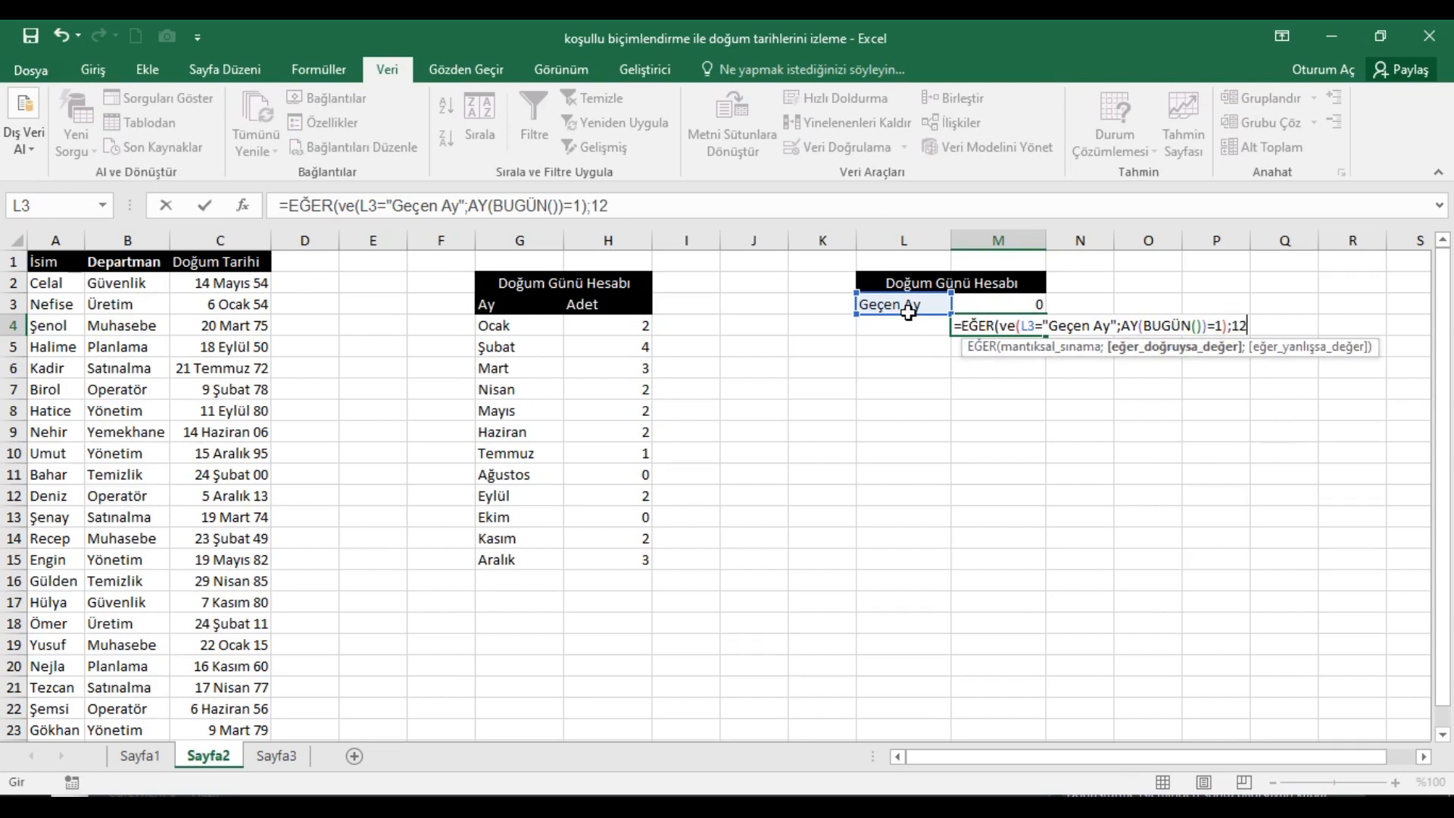
pyautogui.write(';')
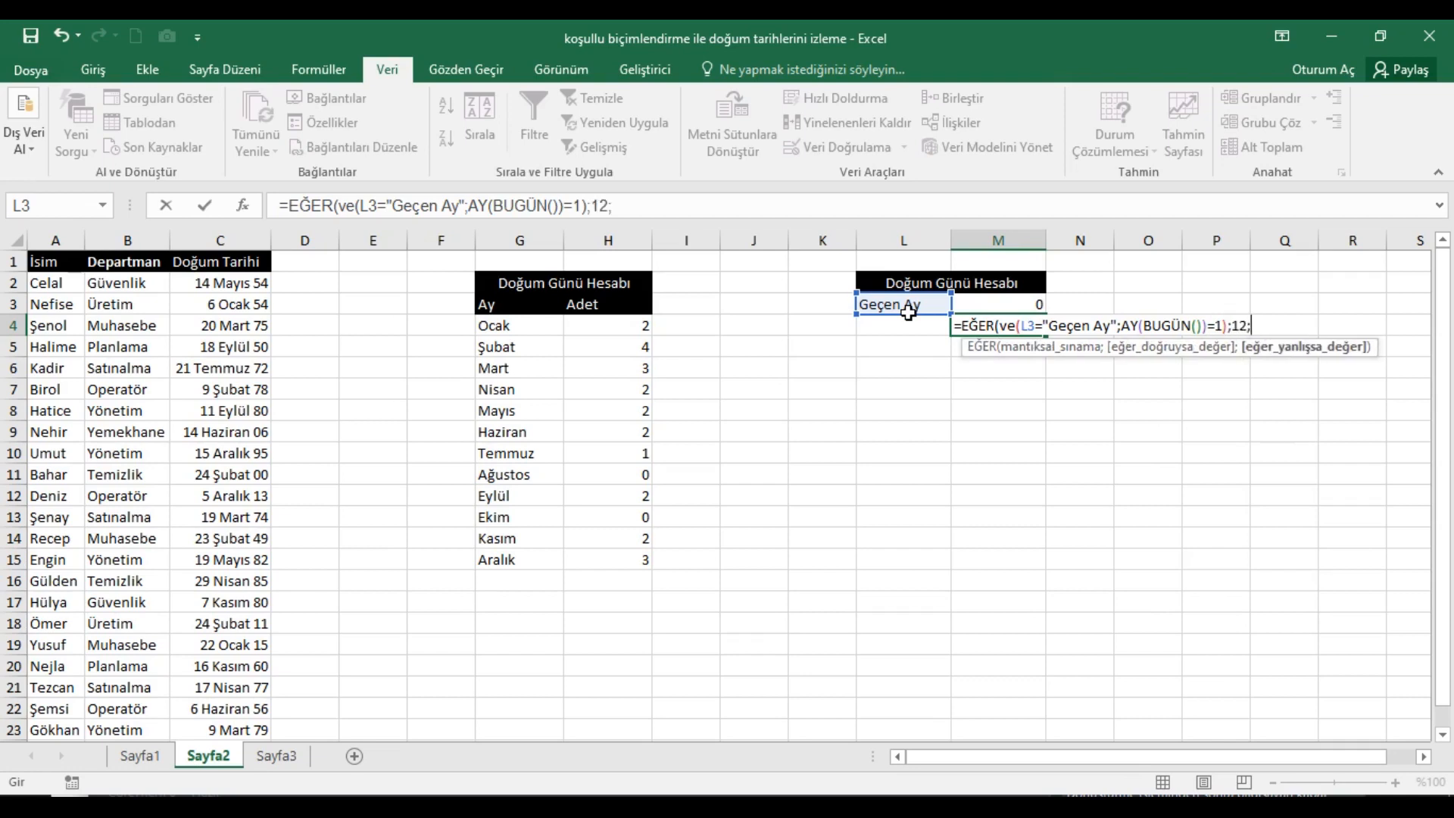
# Step: Complete the M4 formula with AY(BUGÜN())-1 as the value if false and enter it
pyautogui.write('ay')
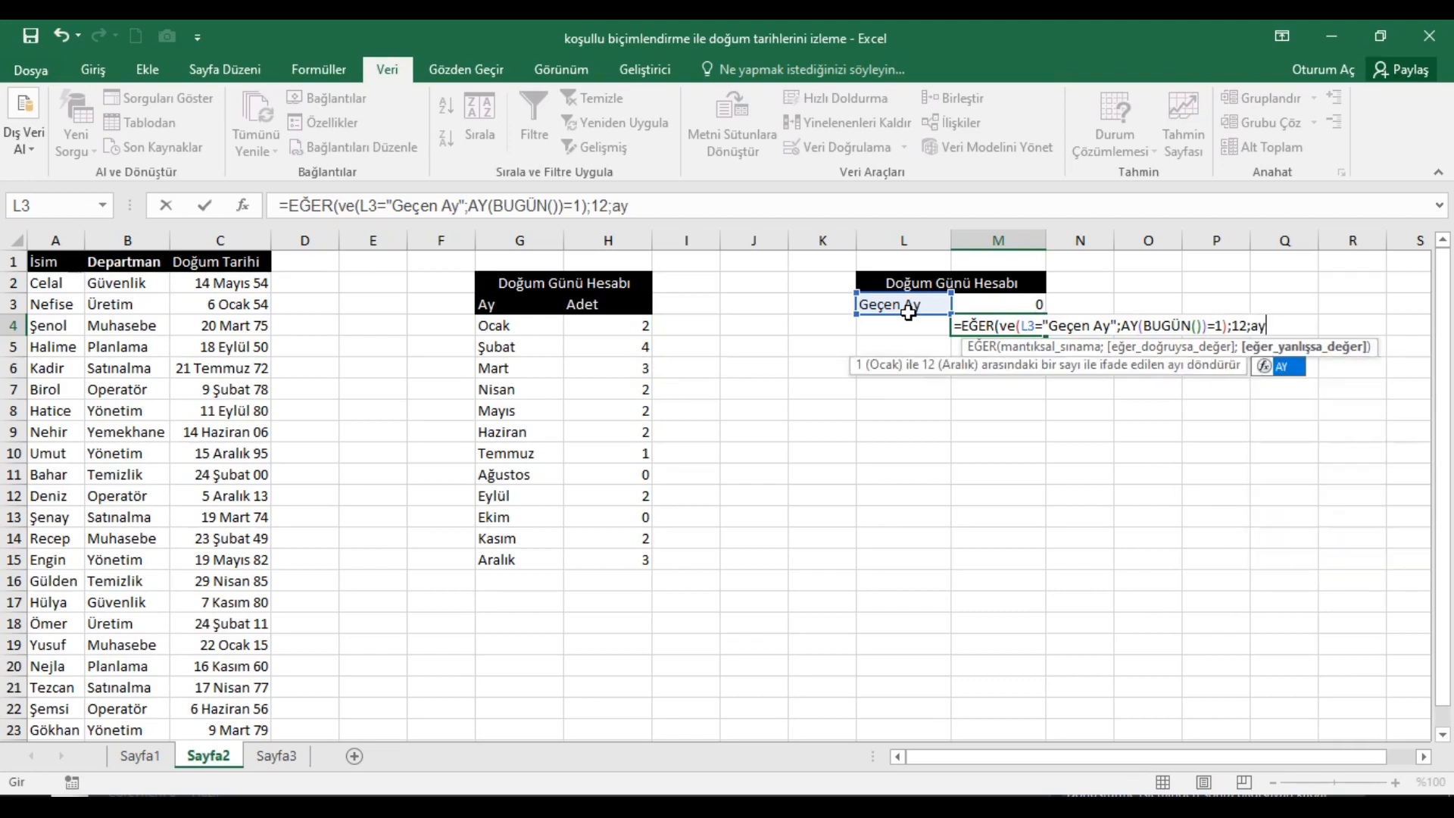
pyautogui.press('Tab')
pyautogui.write('bug')
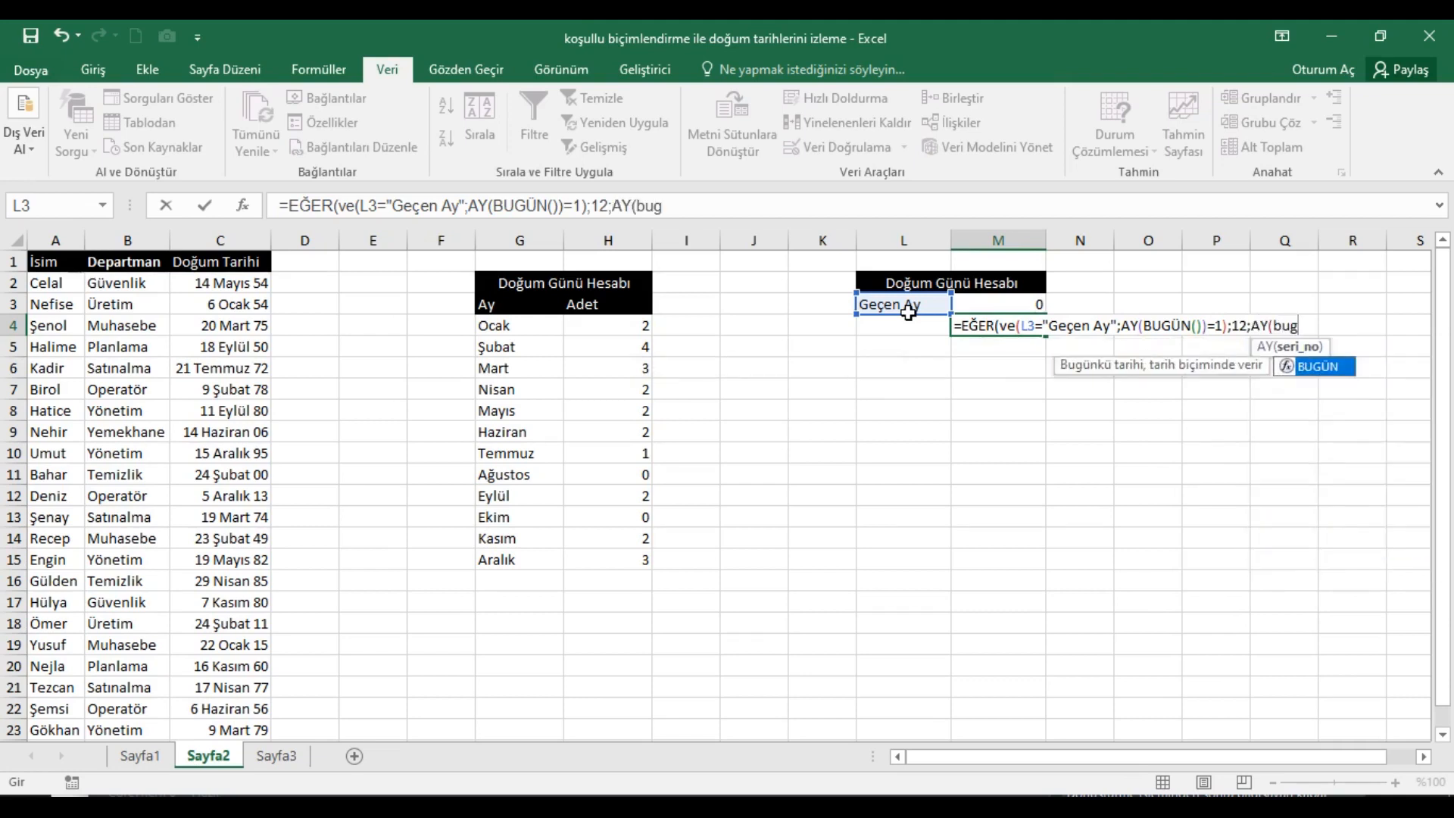
pyautogui.press('Tab')
pyautogui.write('))')
pyautogui.write('-1)')
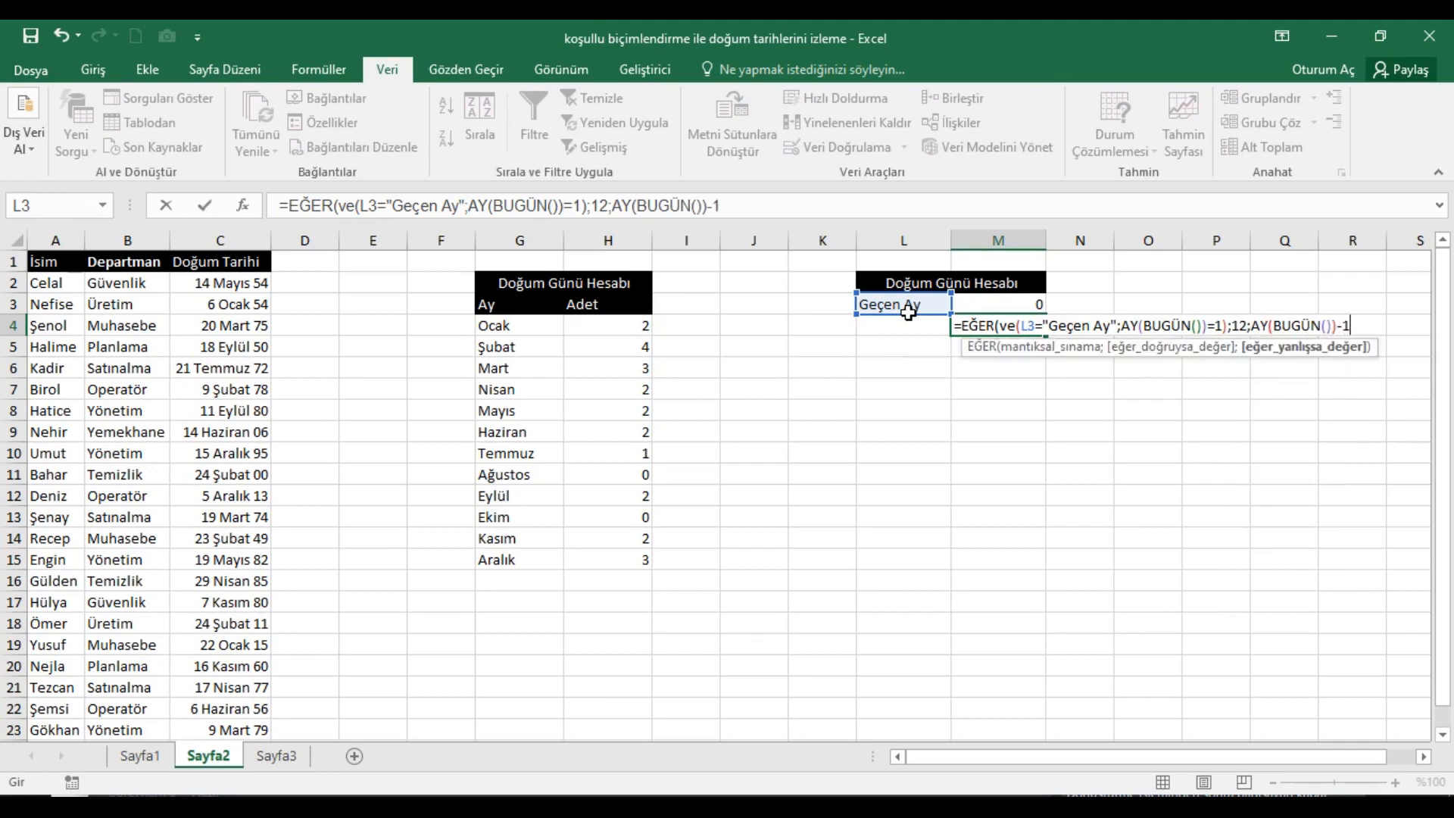
pyautogui.press('Return')
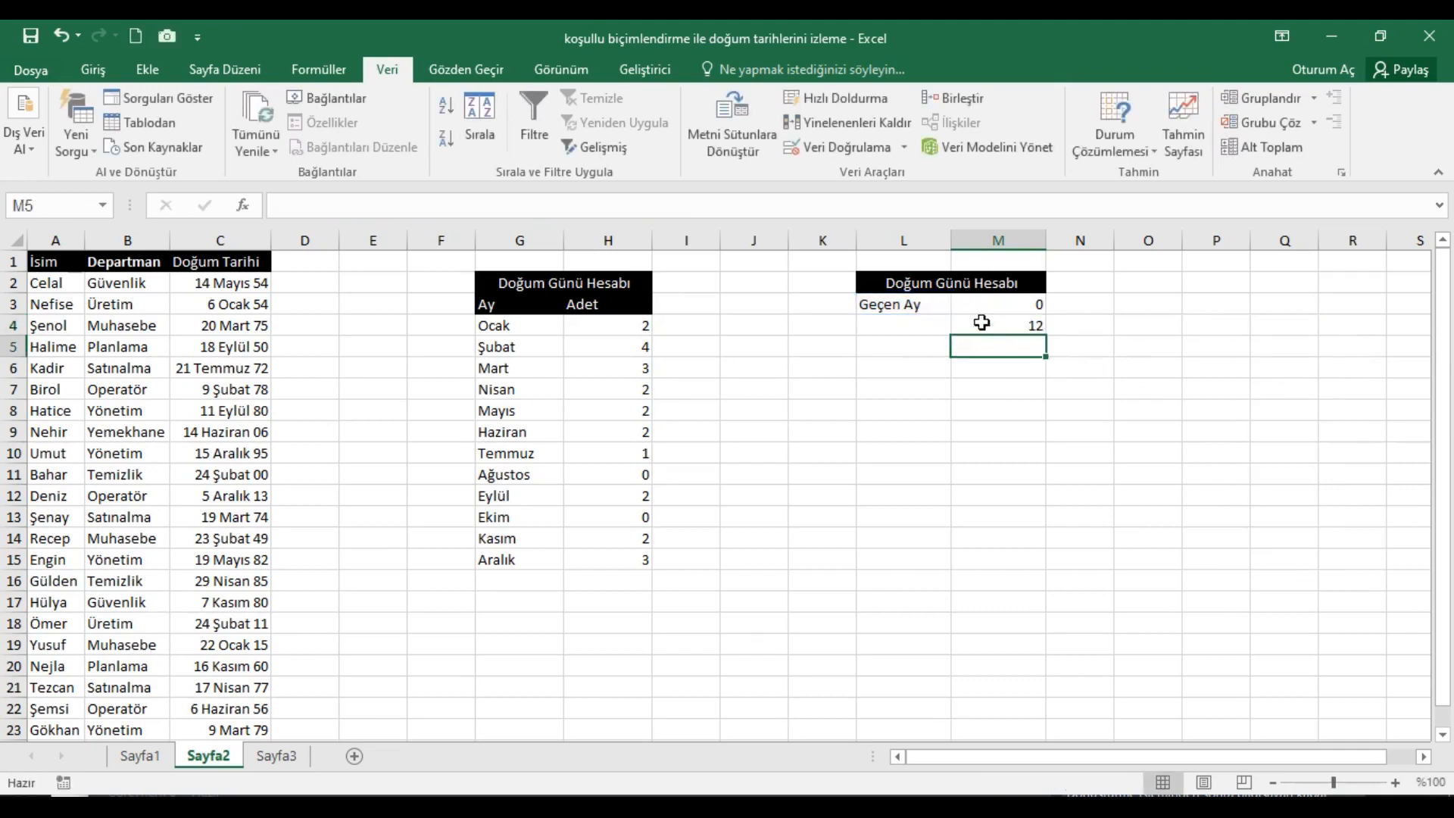
# Step: Copy the EĞER expression from M4's formula and select M3, the cell with the dropdown-driven month formula
pyautogui.click(998, 332)
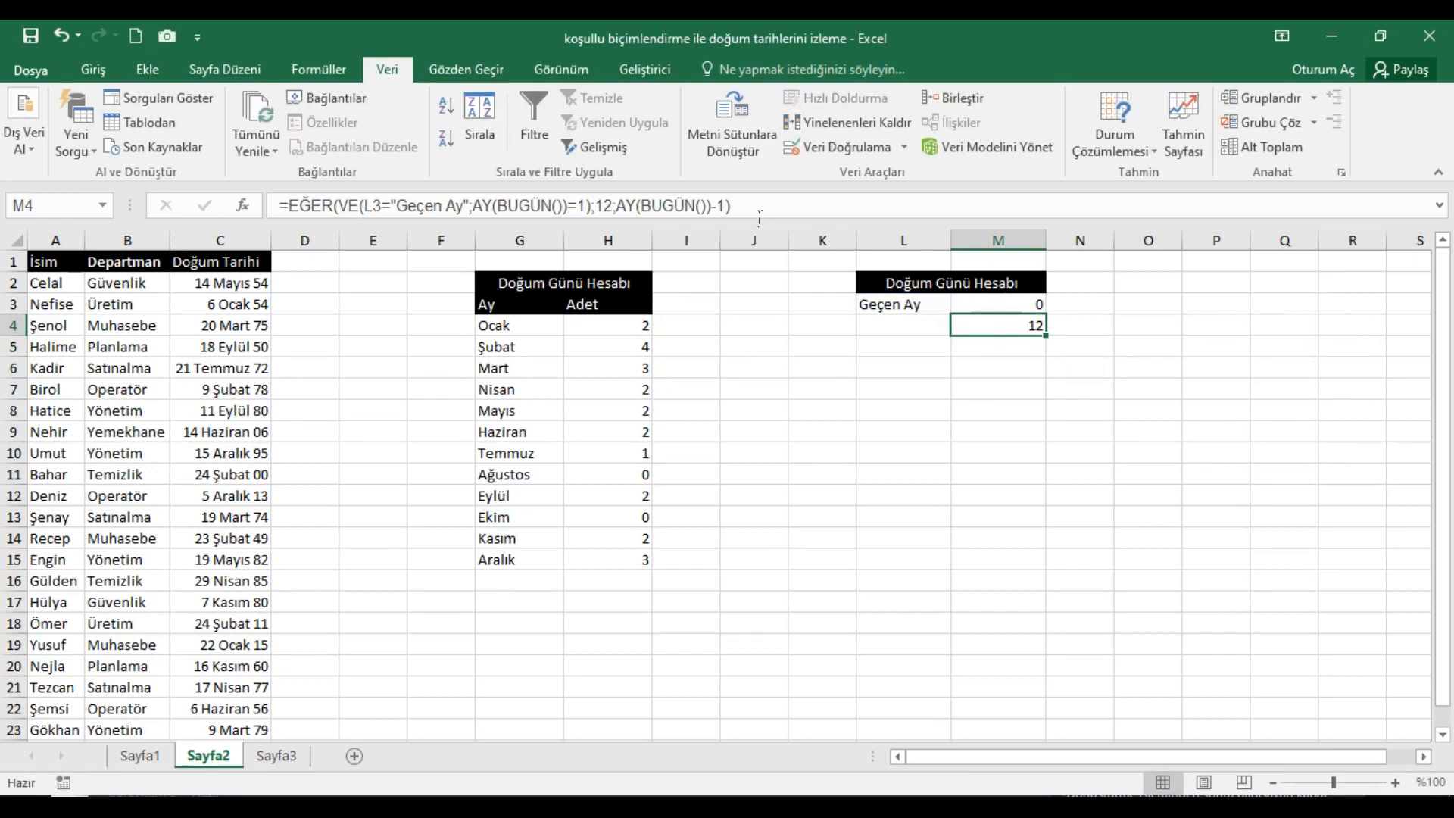
pyautogui.moveTo(764, 211); pyautogui.dragTo(299, 208)
pyautogui.hotkey('ctrl', 'c')
pyautogui.press('Return')
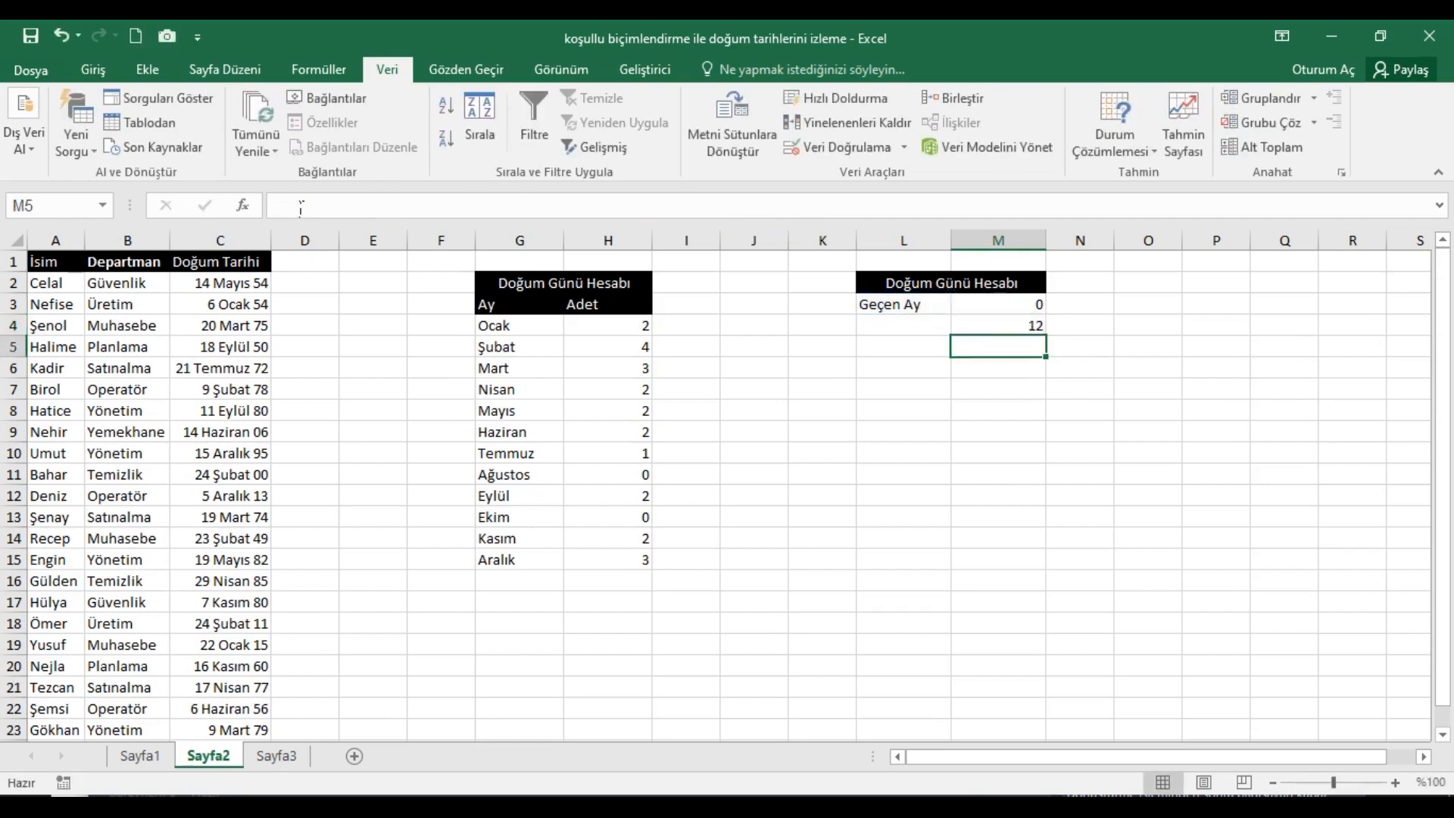
pyautogui.click(985, 307)
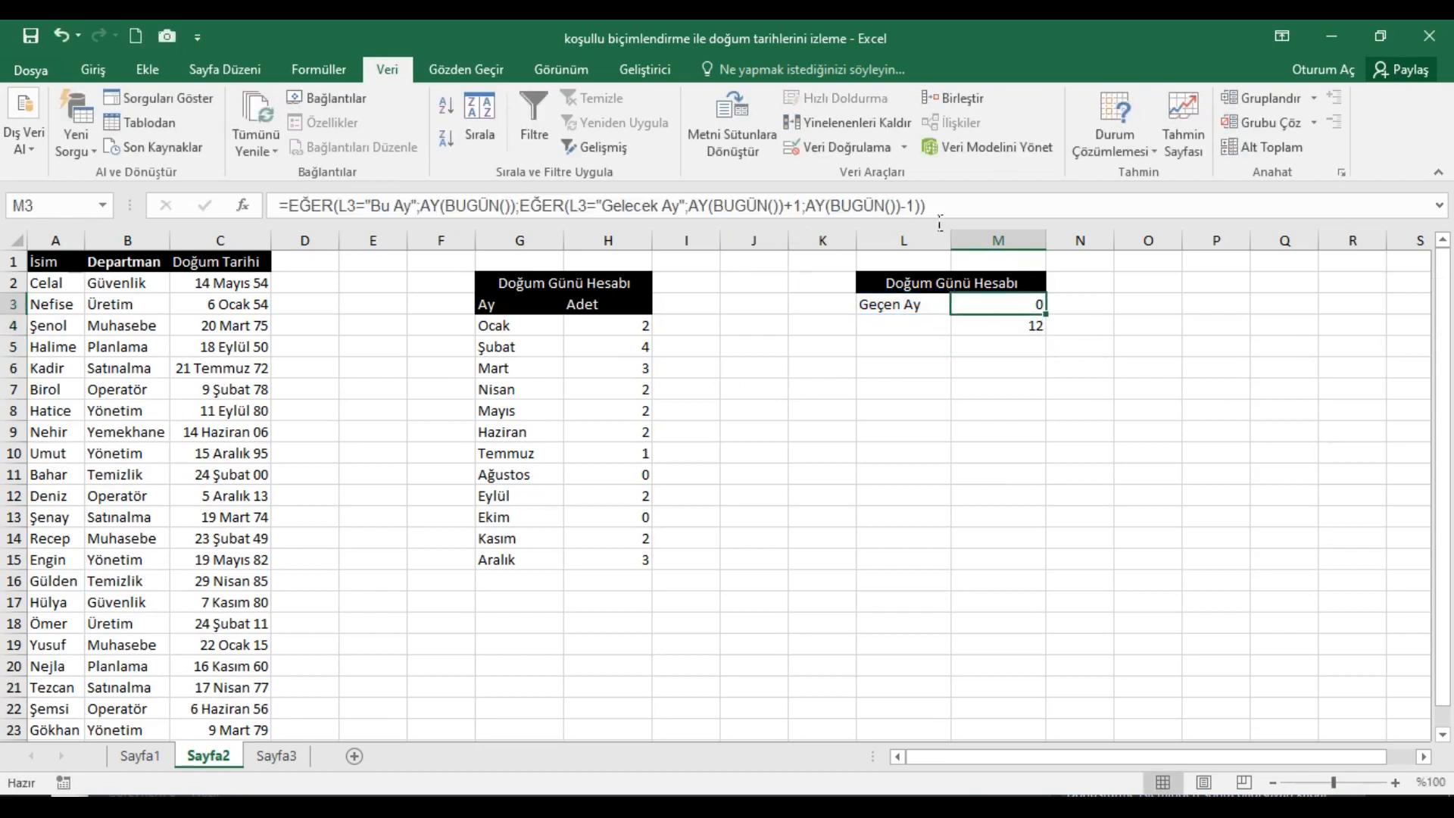
# Step: Replace the final AY(BUGÜN())-1 argument in M3's formula with the copied EĞER expression and clear the helper formula in M4
pyautogui.moveTo(807, 216); pyautogui.dragTo(931, 214)
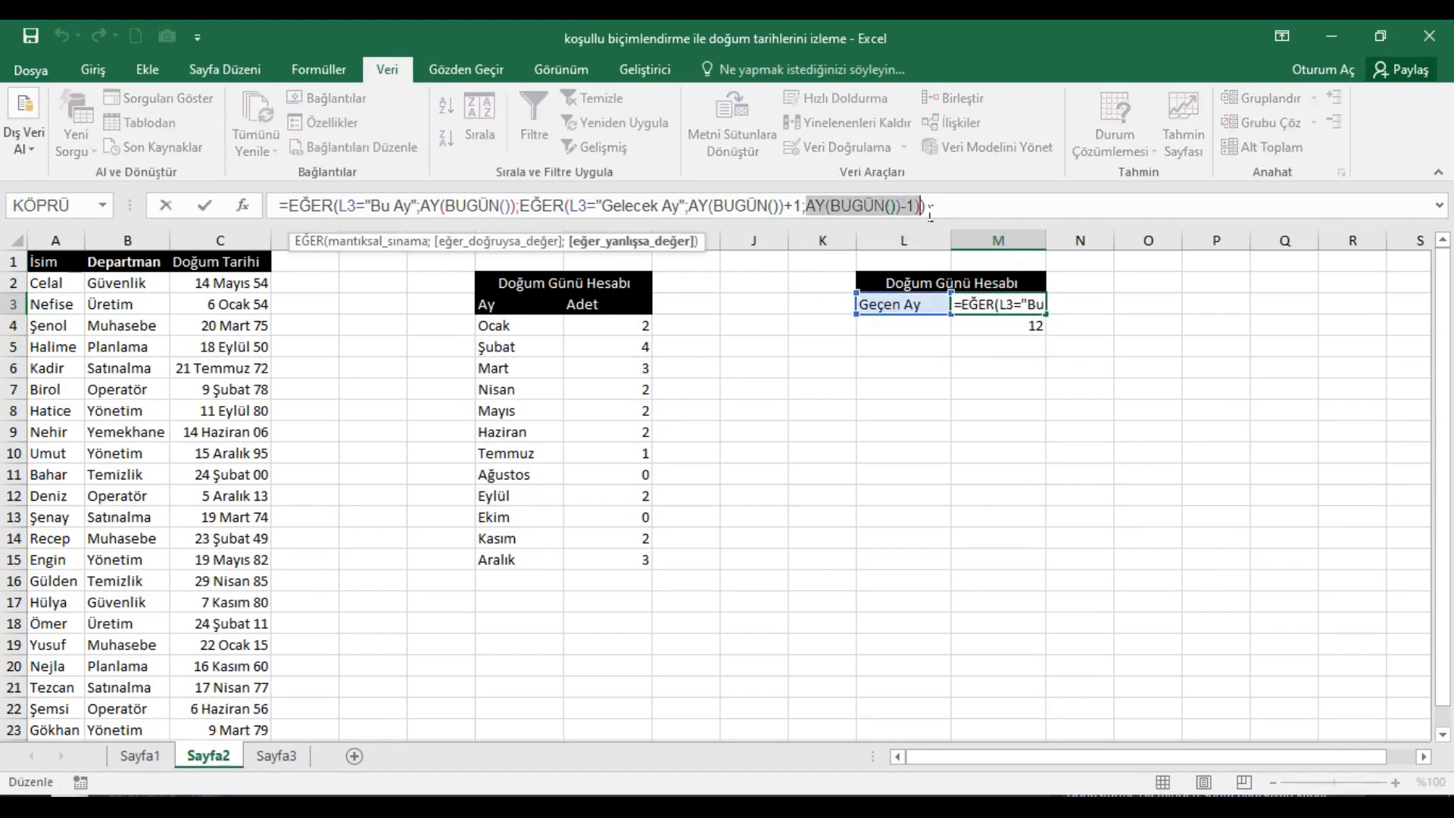
pyautogui.press('BackSpace')
pyautogui.hotkey('ctrl', 'v')
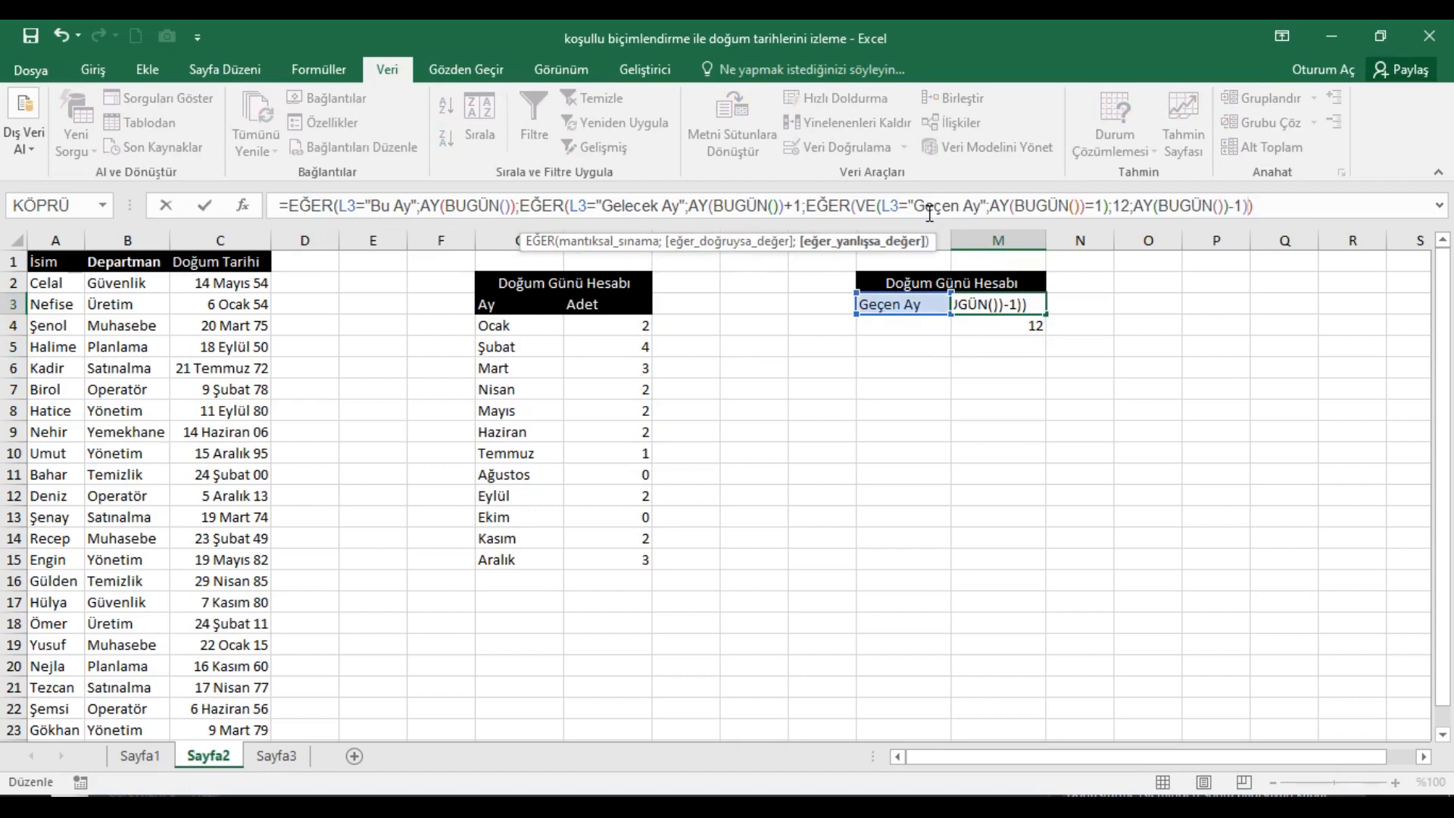
pyautogui.press('Return')
pyautogui.press('Return')
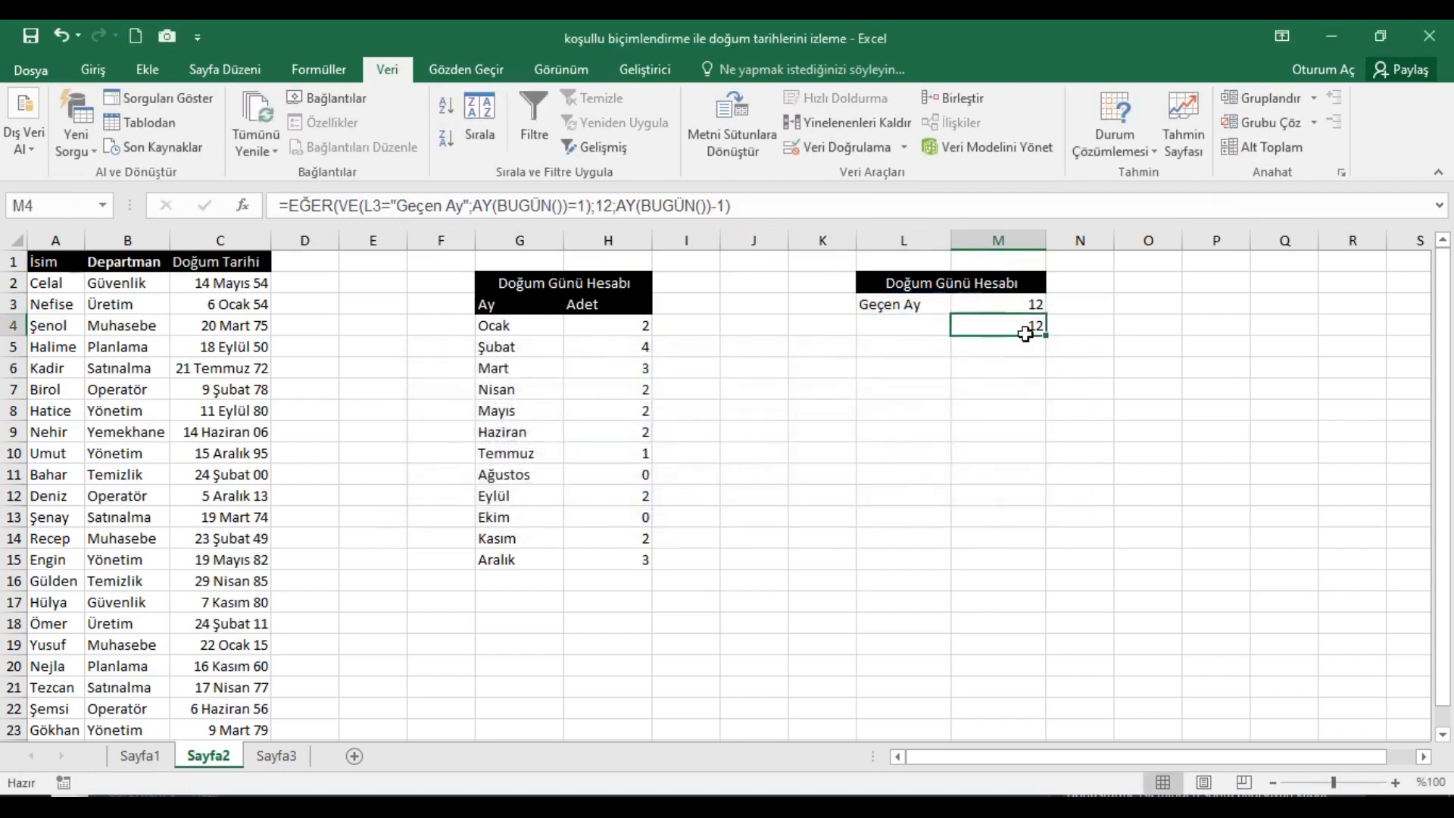
pyautogui.press('Delete')
# Step: Test M3's month number by choosing Bu Ay, Gelecek Ay and Geçen Ay in turn from L3's dropdown
pyautogui.click(892, 307)
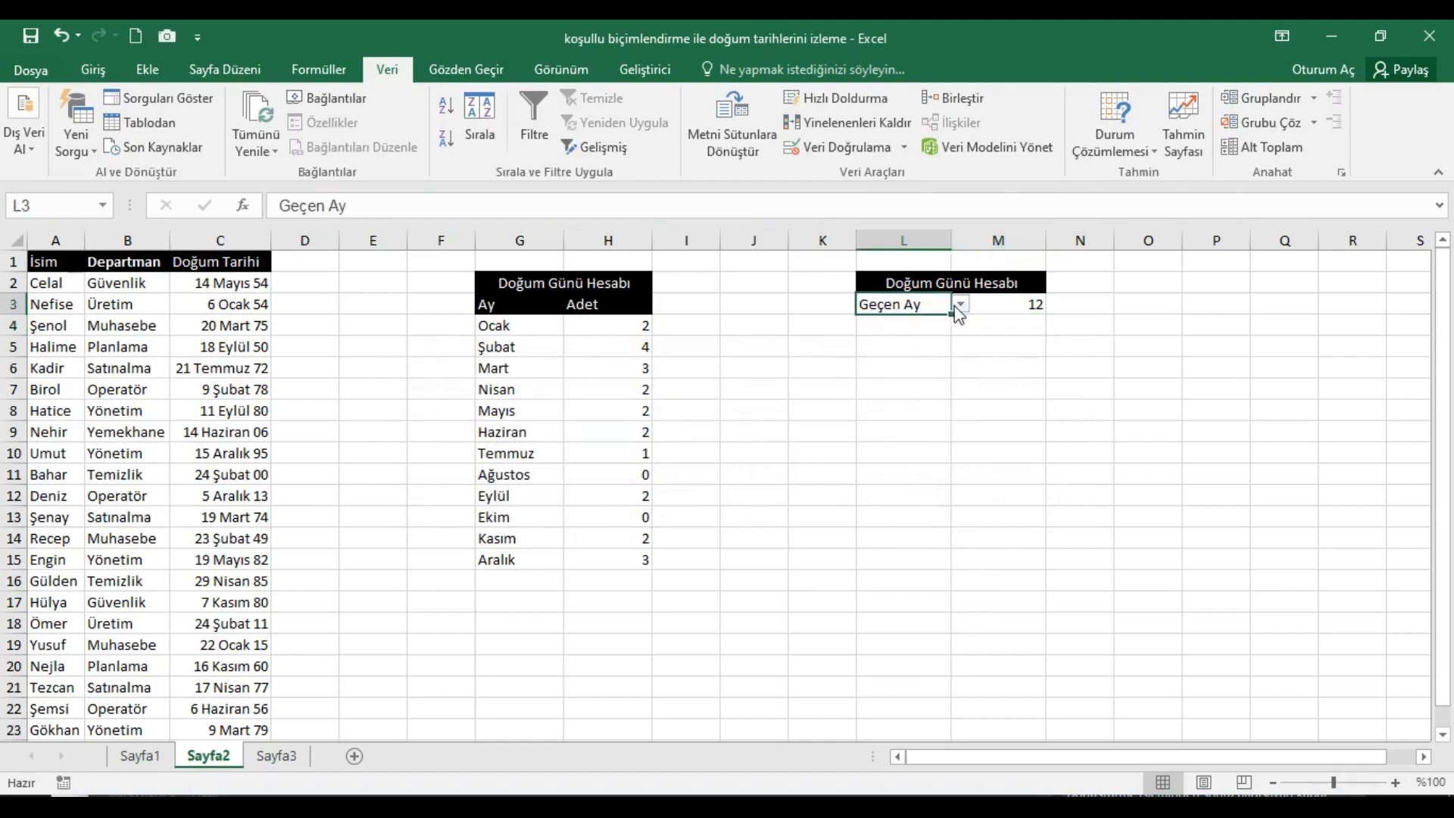
pyautogui.click(961, 304)
pyautogui.click(930, 337)
pyautogui.click(960, 305)
pyautogui.click(932, 350)
pyautogui.click(960, 304)
pyautogui.click(931, 324)
# Step: Place an outer EĞER( before M3's existing expression, starting its condition with AY($C$2:$C$24)= so birth months are compared to the chosen month
pyautogui.click(1008, 312)
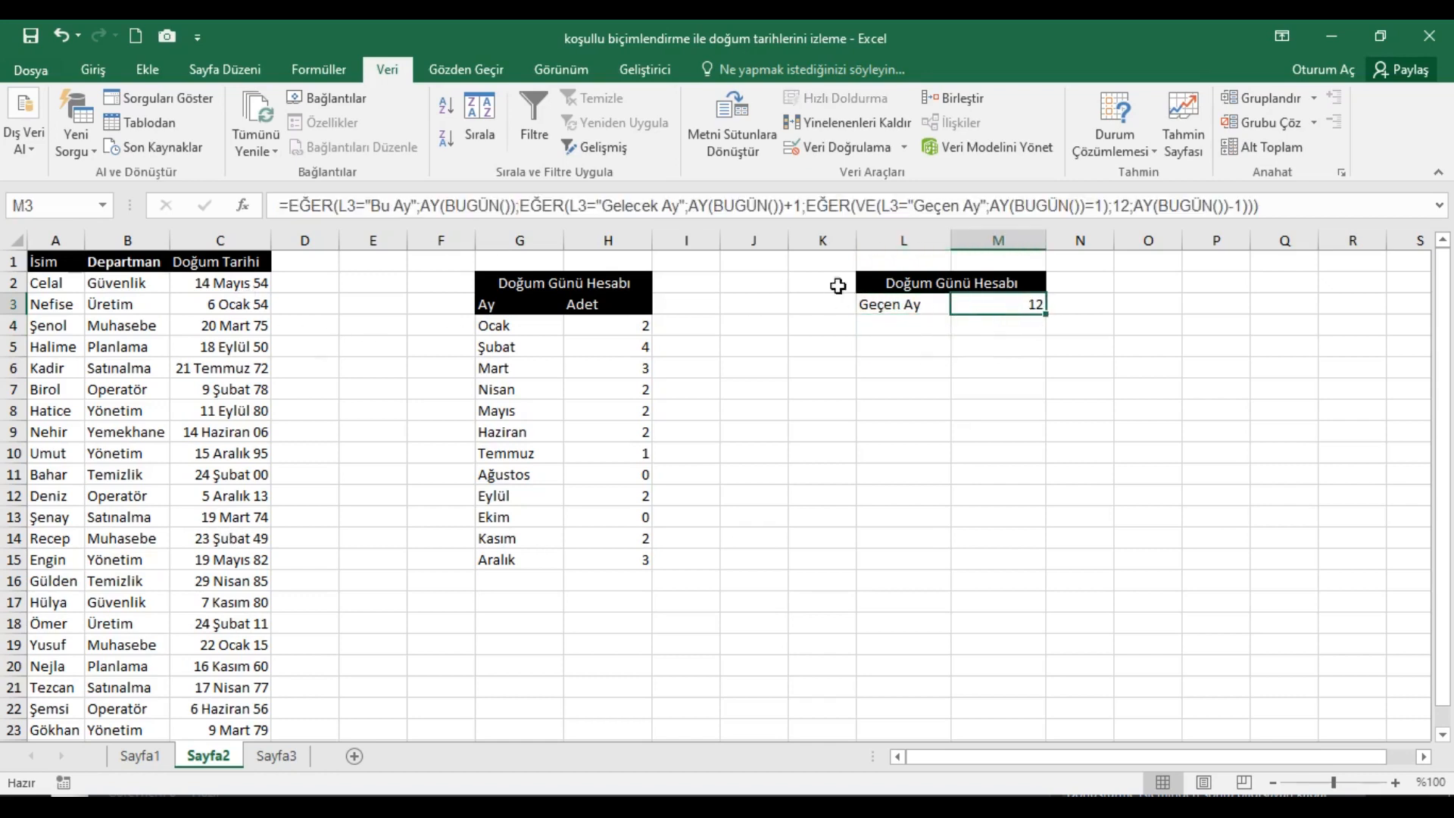
pyautogui.click(301, 211)
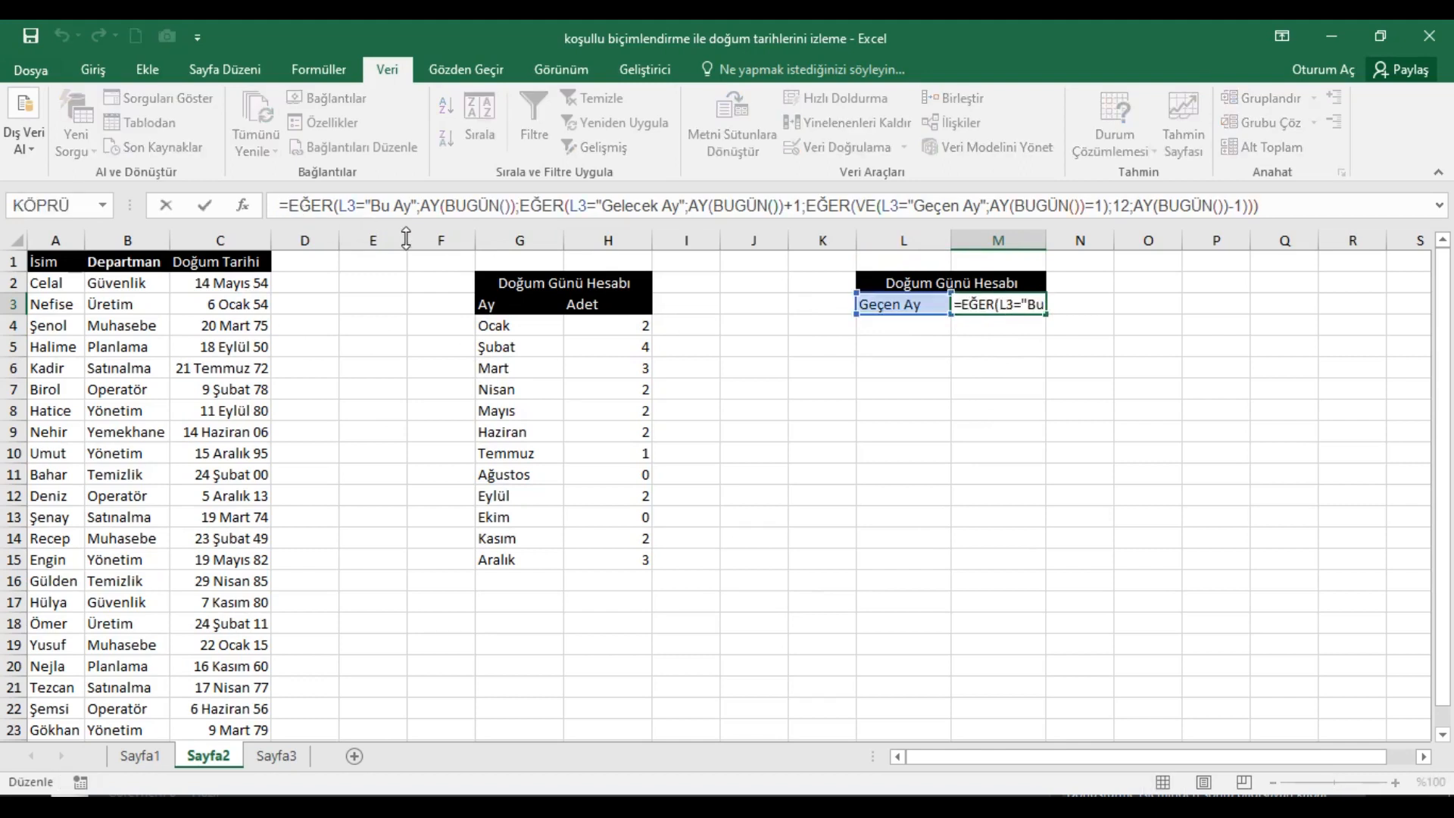
pyautogui.write('eğer')
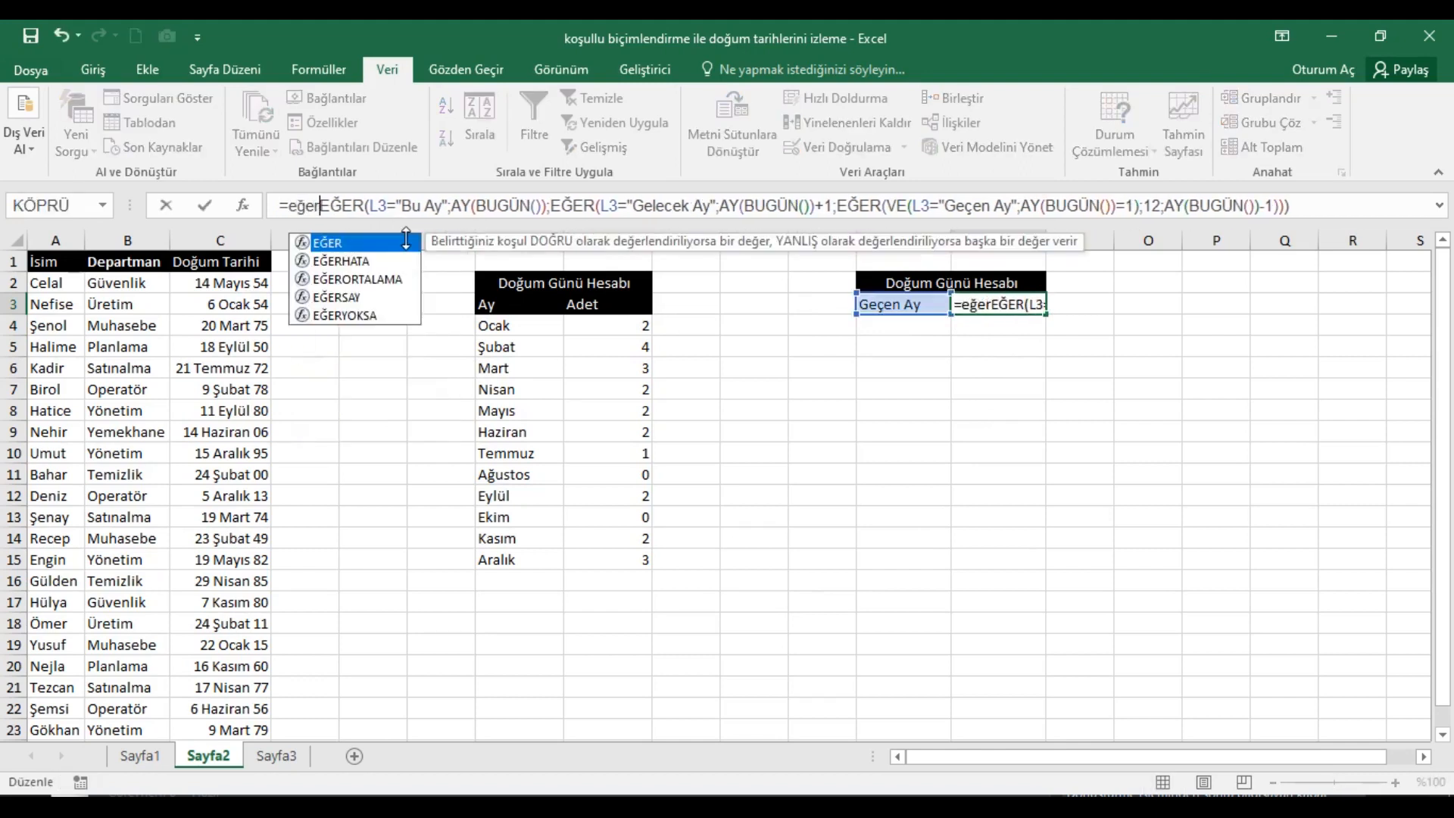
pyautogui.doubleClick(407, 239)
pyautogui.write('ay')
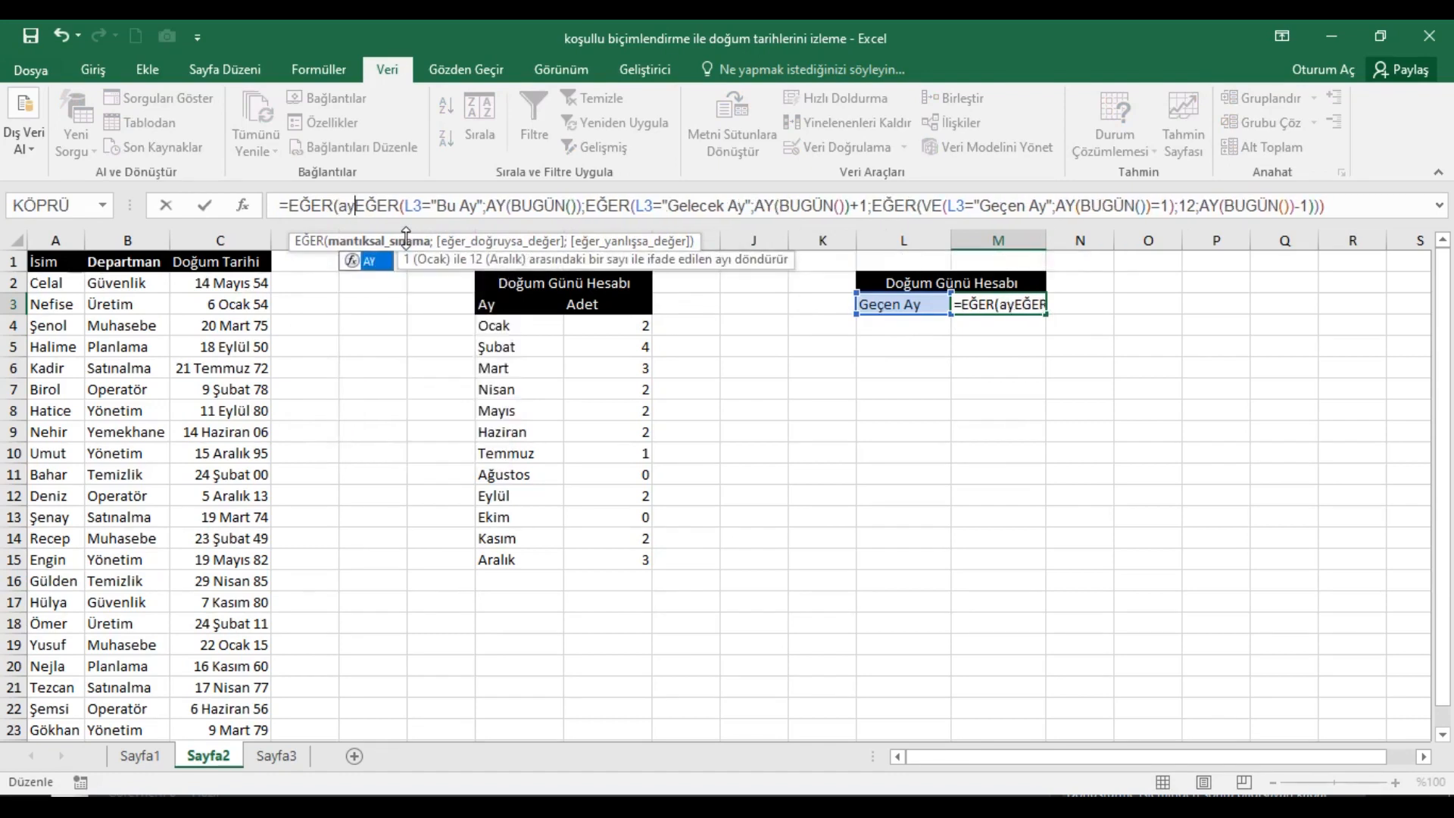
pyautogui.doubleClick(373, 261)
pyautogui.moveTo(248, 291); pyautogui.dragTo(263, 718)
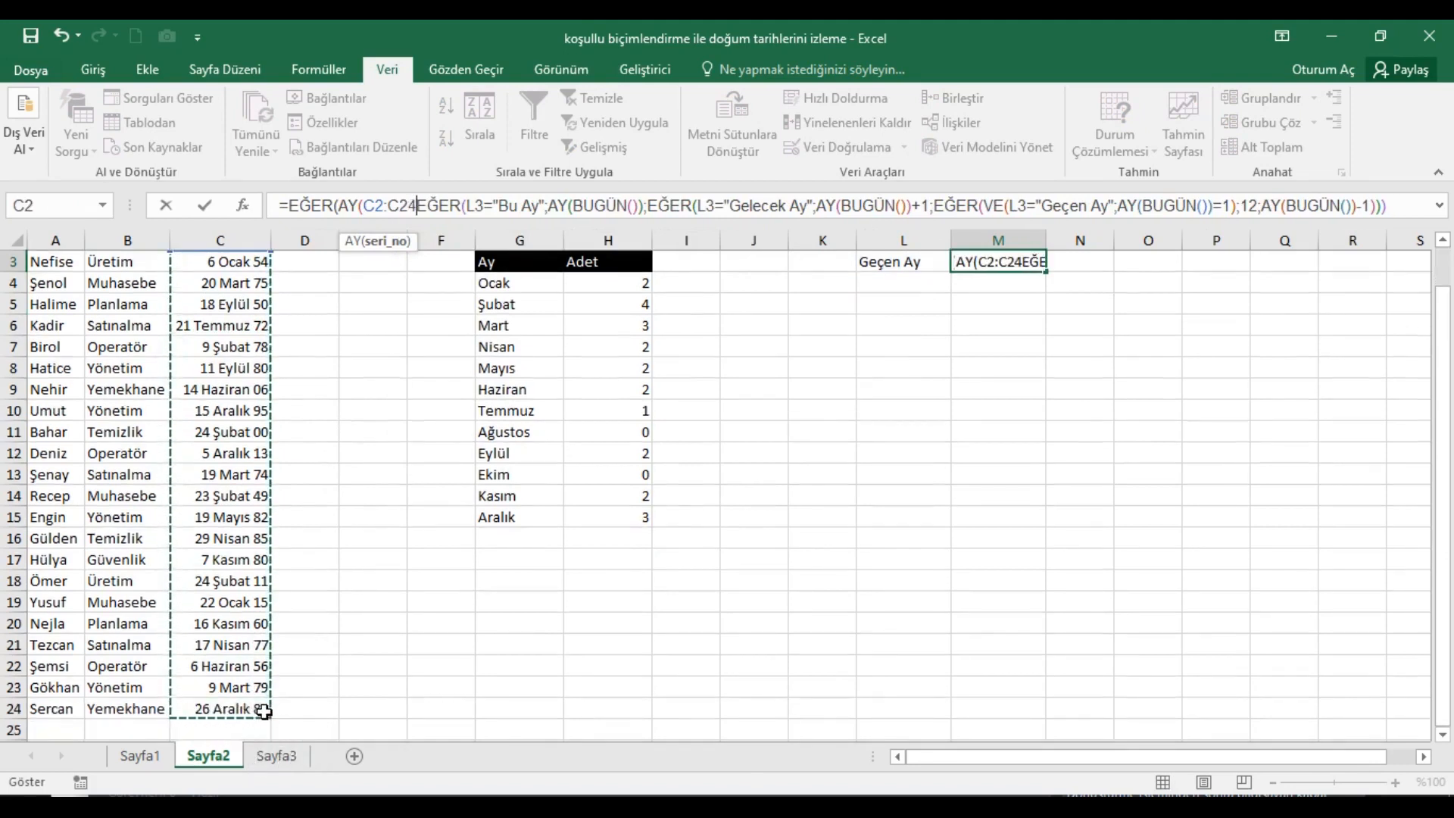
pyautogui.press('F4')
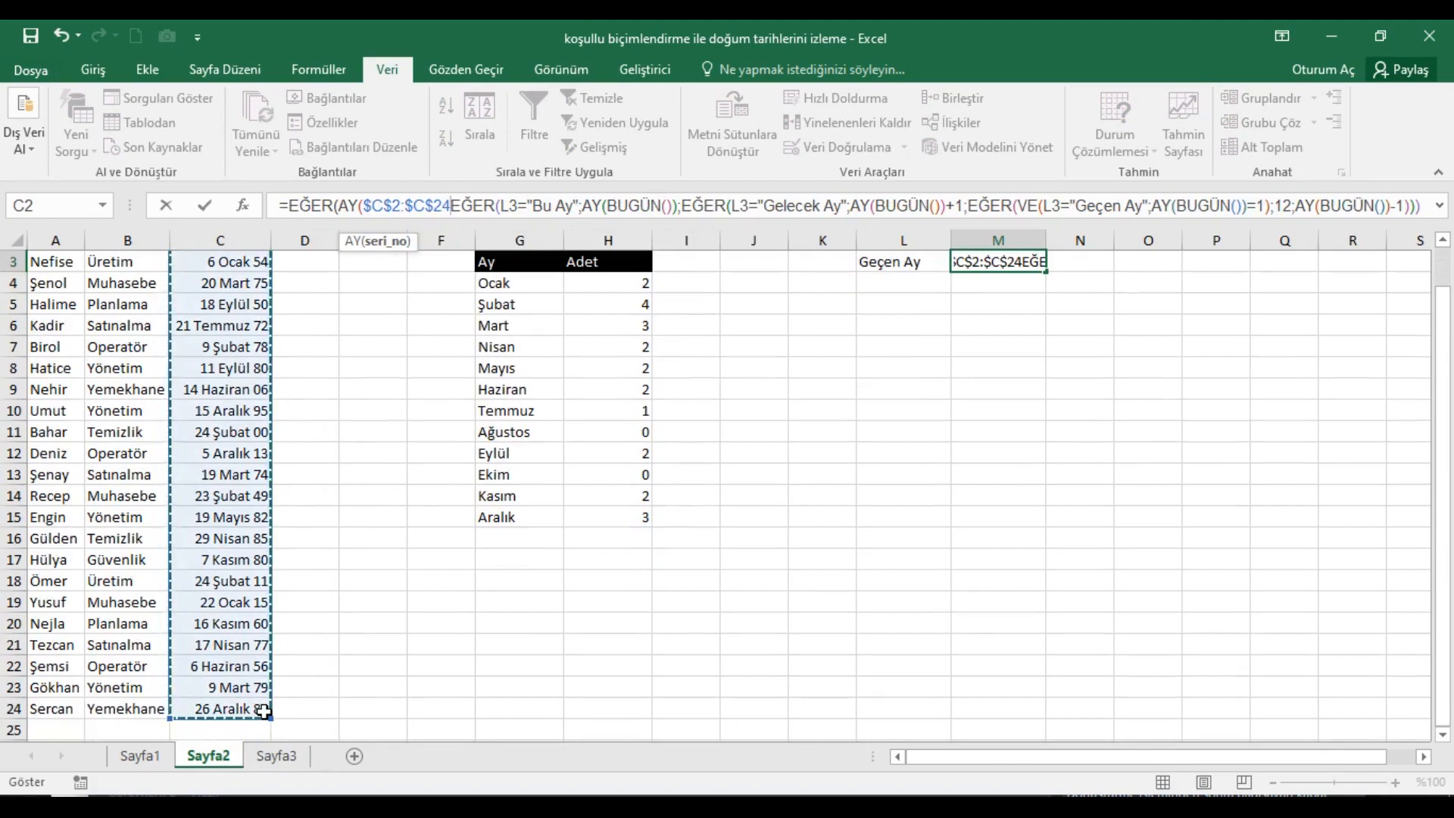
pyautogui.write(')')
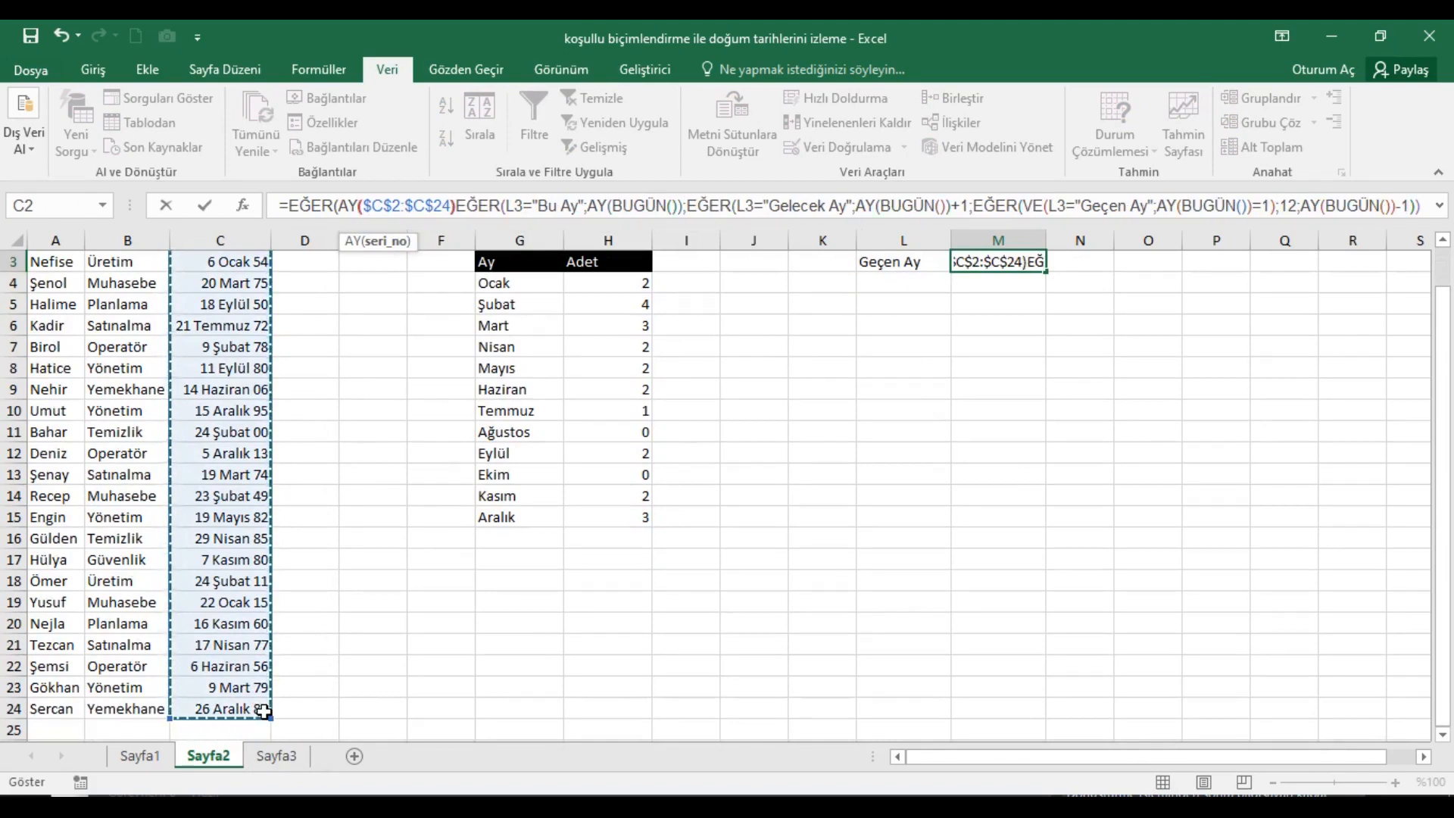
pyautogui.write('=')
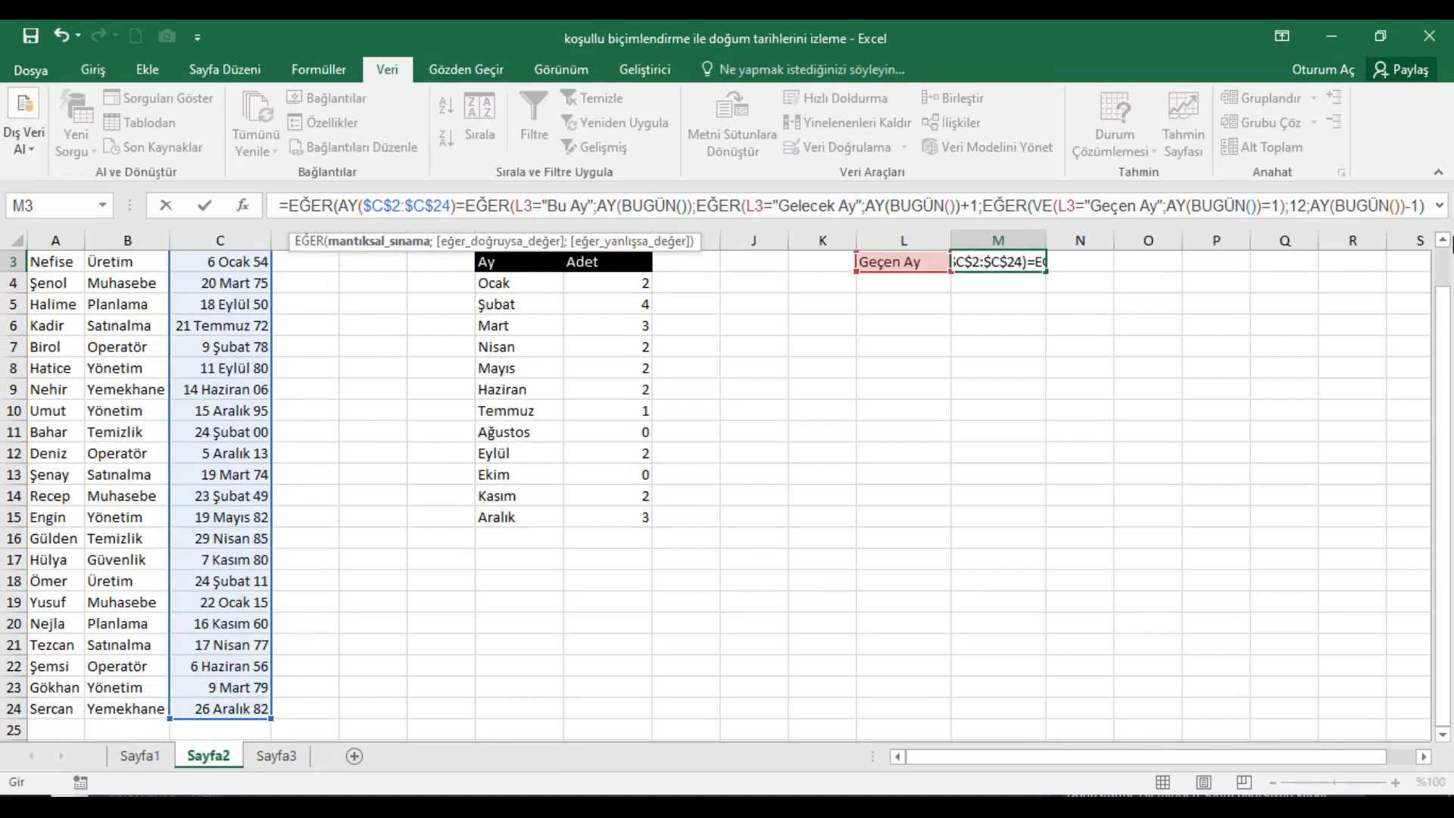
# Step: Complete the outer EĞER in M3 with 1 if true and 0 if false, and enter the formula
pyautogui.click(1439, 205)
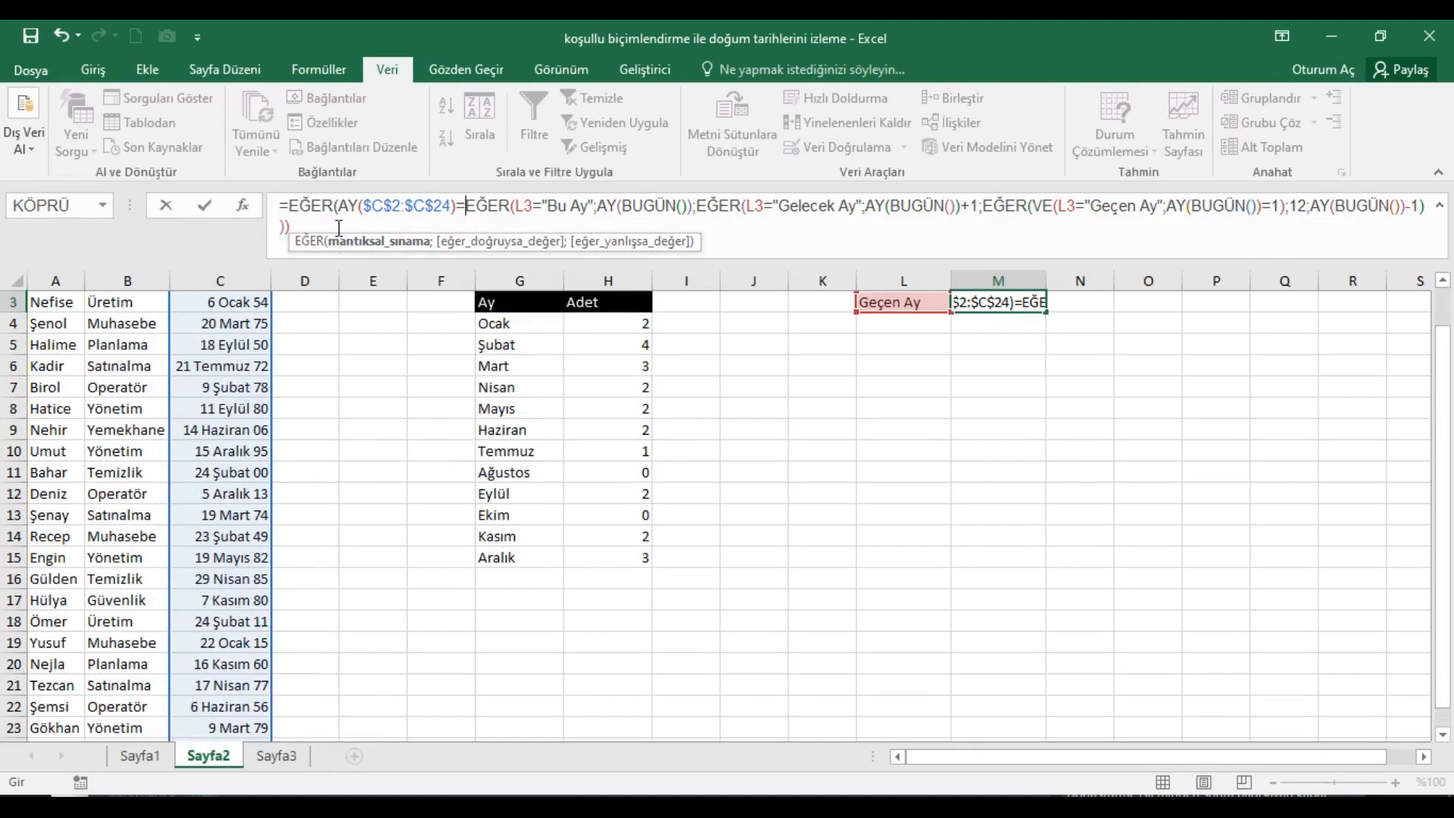
pyautogui.click(363, 228)
pyautogui.write(';')
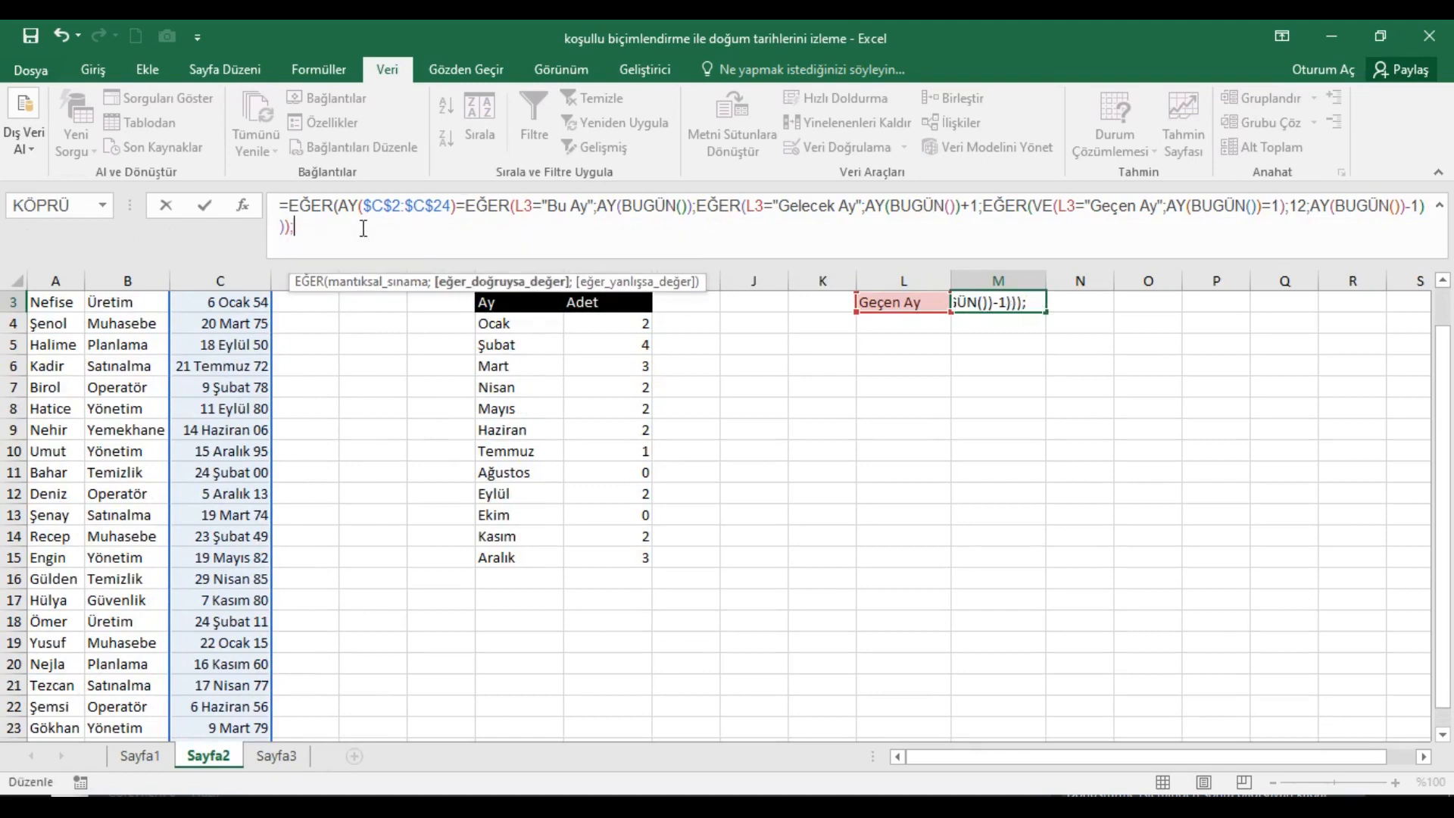
pyautogui.write('1;0)')
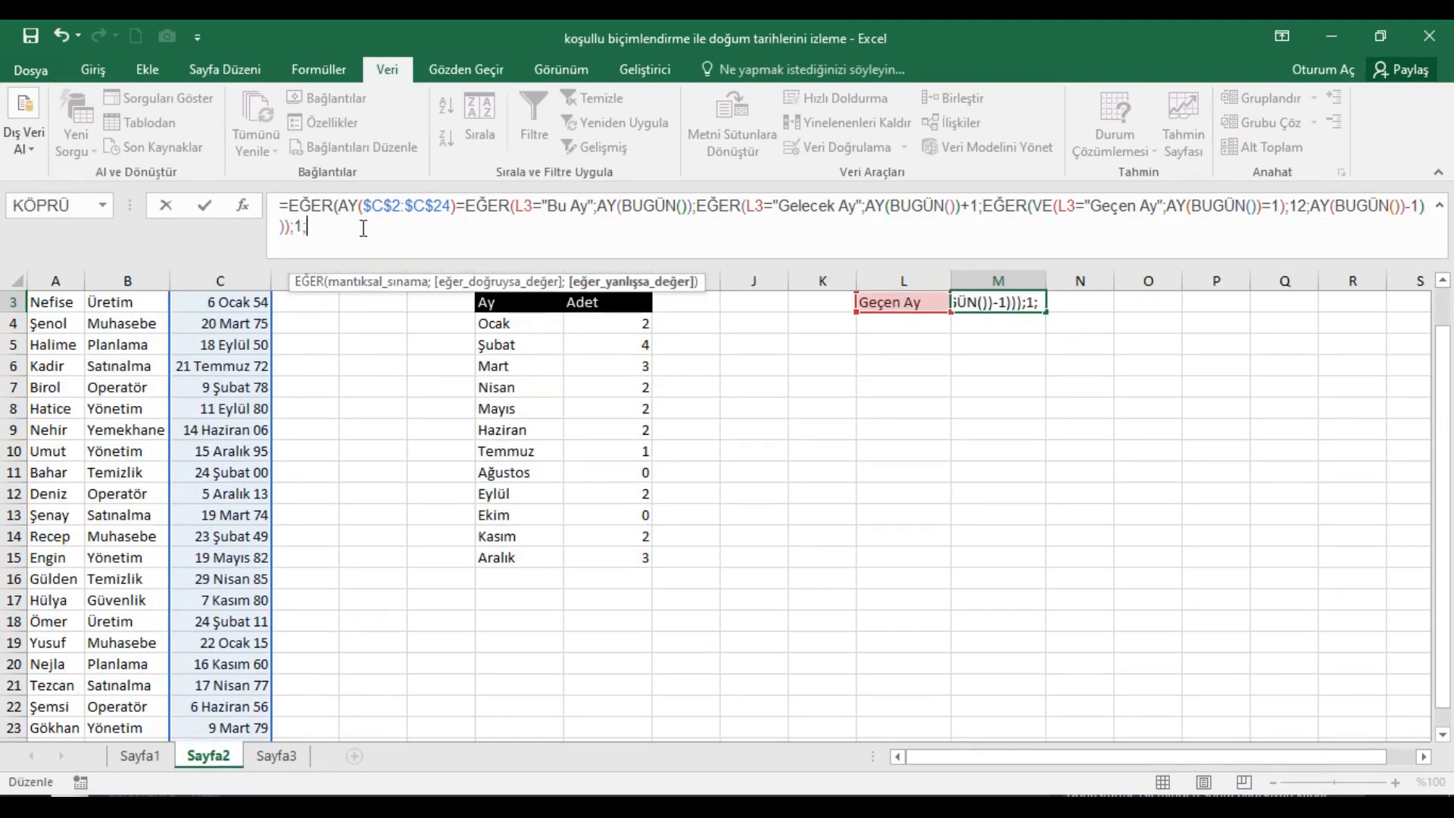
pyautogui.press('Return')
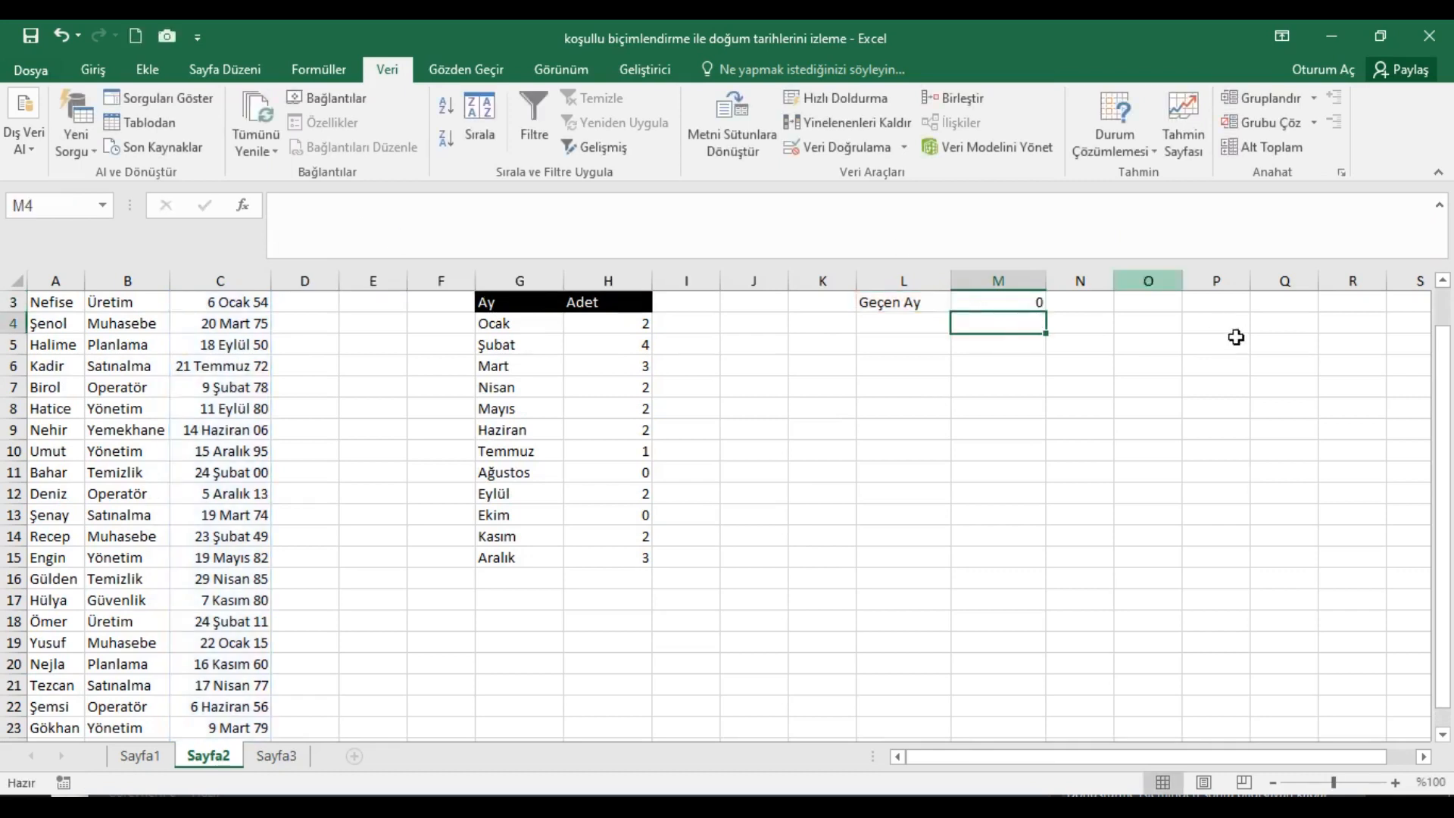
# Step: Check the counting formula in H4 for reference, and wrap M3's whole formula in TOPLA( )
pyautogui.scroll(1, 1237, 334)
pyautogui.click(1038, 348)
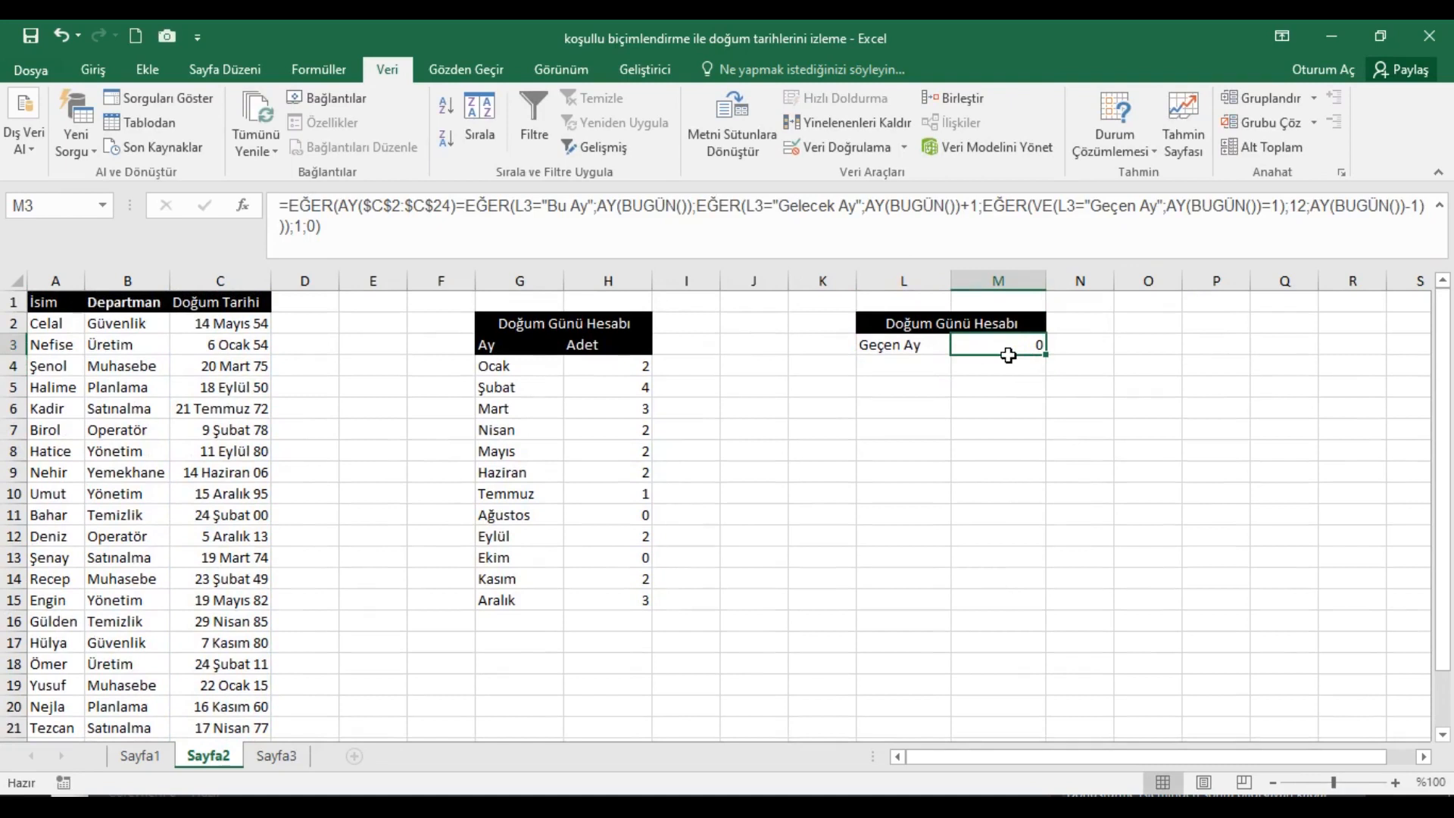
pyautogui.click(644, 375)
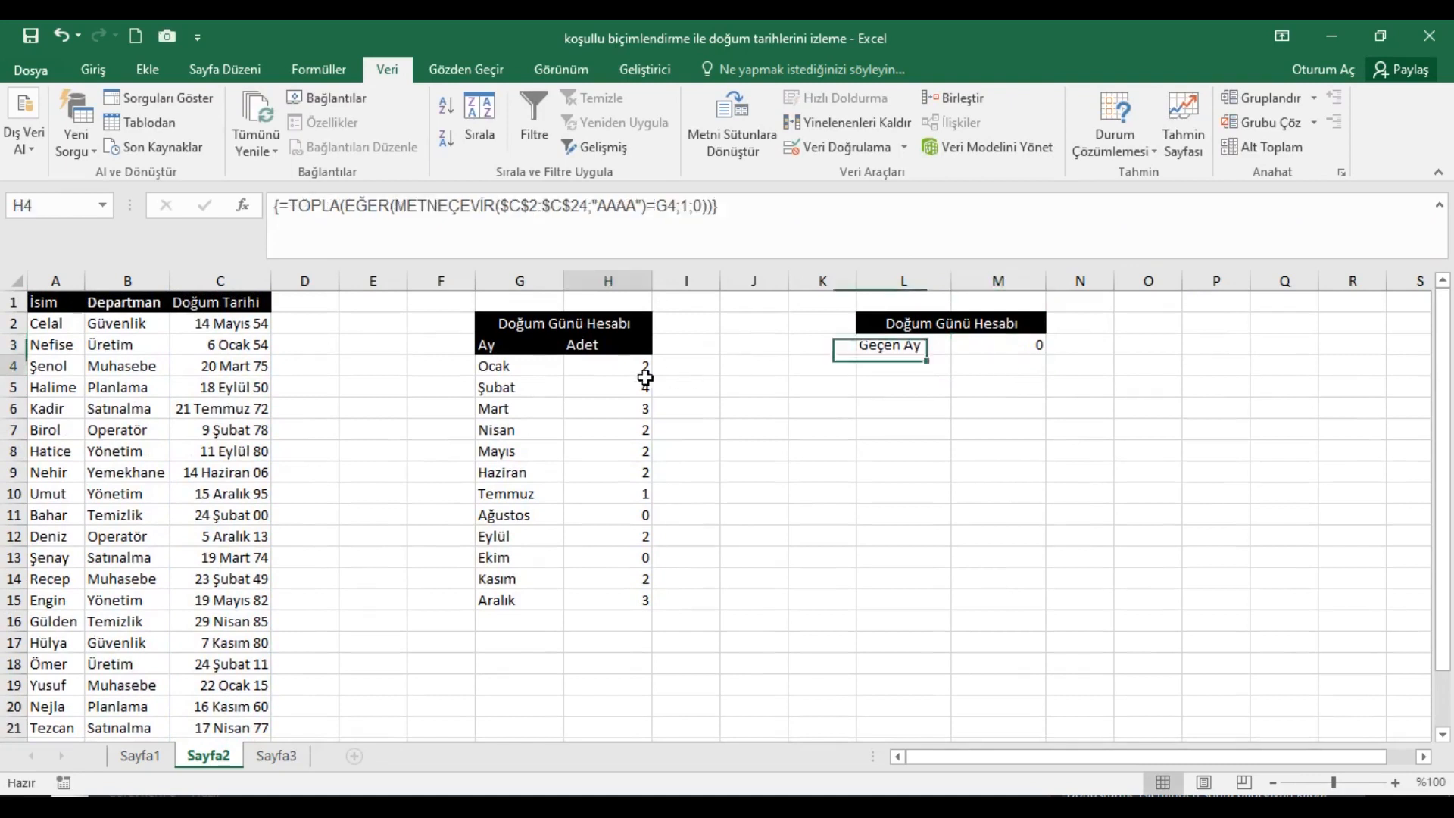
pyautogui.click(1002, 346)
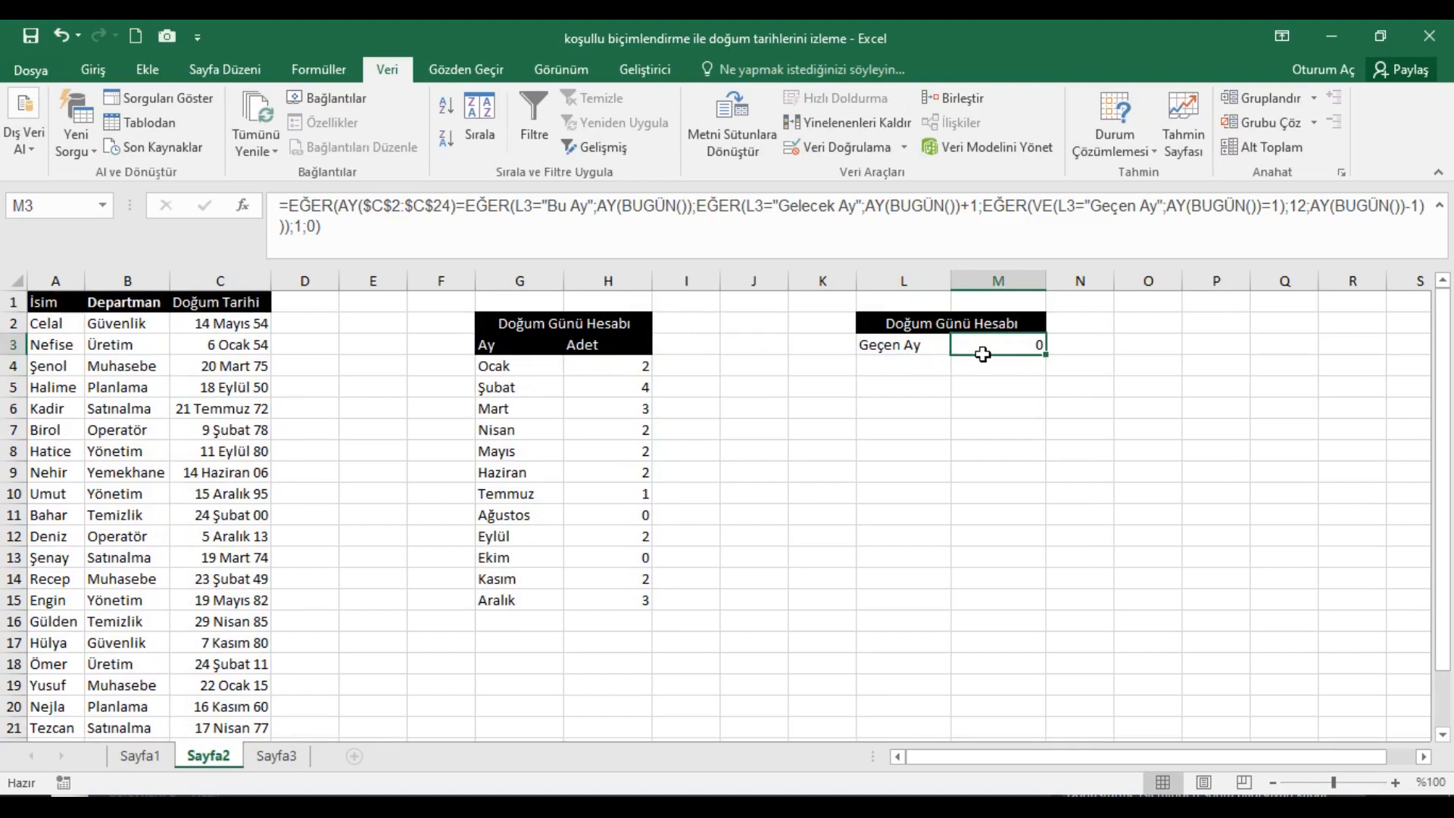
pyautogui.click(291, 209)
pyautogui.write('t')
pyautogui.press('BackSpace')
pyautogui.write('topl')
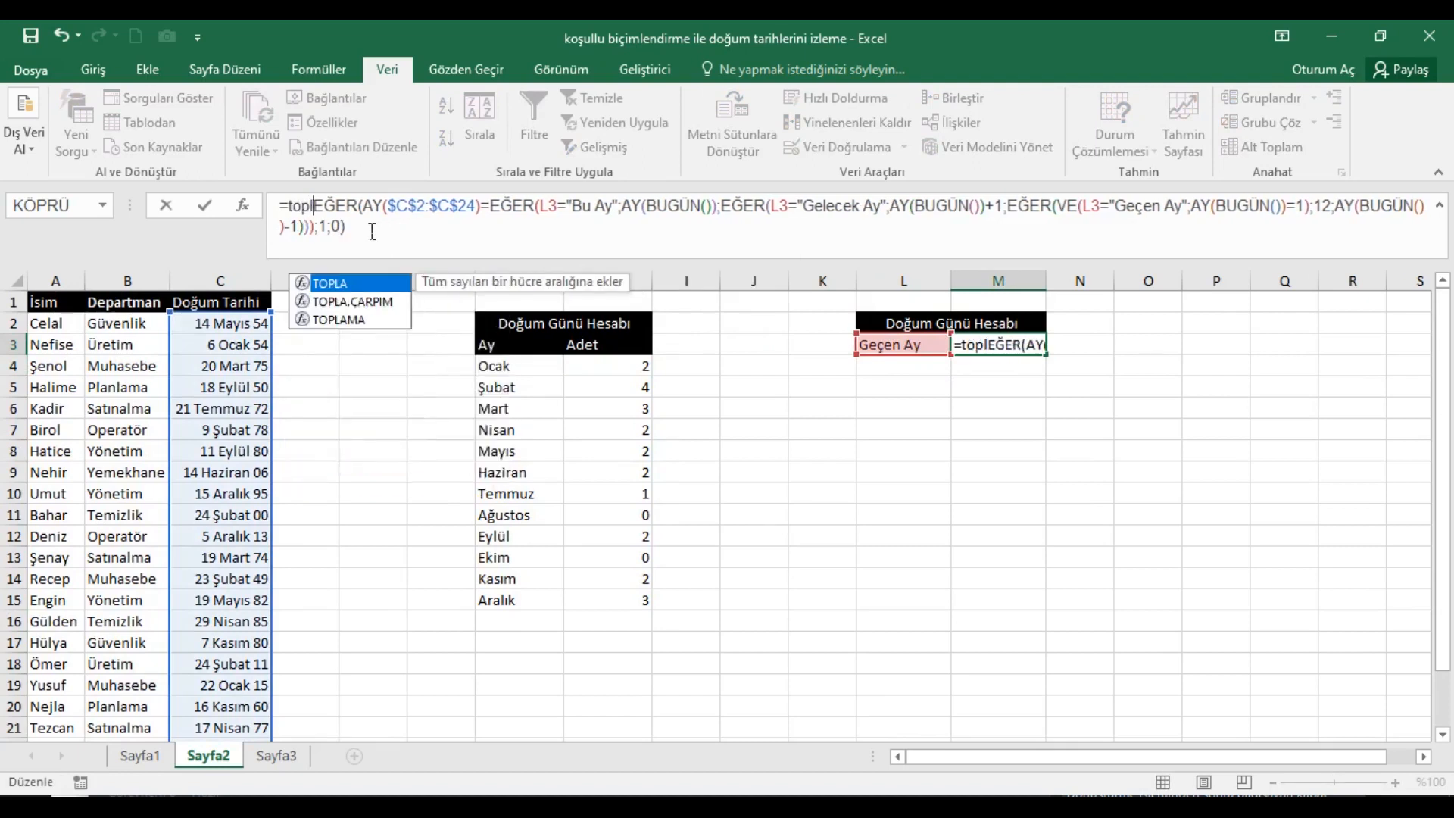
pyautogui.press('Tab')
pyautogui.click(460, 239)
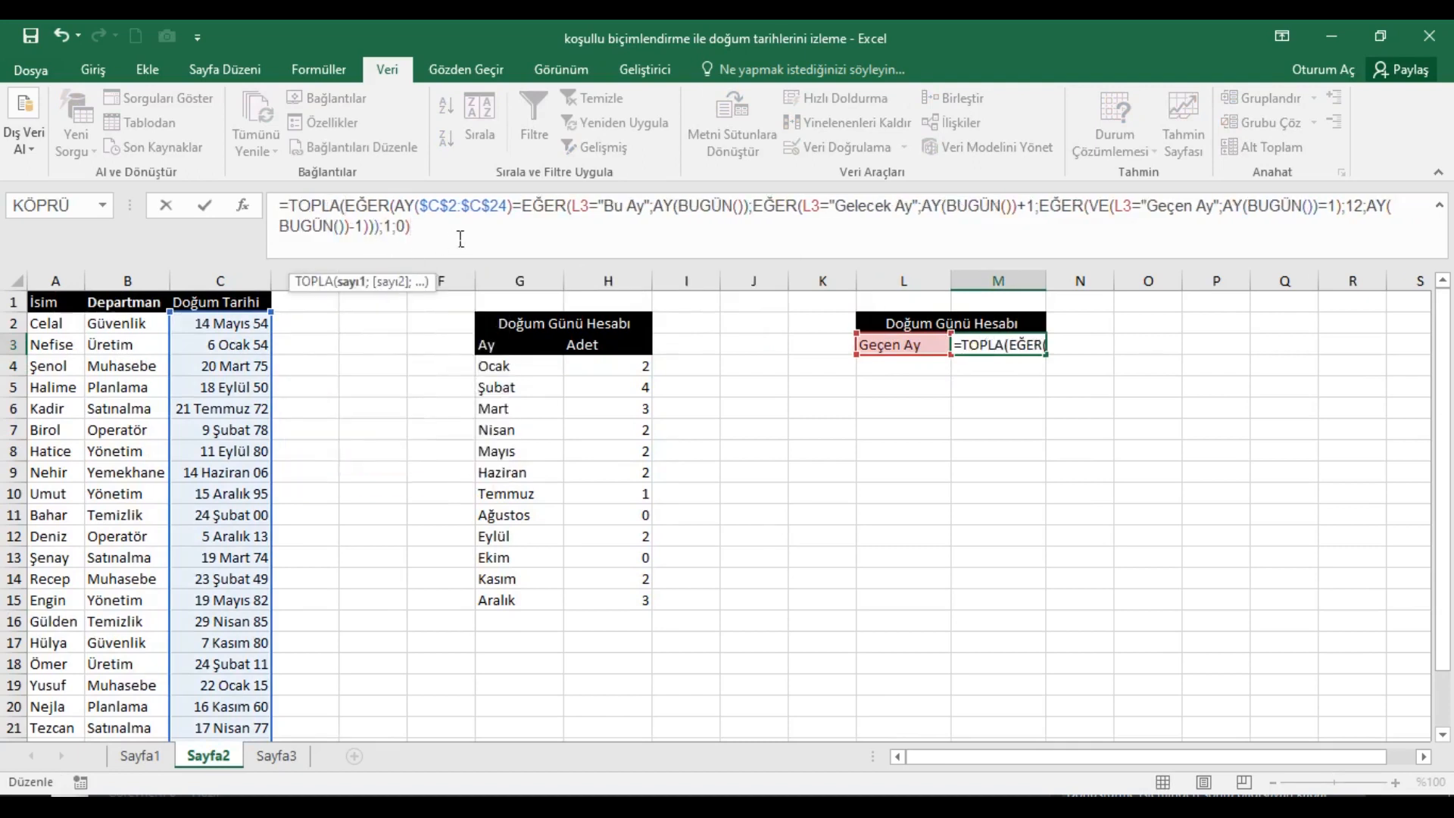
pyautogui.write(')')
pyautogui.press('Return')
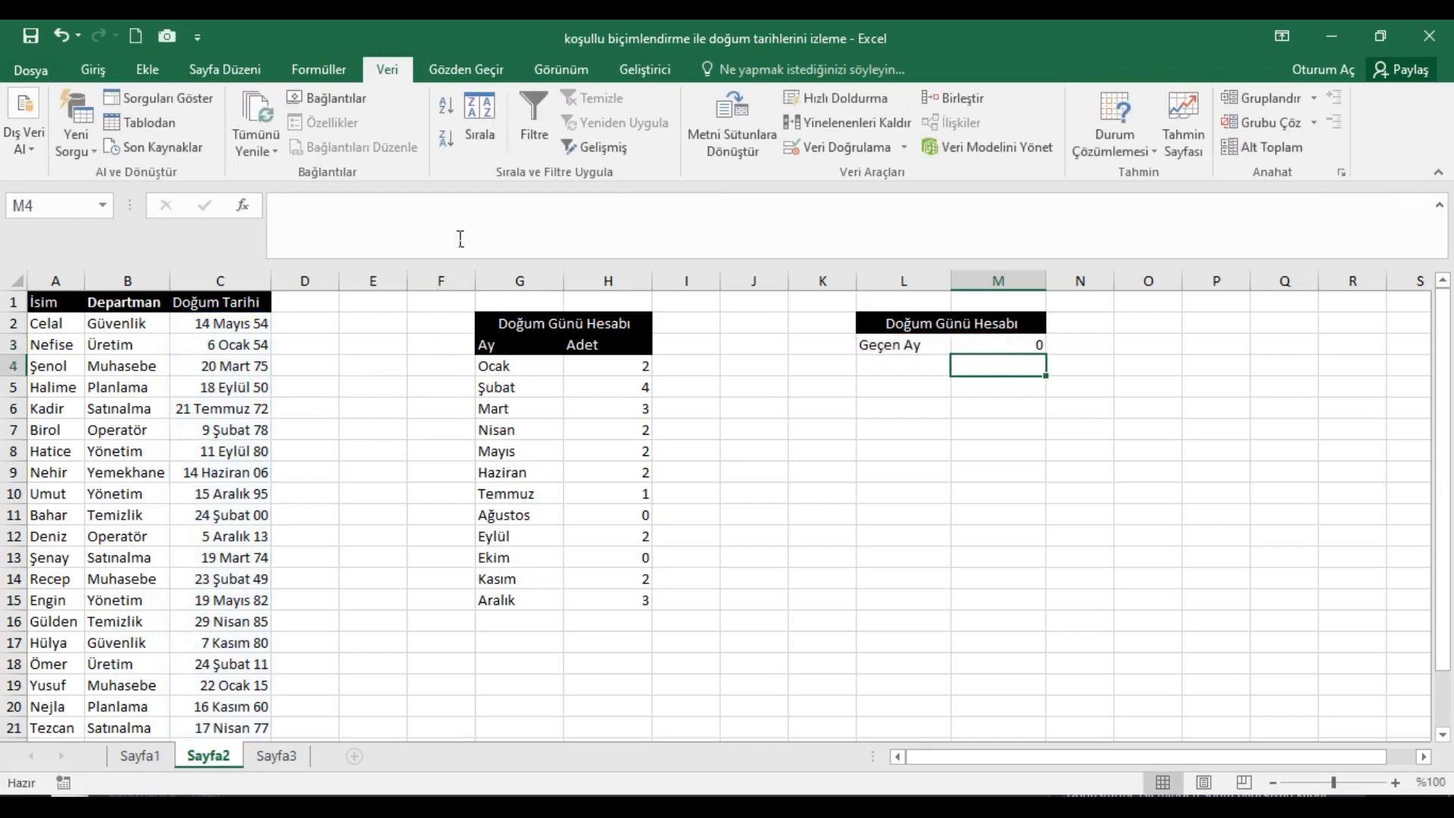
# Step: Re-enter M3's TOPLA formula as an array formula and collapse the expanded formula display
pyautogui.press('Up')
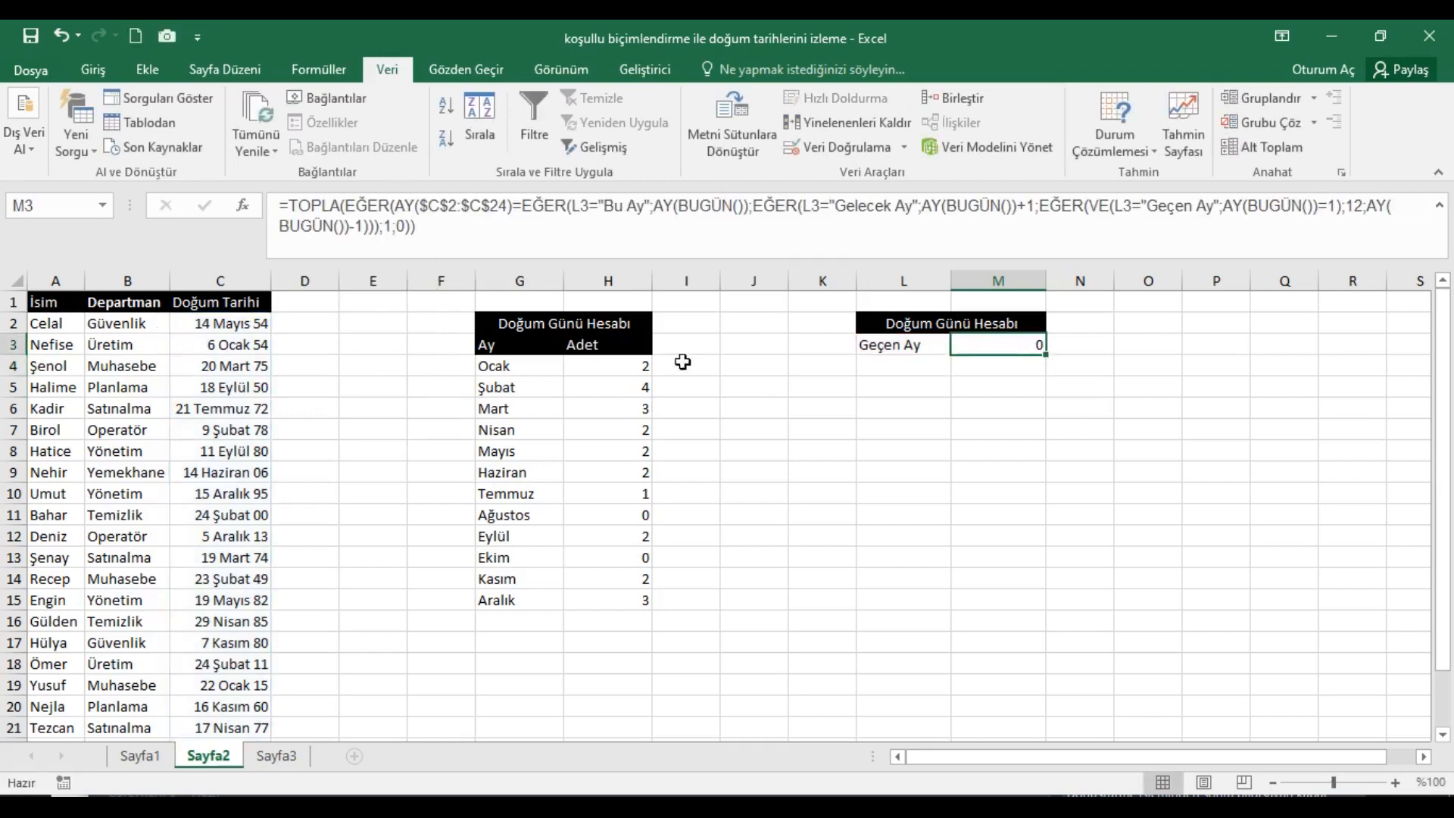
pyautogui.click(576, 256)
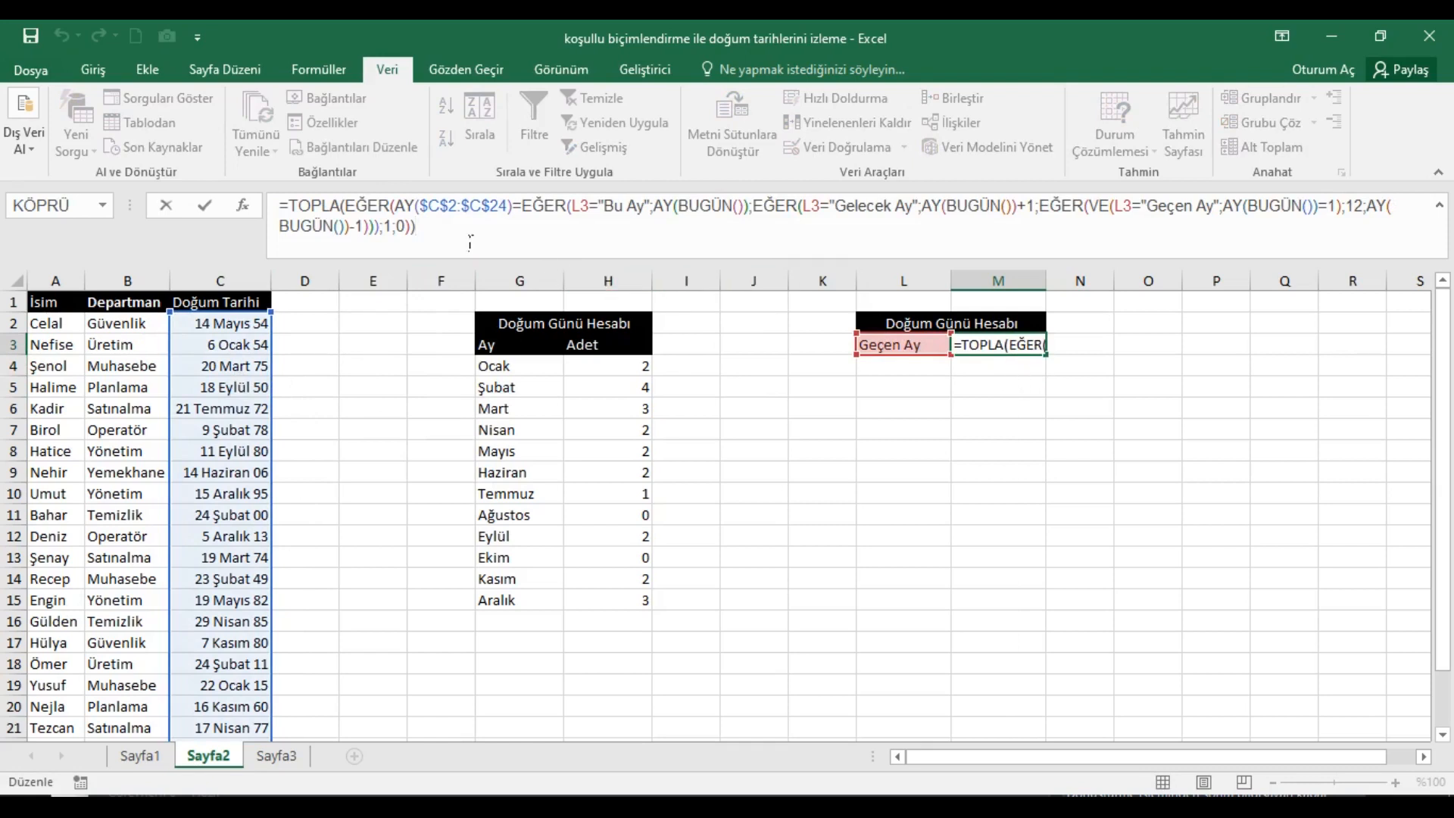
pyautogui.click(470, 239)
pyautogui.hotkey('ctrl', 'shift', 'Return')
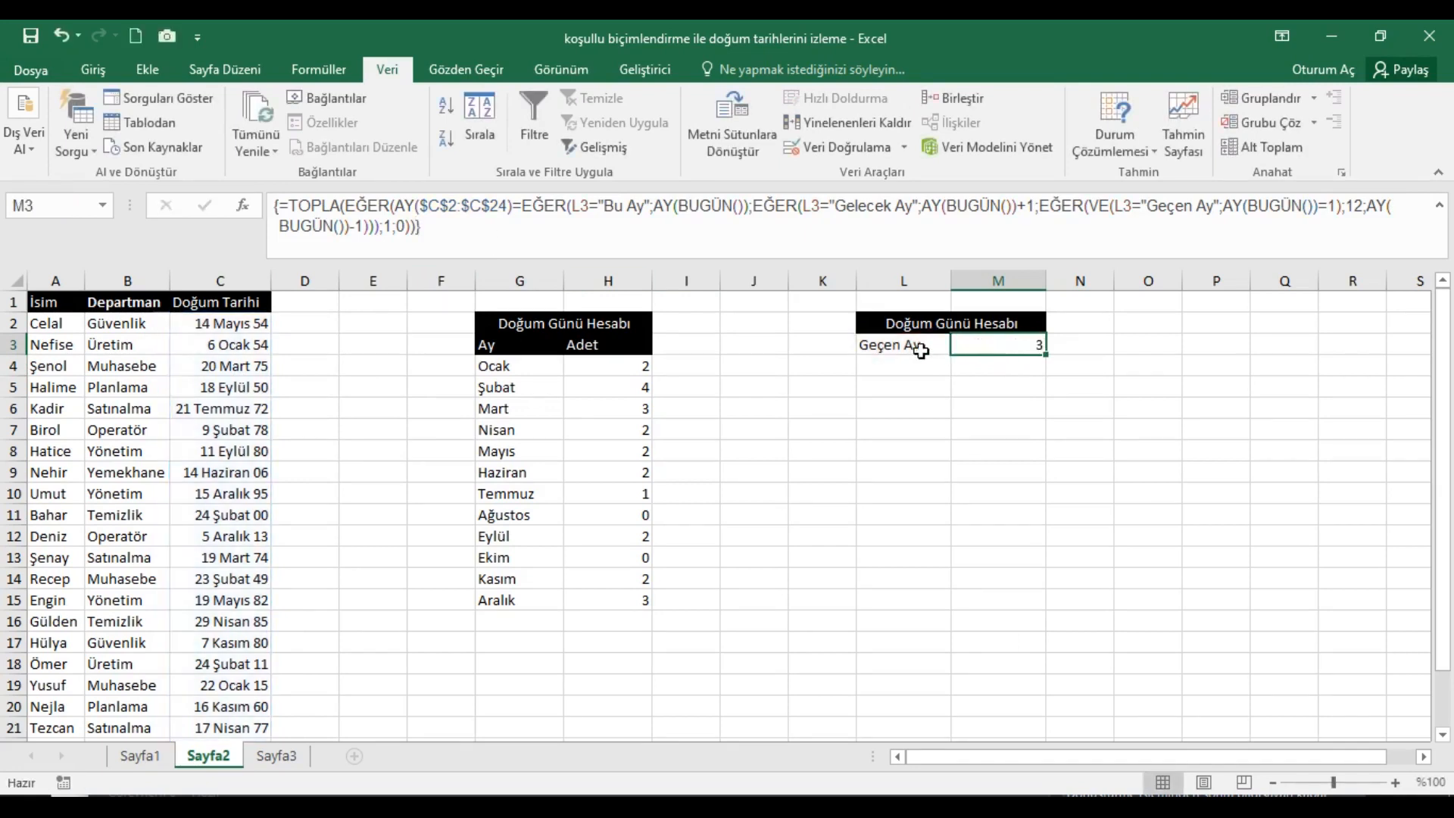
pyautogui.click(1439, 209)
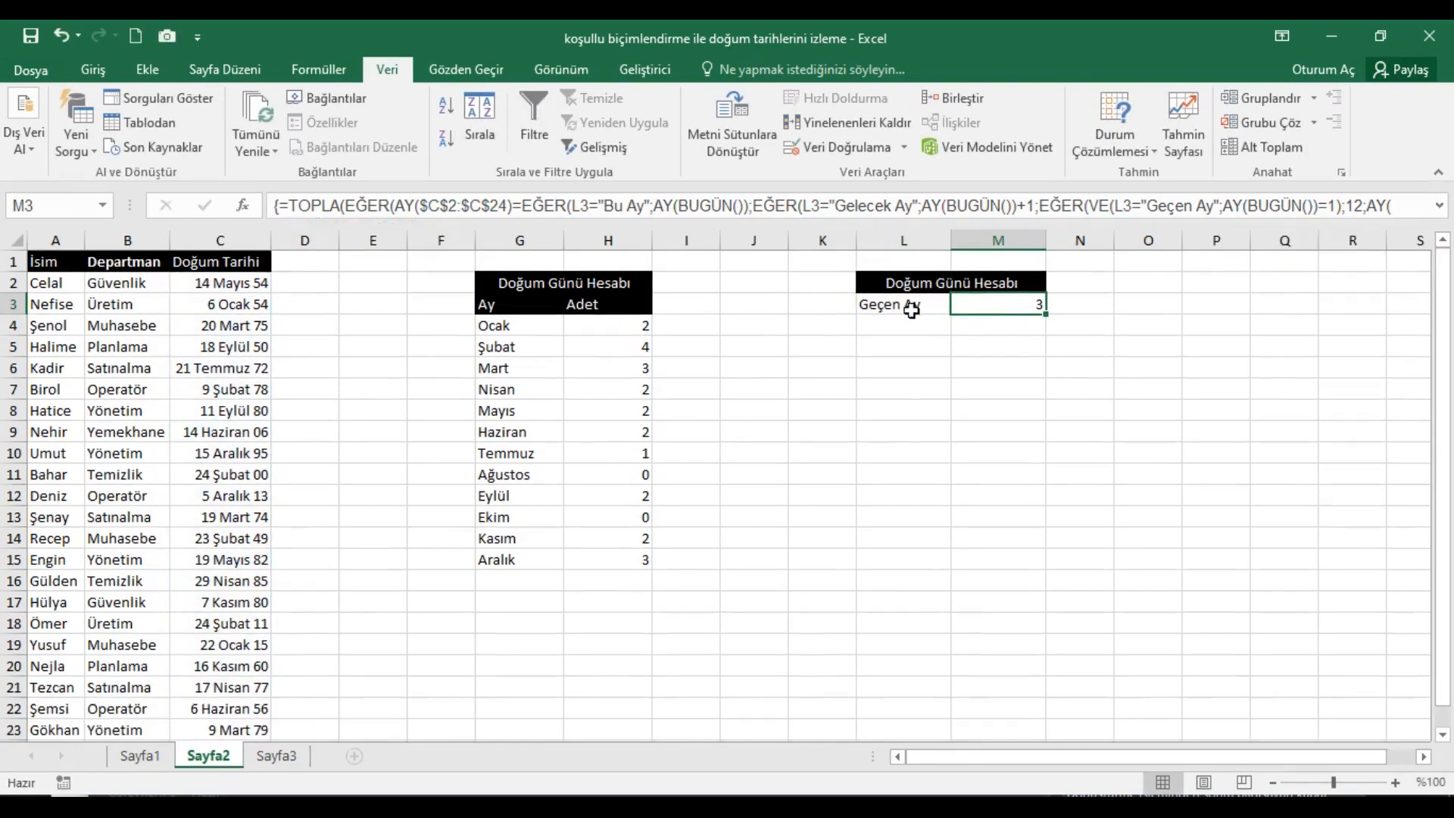
# Step: Choose Geçen Ay in L3's dropdown and compare M3's count with the Aralık count in the monthly table
pyautogui.click(913, 305)
pyautogui.click(960, 303)
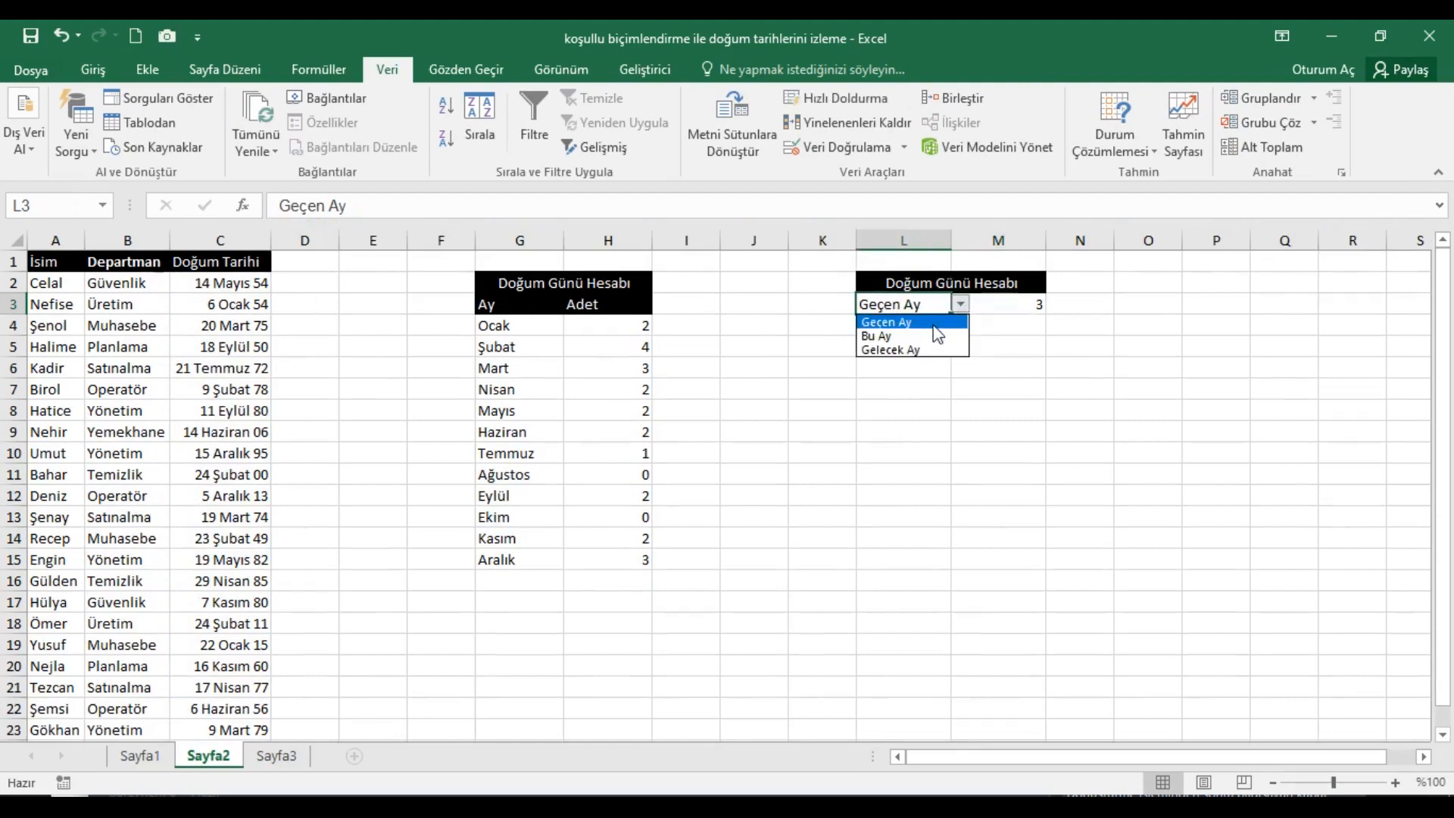
pyautogui.click(934, 327)
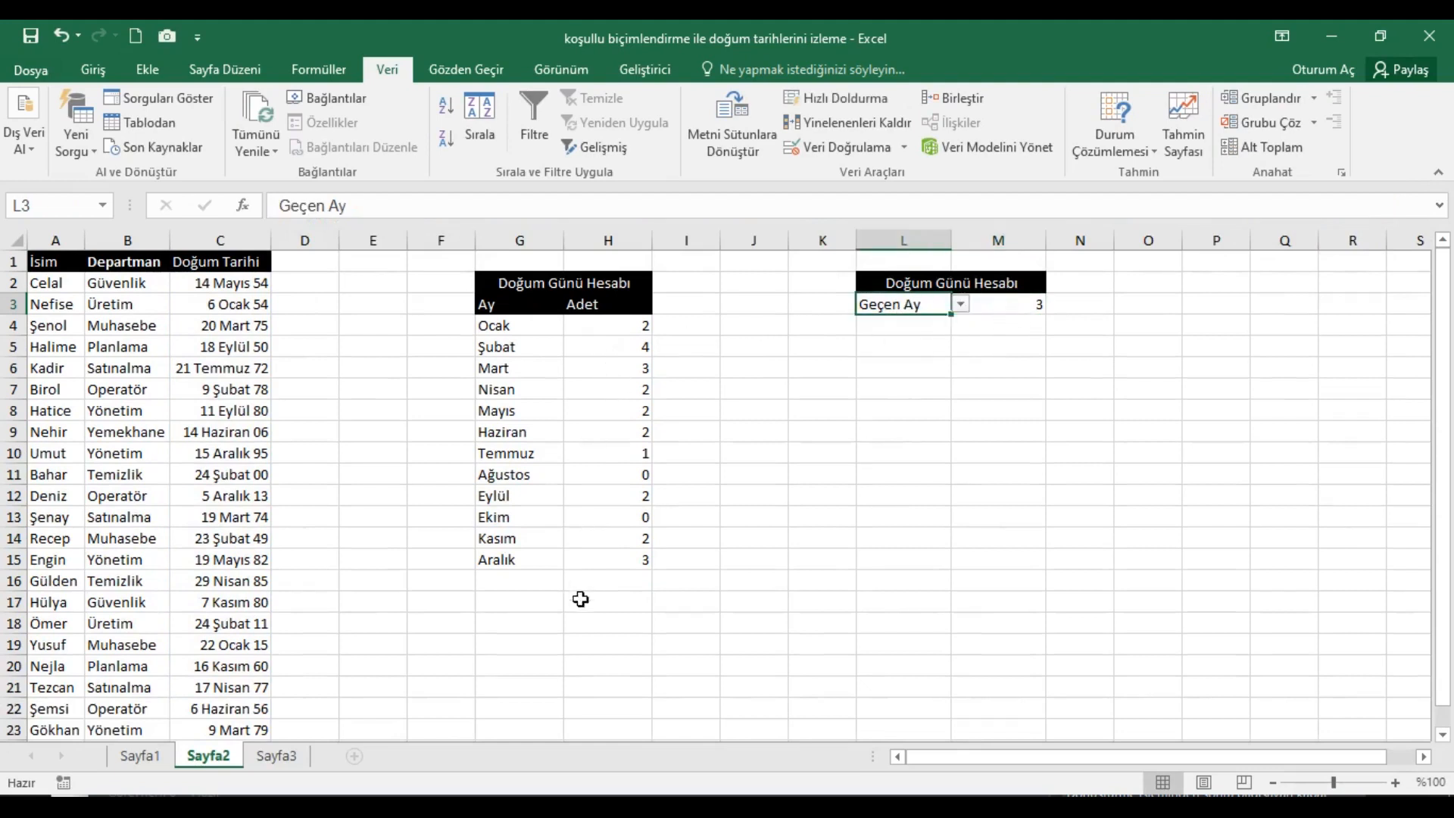
pyautogui.click(623, 565)
# Step: Choose Bu Ay in L3's dropdown and compare M3's count with the Ocak count in the monthly table
pyautogui.click(948, 304)
pyautogui.click(960, 304)
pyautogui.click(903, 322)
pyautogui.click(1000, 307)
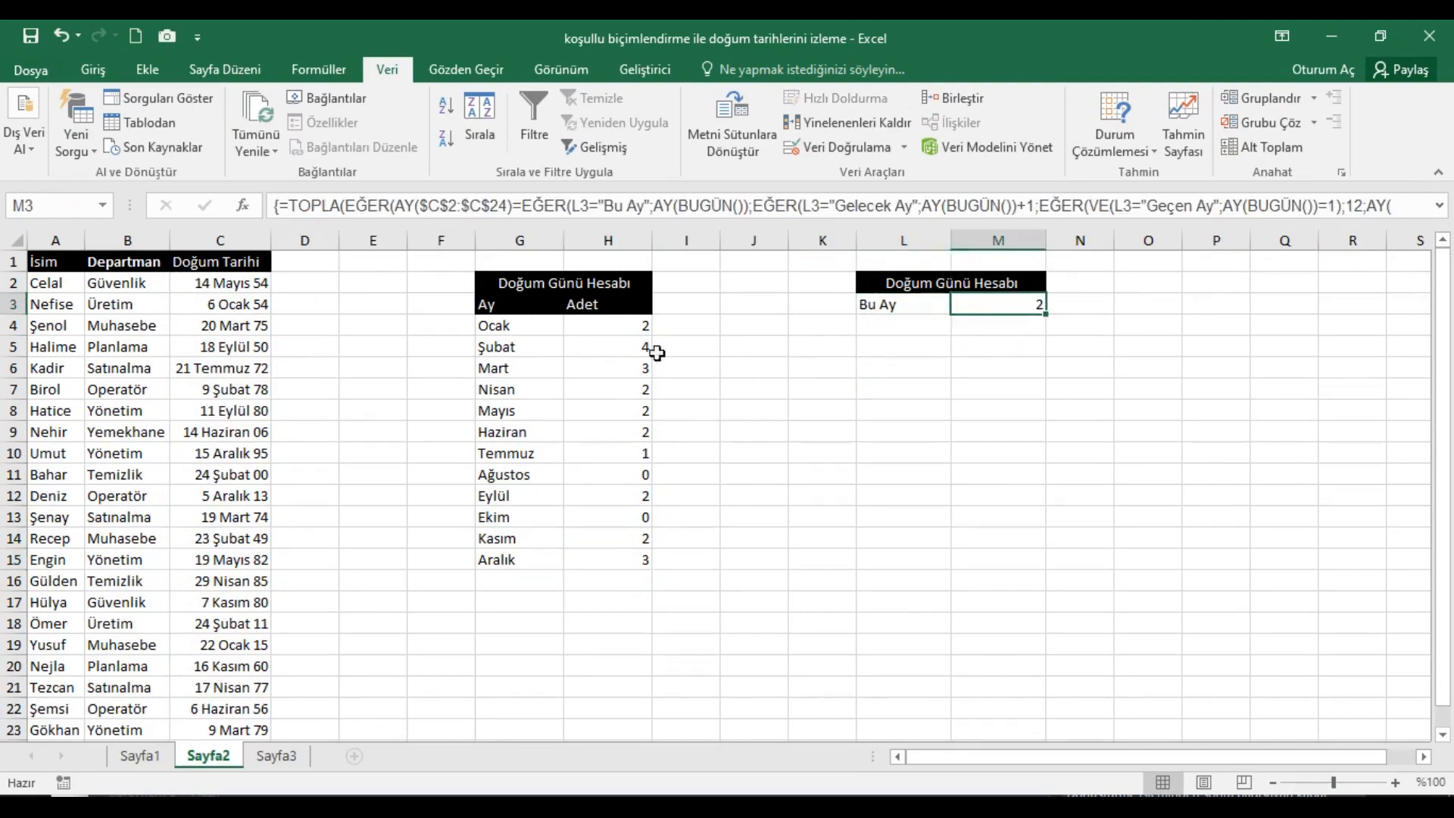
pyautogui.click(608, 331)
# Step: Set L3's dropdown to Gelecek Ay and check the resulting birthday count in M3
pyautogui.click(894, 304)
pyautogui.click(961, 304)
pyautogui.click(901, 350)
pyautogui.click(1001, 309)
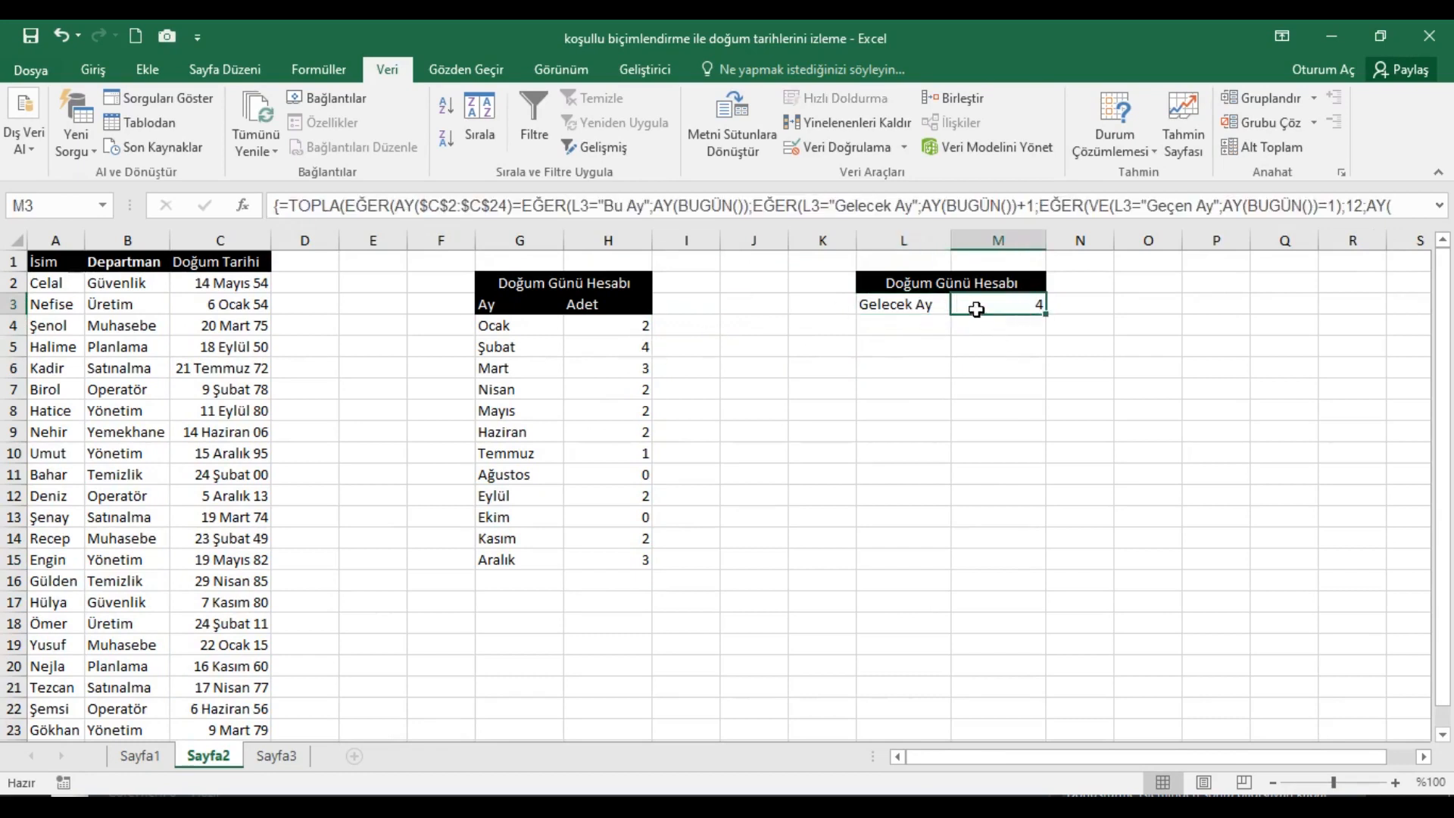
pyautogui.click(929, 307)
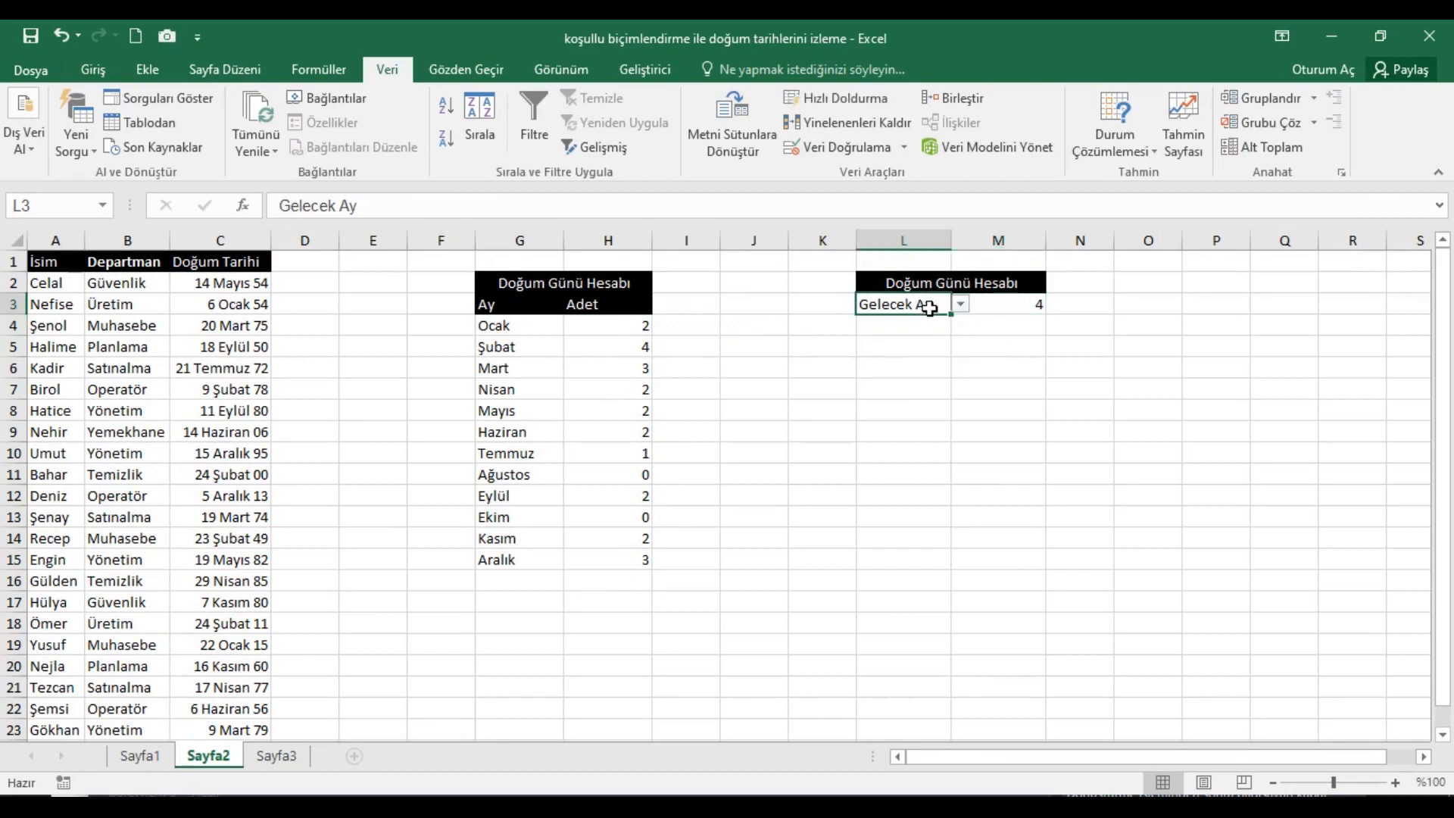
pyautogui.moveTo(63, 283); pyautogui.dragTo(247, 708)
pyautogui.scroll(1, 273, 515)
pyautogui.click(241, 287)
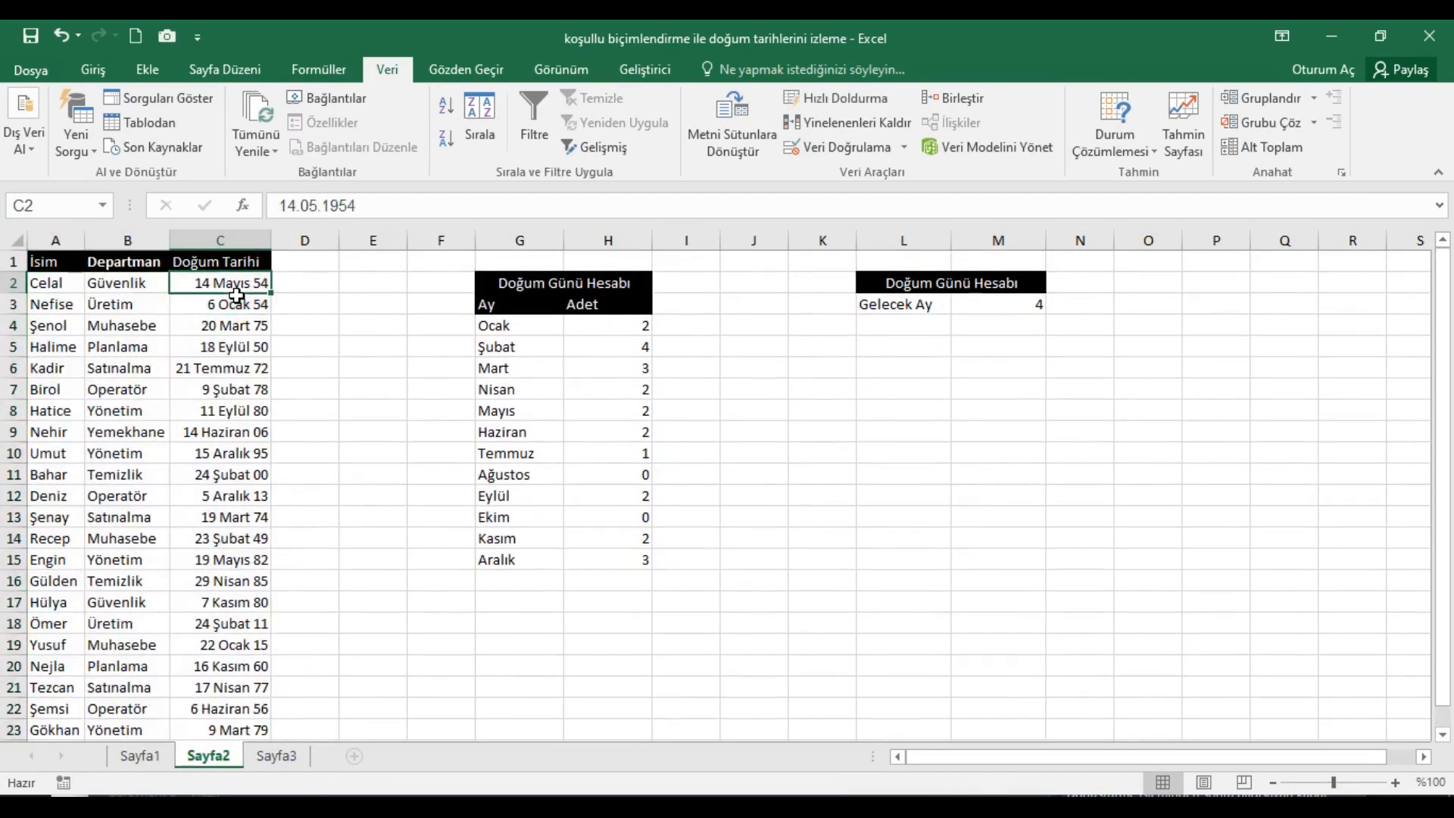
pyautogui.click(314, 295)
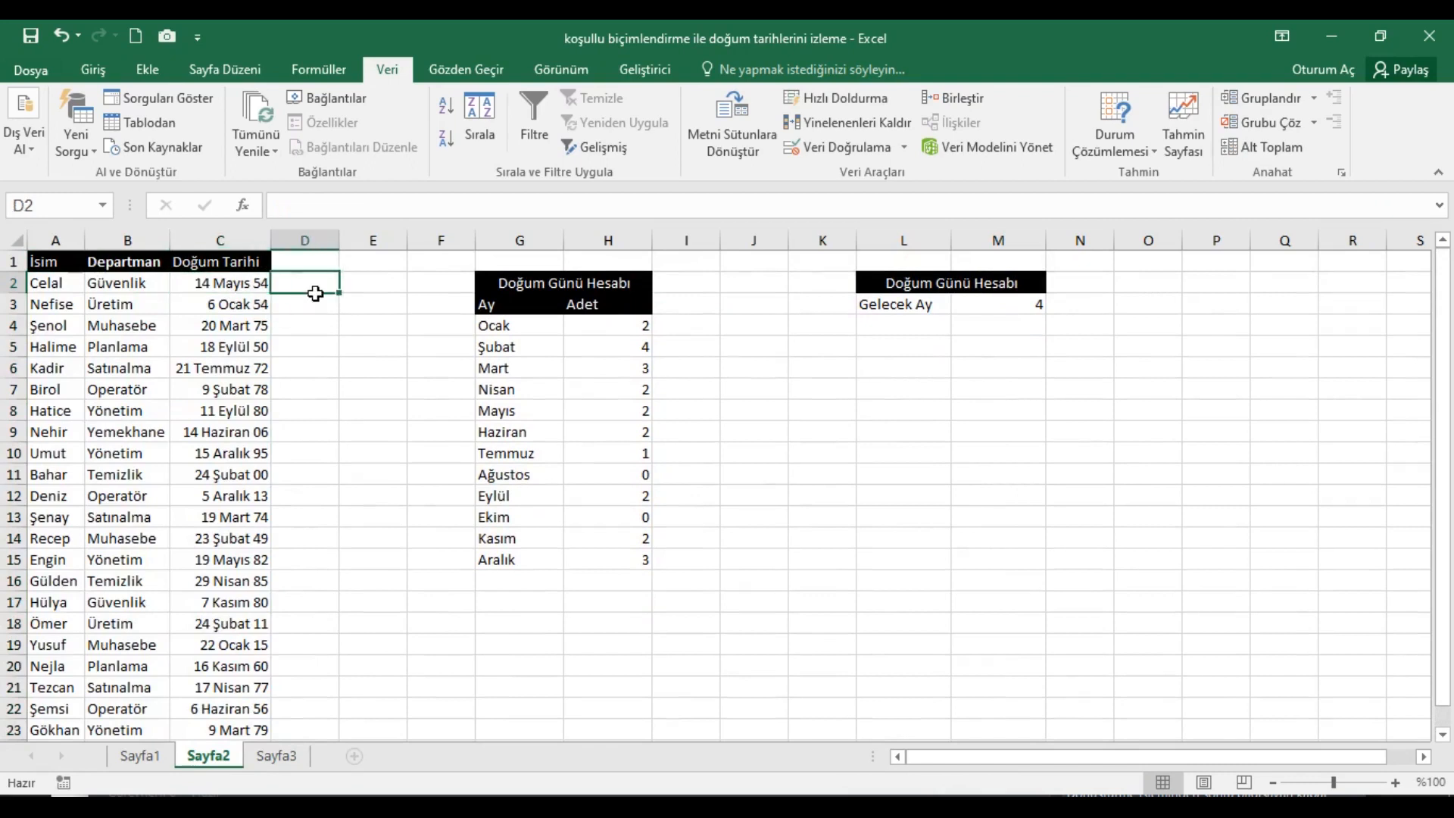
pyautogui.click(257, 292)
# Step: Begin a formula in D2 that extracts the month of the birth date with its column locked, =AY($C2)
pyautogui.click(315, 294)
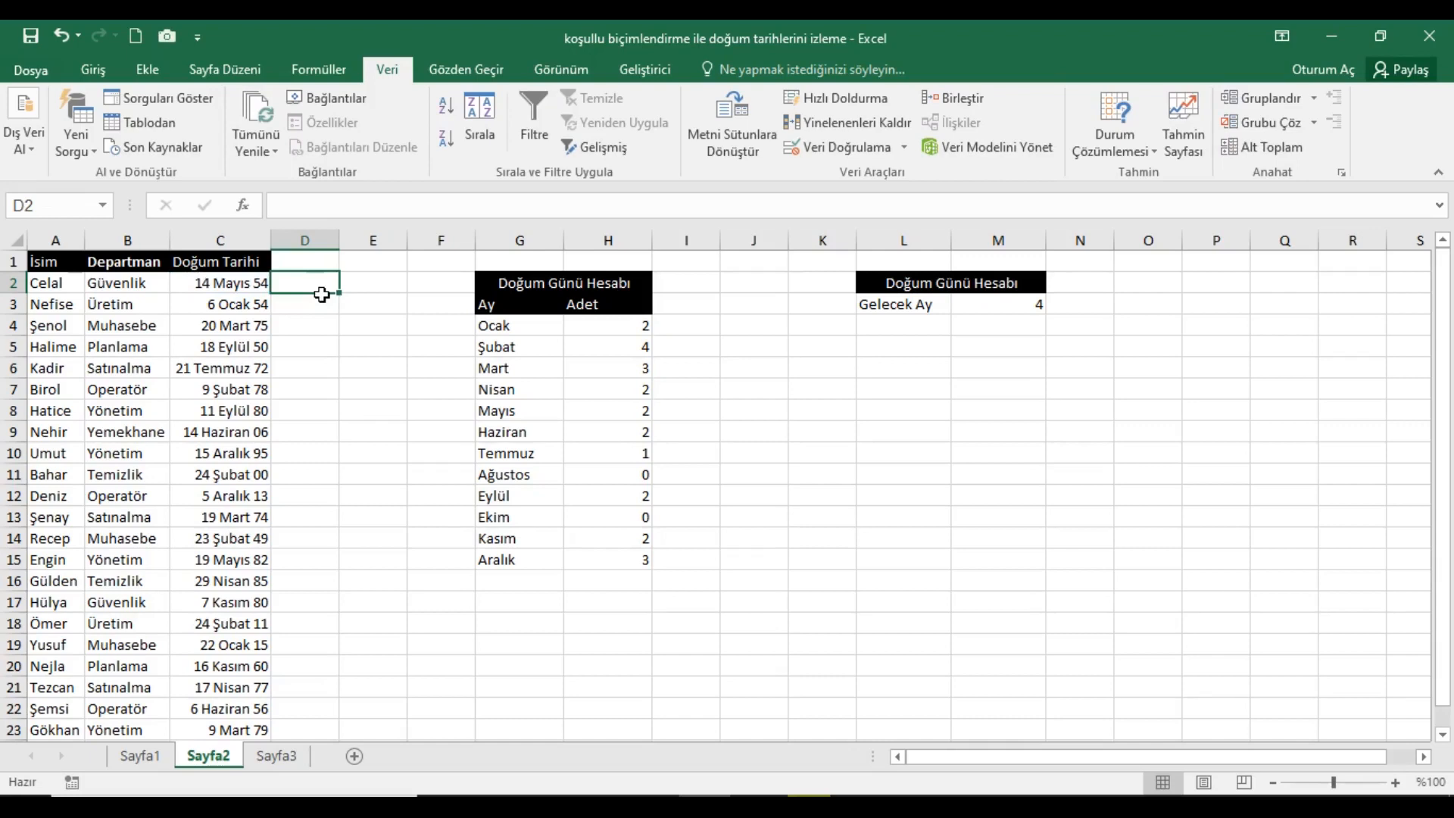
pyautogui.write('=')
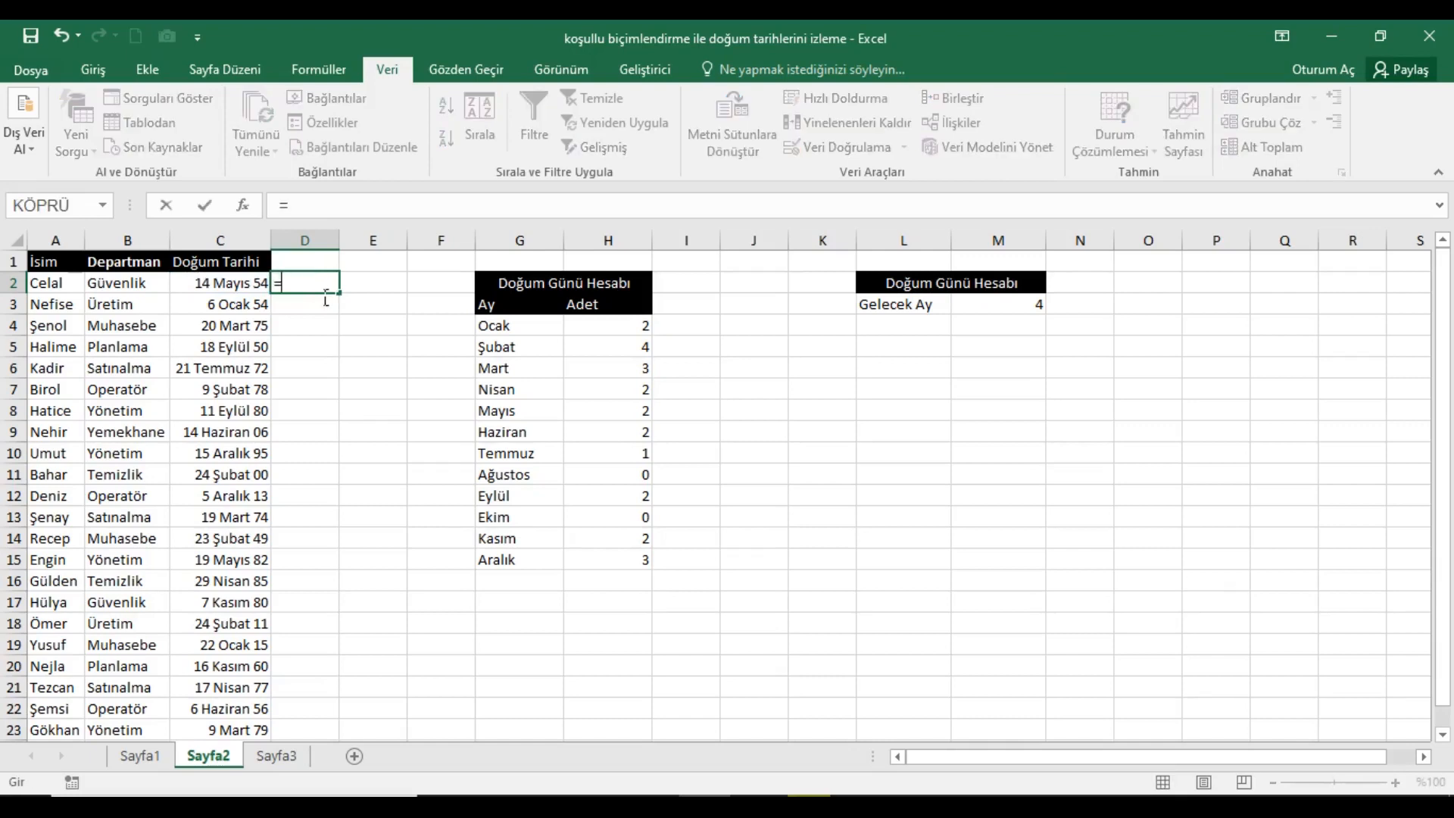
pyautogui.write('ay')
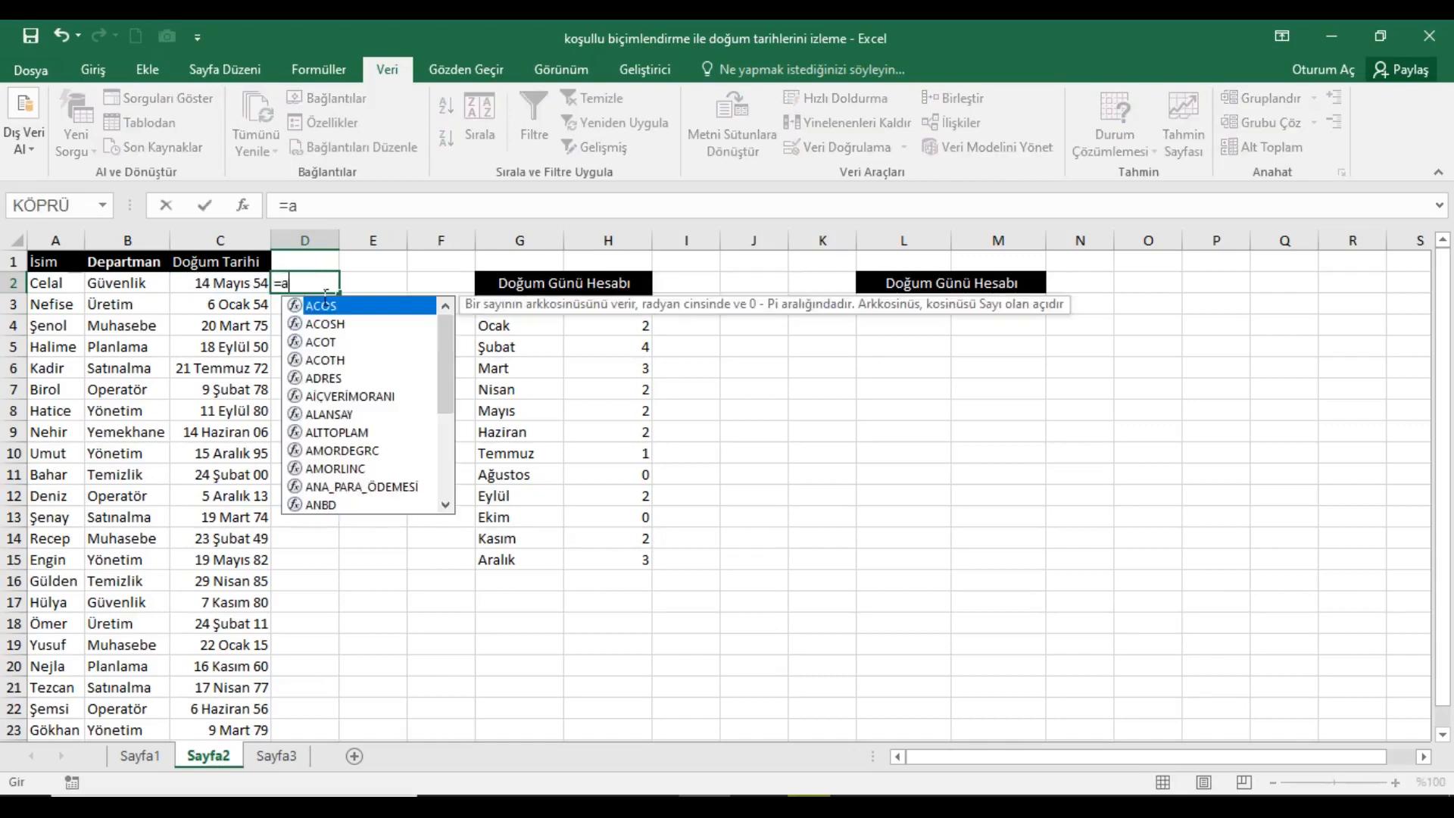
pyautogui.press('Tab')
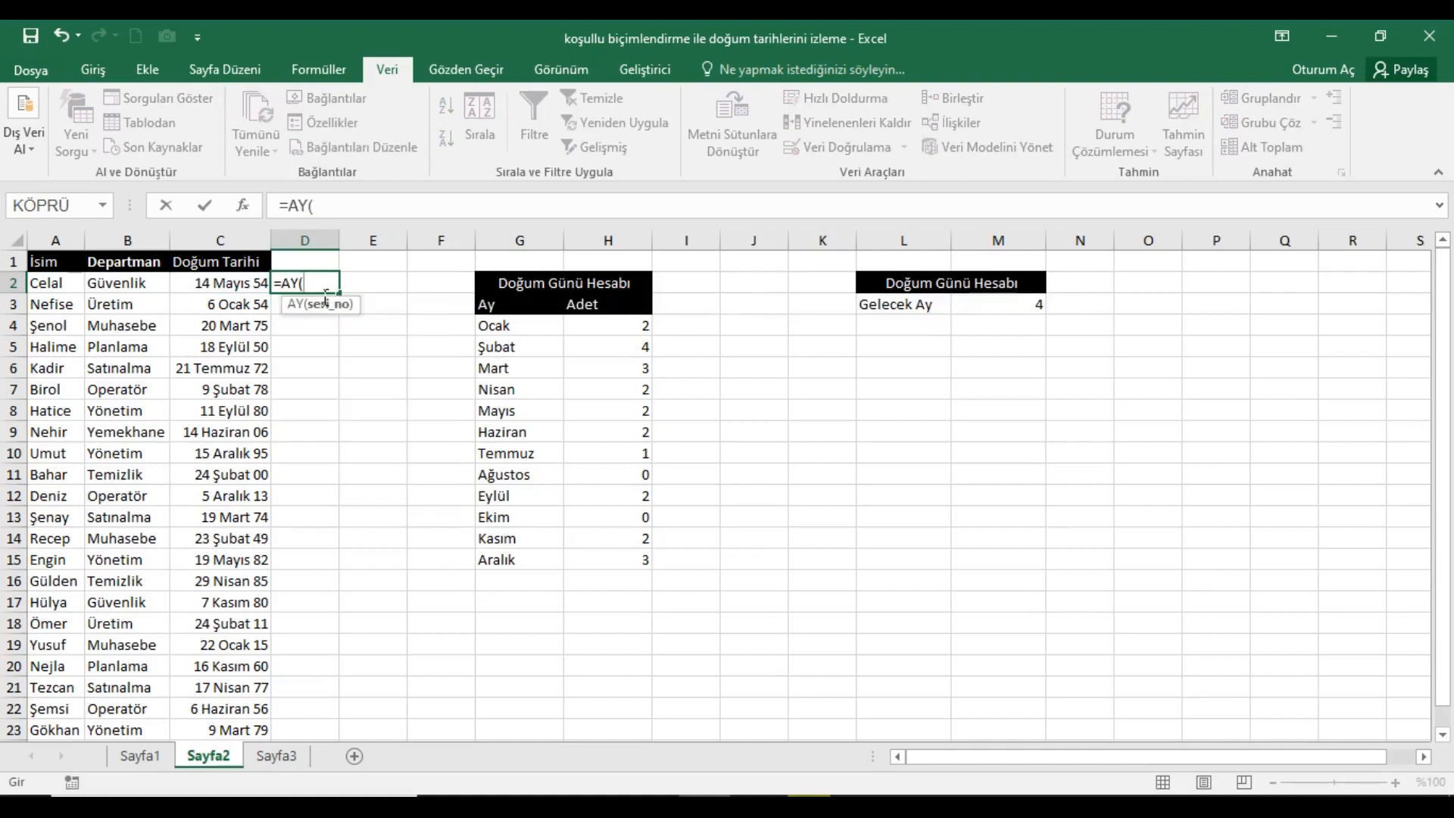
pyautogui.press('Left')
pyautogui.press('F4')
pyautogui.press('F4')
pyautogui.press('F4')
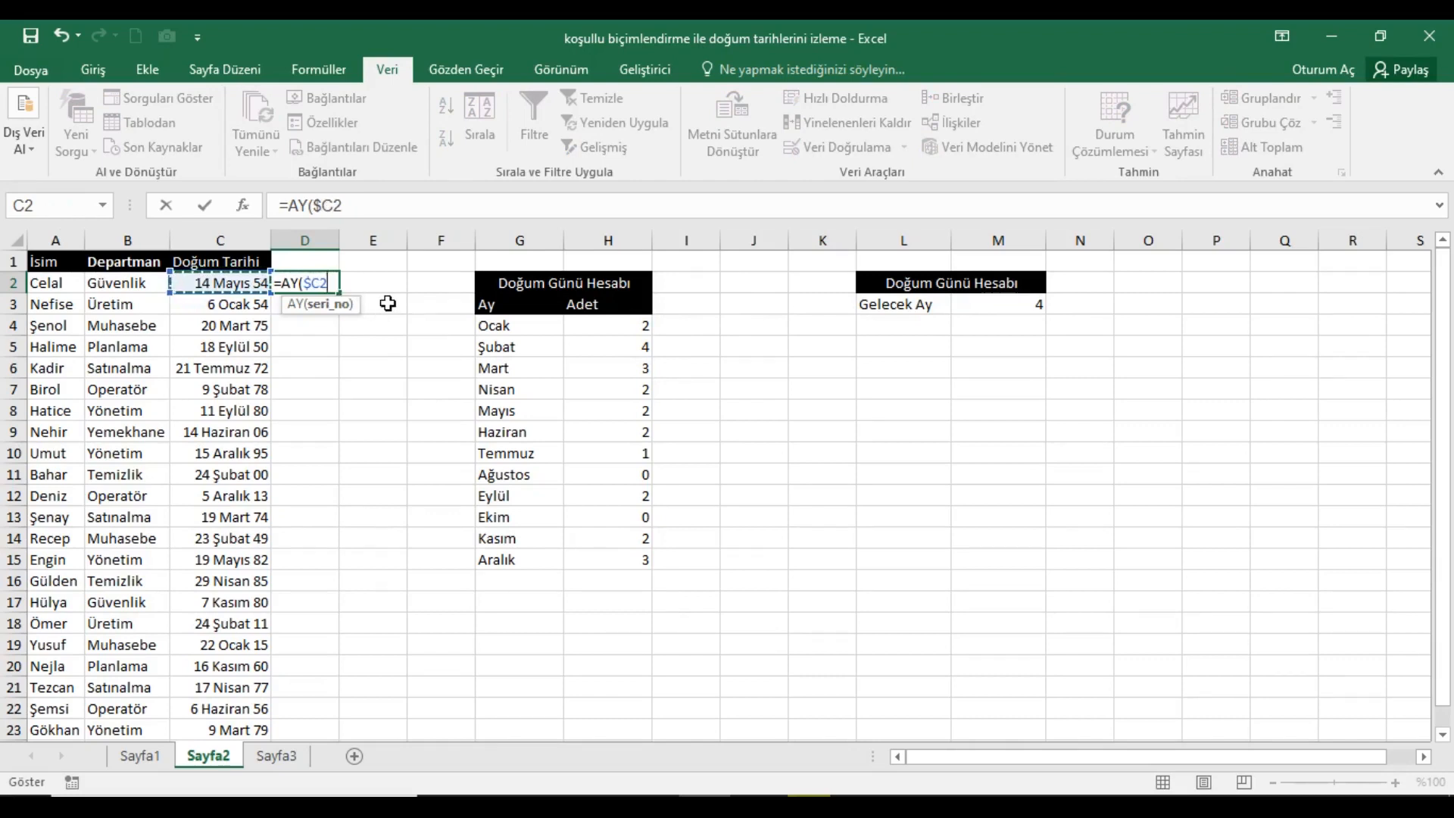
pyautogui.write(')')
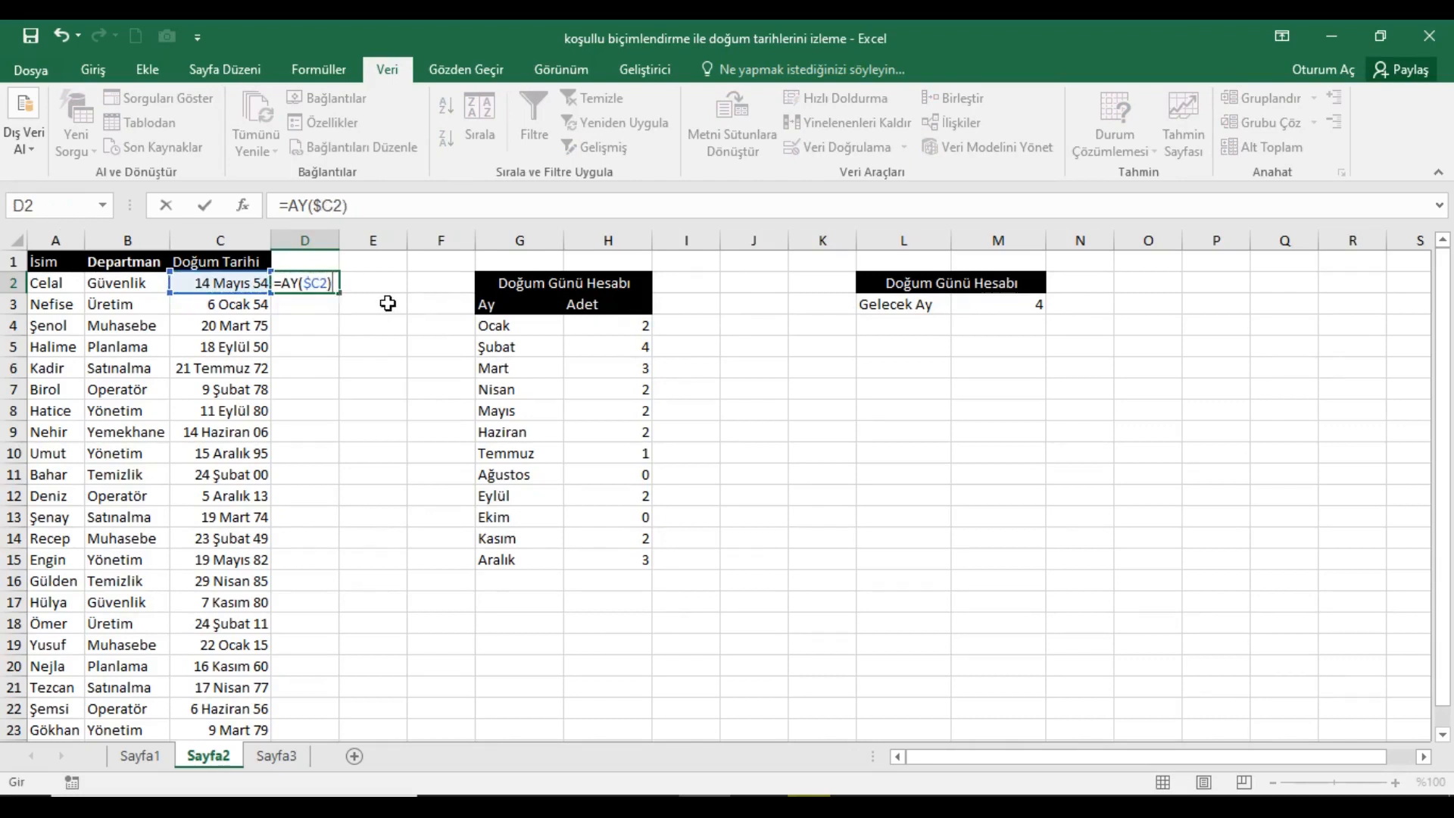
# Step: Complete D2's formula as =AY($C2)=AY(BUGÜN()) and fill it down beside the birth dates
pyautogui.write('=ay')
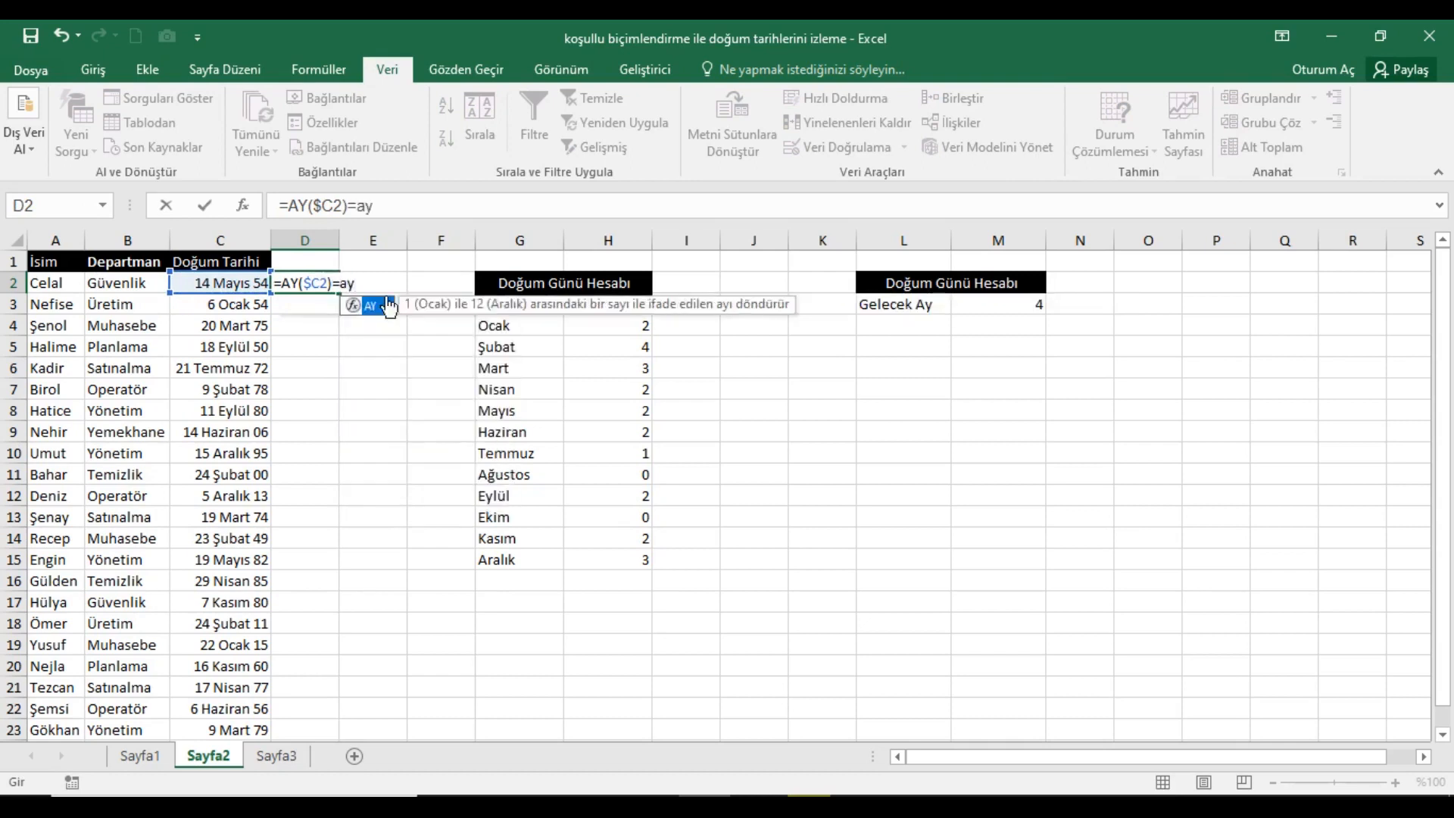
pyautogui.press('Tab')
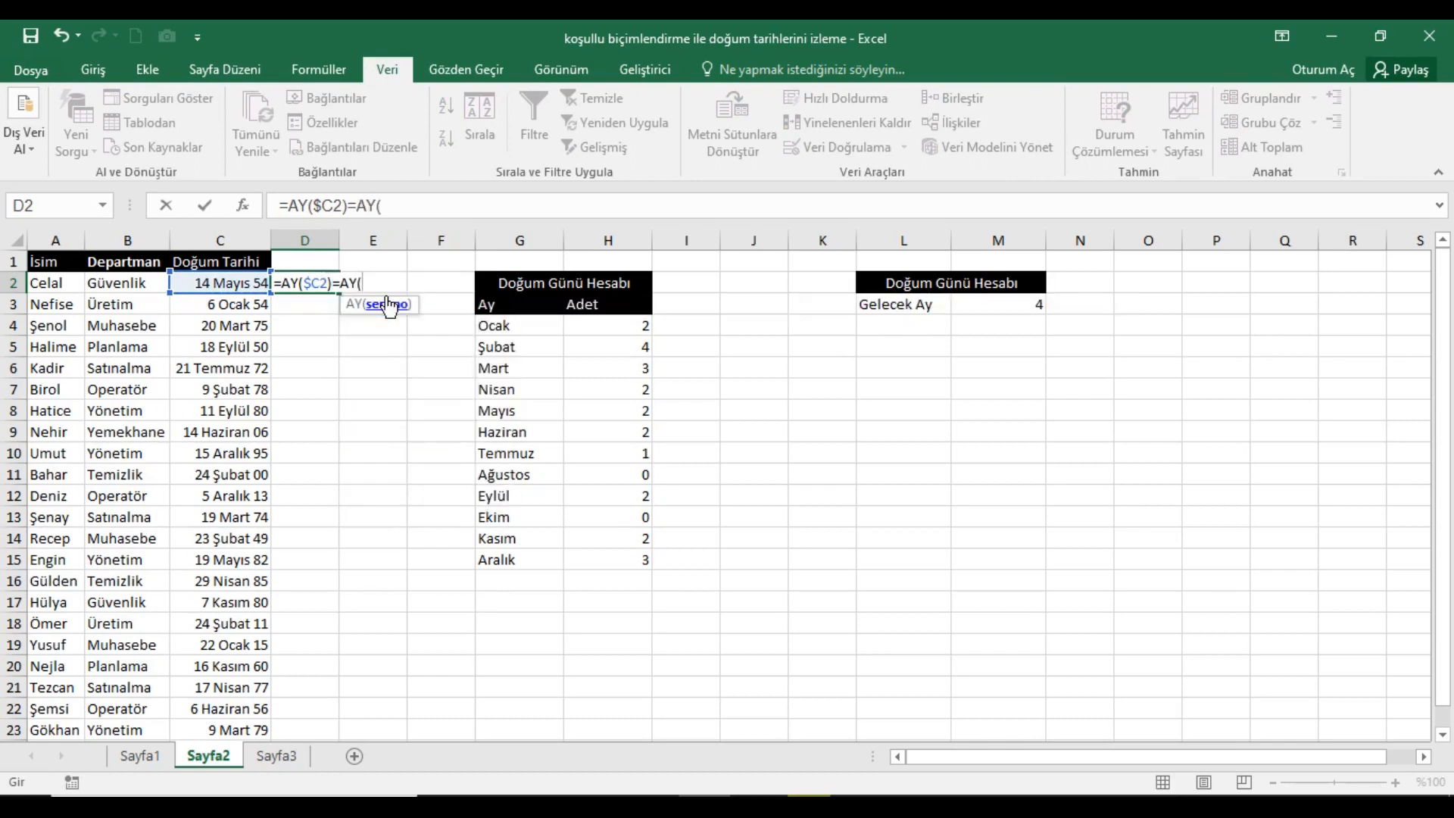
pyautogui.write('bug')
pyautogui.press('Tab')
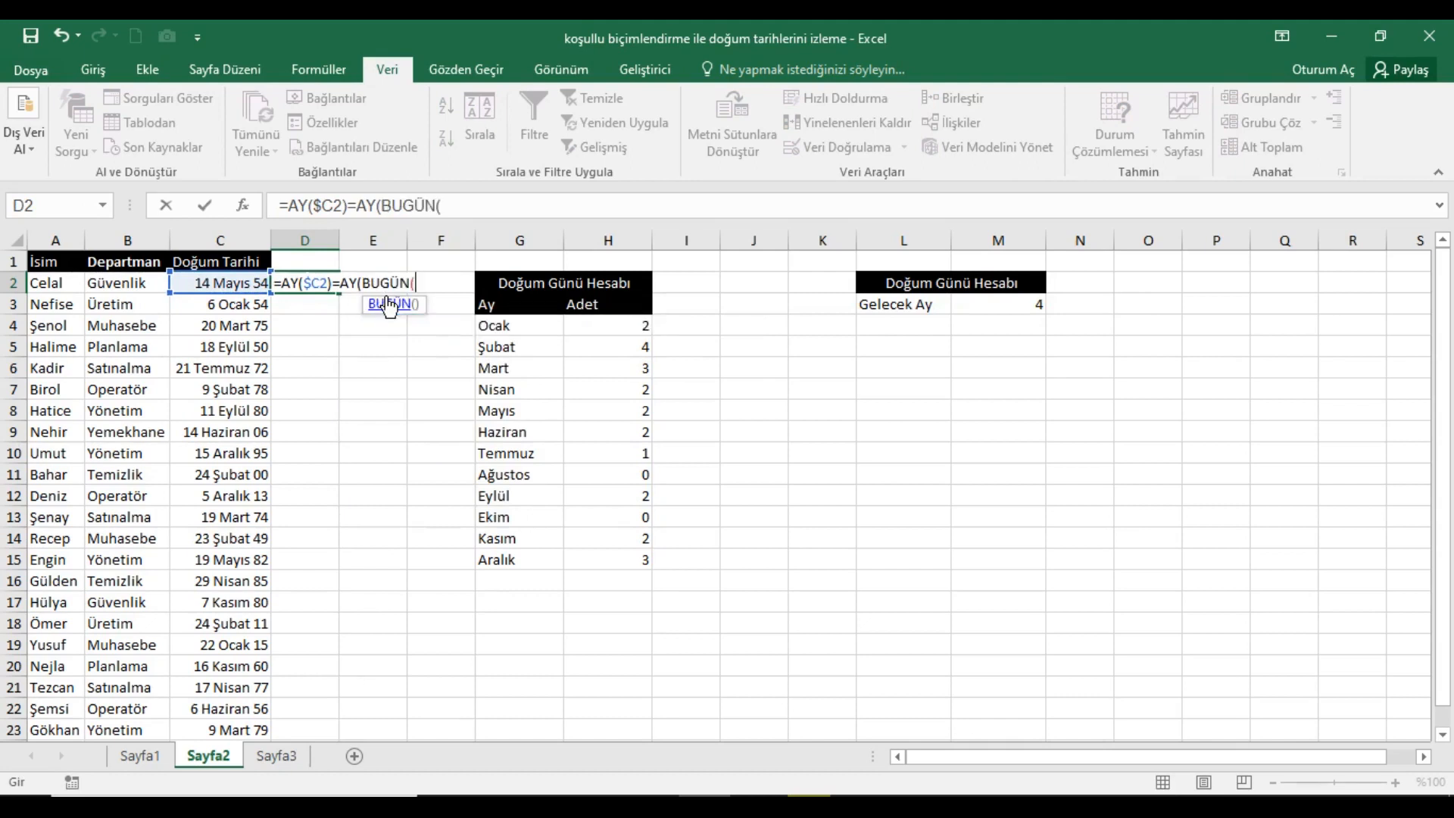
pyautogui.press('Return')
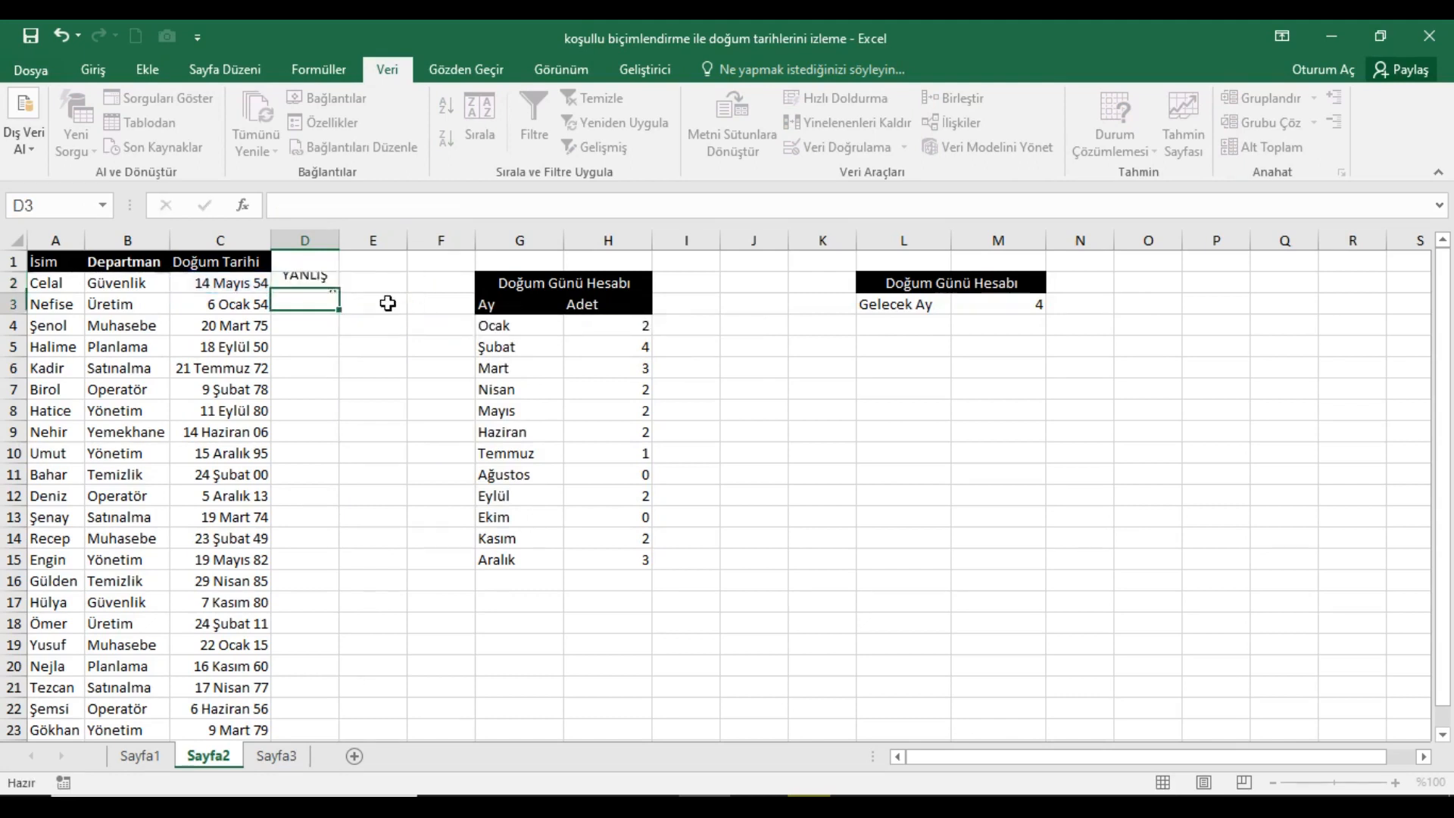
pyautogui.click(325, 293)
pyautogui.doubleClick(340, 303)
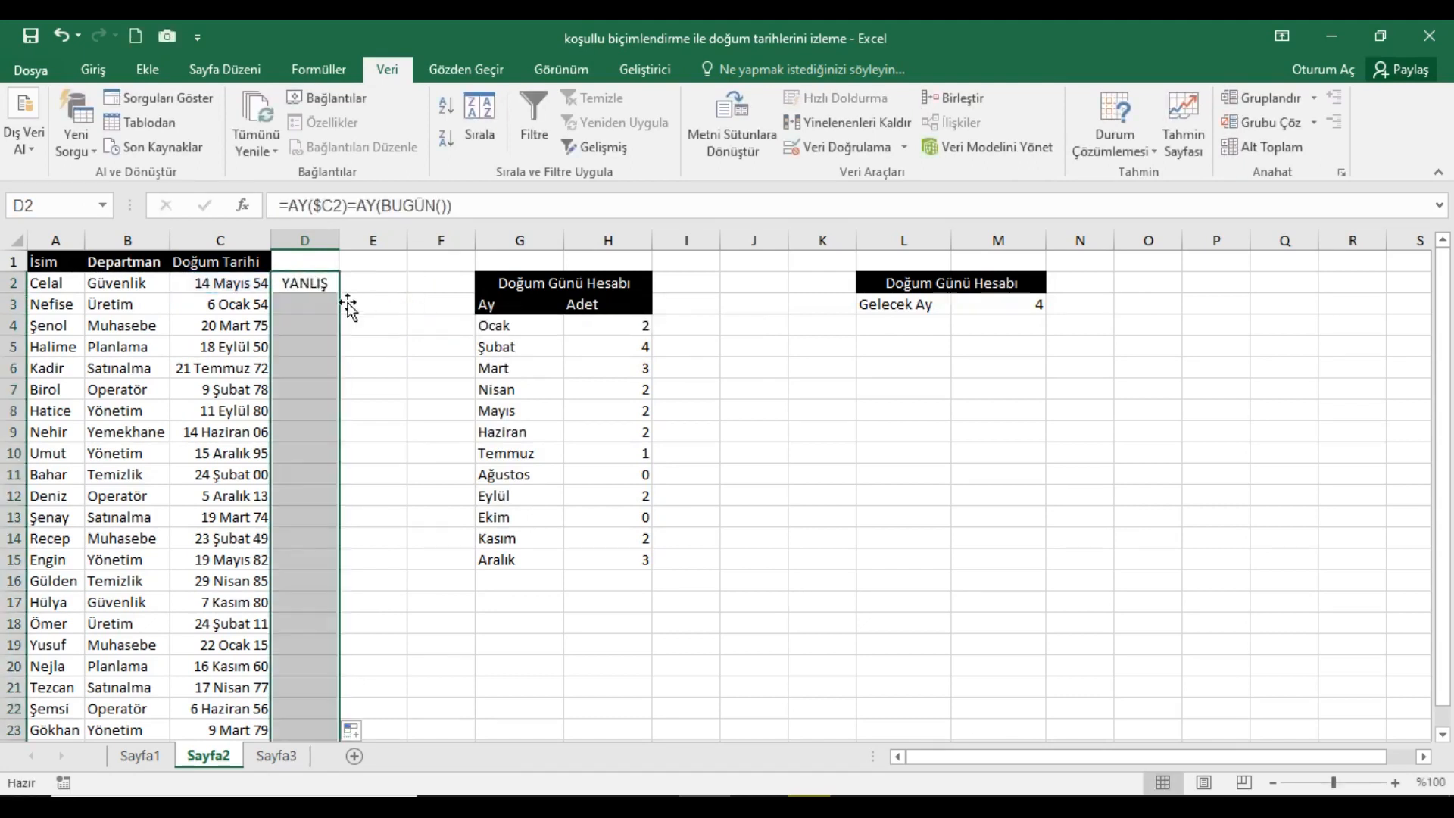
# Step: Compare the column D results with the birth dates in rows 3 and 19 and review the remaining rows
pyautogui.click(258, 312)
pyautogui.click(300, 310)
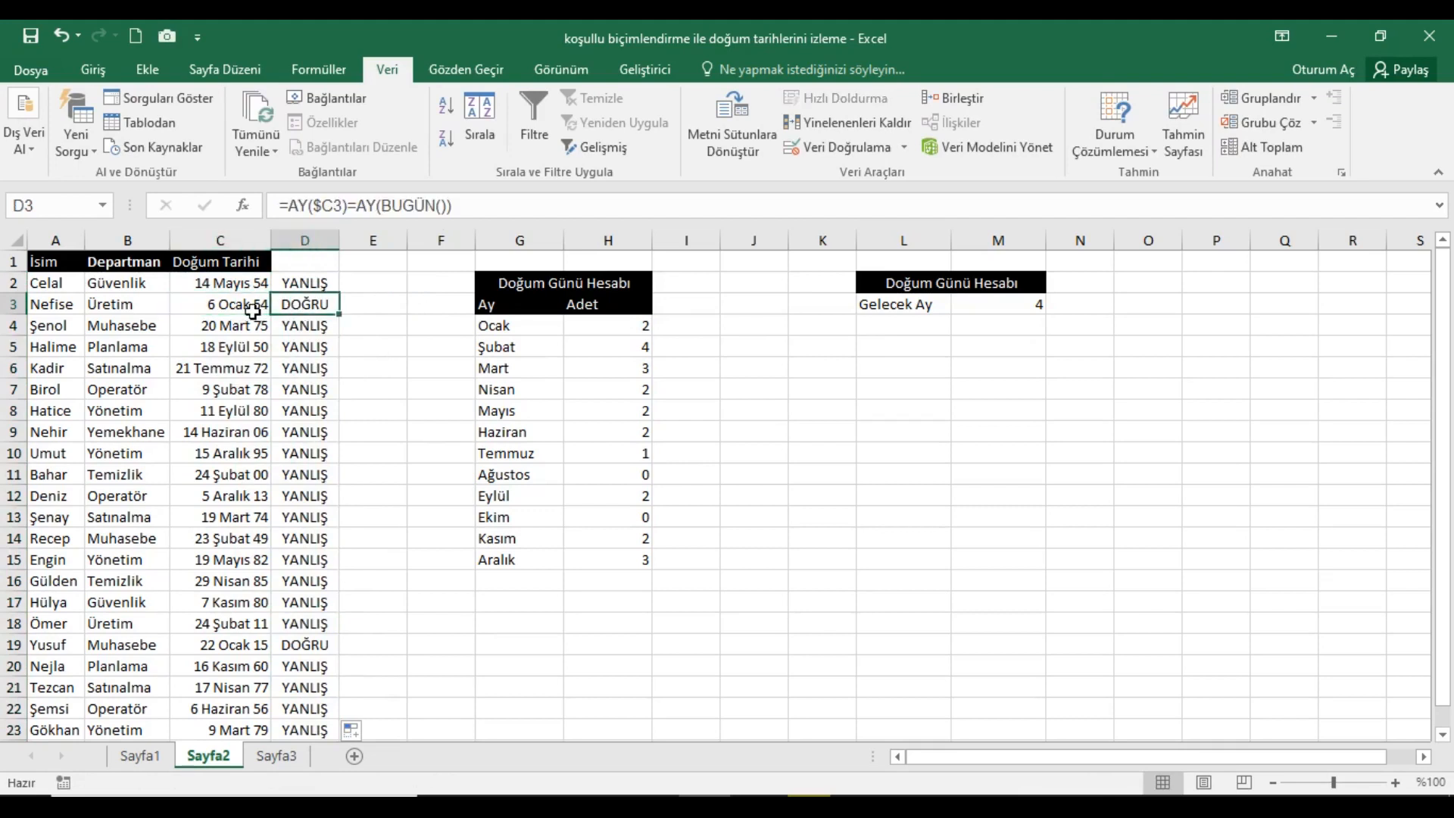
pyautogui.moveTo(254, 313); pyautogui.dragTo(302, 312)
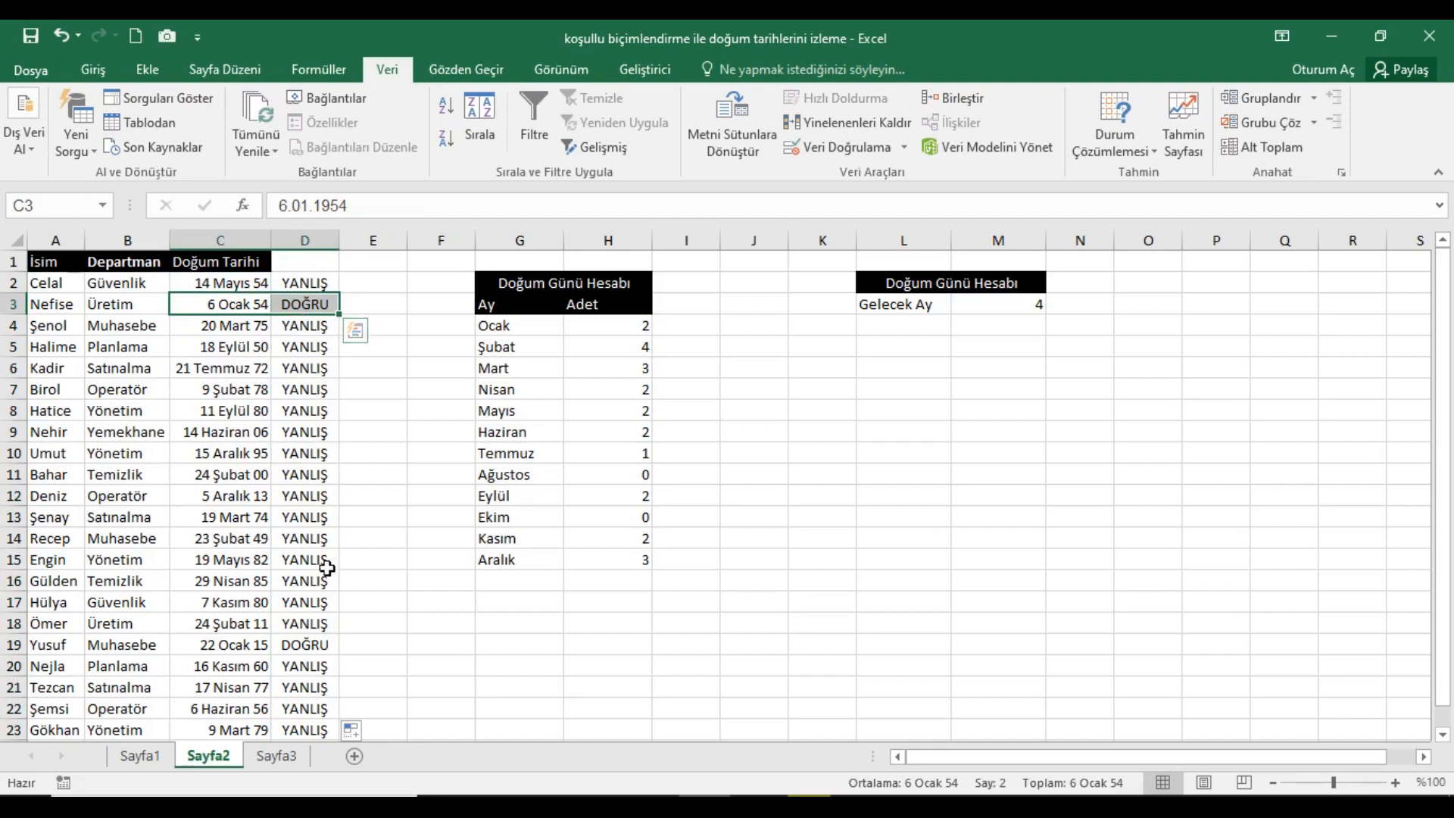
pyautogui.click(261, 655)
pyautogui.moveTo(282, 652); pyautogui.dragTo(307, 648)
pyautogui.scroll(-2, 315, 633)
pyautogui.scroll(2, 315, 530)
# Step: Wrap D2's existing month comparison in a VE function
pyautogui.click(312, 293)
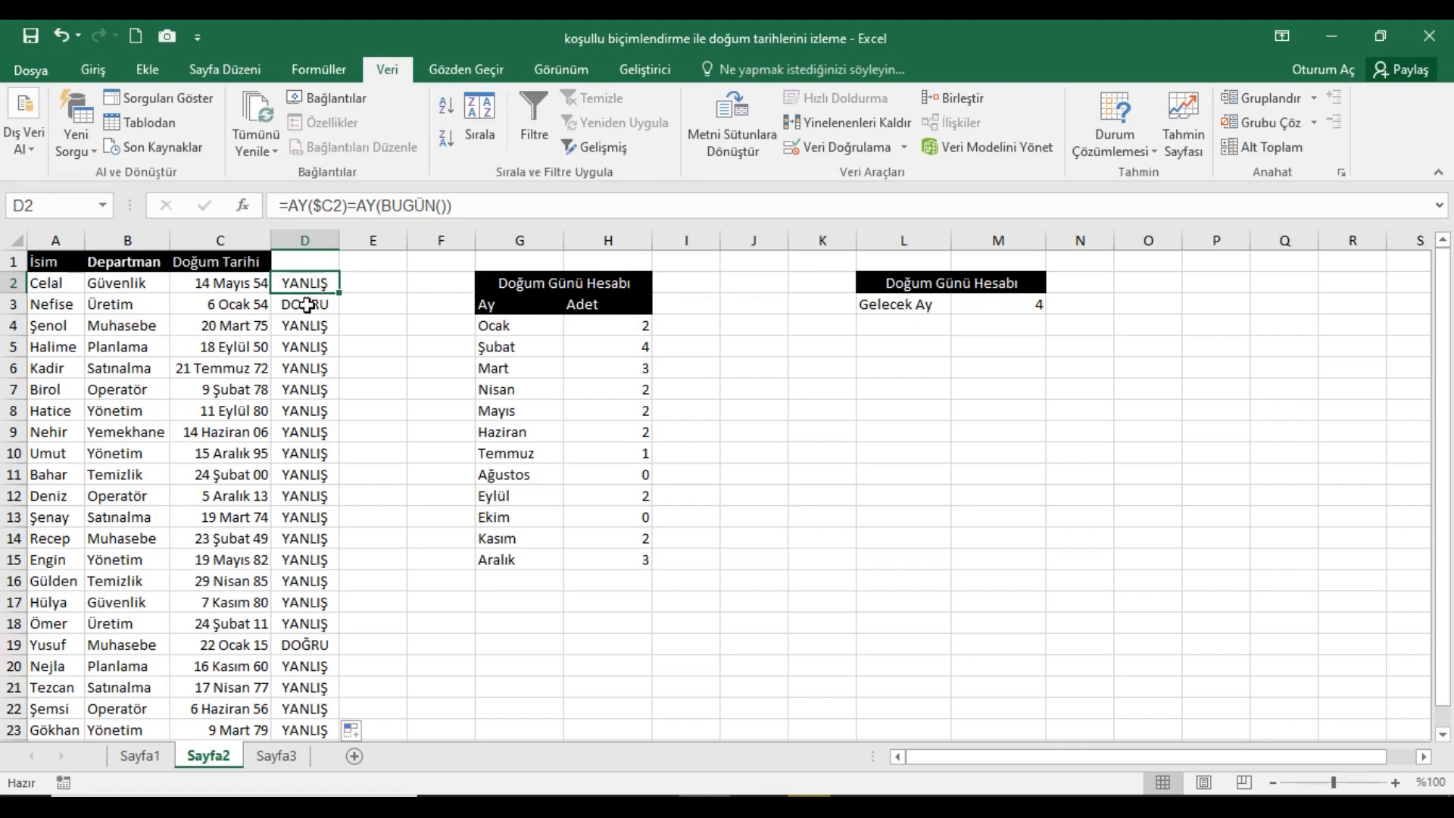
pyautogui.click(291, 206)
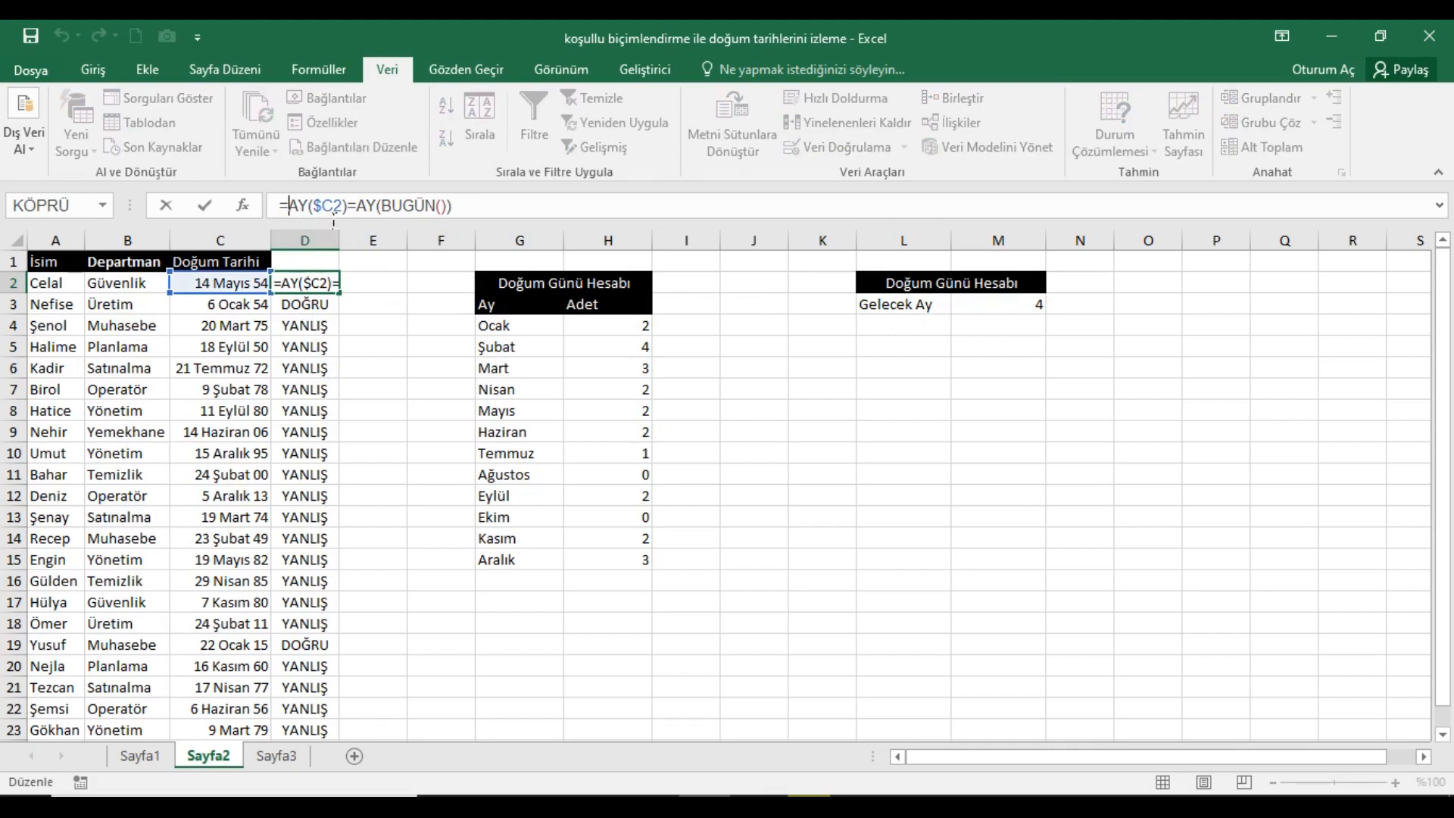
pyautogui.write('ve')
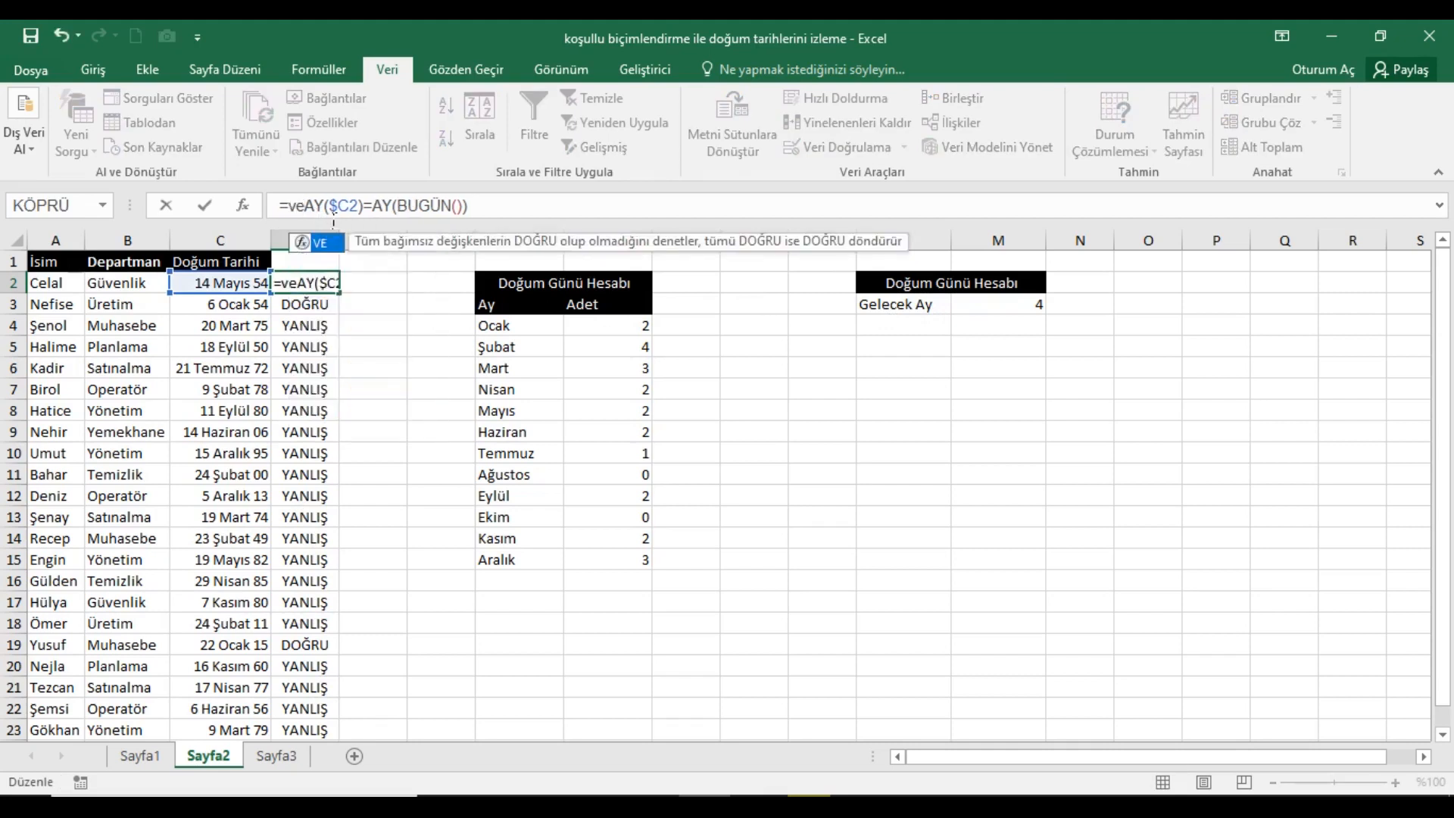
pyautogui.press('Tab')
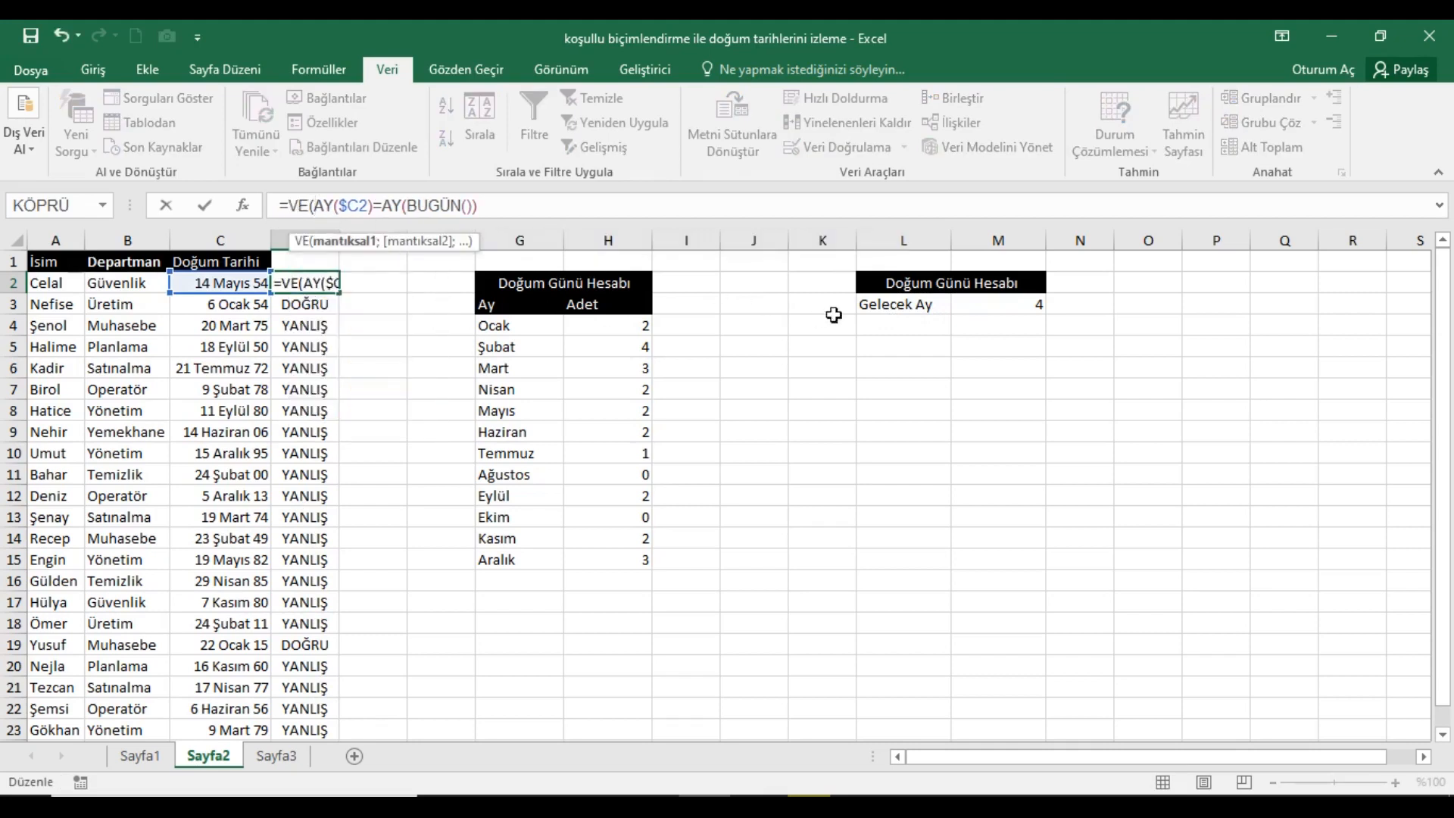
# Step: Add the condition L3="Bu Ay" as the first VE argument in D2, giving =VE(L3="Bu Ay";AY($C2)=AY(BUGÜN()))
pyautogui.click(897, 313)
pyautogui.write('=')
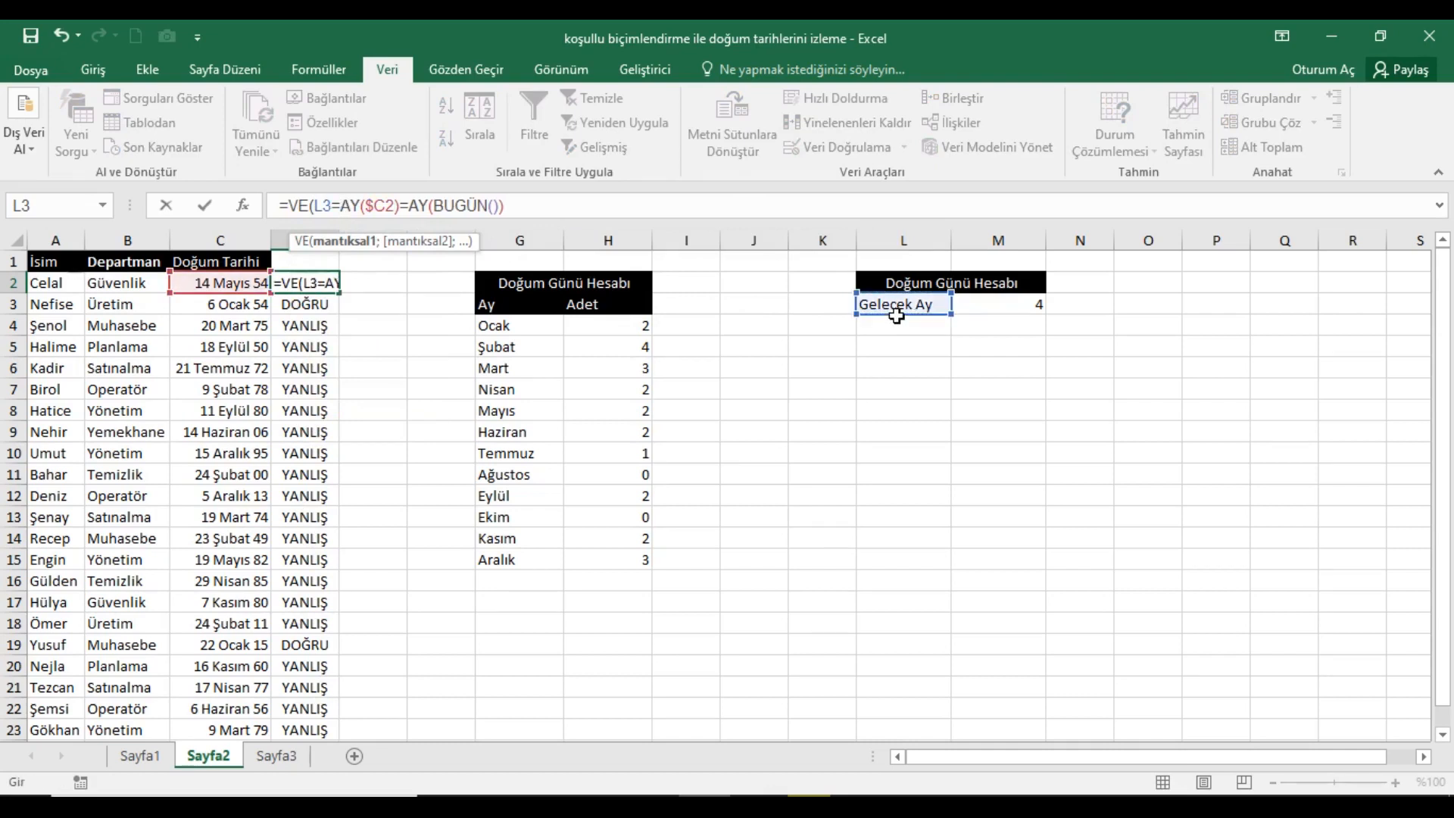
pyautogui.write('B')
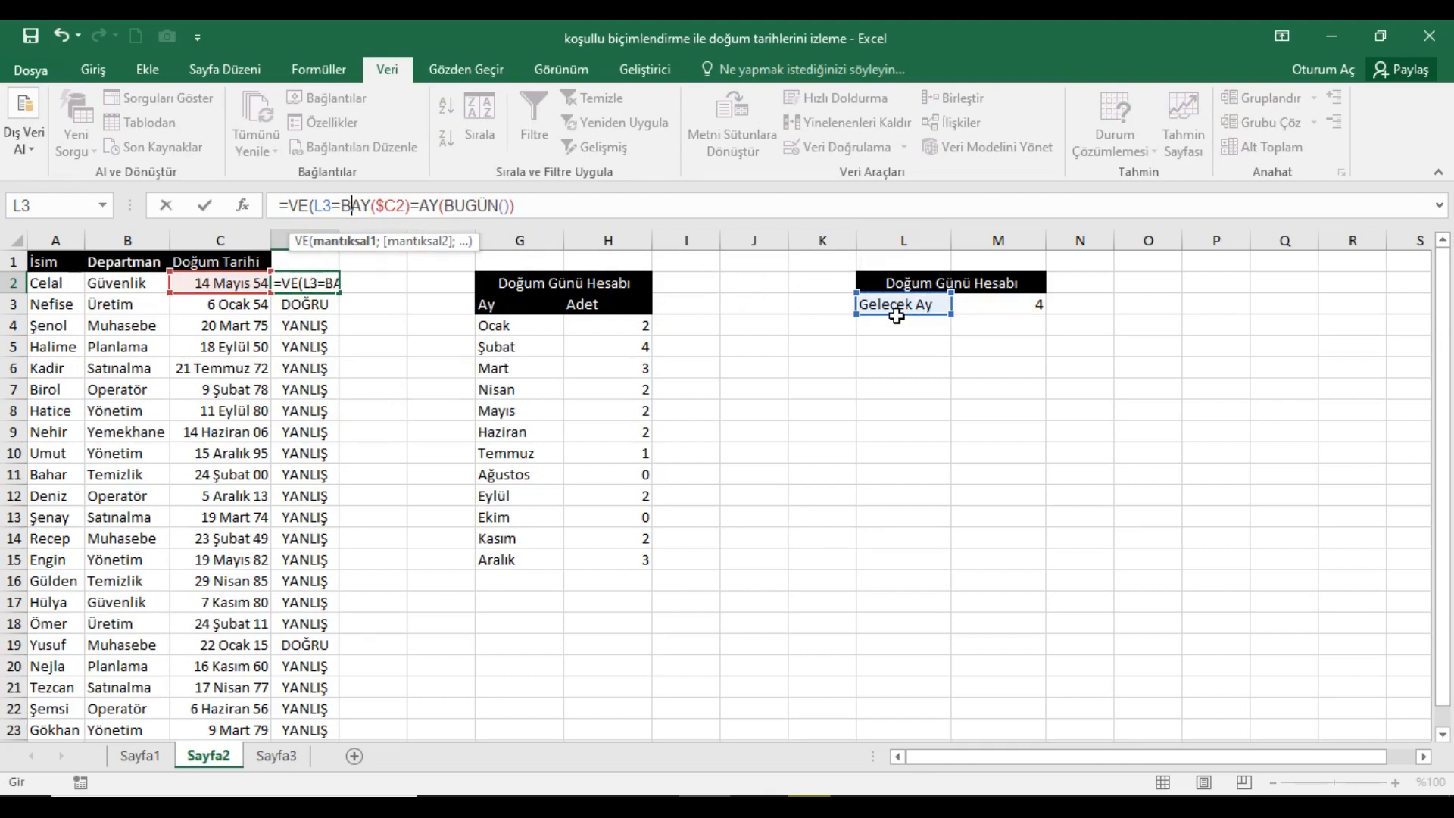
pyautogui.write('u A')
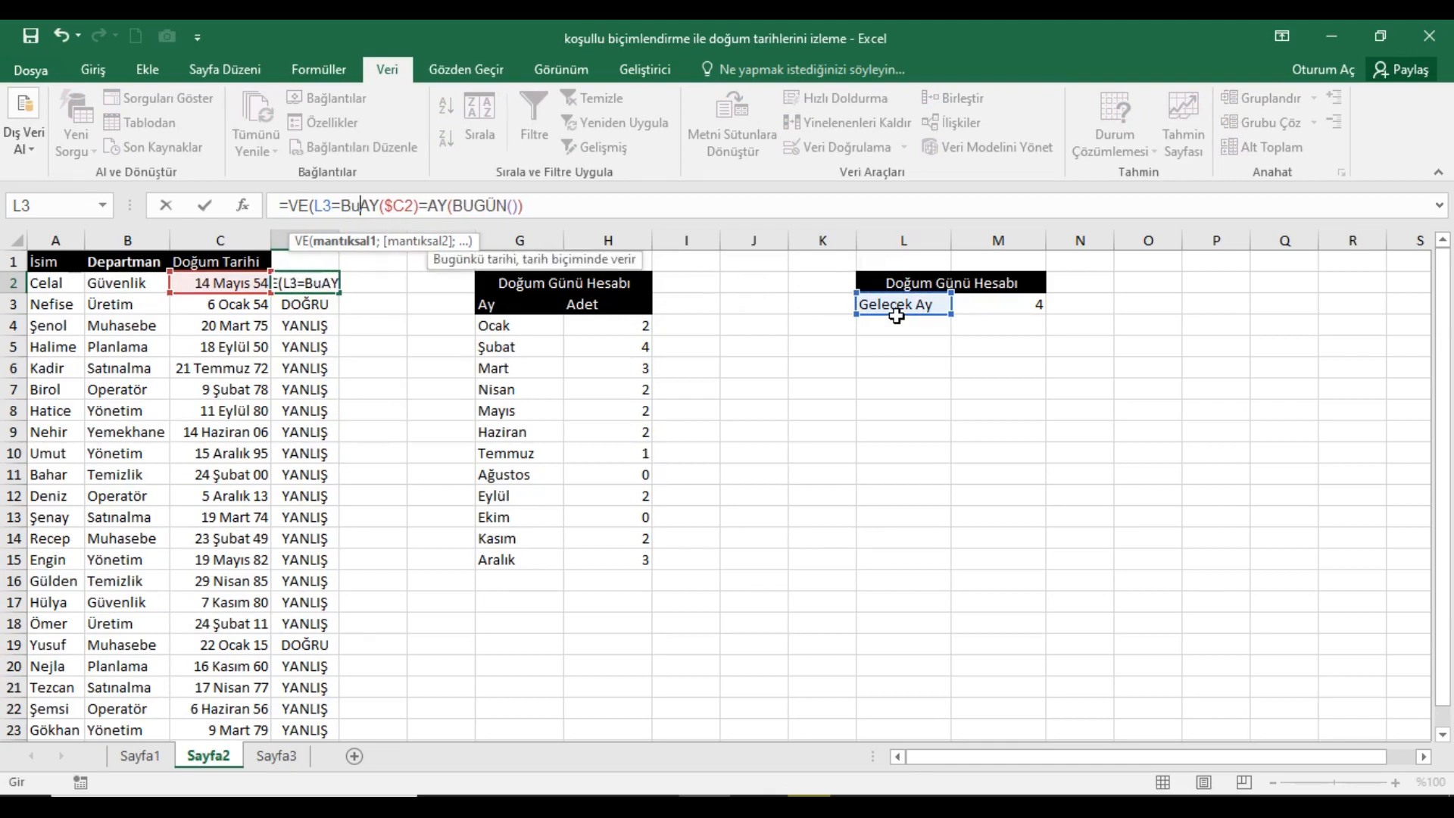
pyautogui.write('y')
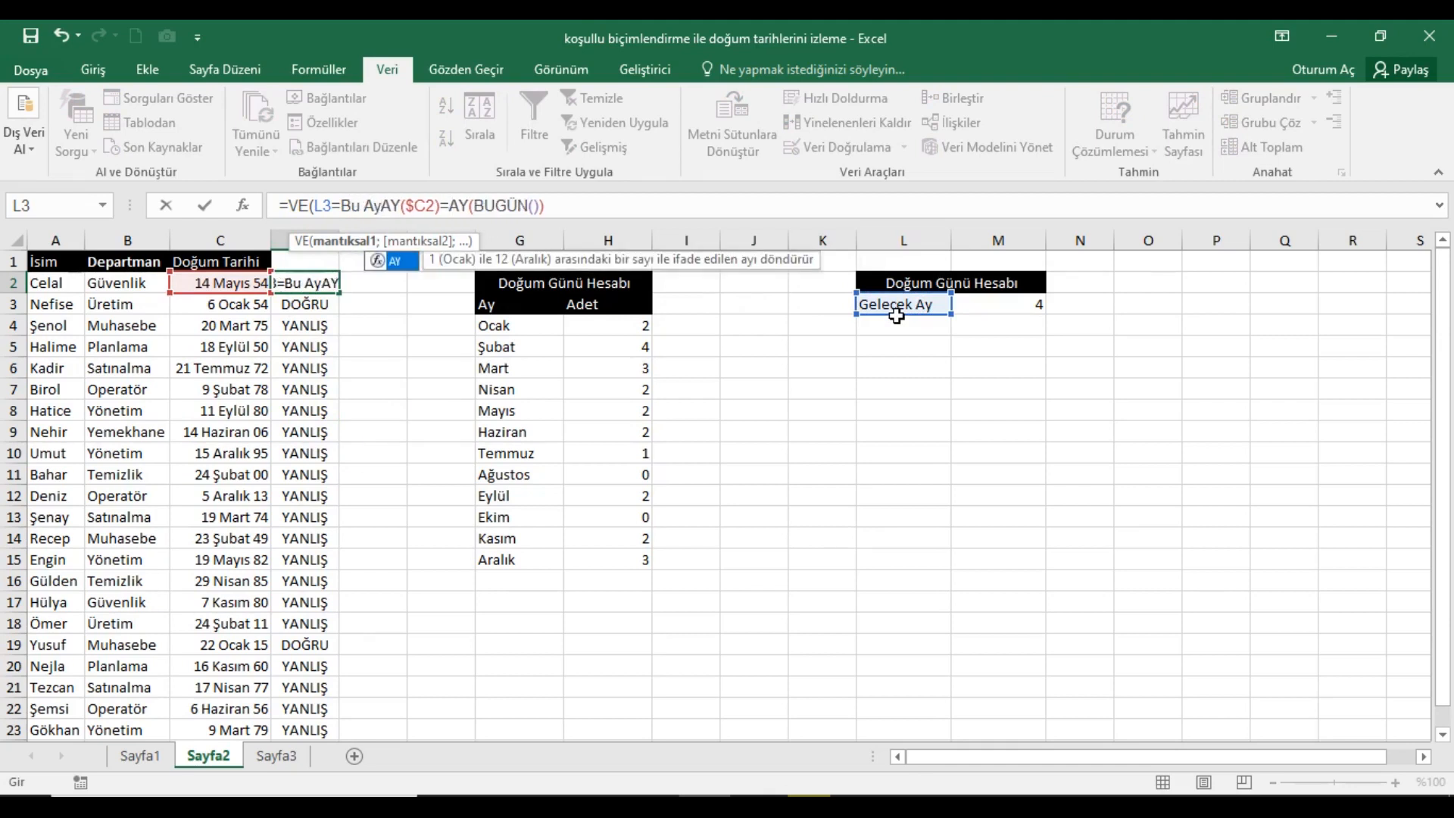
pyautogui.write('"')
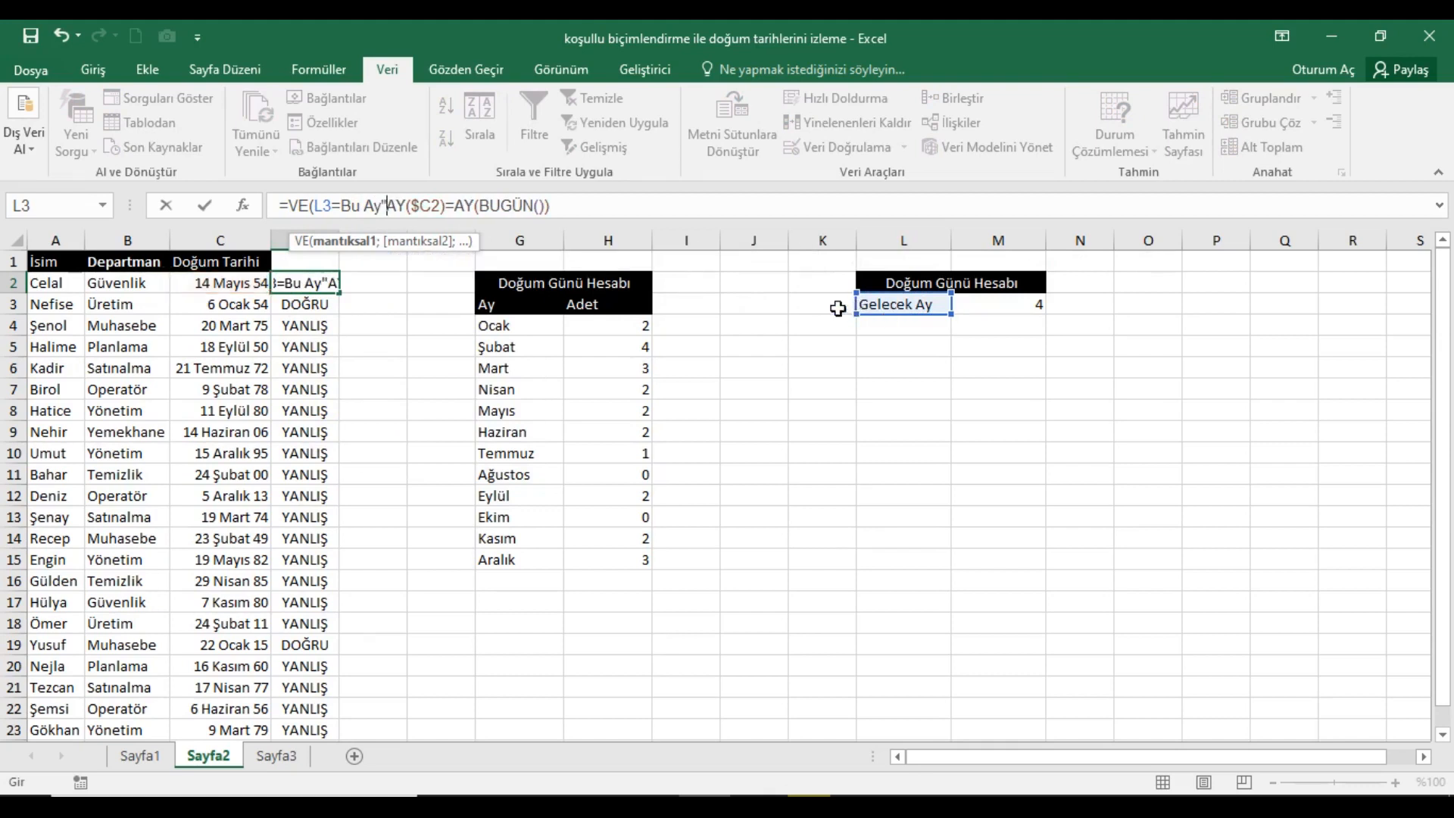
pyautogui.click(352, 209)
pyautogui.write('"')
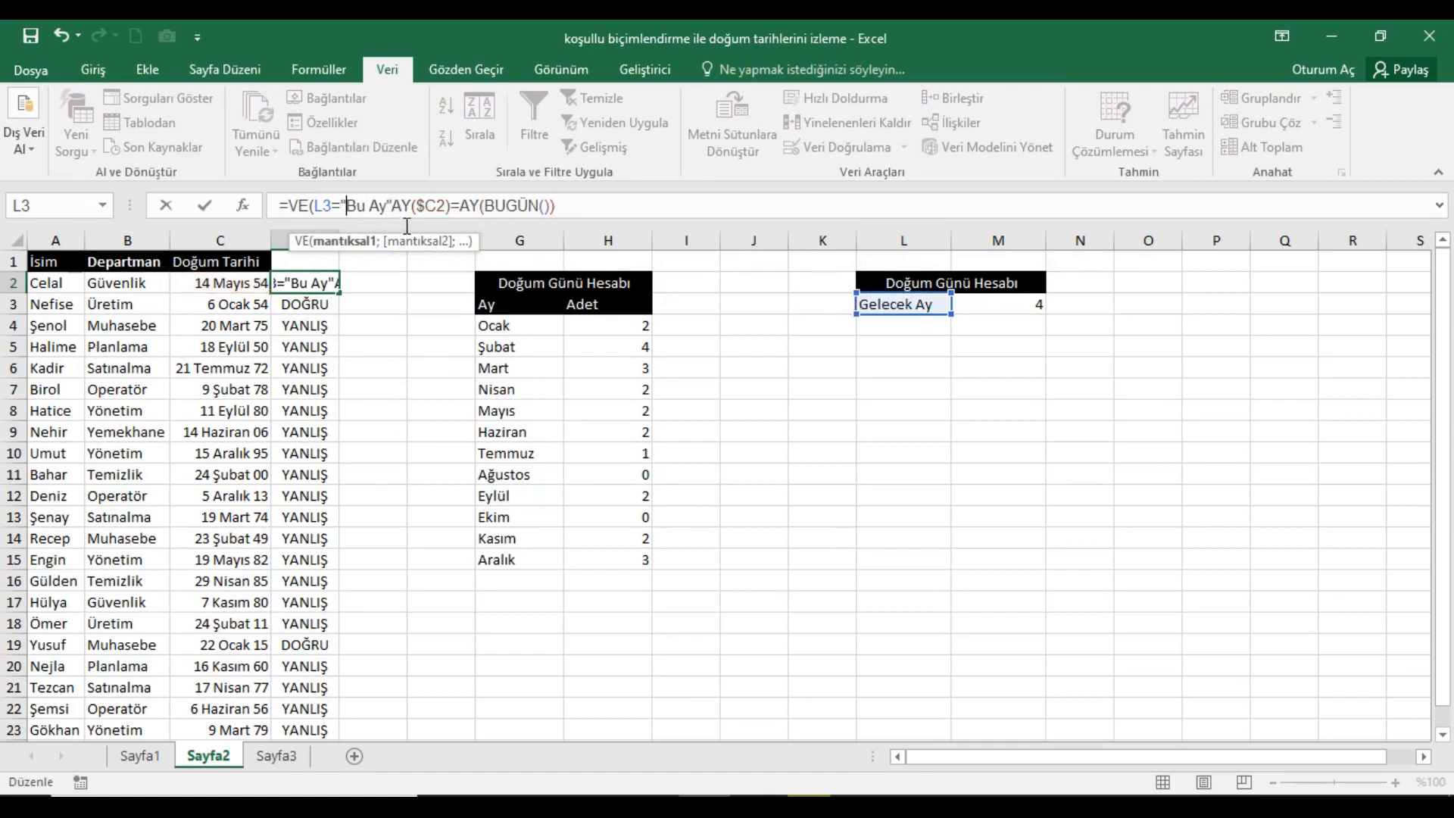
pyautogui.write(';')
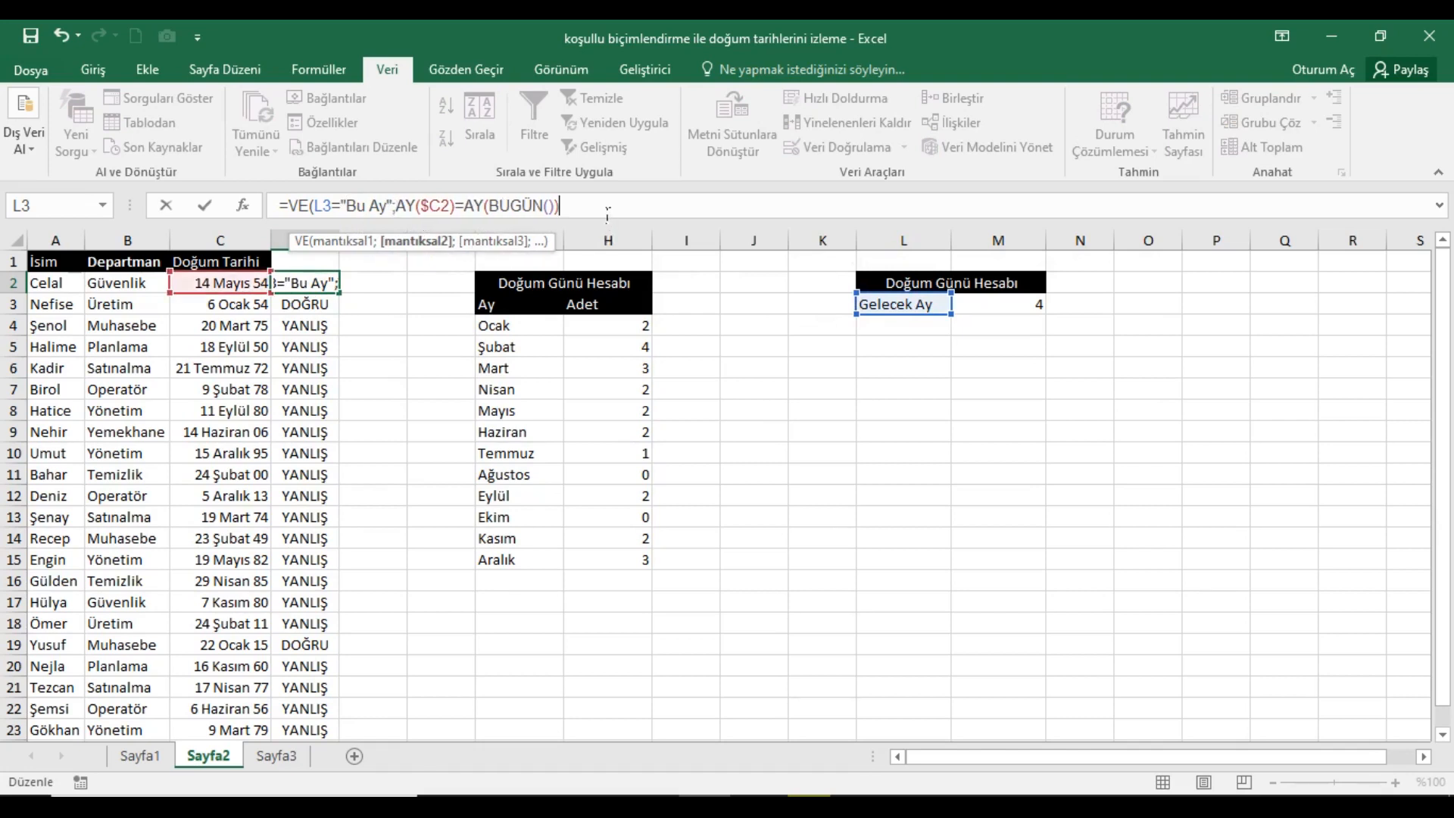
pyautogui.write(')')
pyautogui.press('Return')
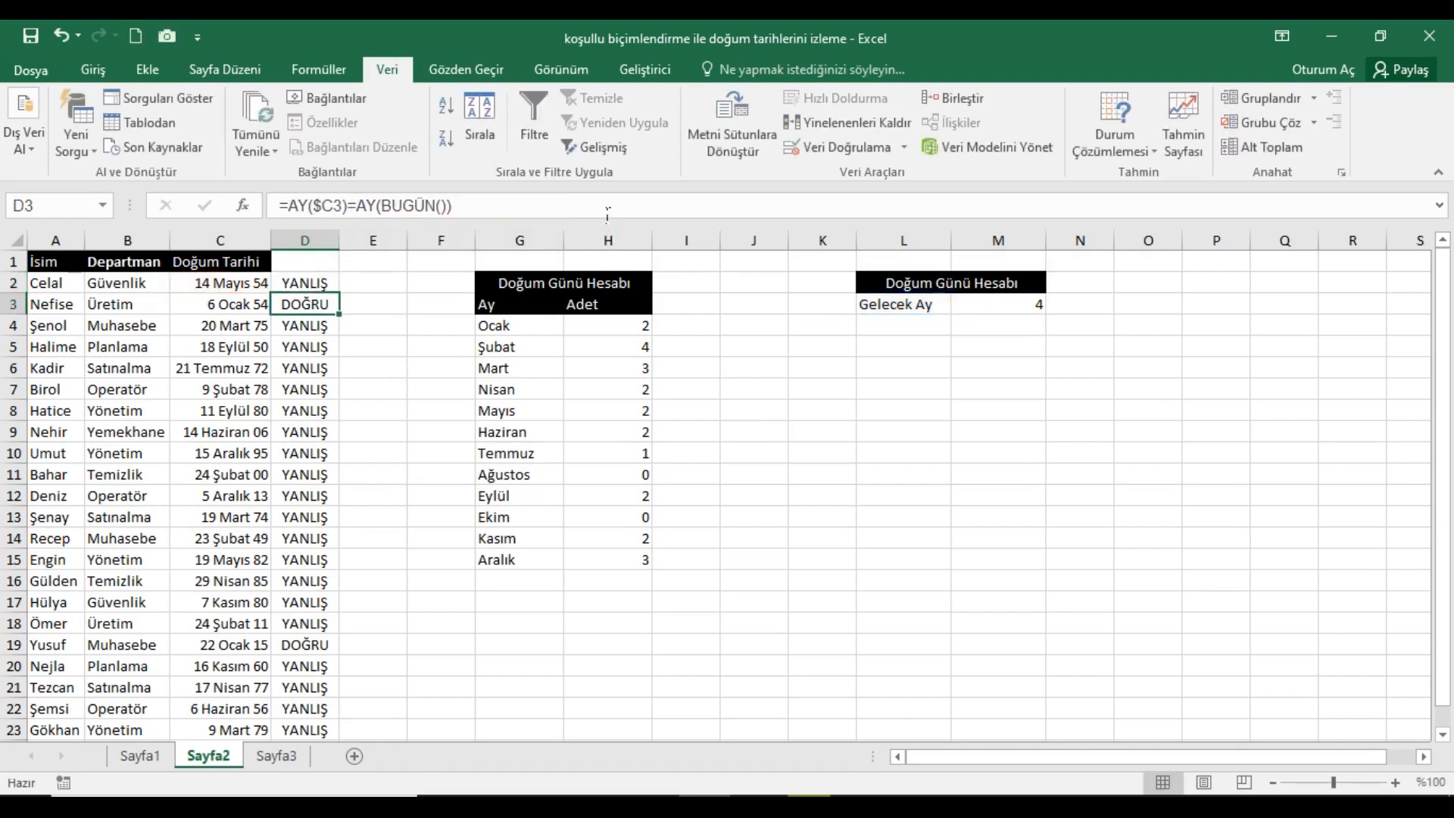
# Step: Make the L3 reference absolute as $L$3 in D2's formula and refill it down column D
pyautogui.click(324, 285)
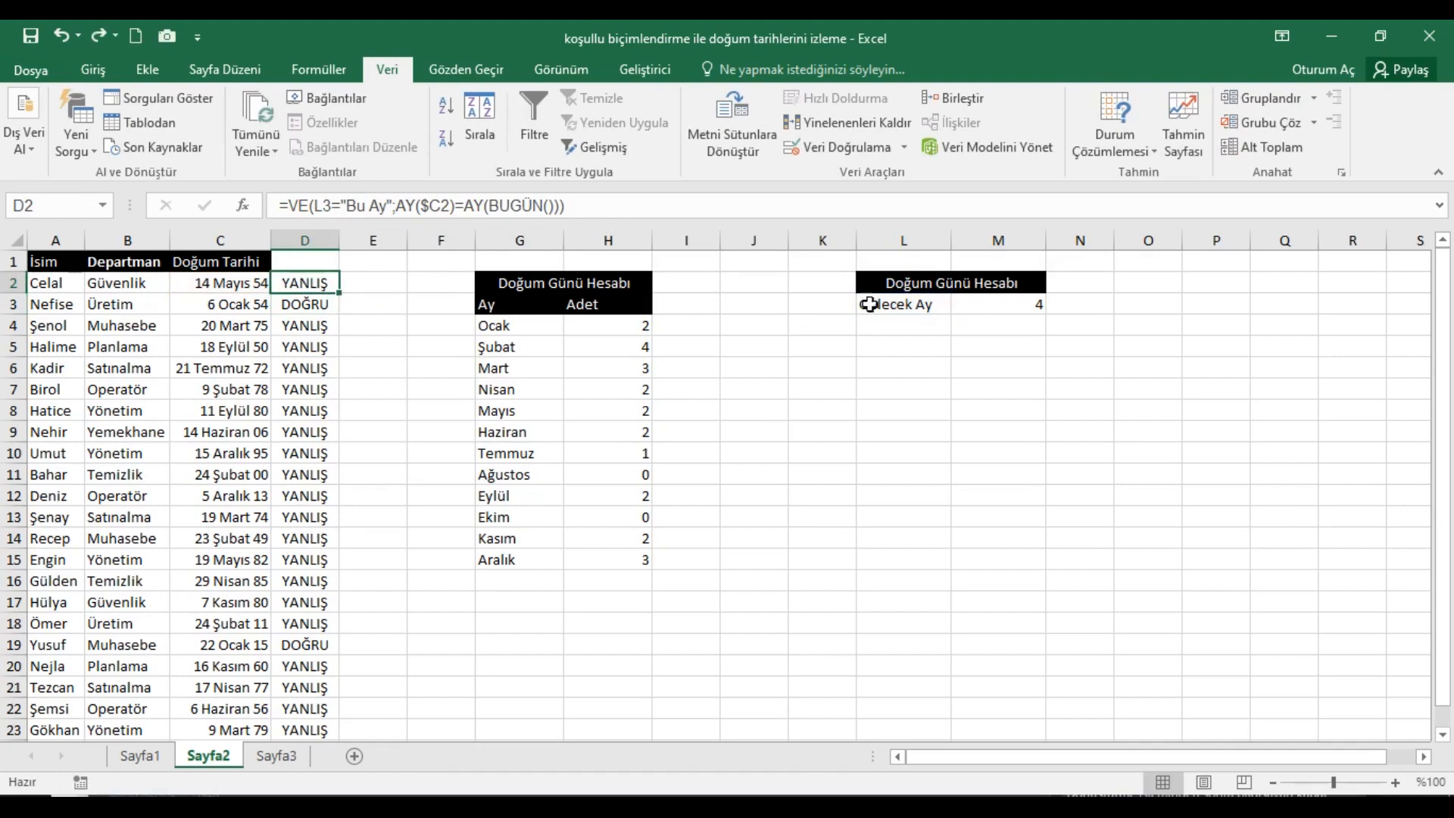
pyautogui.click(331, 220)
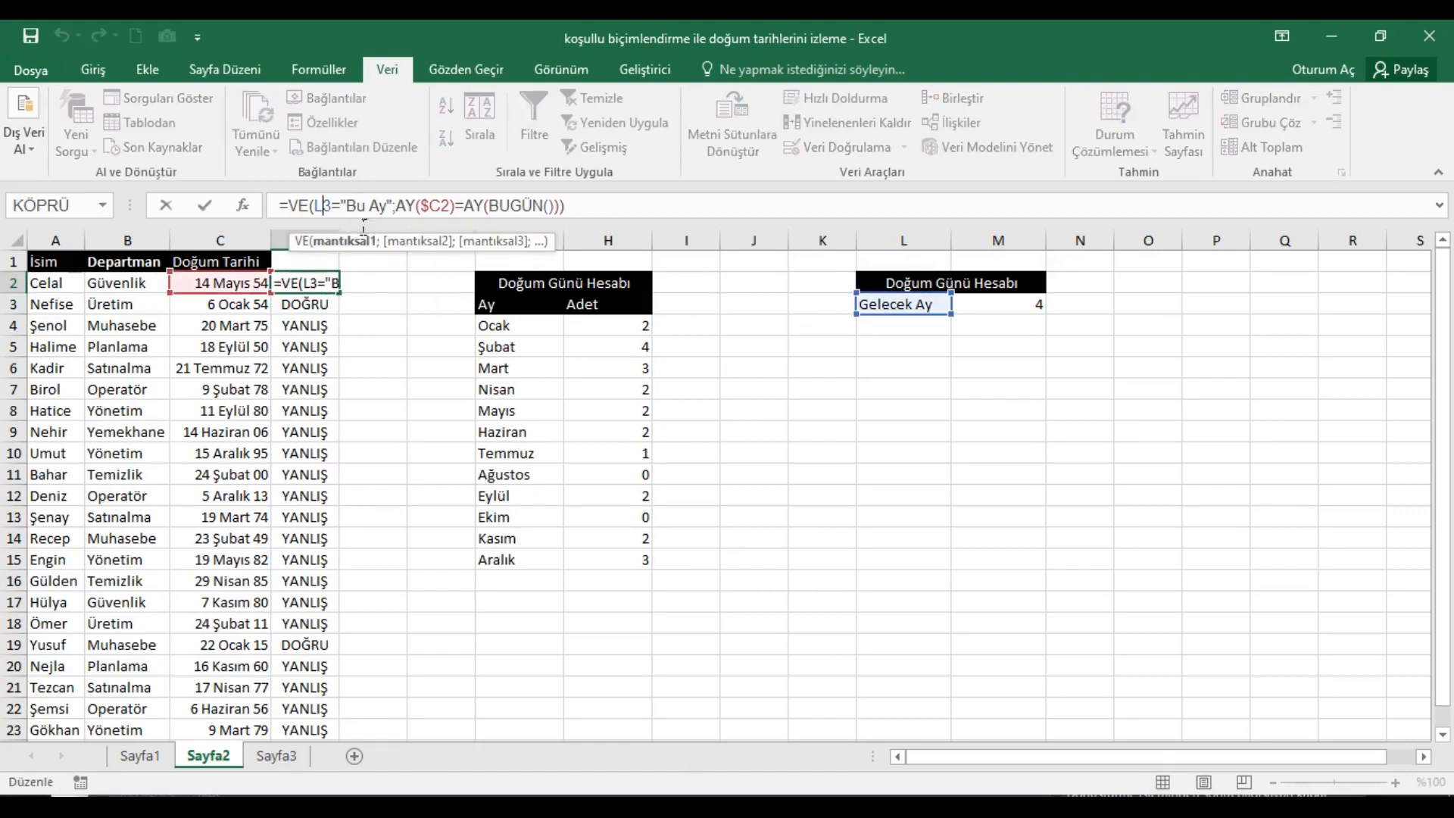
pyautogui.press('F4')
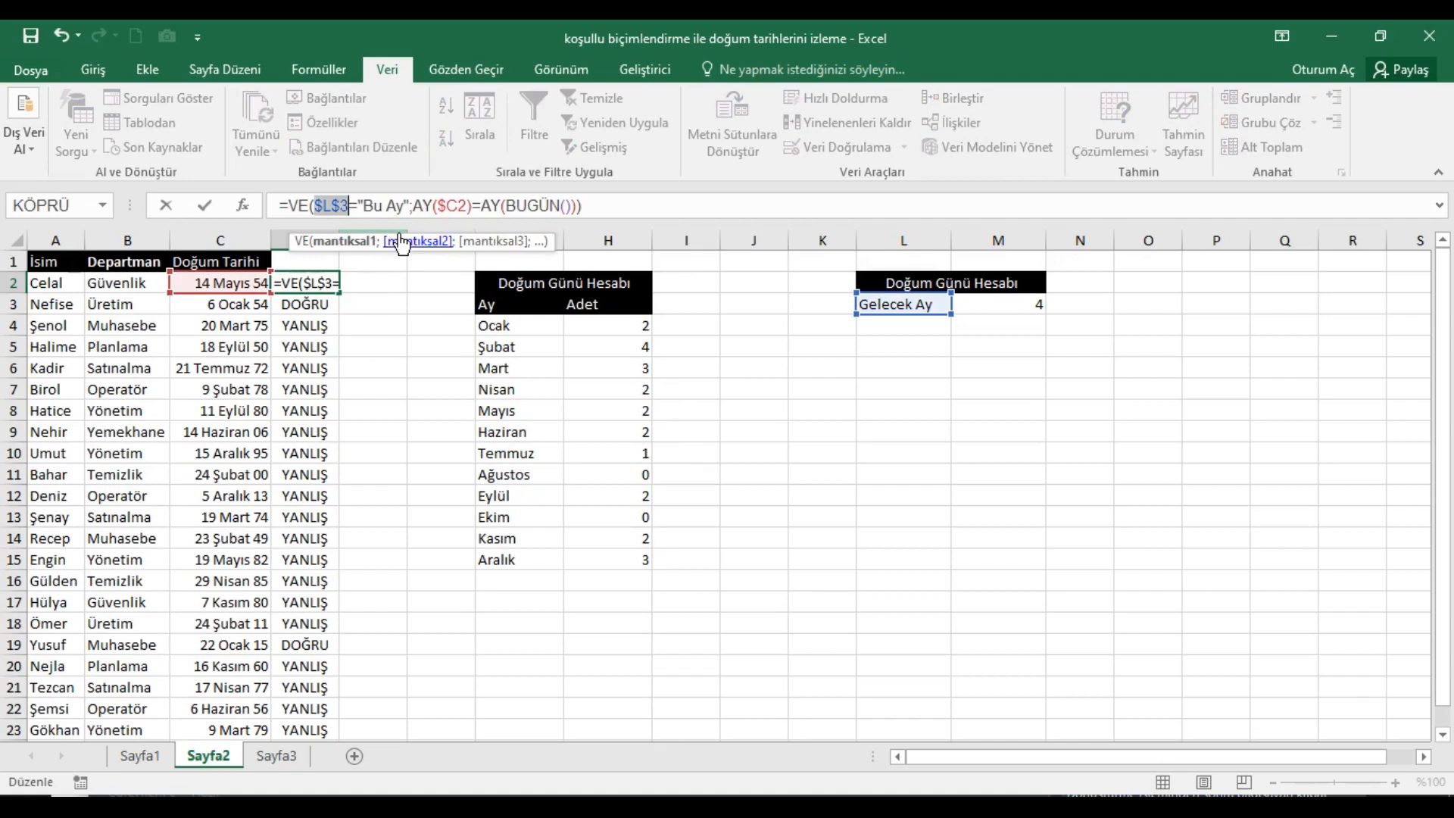
pyautogui.press('Return')
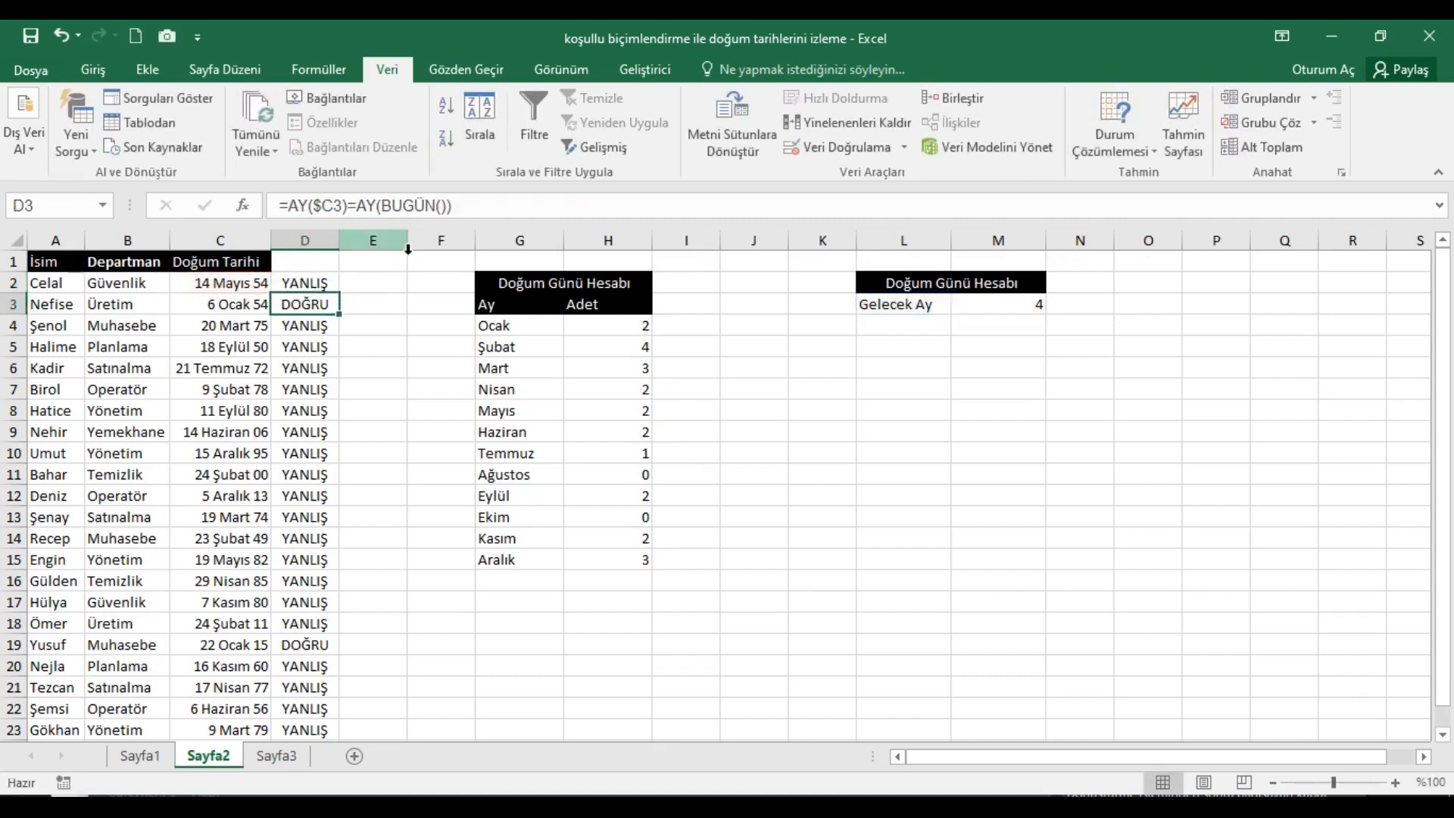
pyautogui.click(328, 286)
pyautogui.doubleClick(347, 302)
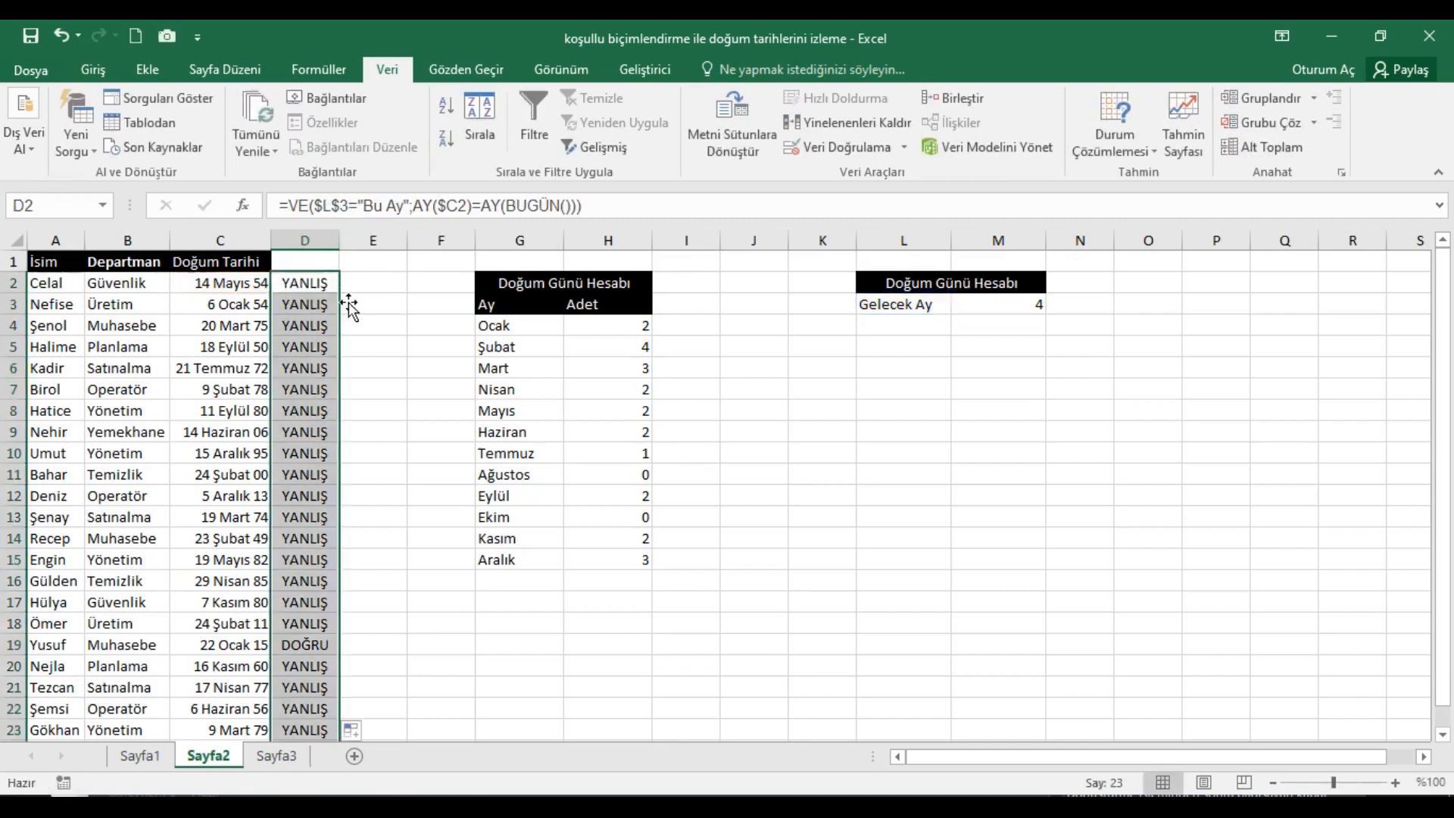
pyautogui.scroll(-1, 317, 478)
pyautogui.scroll(1, 317, 478)
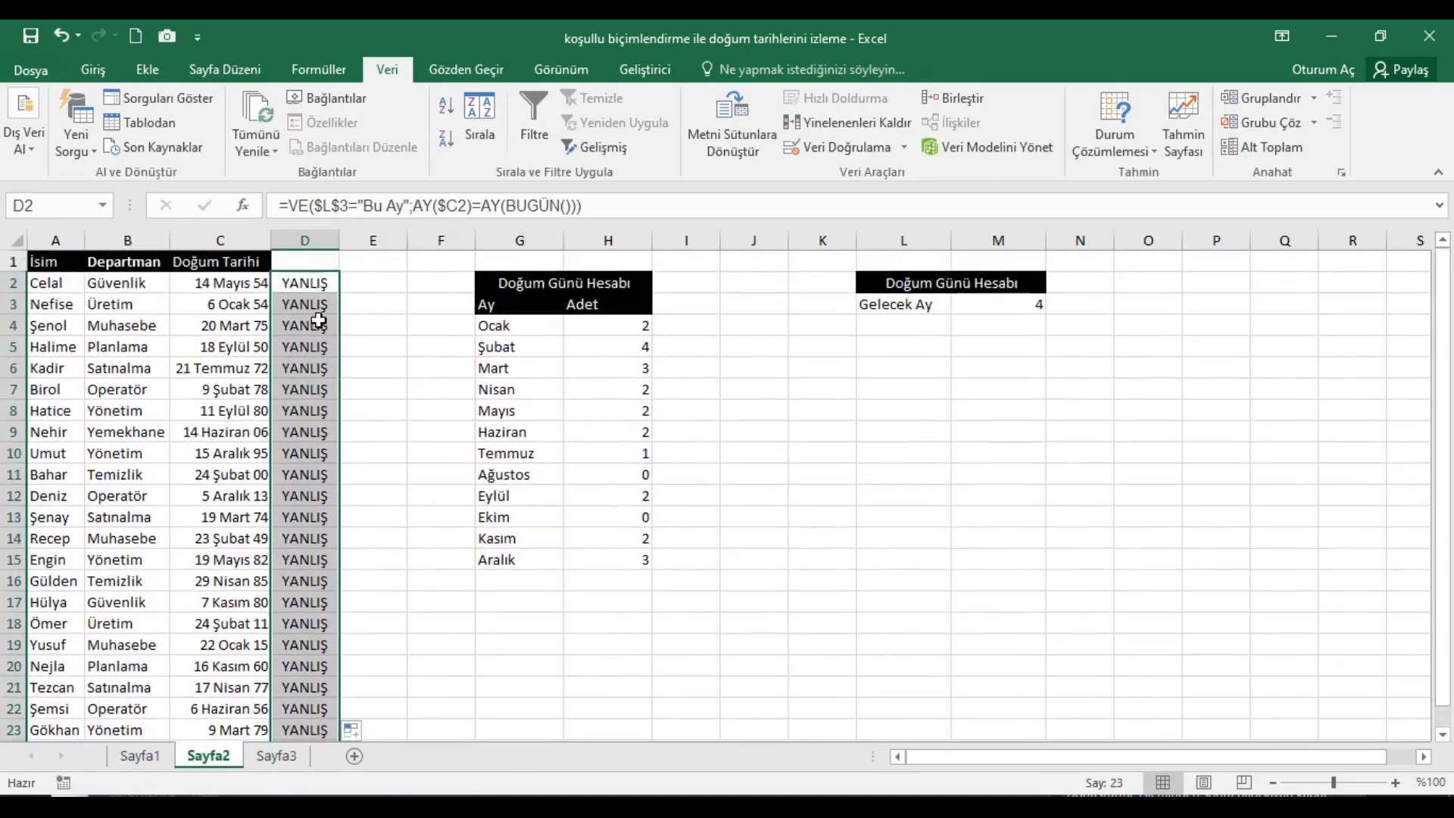
# Step: Set L3's dropdown to Bu Ay and check column D's results against the birth dates in rows 3 and 19
pyautogui.click(943, 309)
pyautogui.click(960, 304)
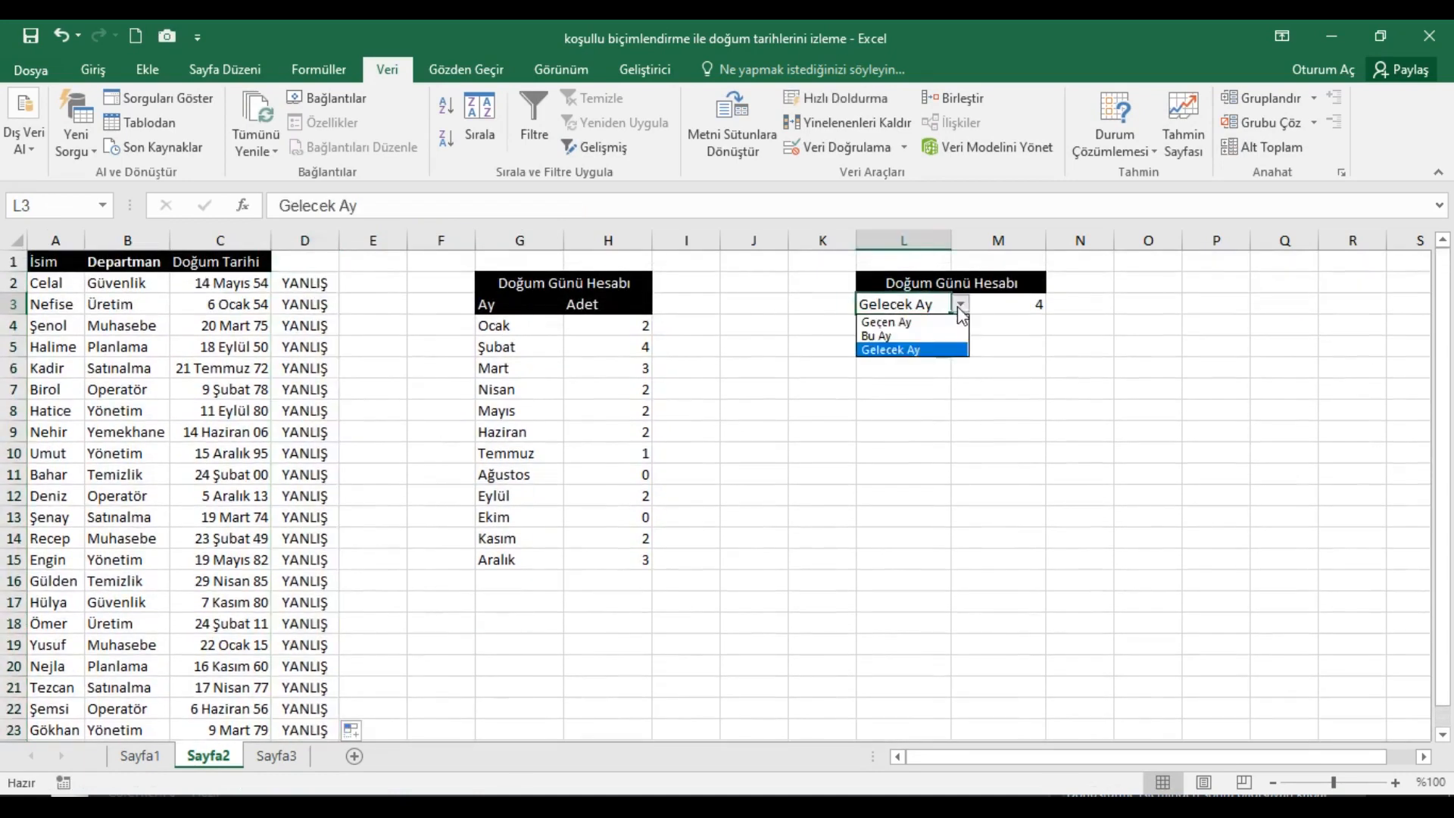
pyautogui.click(870, 339)
pyautogui.moveTo(286, 307); pyautogui.dragTo(250, 306)
pyautogui.moveTo(307, 649); pyautogui.dragTo(254, 647)
pyautogui.scroll(-2, 315, 618)
pyautogui.scroll(2, 318, 619)
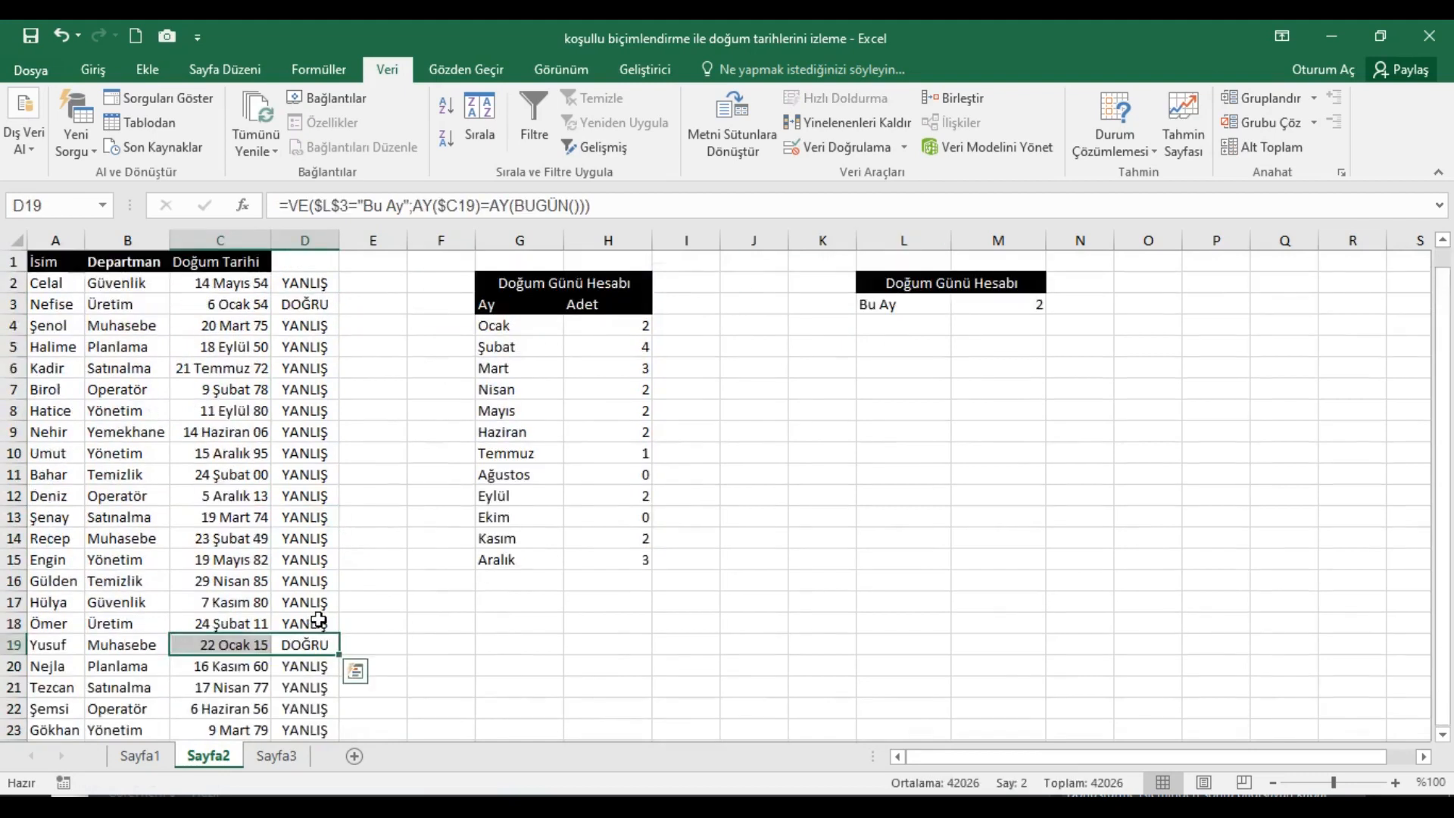
# Step: Wrap D2's existing VE condition in a YADA function and add a semicolon separator after it for a second argument
pyautogui.click(312, 291)
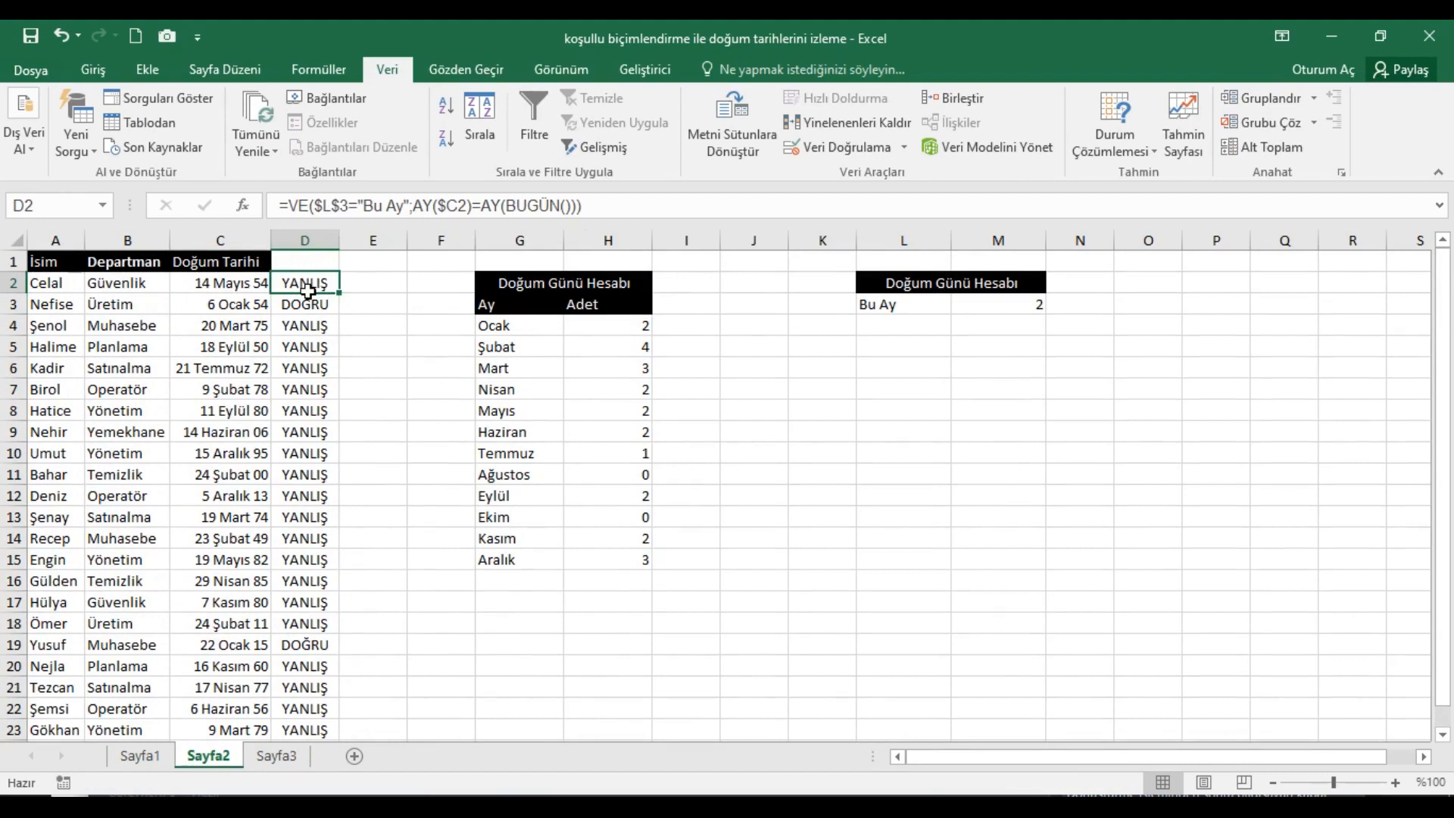
pyautogui.click(302, 212)
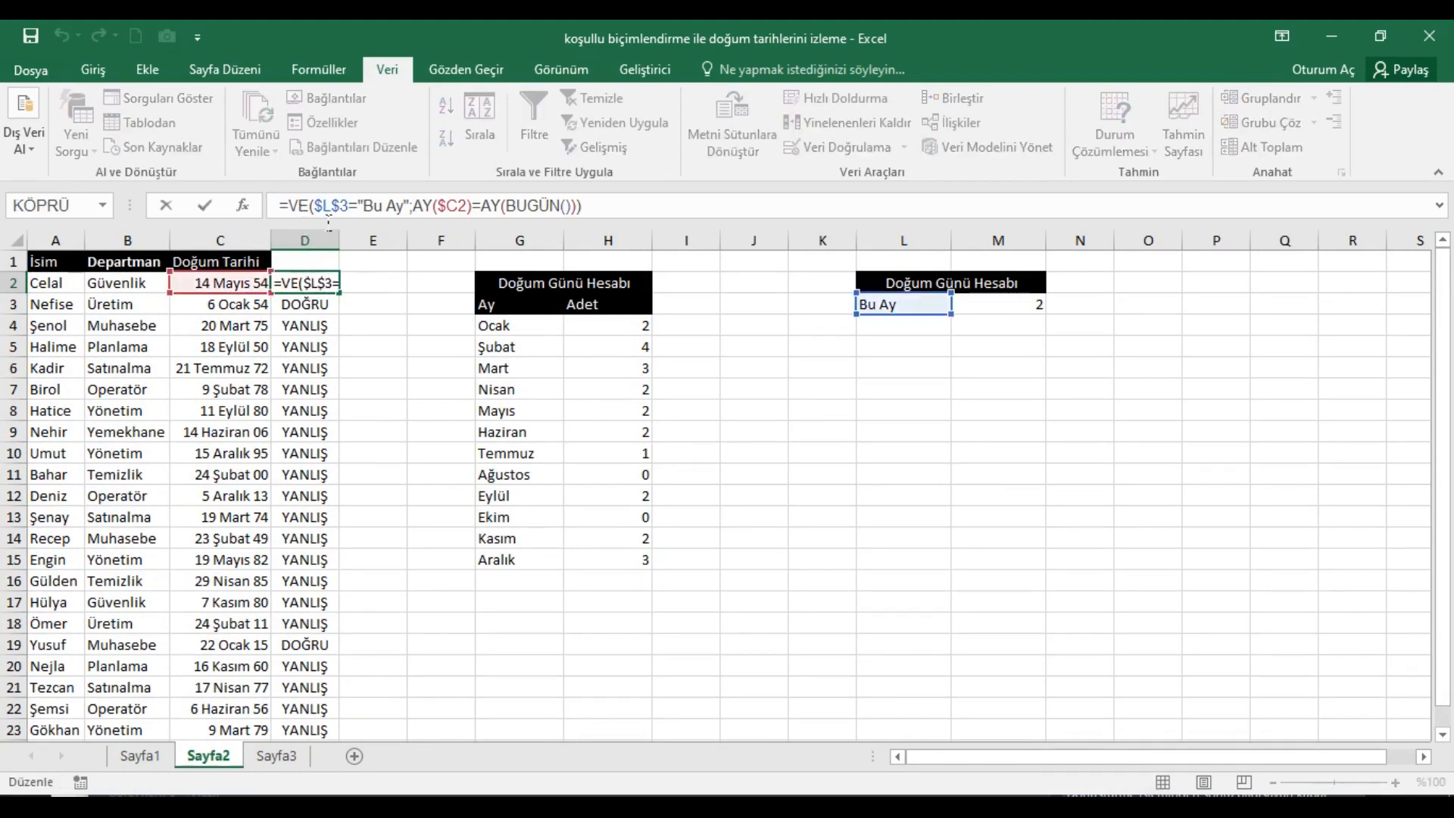
pyautogui.write('yada(')
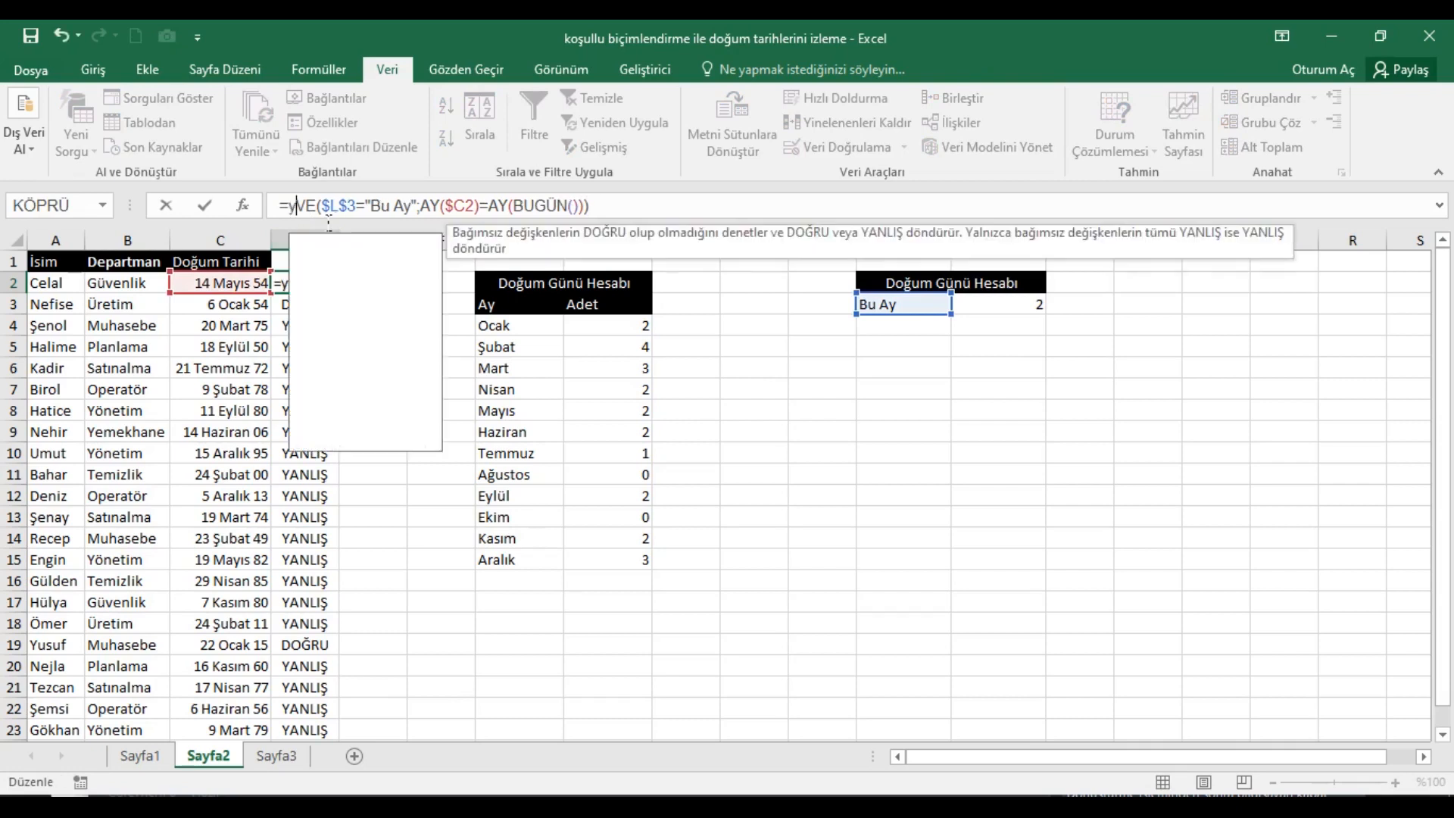
pyautogui.click(670, 208)
pyautogui.write(';')
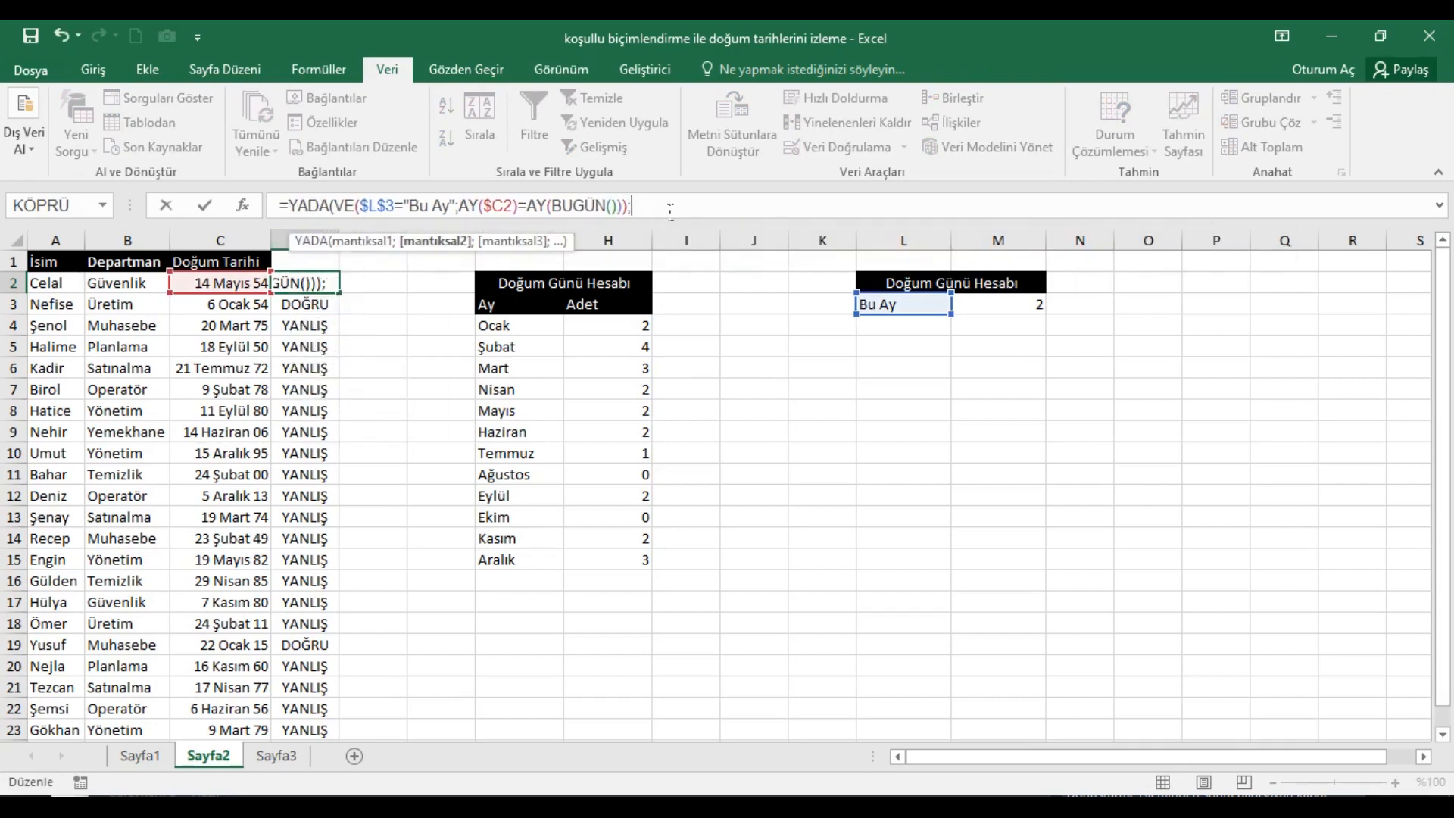
# Step: Duplicate D2's VE($L$3="Bu Ay";AY($C2)=AY(BUGÜN())) condition as the second YADA argument
pyautogui.moveTo(347, 214); pyautogui.dragTo(634, 209)
pyautogui.hotkey('ctrl', 'c')
pyautogui.click(660, 214)
pyautogui.hotkey('ctrl', 'v')
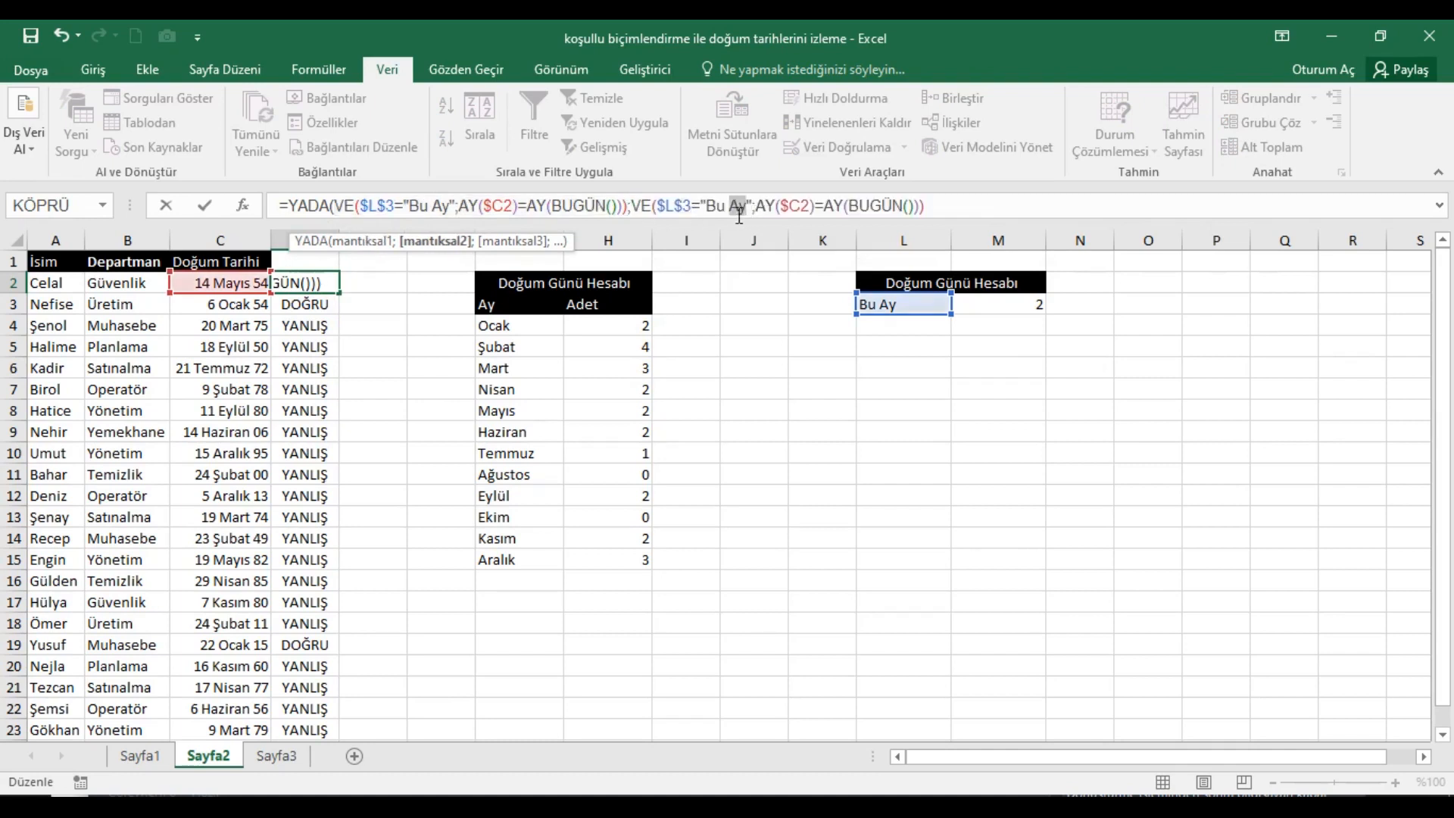
# Step: Change the second condition's text in D2 to "Gelecek Ay", accept the formula correction, and refill the formula down column D
pyautogui.click(729, 207)
pyautogui.press('BackSpace')
pyautogui.press('BackSpace')
pyautogui.write('Gelecek')
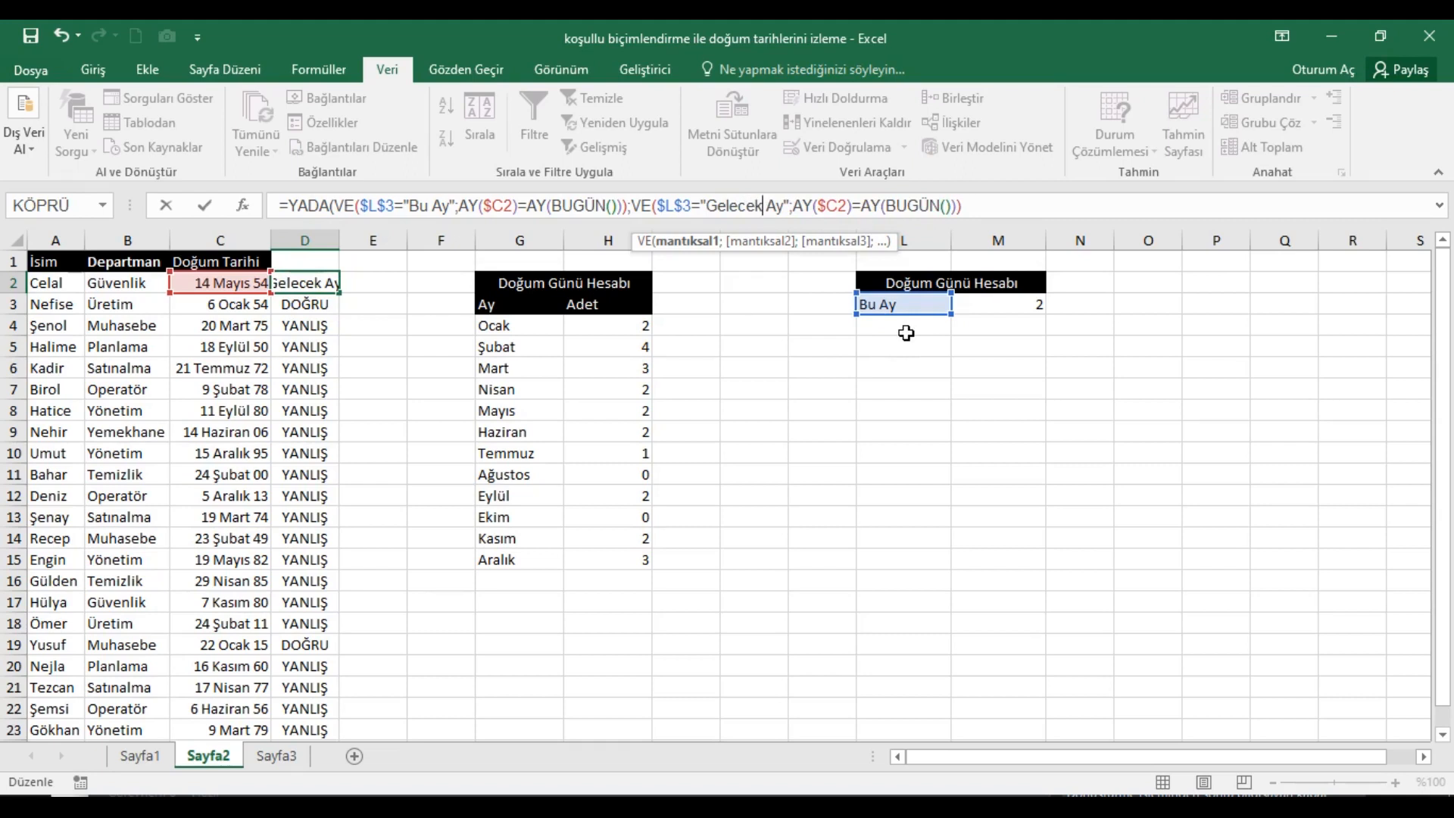
pyautogui.press('Return')
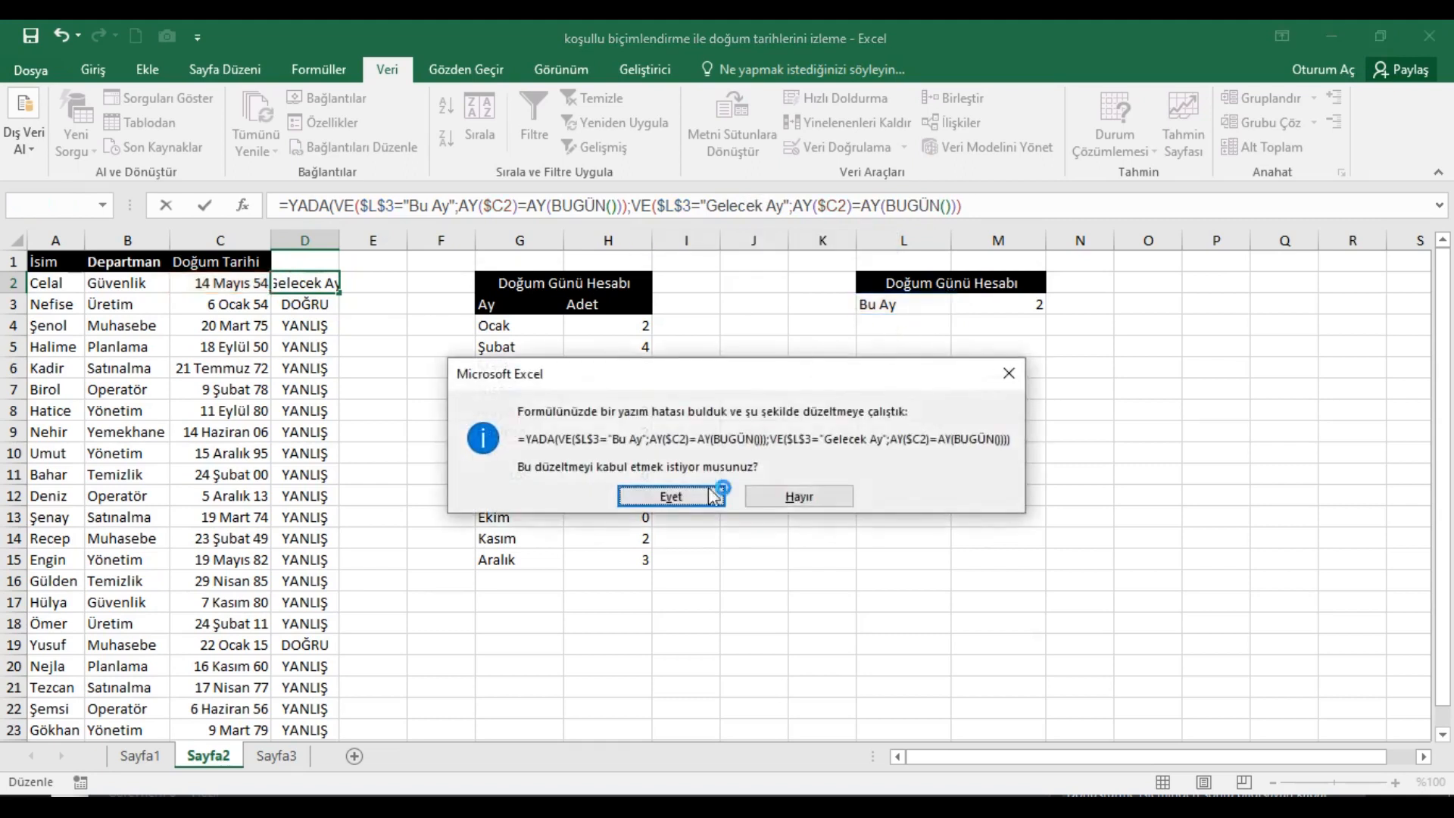
pyautogui.click(715, 503)
pyautogui.click(306, 285)
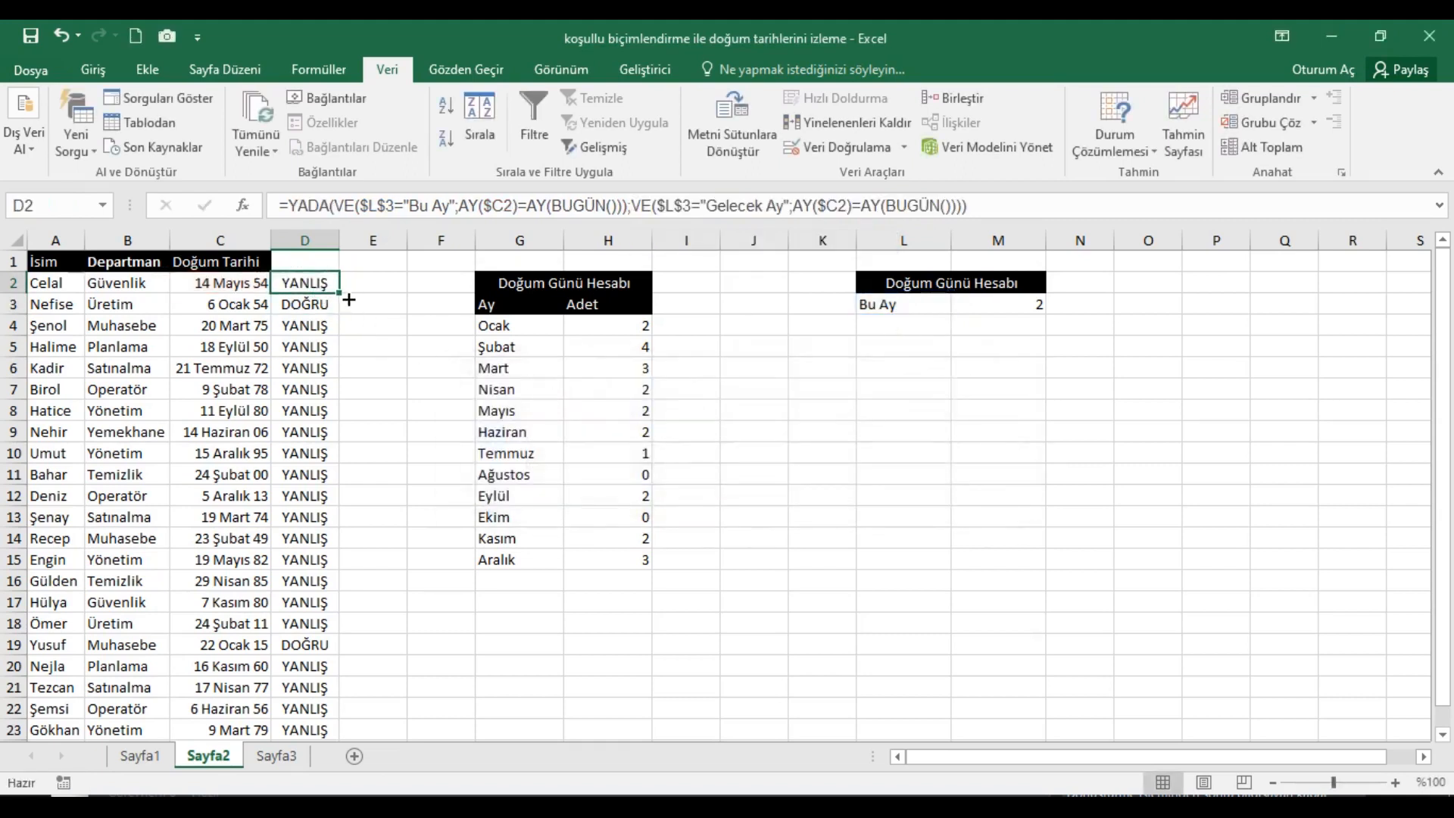
pyautogui.doubleClick(340, 294)
# Step: Switch L3's dropdown to Geçen Ay and then Gelecek Ay, and check column D's results against the birth dates in rows 3 and 19
pyautogui.click(939, 309)
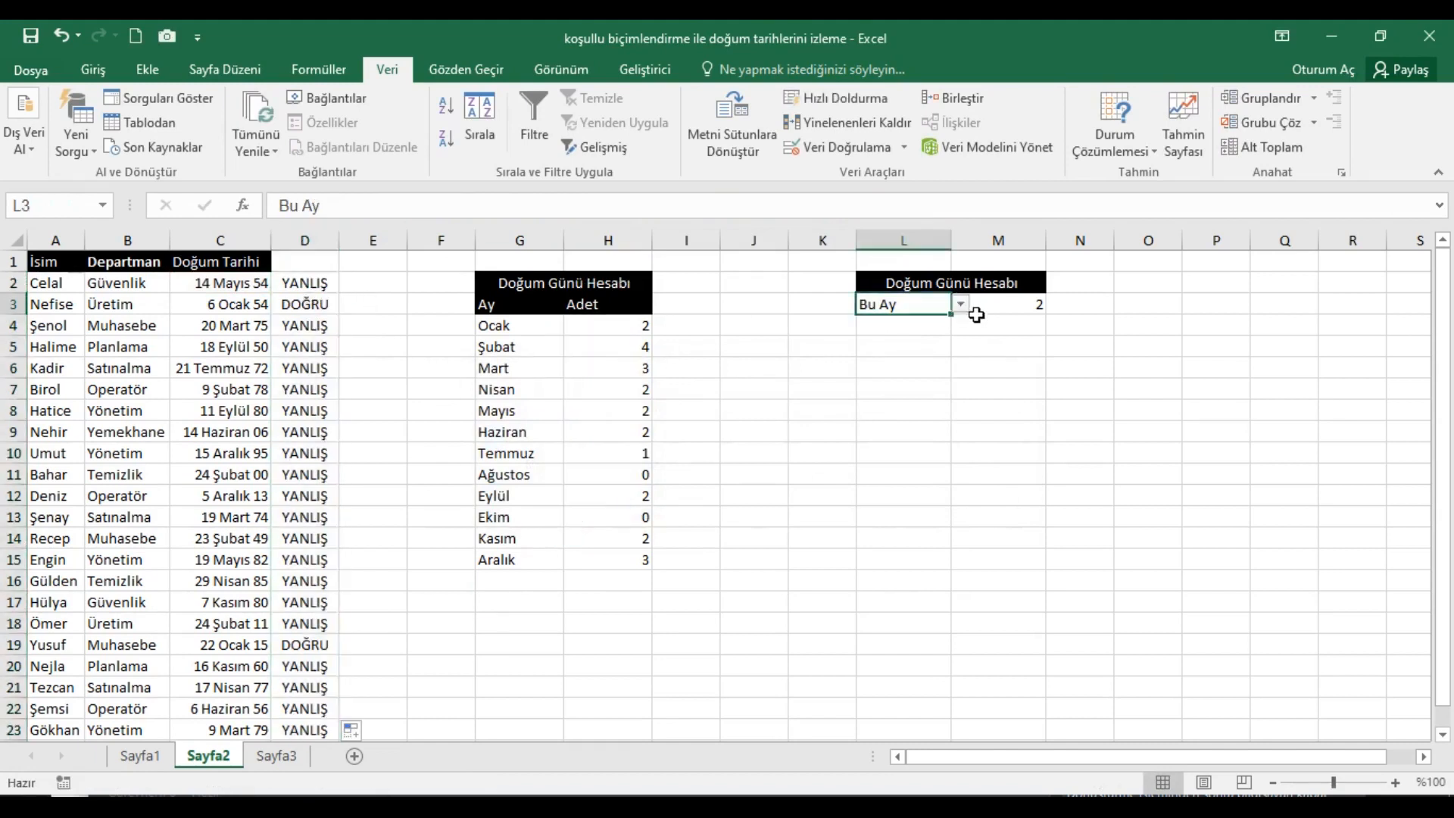
pyautogui.click(961, 304)
pyautogui.click(947, 322)
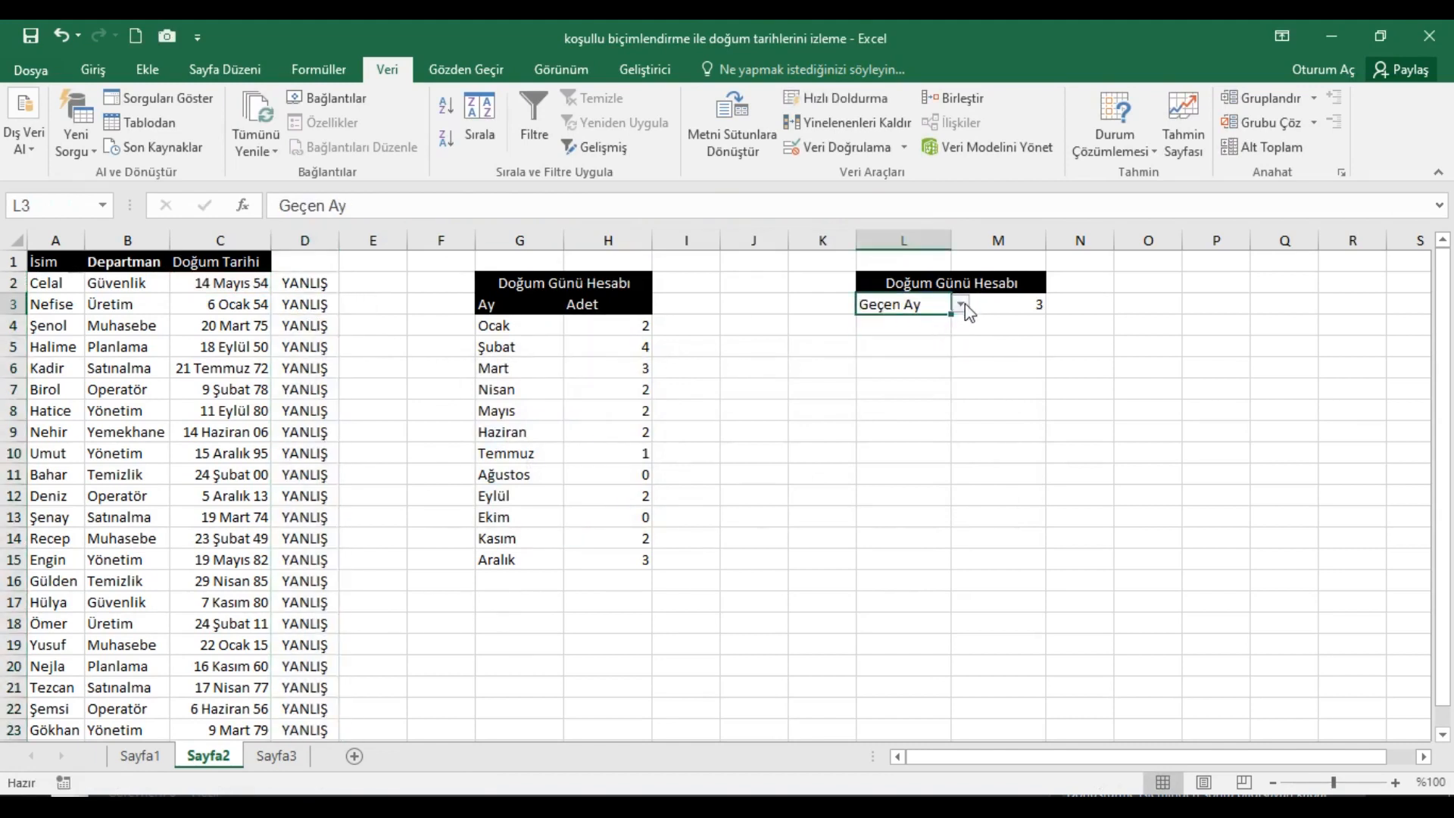
pyautogui.click(960, 303)
pyautogui.click(927, 350)
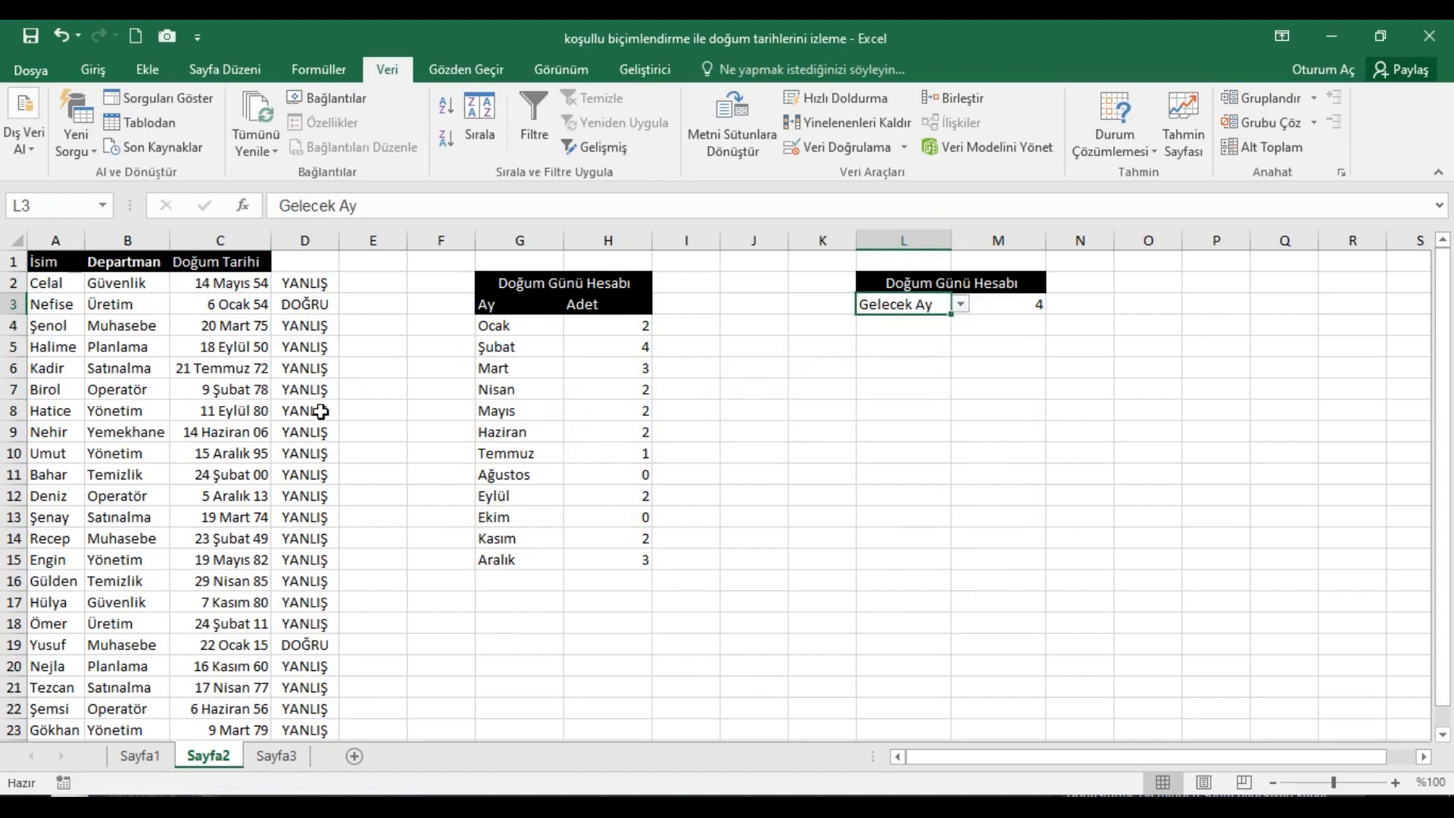
pyautogui.moveTo(313, 309); pyautogui.dragTo(254, 307)
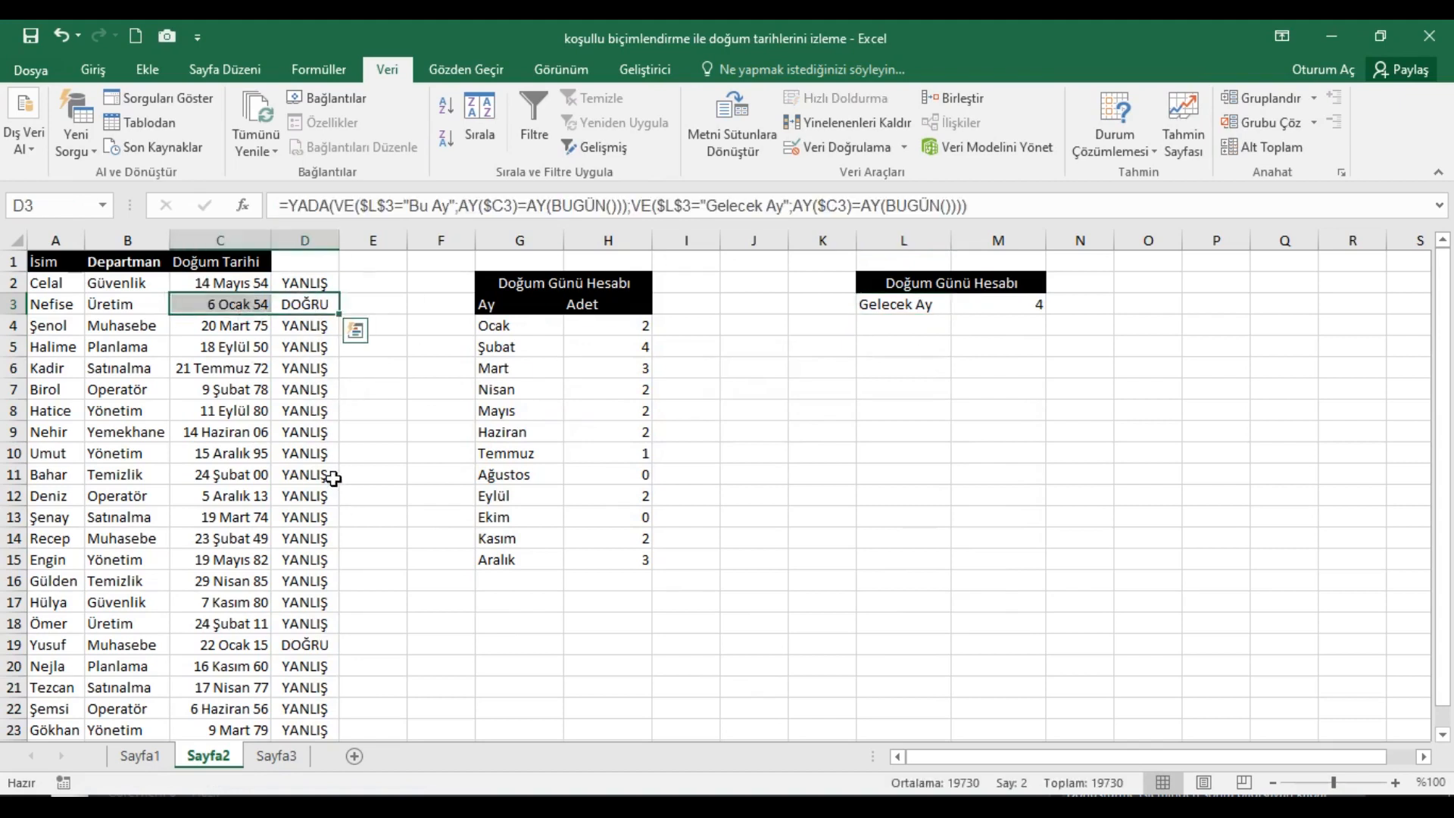
pyautogui.moveTo(316, 647); pyautogui.dragTo(253, 645)
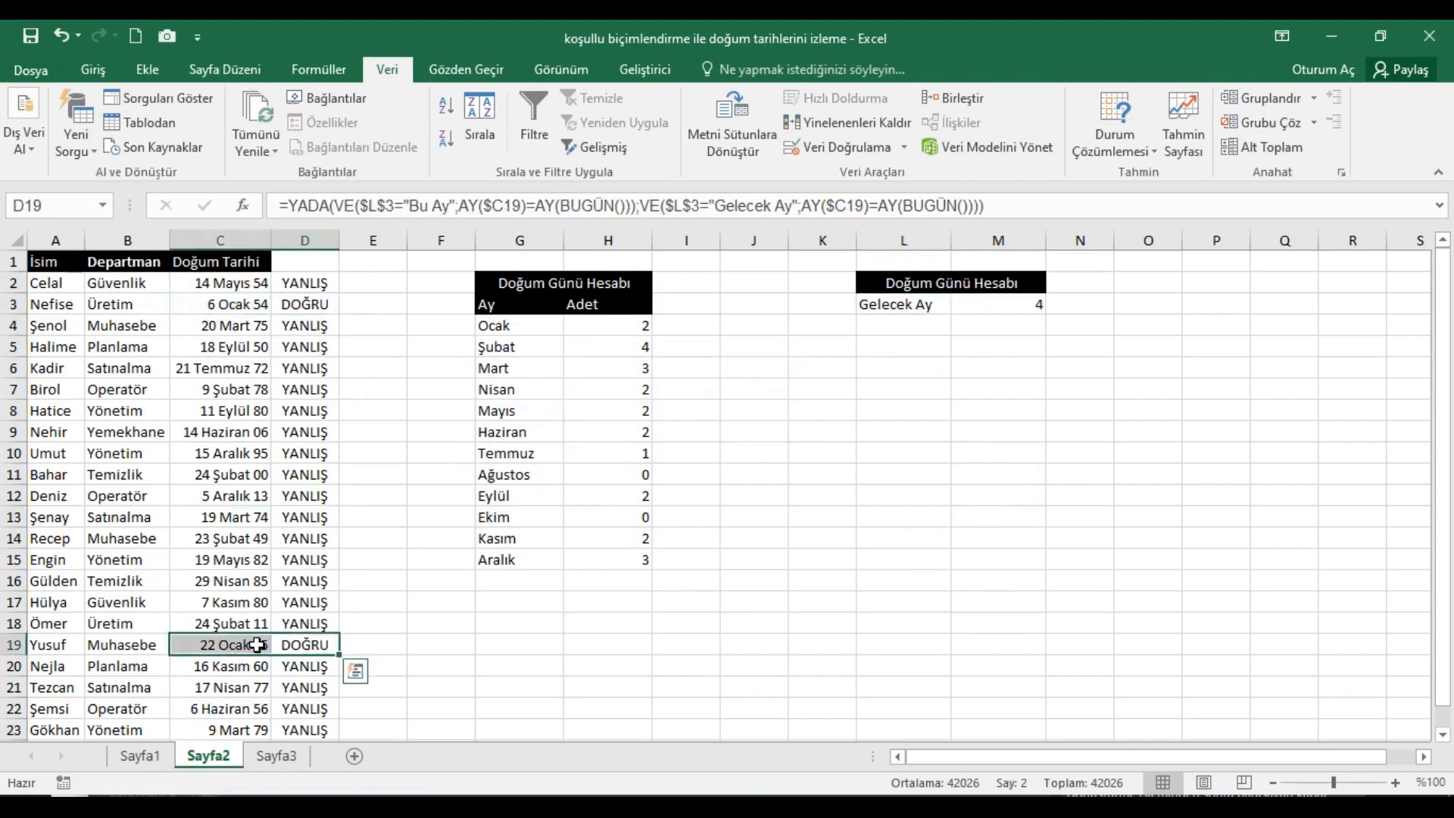
# Step: Add +1 after AY(BUGÜN()) in D2's "Gelecek Ay" condition and refill the formula down column D
pyautogui.click(313, 306)
pyautogui.click(317, 286)
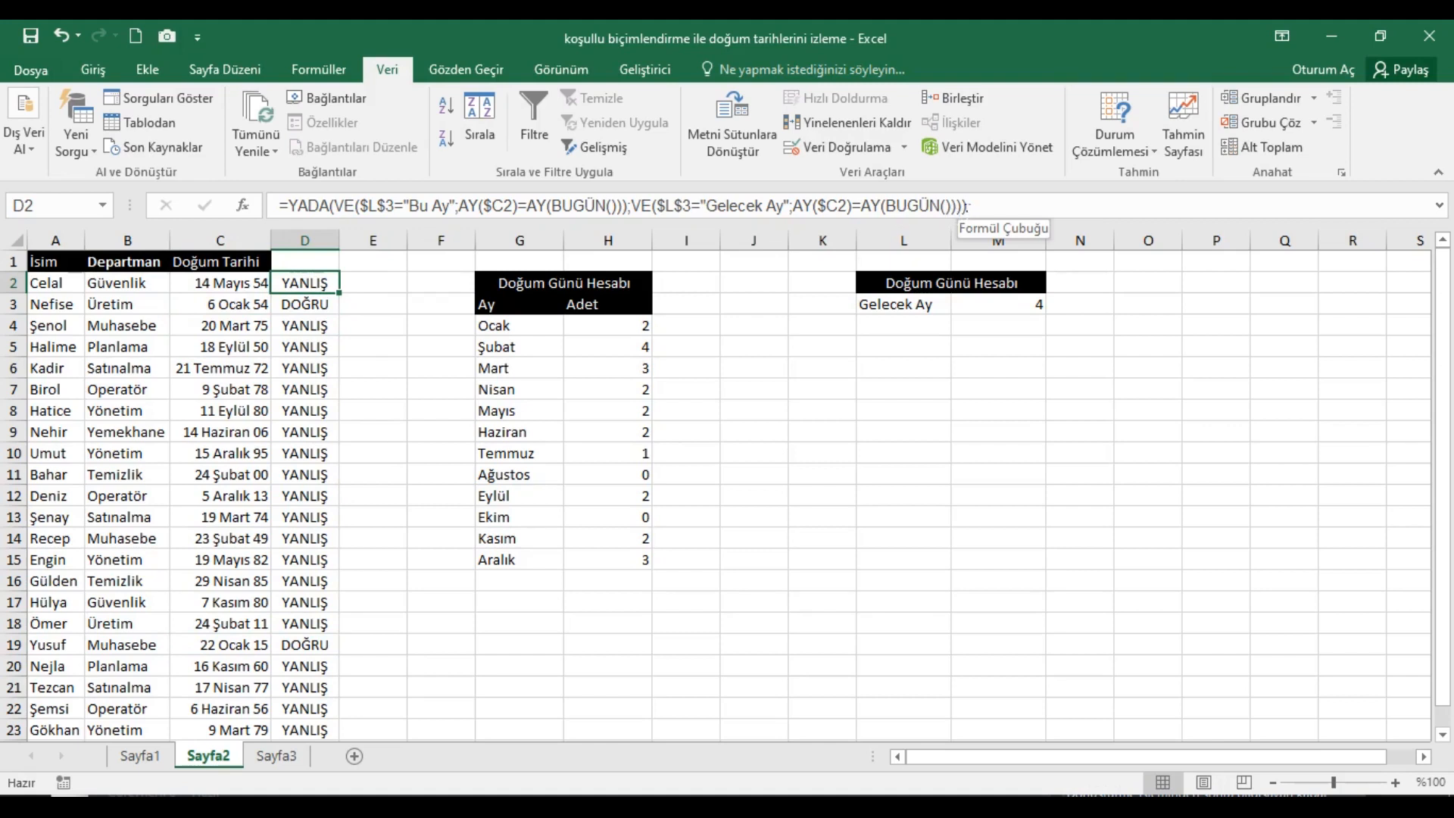
pyautogui.click(957, 206)
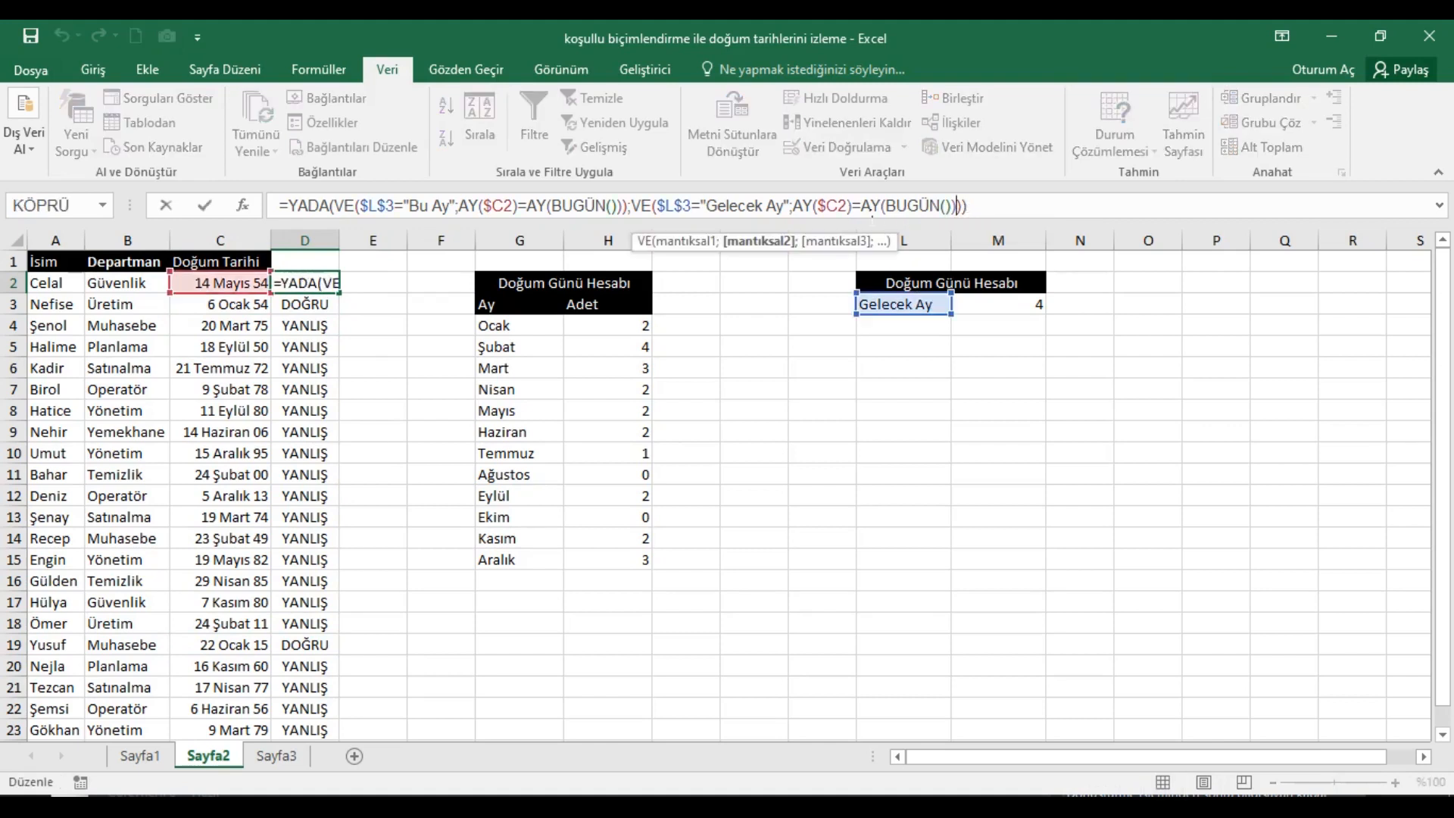
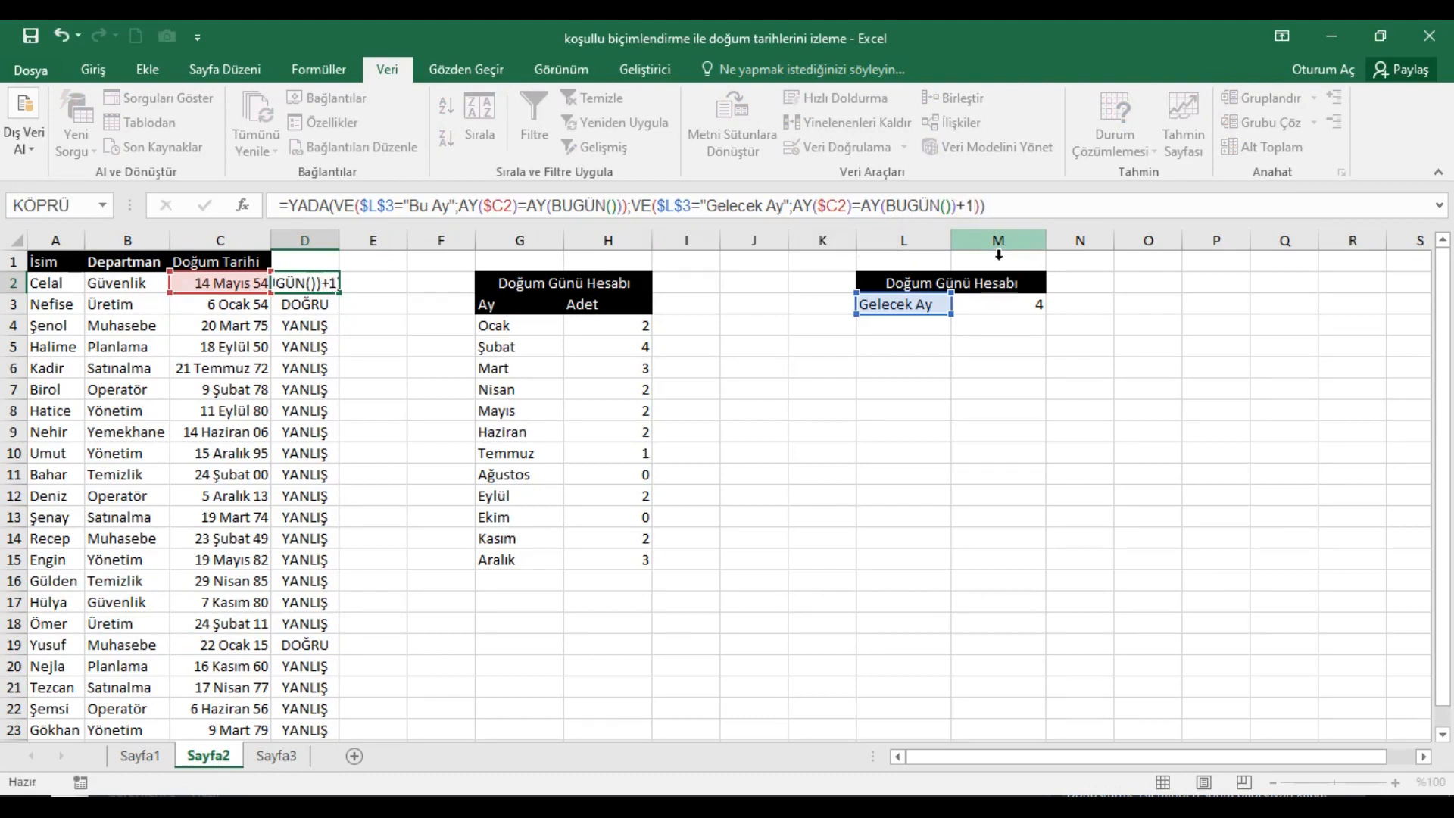
pyautogui.press('Return')
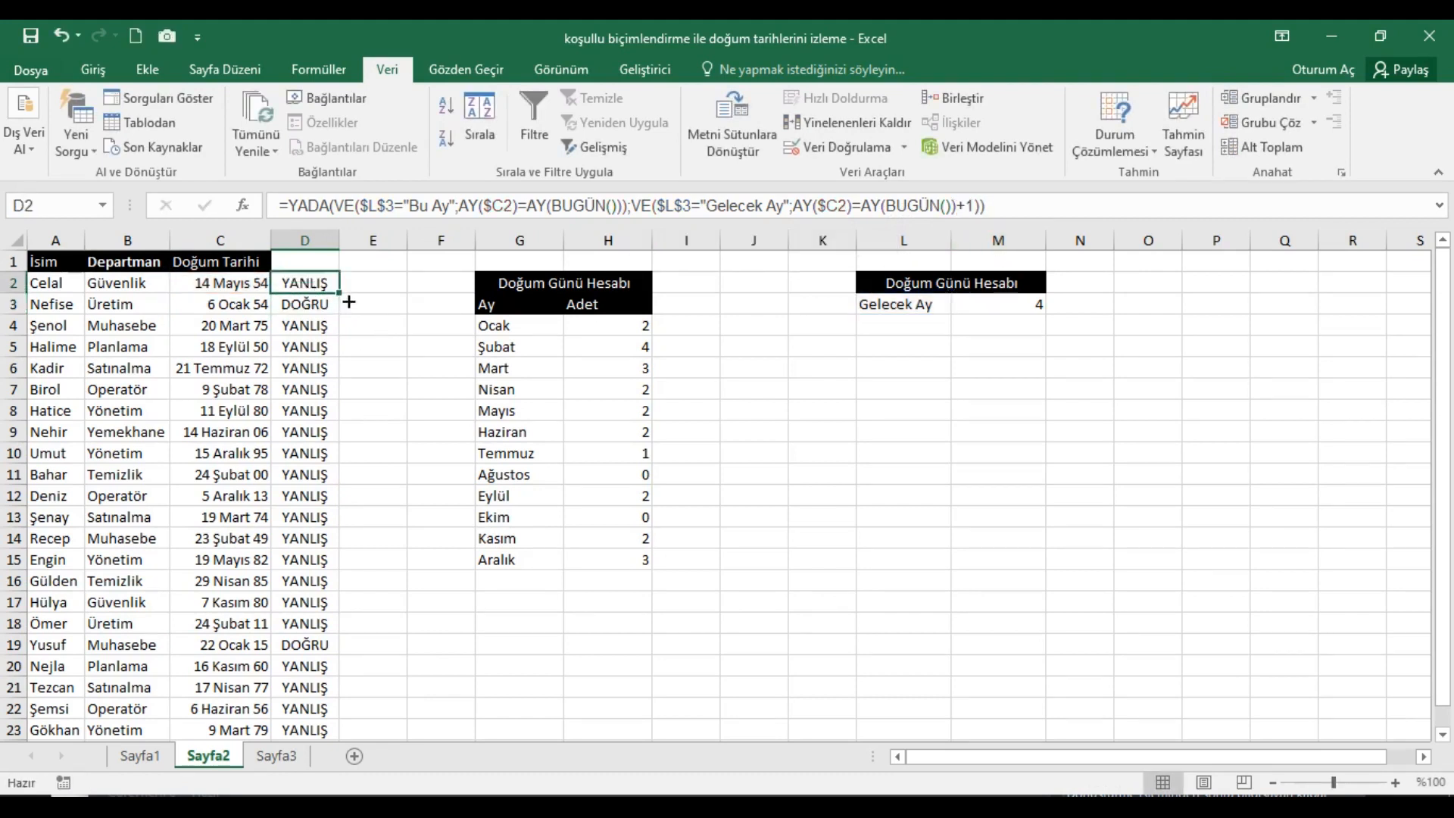
pyautogui.doubleClick(340, 294)
# Step: Check column D's results against the birth dates in rows 7, 11, 14 and 18
pyautogui.click(324, 291)
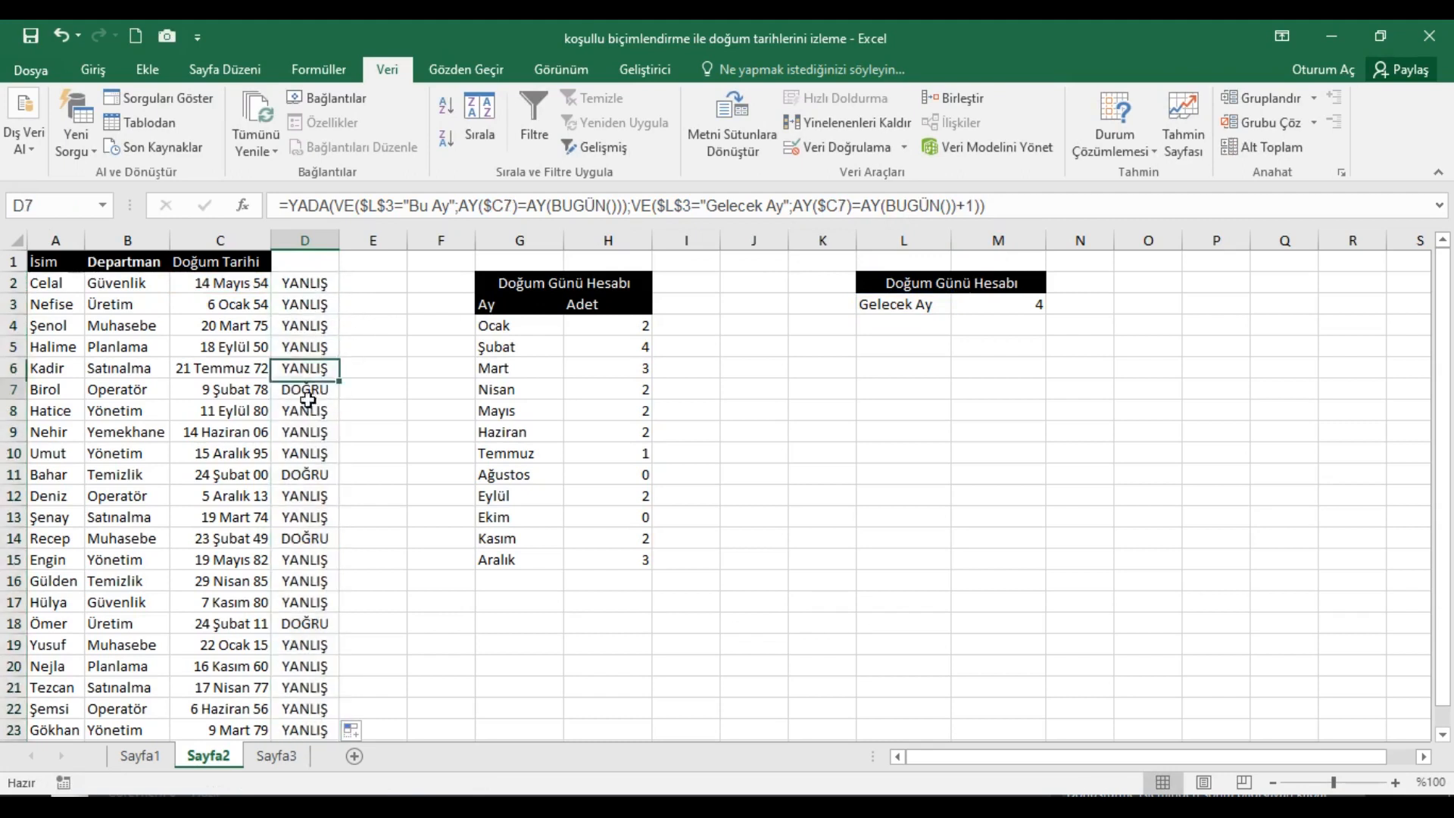
pyautogui.moveTo(310, 390); pyautogui.dragTo(247, 400)
pyautogui.moveTo(307, 474); pyautogui.dragTo(241, 484)
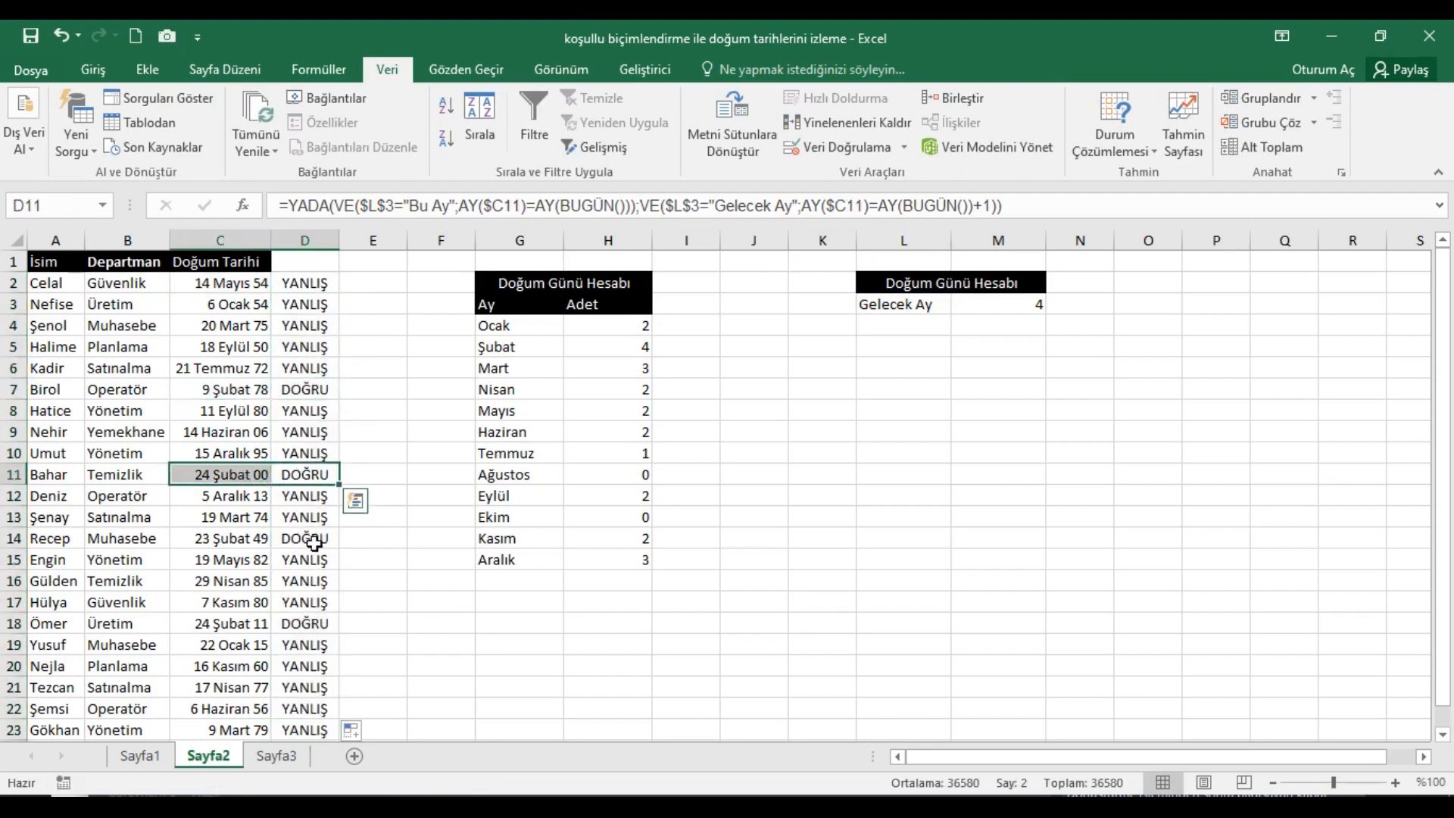
pyautogui.moveTo(311, 539); pyautogui.dragTo(242, 544)
pyautogui.moveTo(318, 624); pyautogui.dragTo(241, 634)
pyautogui.scroll(-1, 240, 634)
pyautogui.scroll(1, 292, 607)
# Step: Append a copy of the "Bu Ay" VE condition as the third YADA argument in D2 and close the formula's parentheses
pyautogui.click(301, 284)
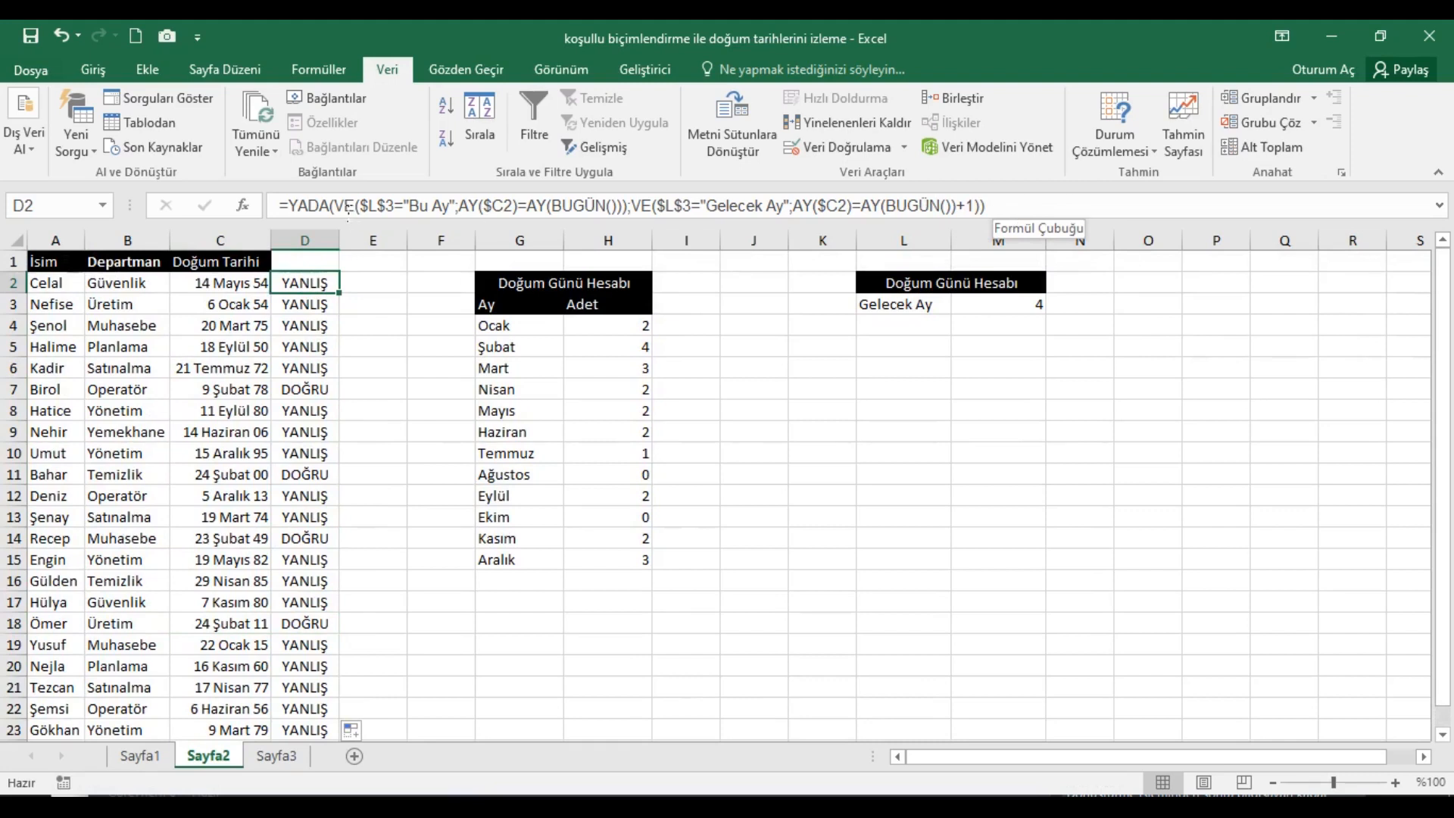
pyautogui.moveTo(346, 206); pyautogui.dragTo(618, 209)
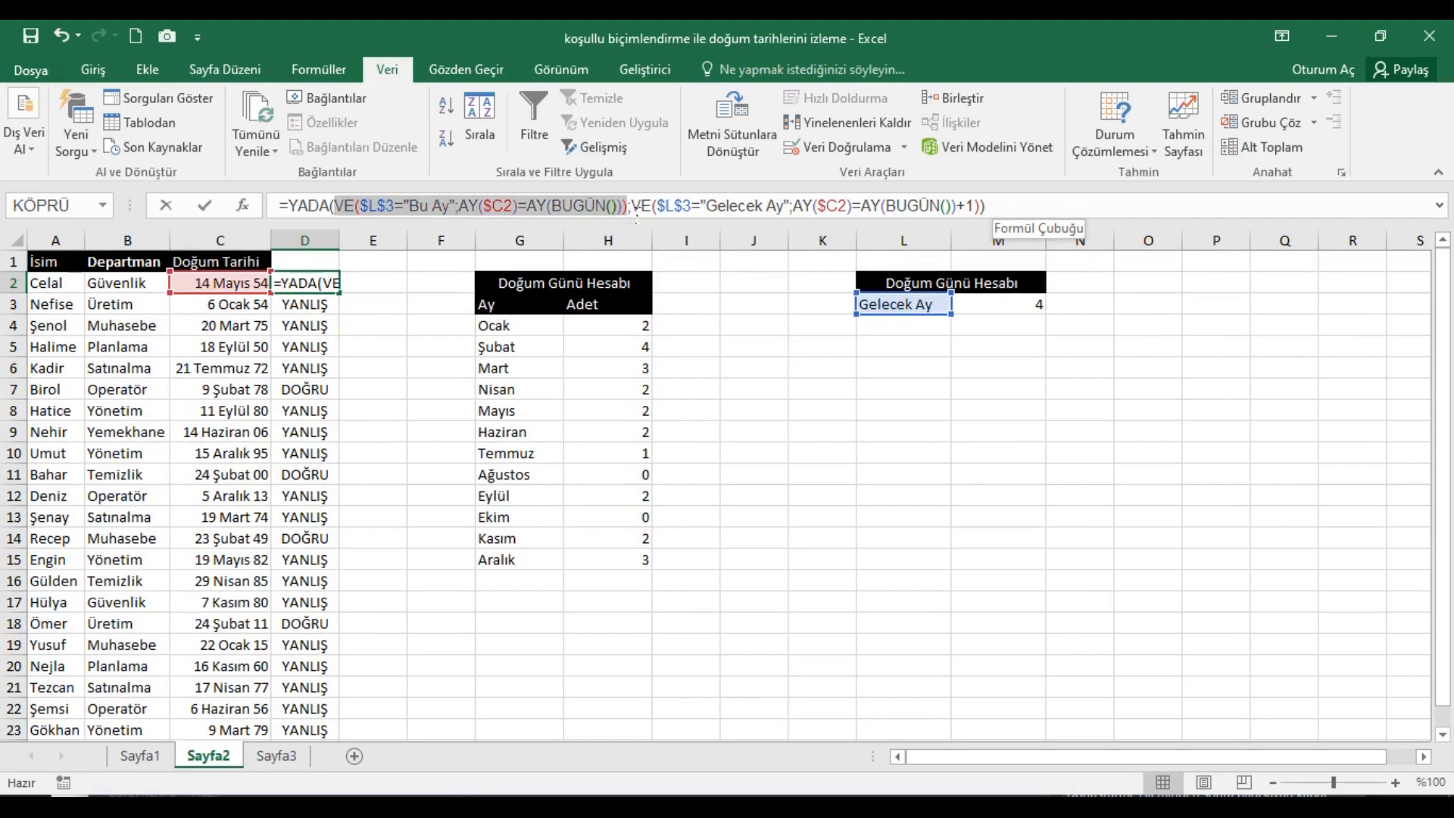
pyautogui.click(1018, 206)
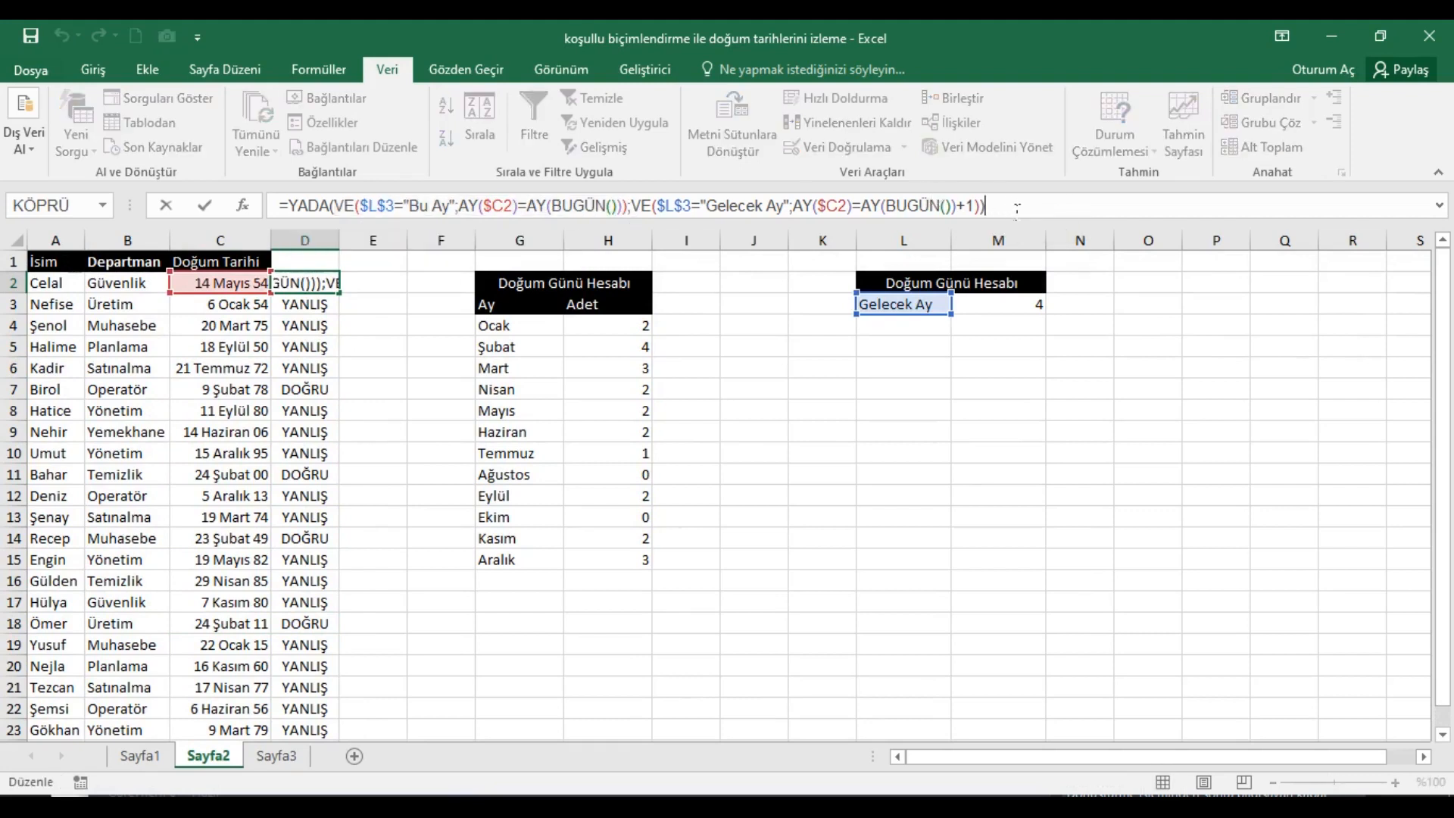
pyautogui.press('BackSpace')
pyautogui.press('BackSpace')
pyautogui.write(';')
pyautogui.write('VE($L$3="Bu Ay";AY($C2)=AY(BUGÜN()))')
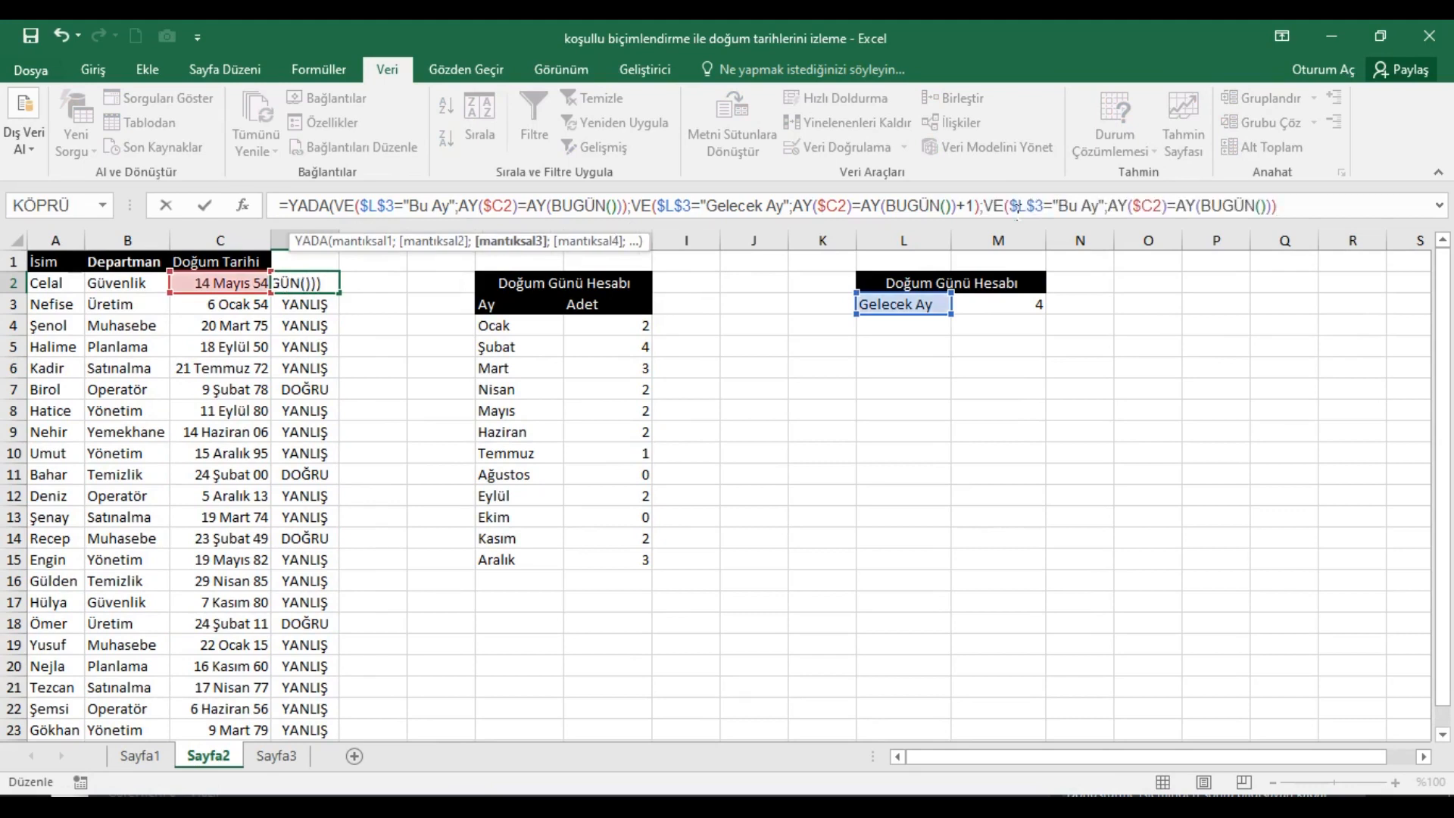
pyautogui.write(')')
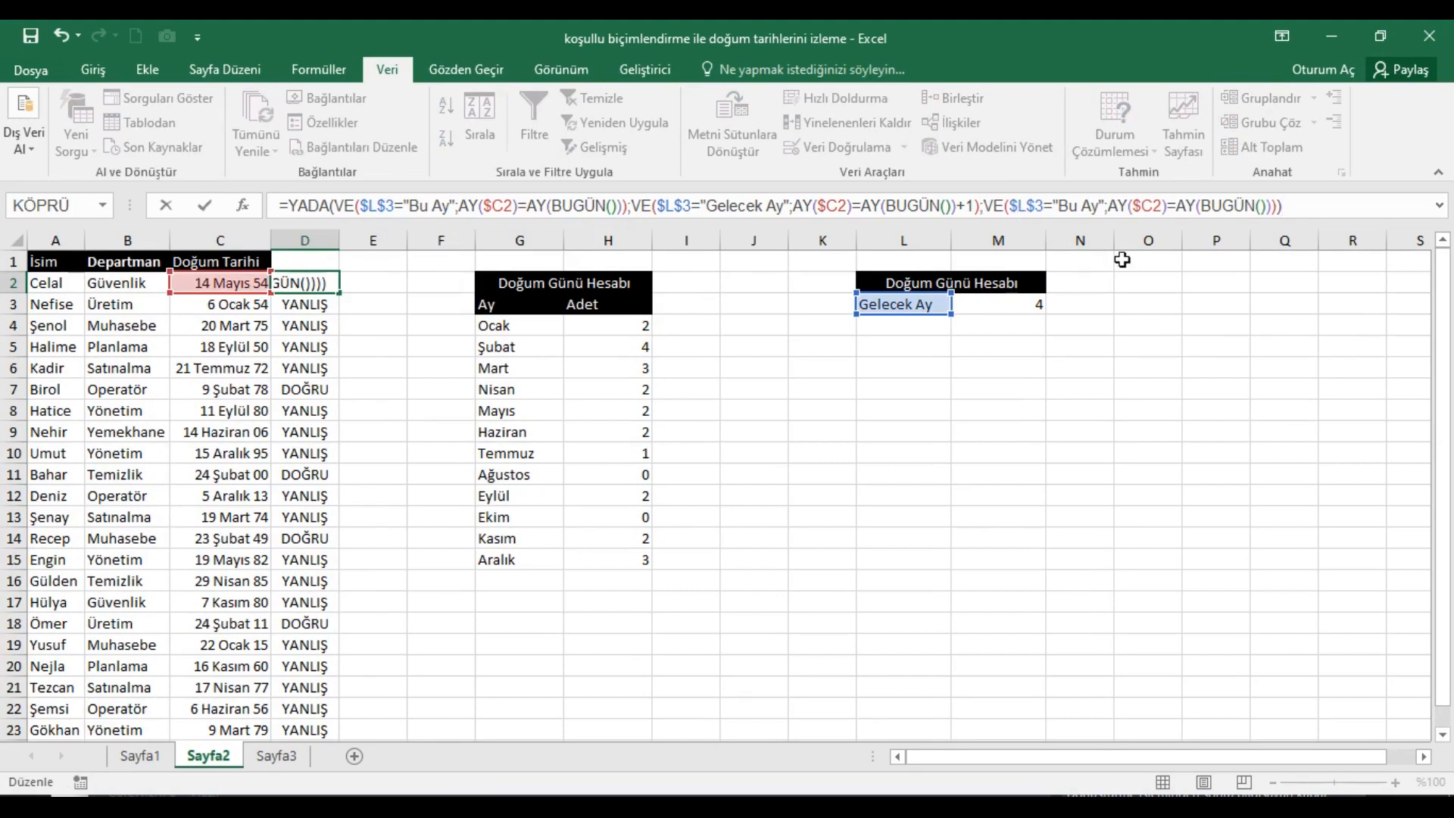
# Step: Add -1 after AY(BUGÜN()) in D2's third condition and refill the formula down column D
pyautogui.click(1279, 205)
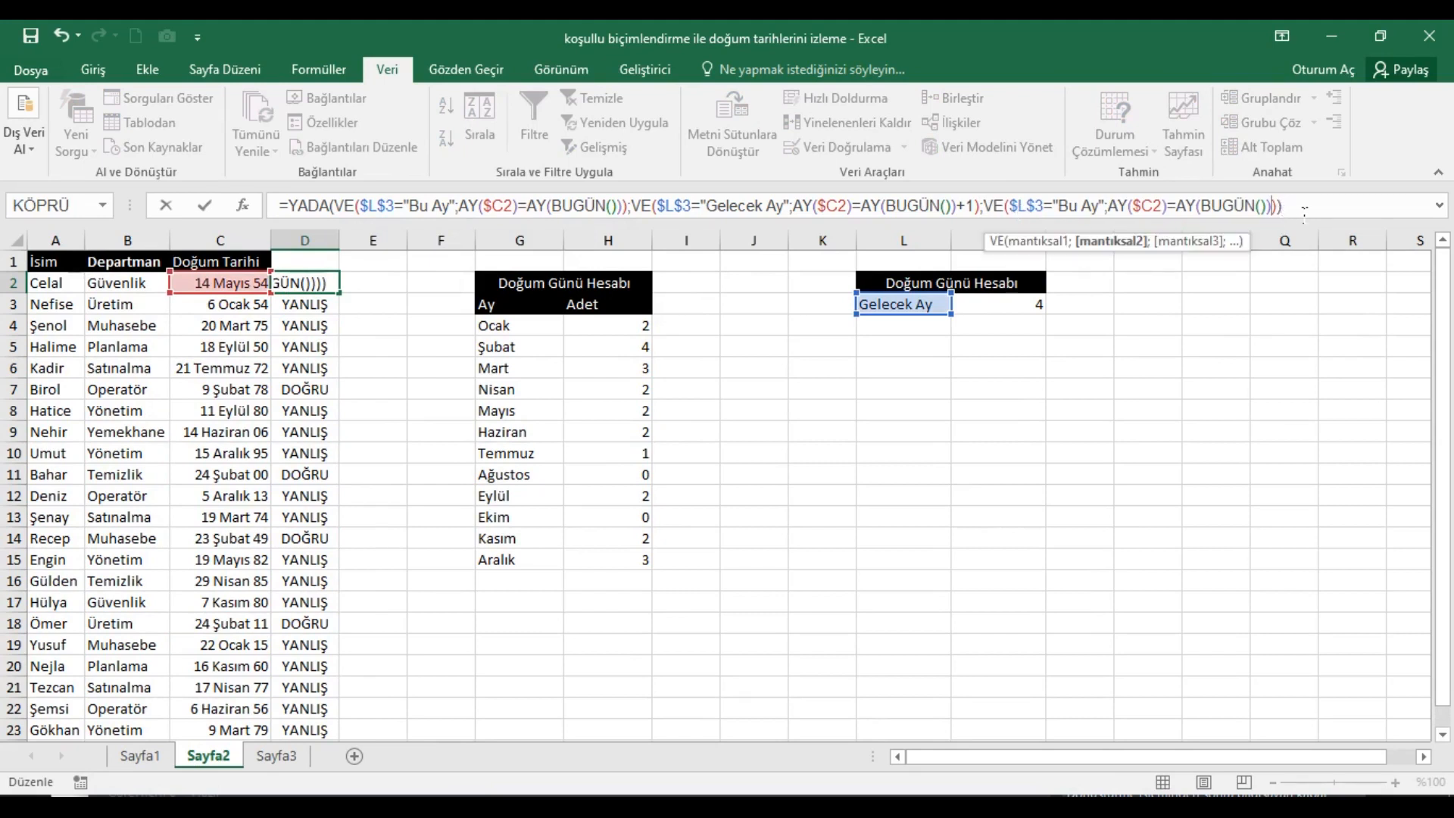
pyautogui.press('Return')
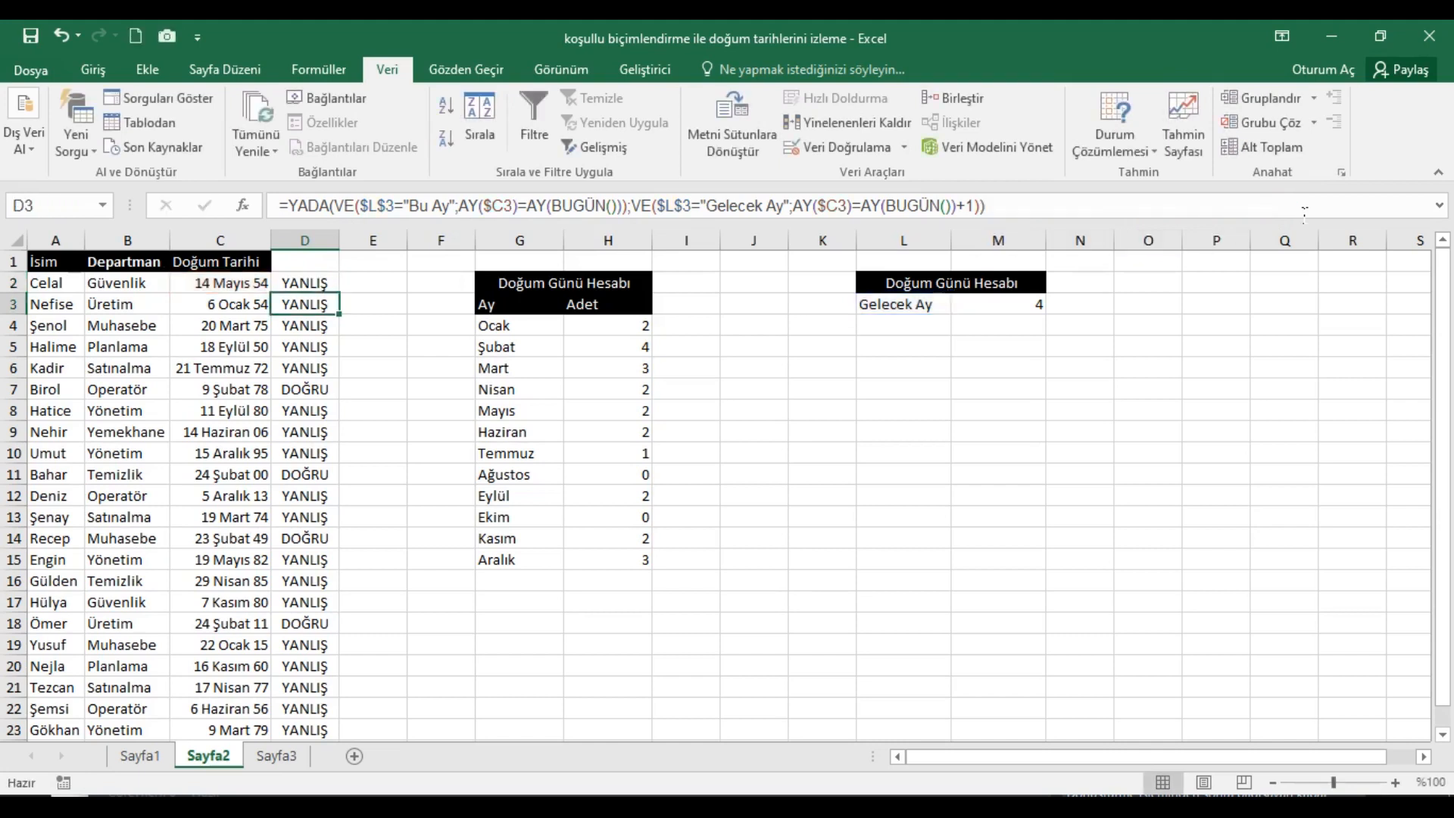
pyautogui.press('Up')
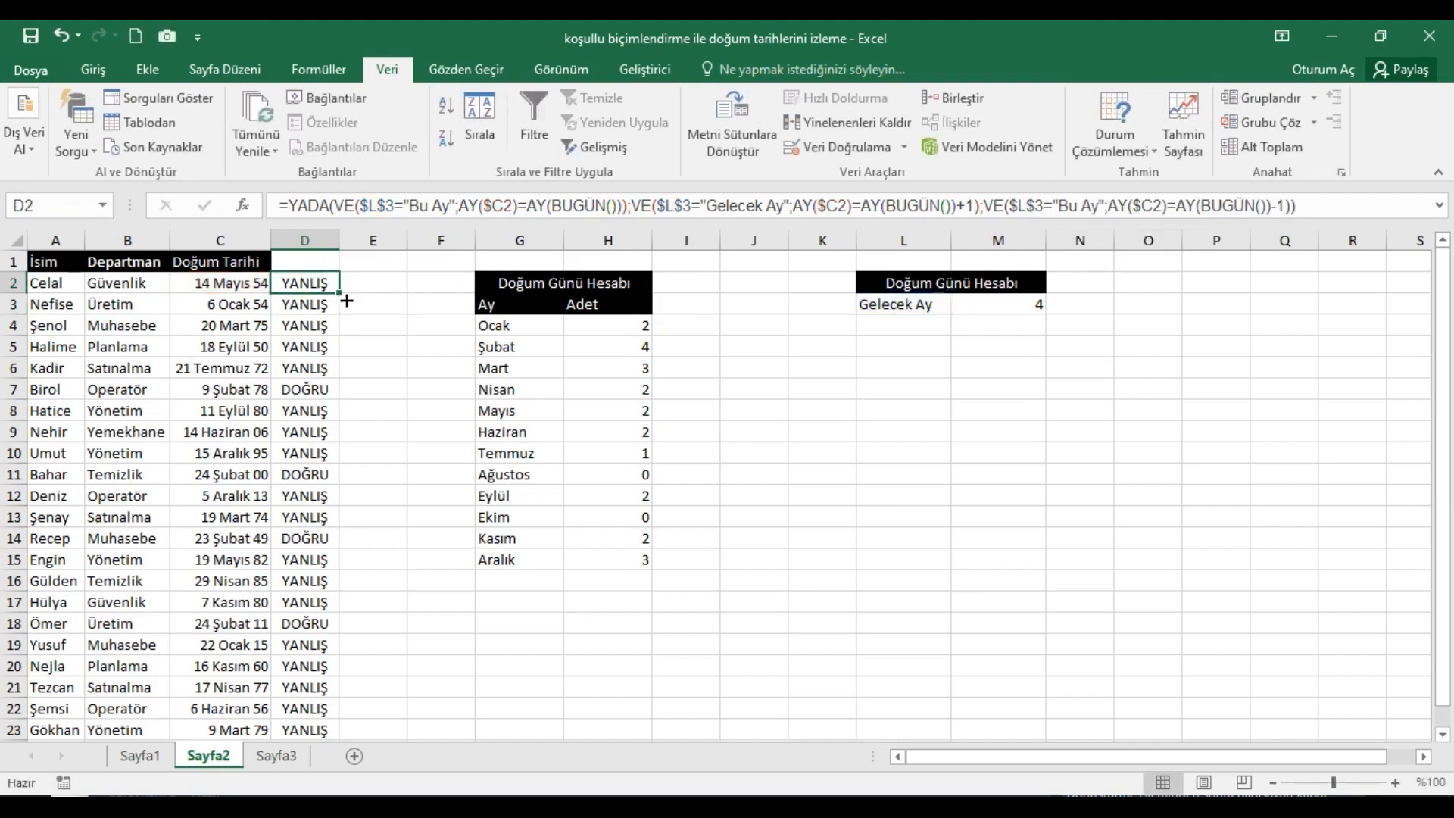
pyautogui.doubleClick(339, 293)
pyautogui.click(307, 400)
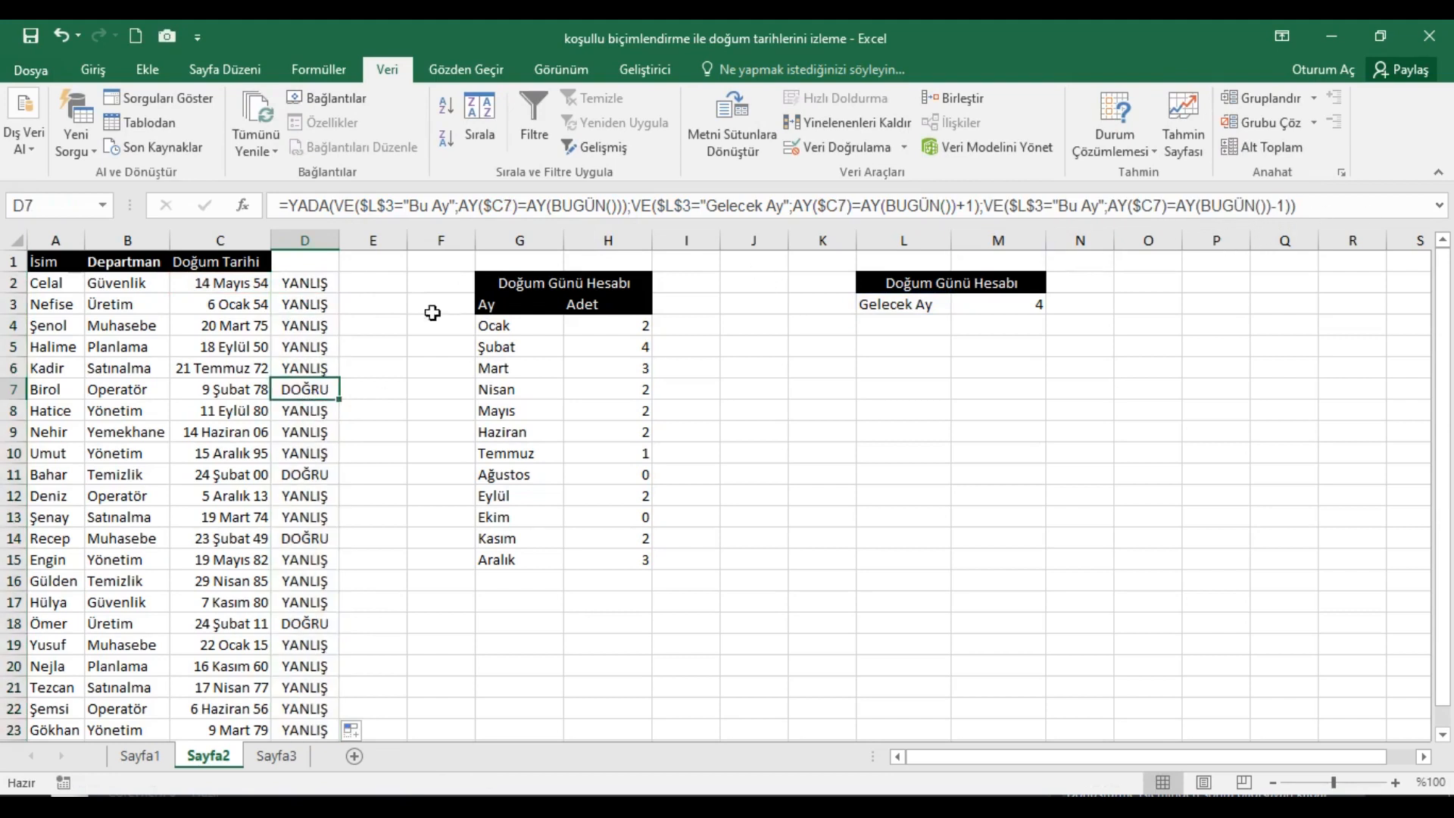
# Step: Change the third condition's text in D2 to "Geçen Ay" and refill the formula down column D
pyautogui.click(326, 284)
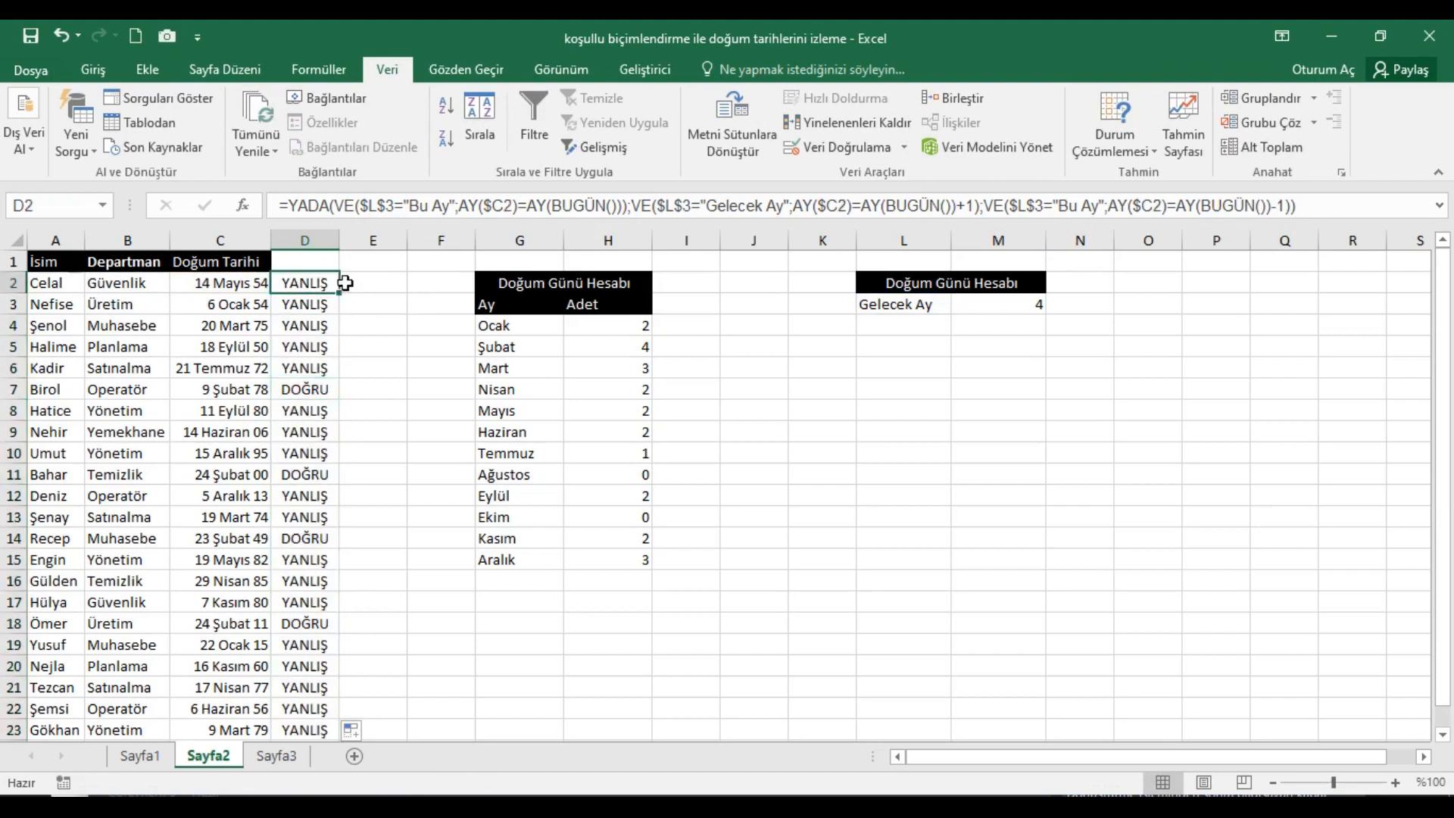
pyautogui.doubleClick(1071, 209)
pyautogui.write('Geçen')
pyautogui.press('Return')
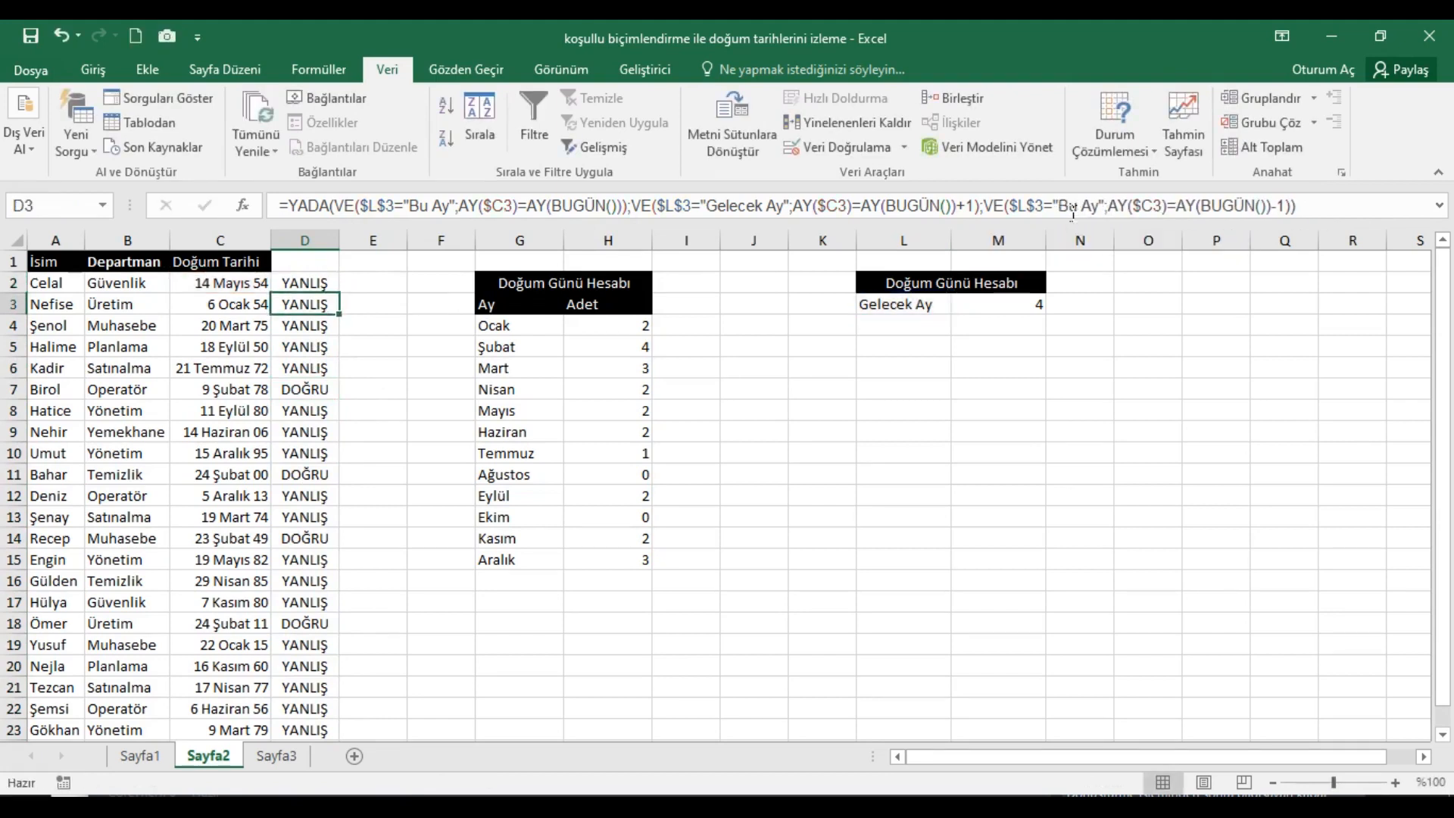
pyautogui.click(330, 286)
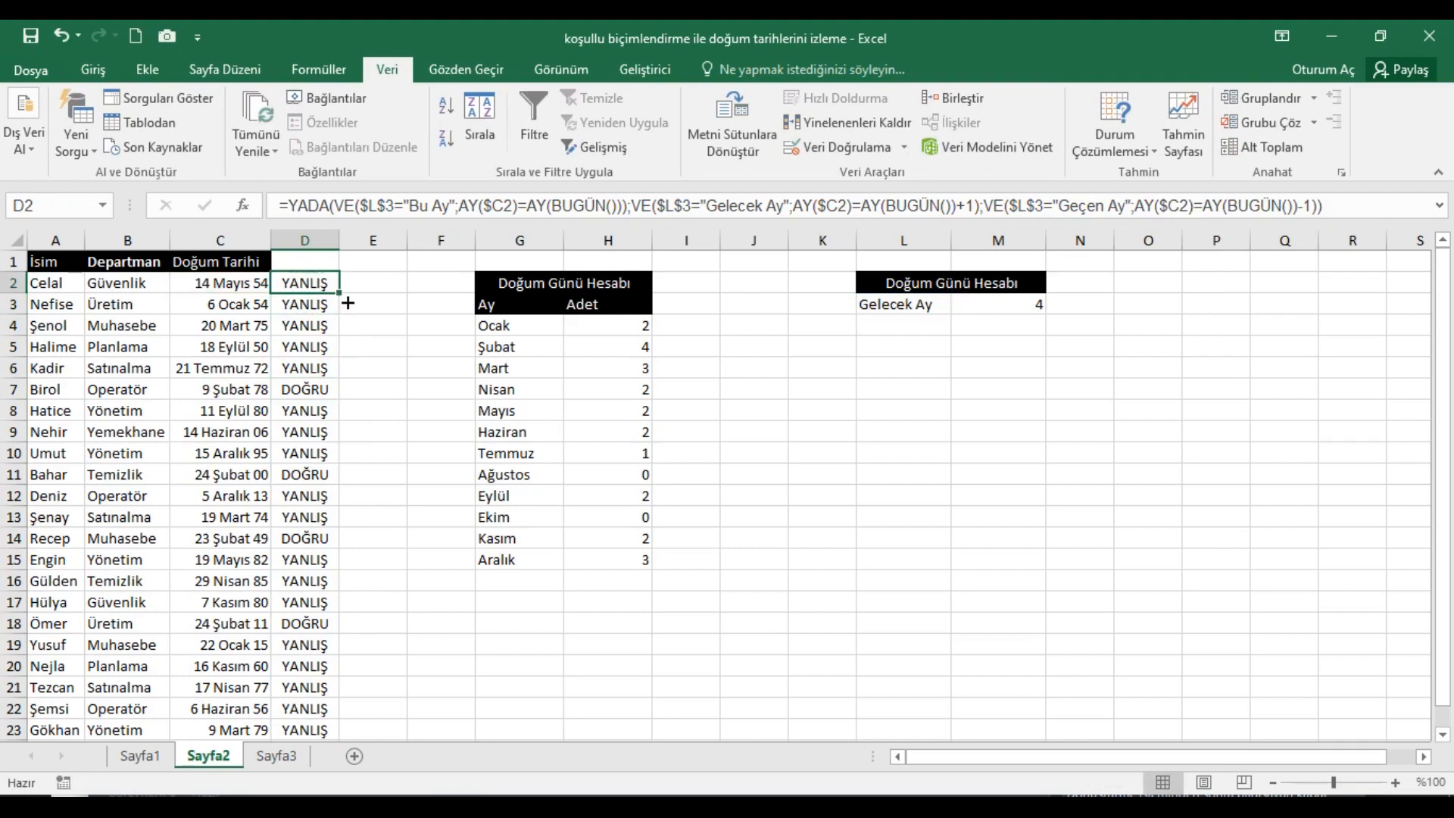
pyautogui.doubleClick(341, 295)
# Step: Review column D's refilled results down to row 24 and select the month dropdown cell L3
pyautogui.click(307, 393)
pyautogui.scroll(-1, 341, 492)
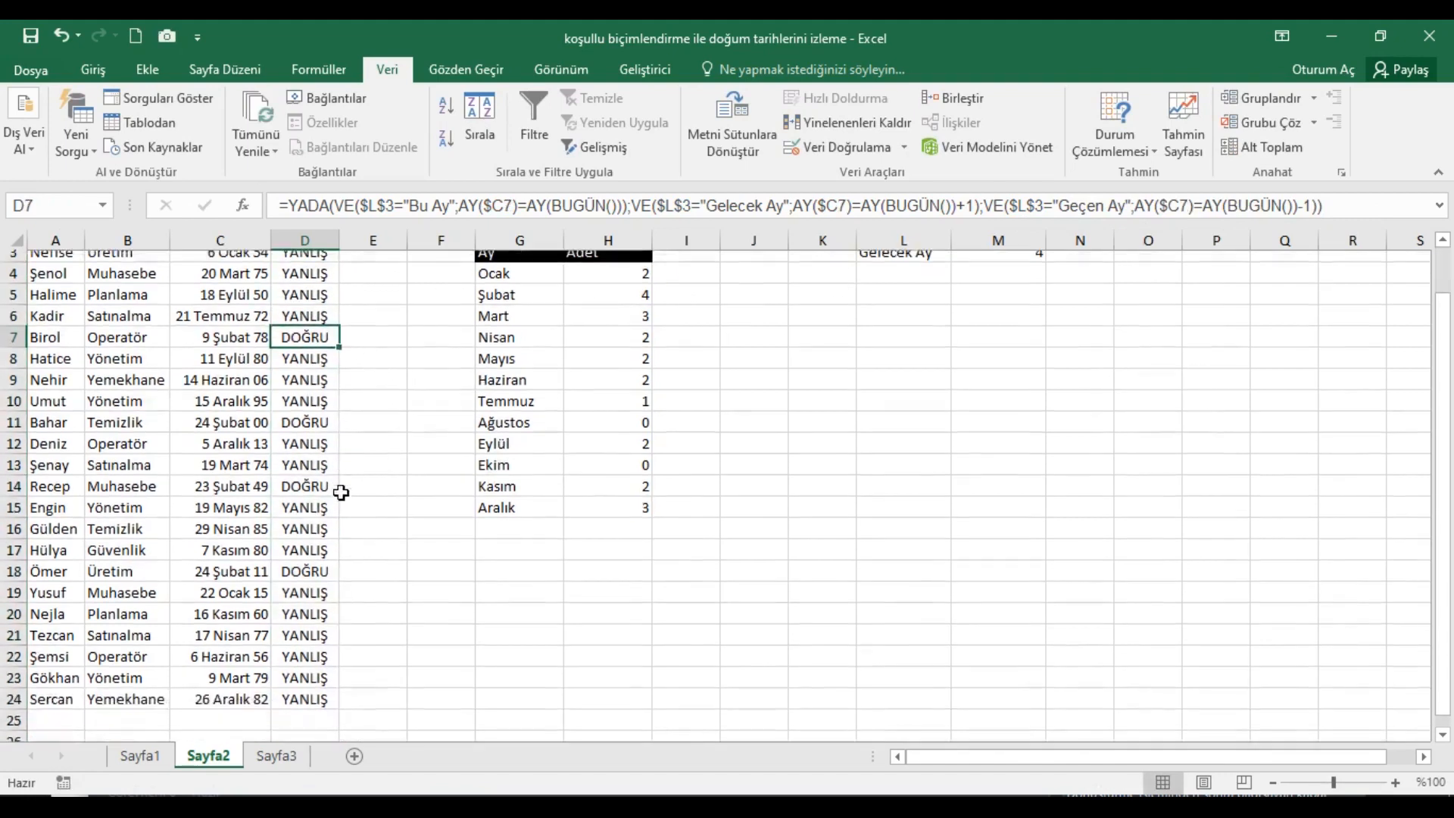
pyautogui.scroll(1, 314, 501)
pyautogui.click(310, 288)
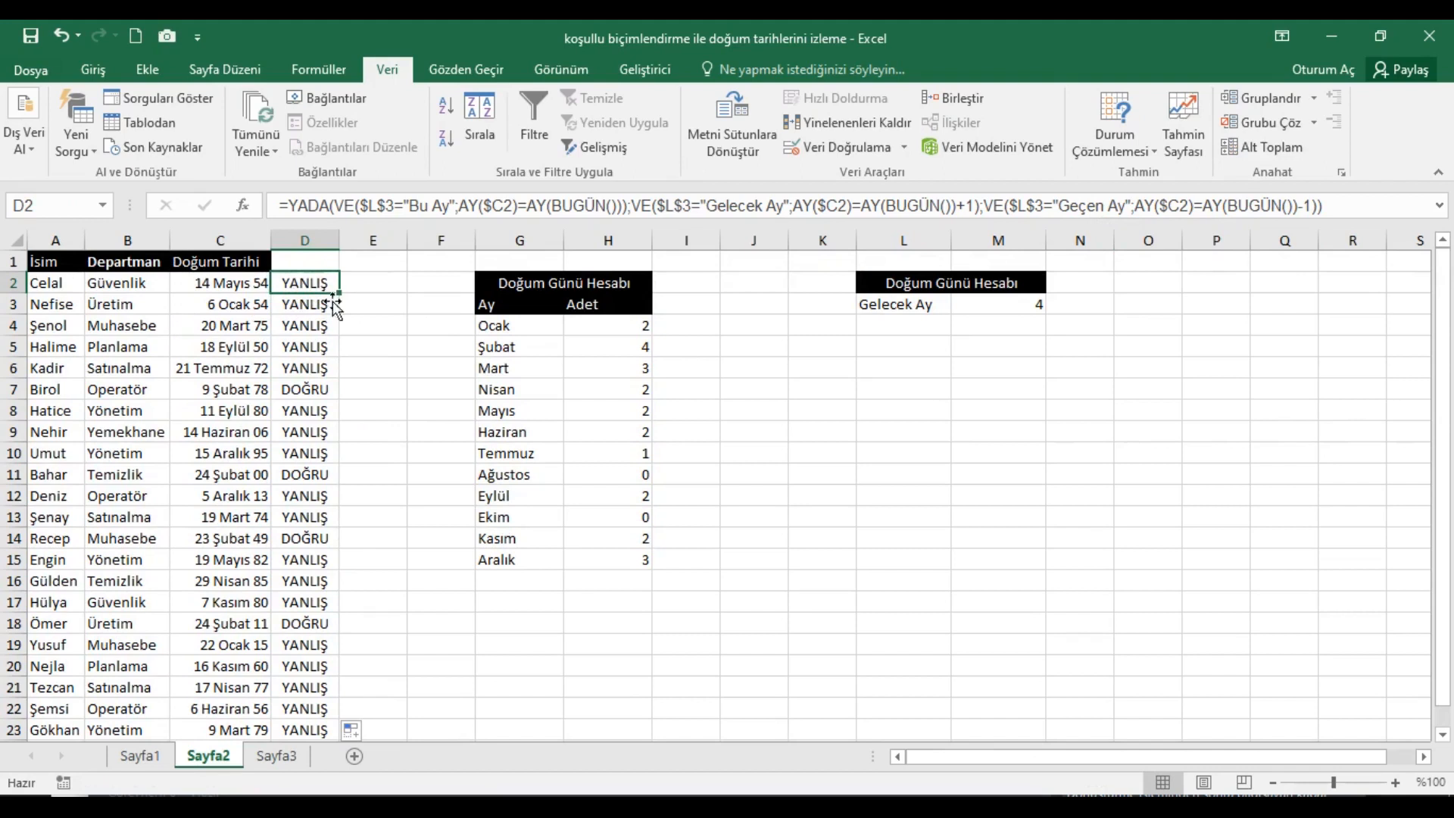
pyautogui.click(382, 294)
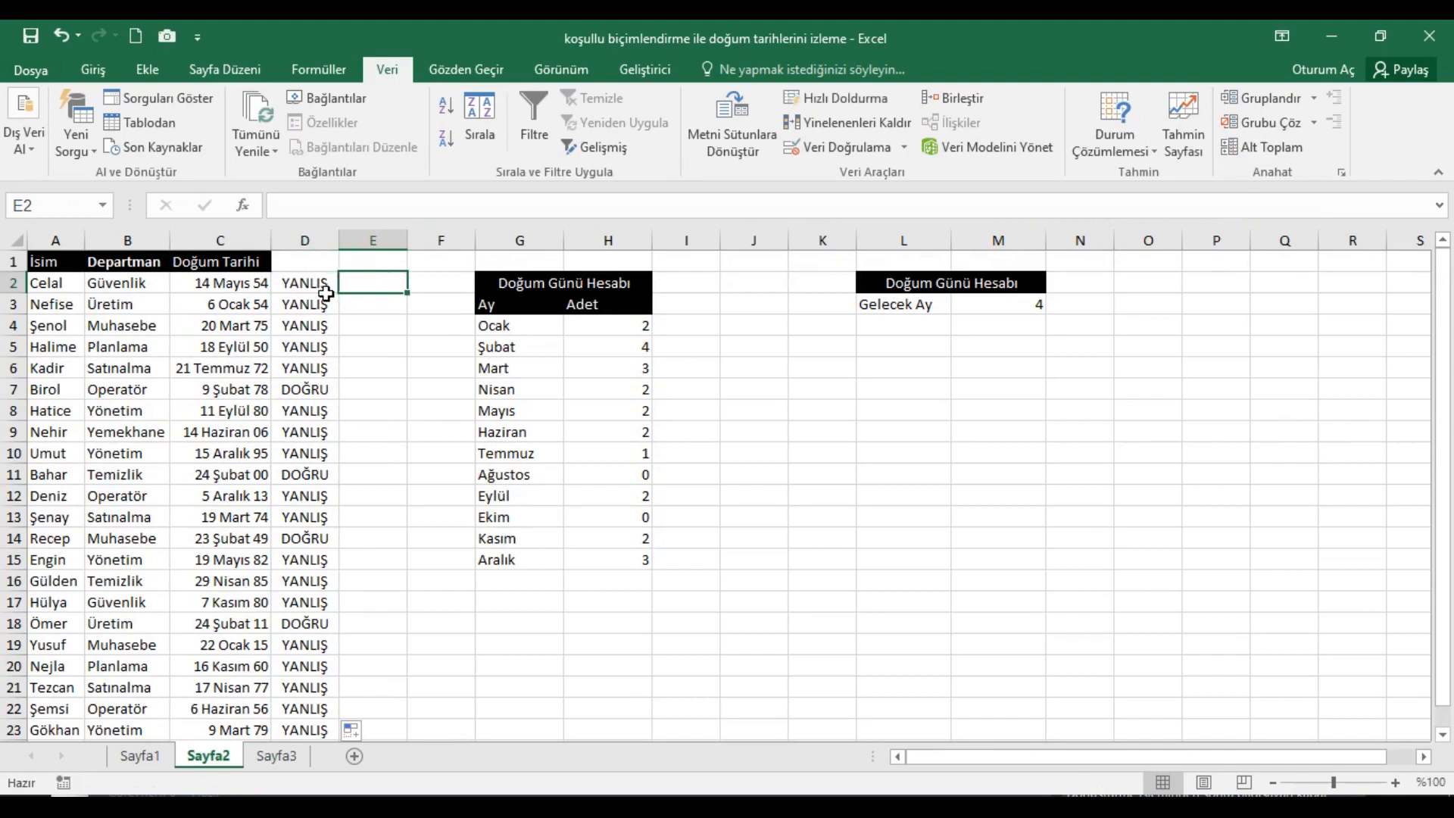
pyautogui.click(936, 307)
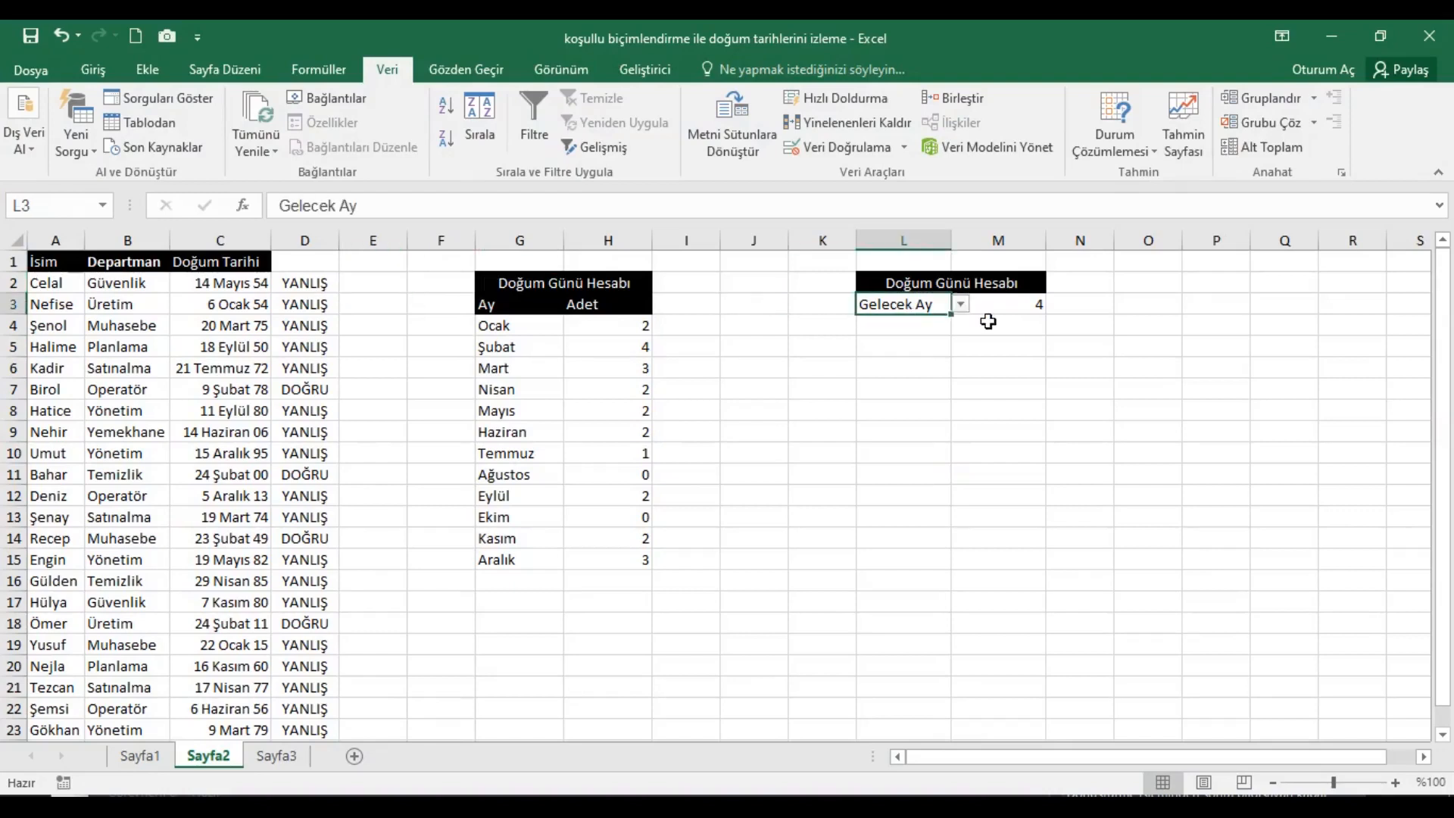
# Step: Set the month dropdown in L3 to "Geçen Ay" and check the column D results against it
pyautogui.click(960, 304)
pyautogui.click(886, 351)
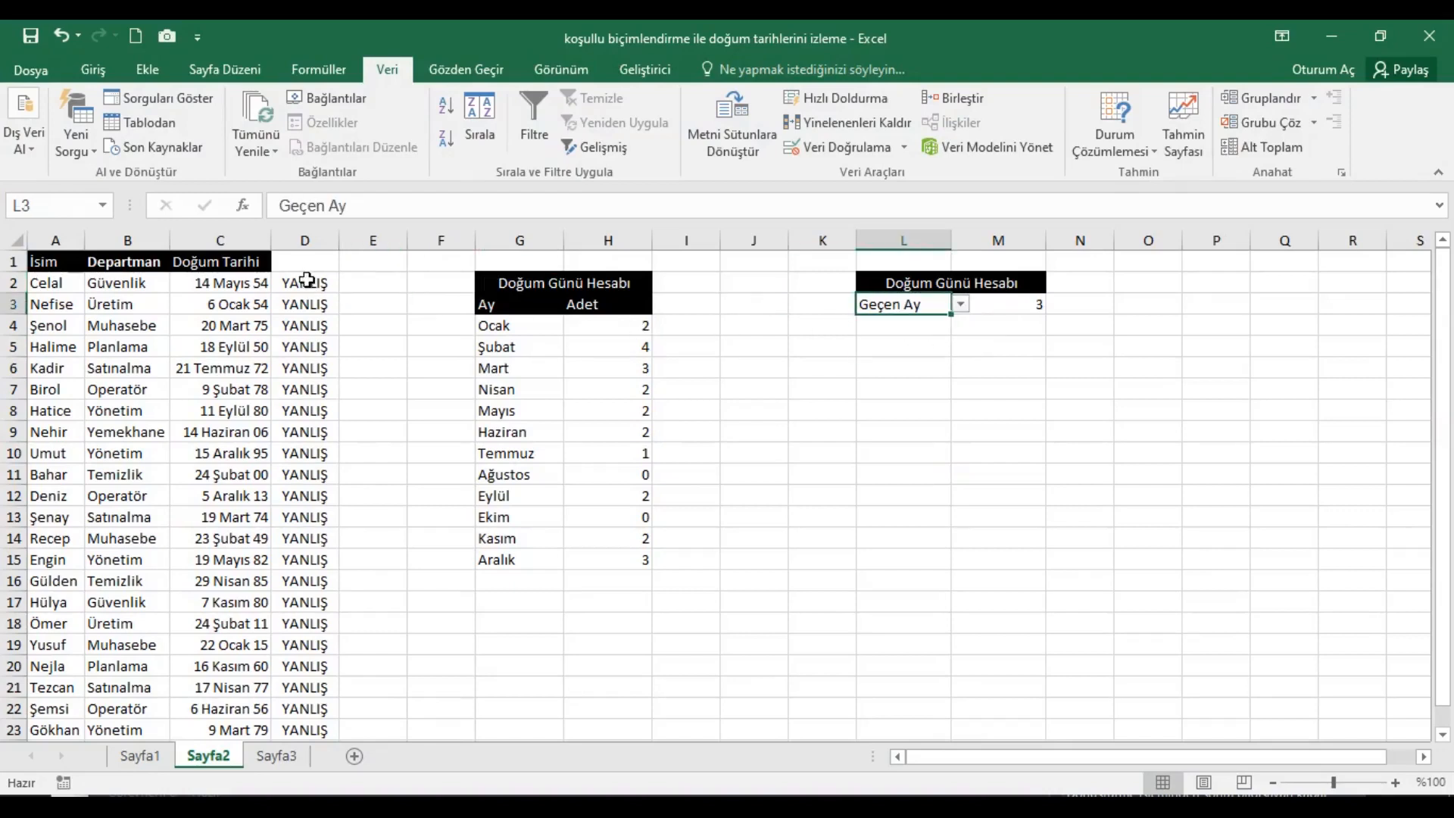
pyautogui.click(305, 284)
pyautogui.scroll(-2, 334, 503)
pyautogui.scroll(2, 334, 503)
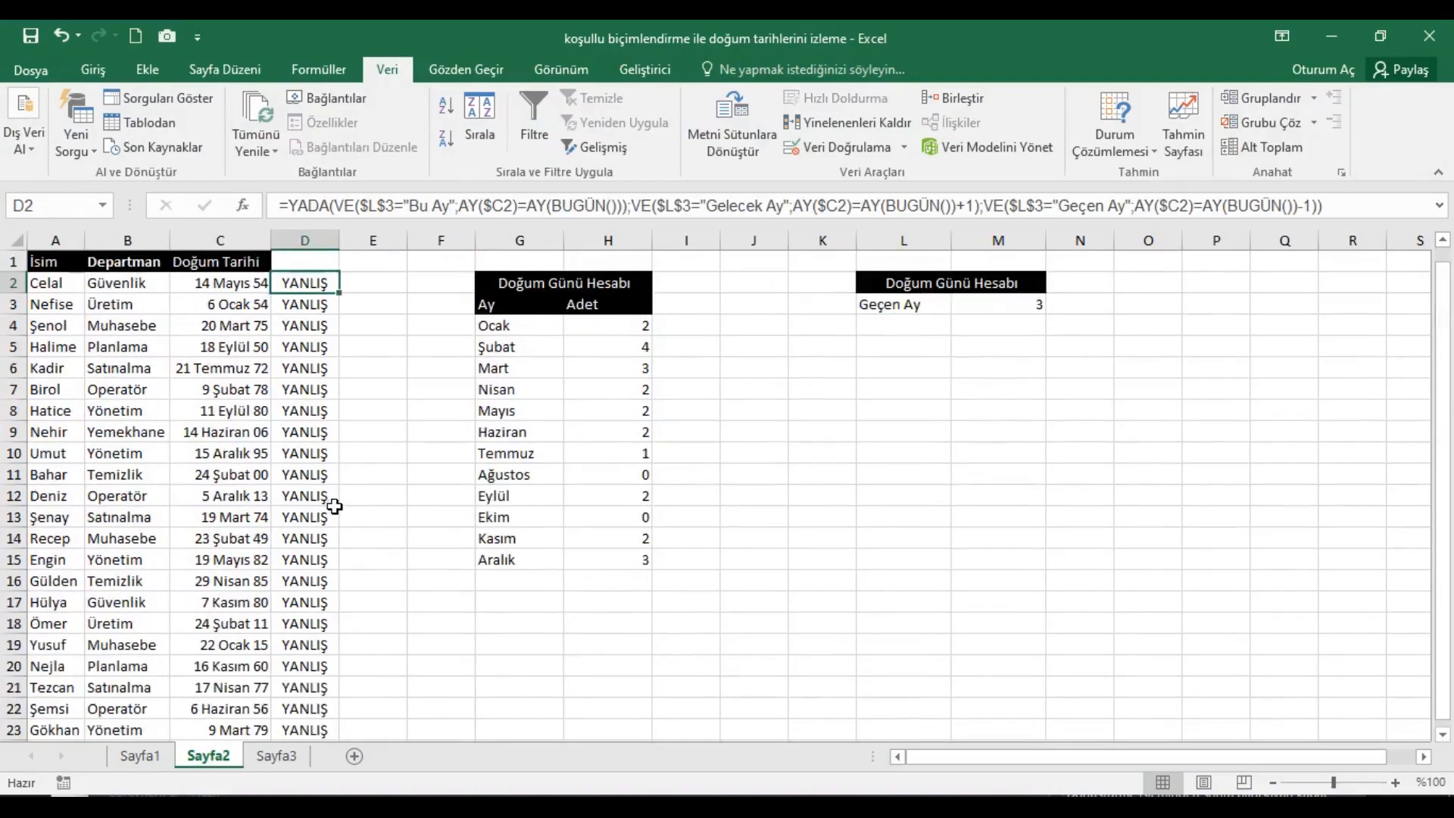
# Step: Start an EĞER formula in E2 with a VE test whose first condition is $L$3="Geçen Ay"
pyautogui.click(370, 291)
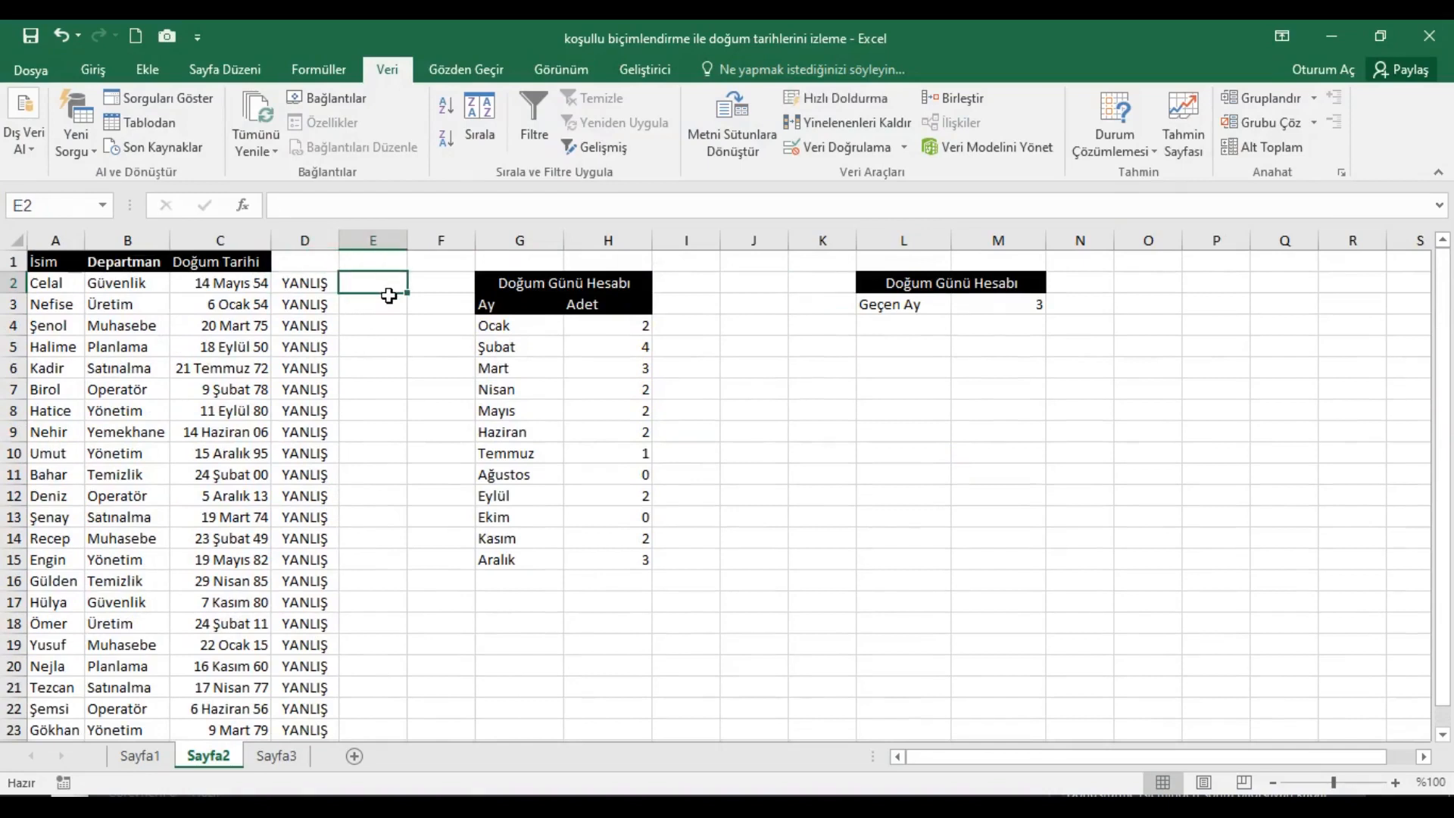
pyautogui.write('=eğe')
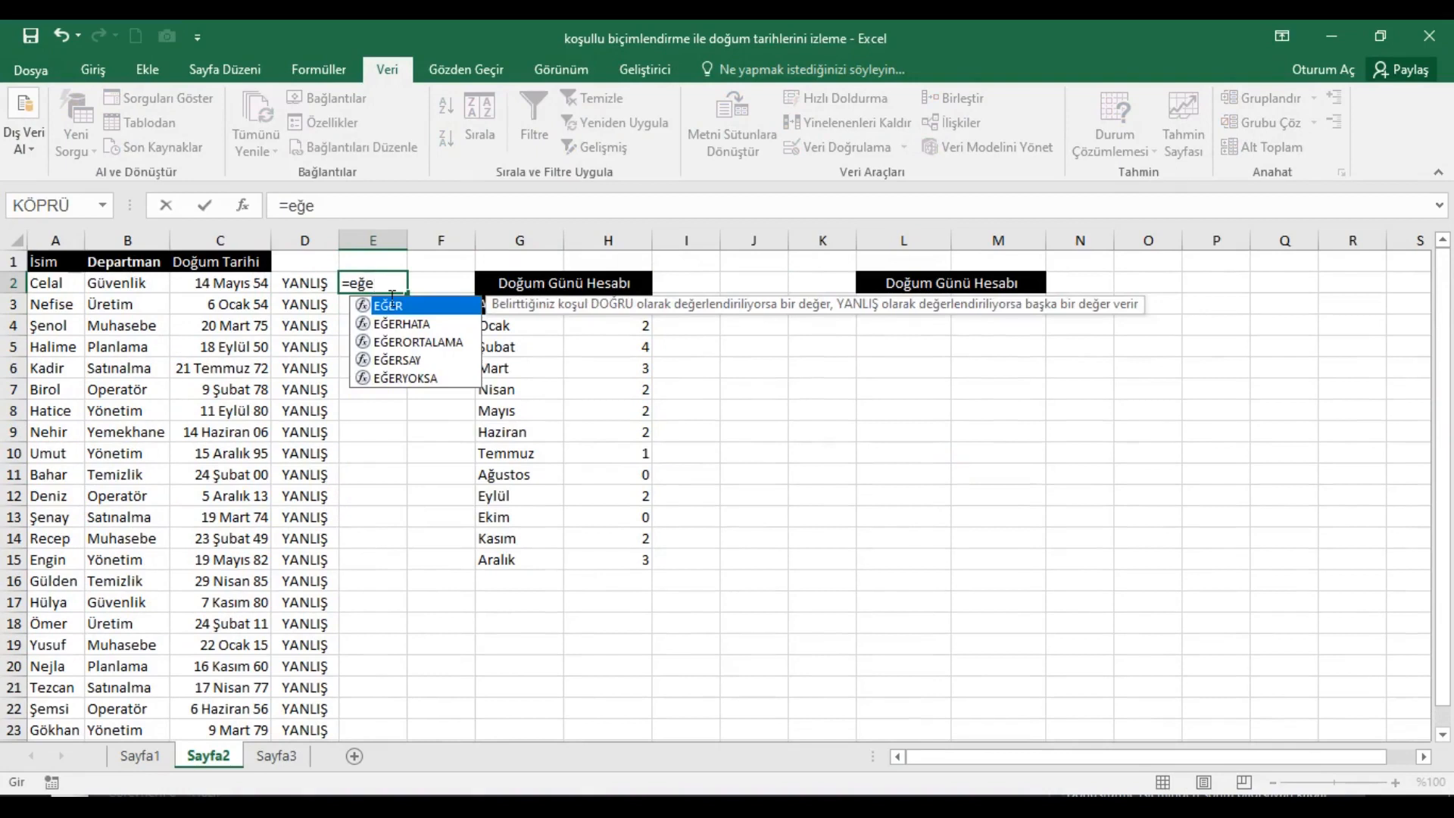
pyautogui.press('Tab')
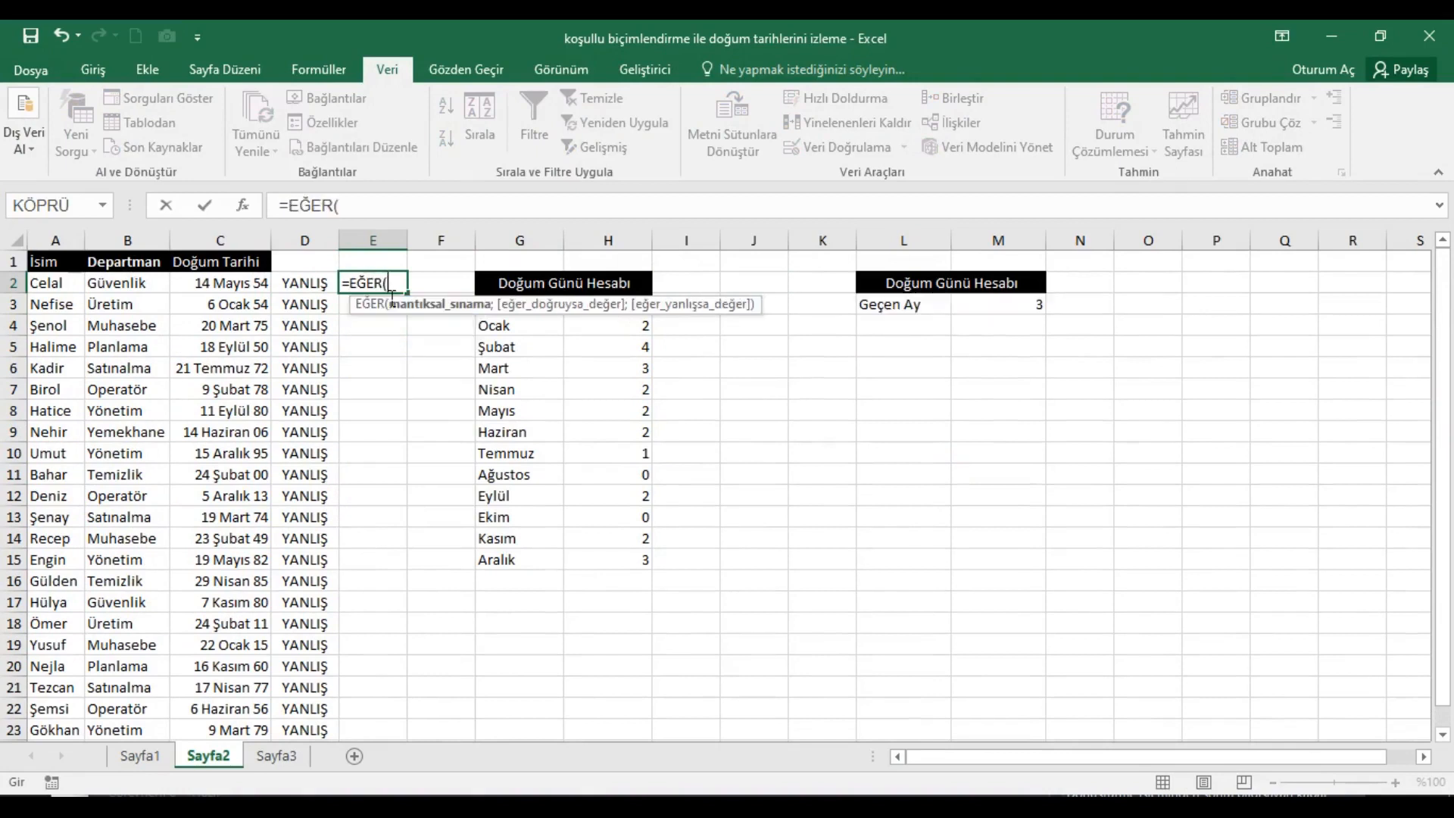
pyautogui.write('ve')
pyautogui.press('Tab')
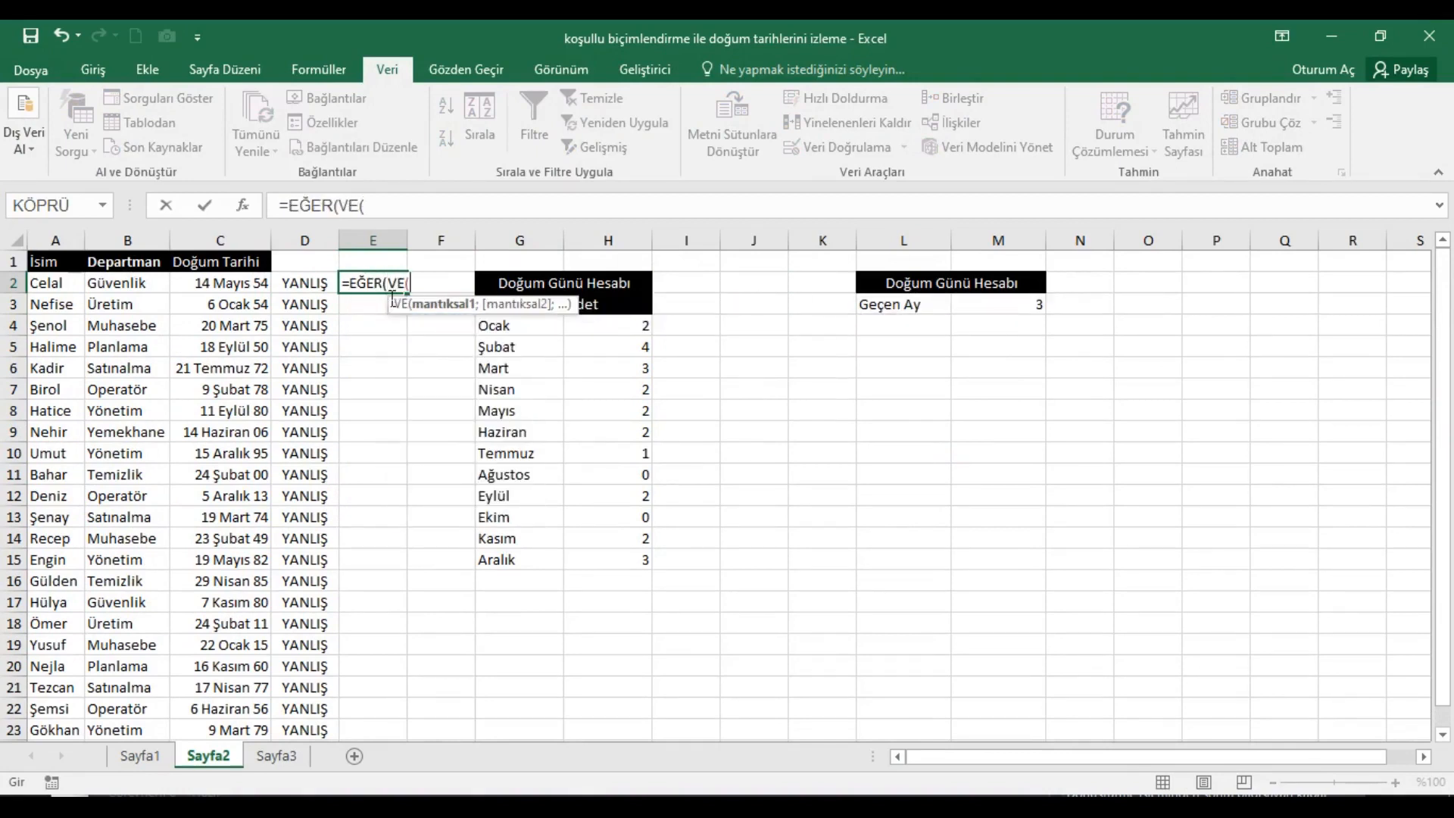
pyautogui.click(915, 311)
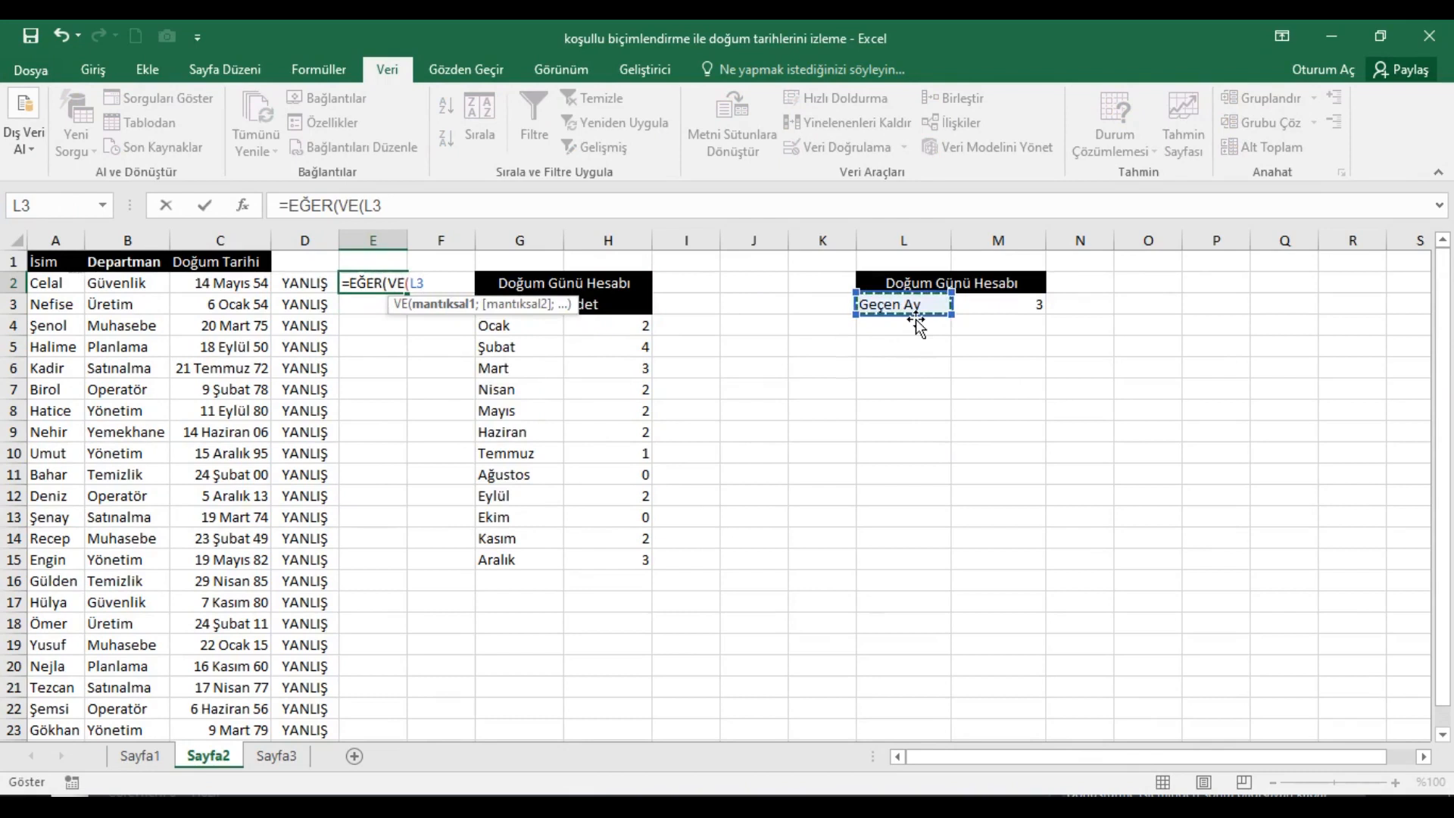
pyautogui.press('F4')
pyautogui.write('=')
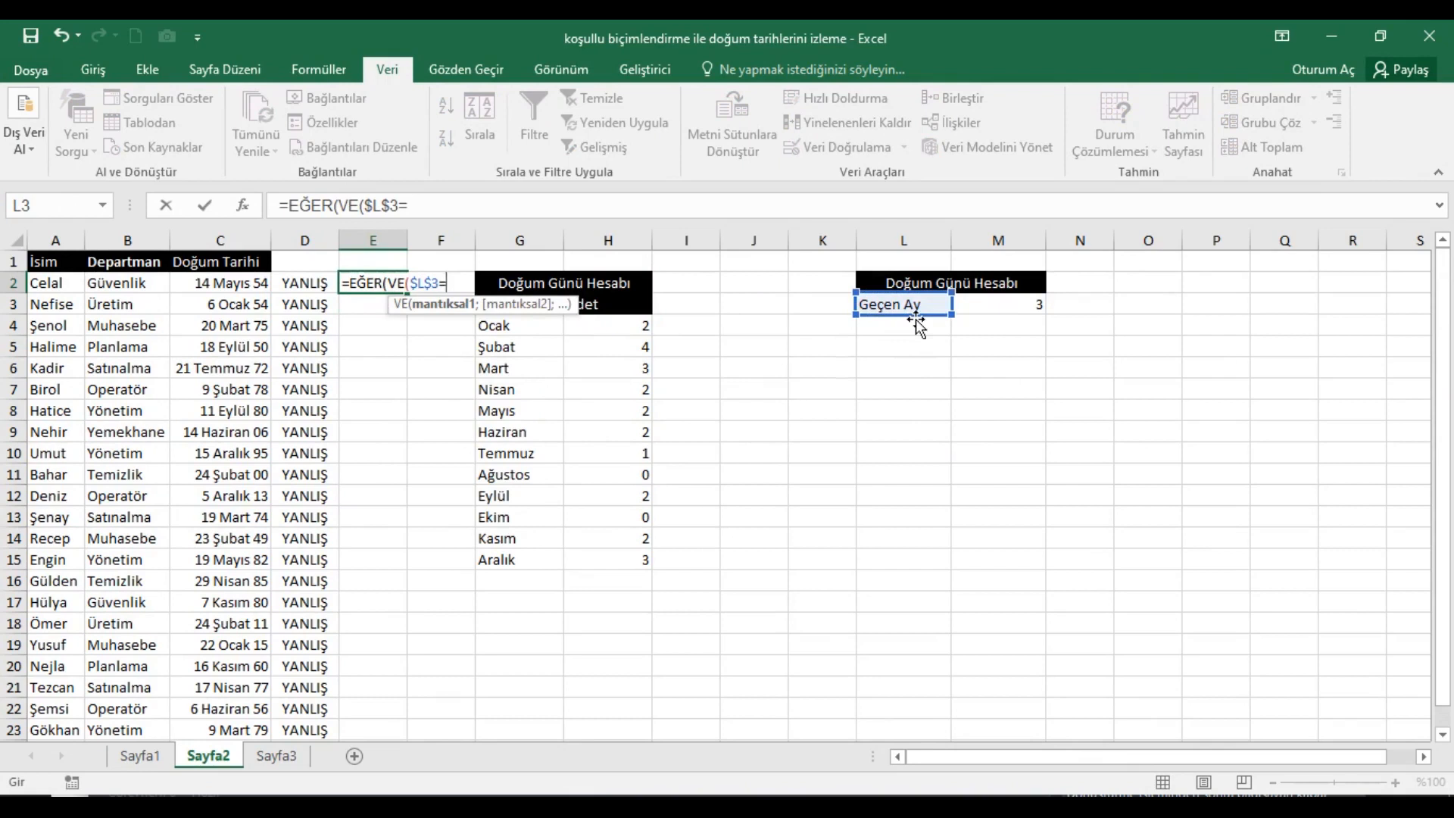
pyautogui.write('"Geçen Ay')
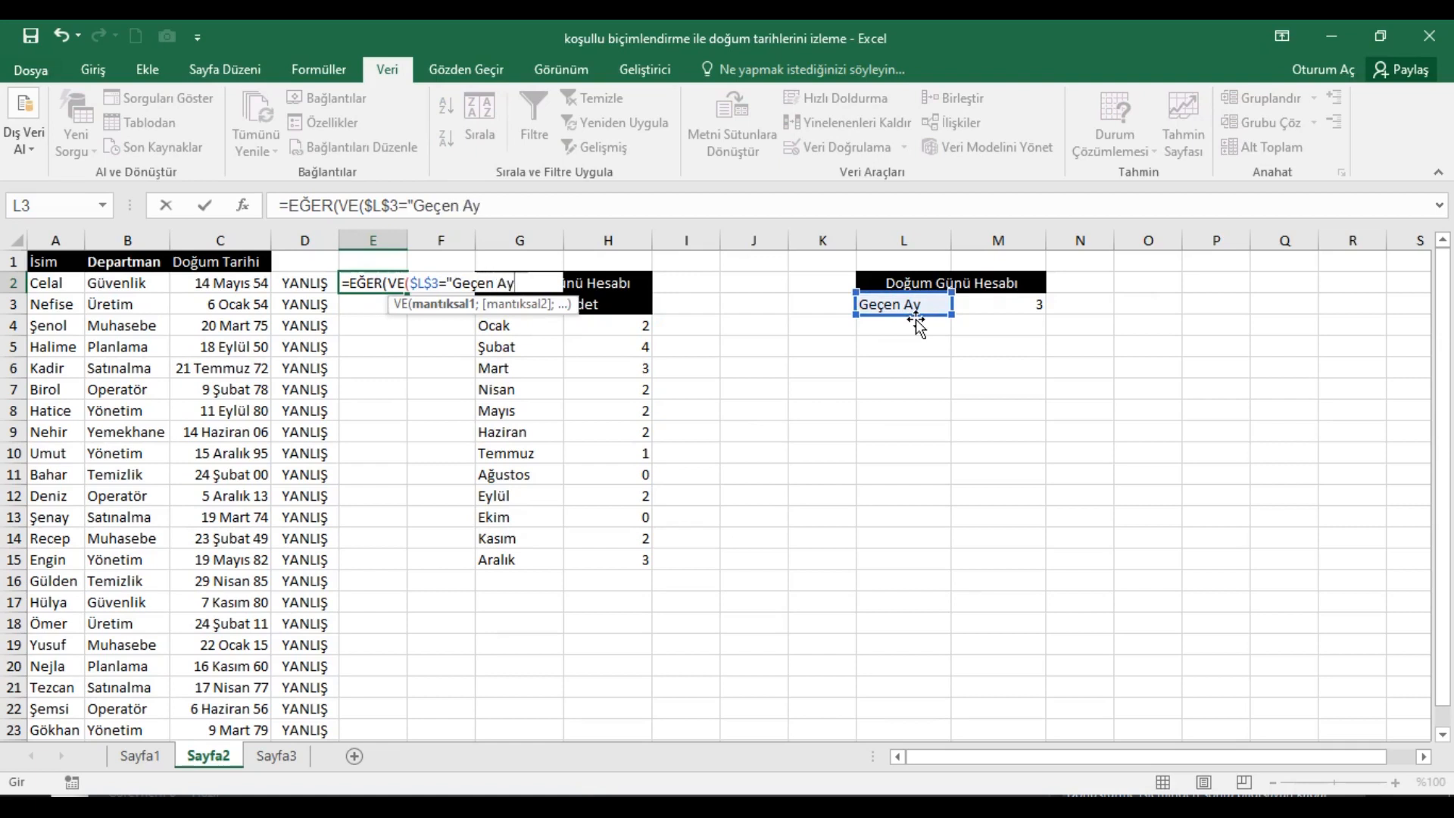
pyautogui.write('";')
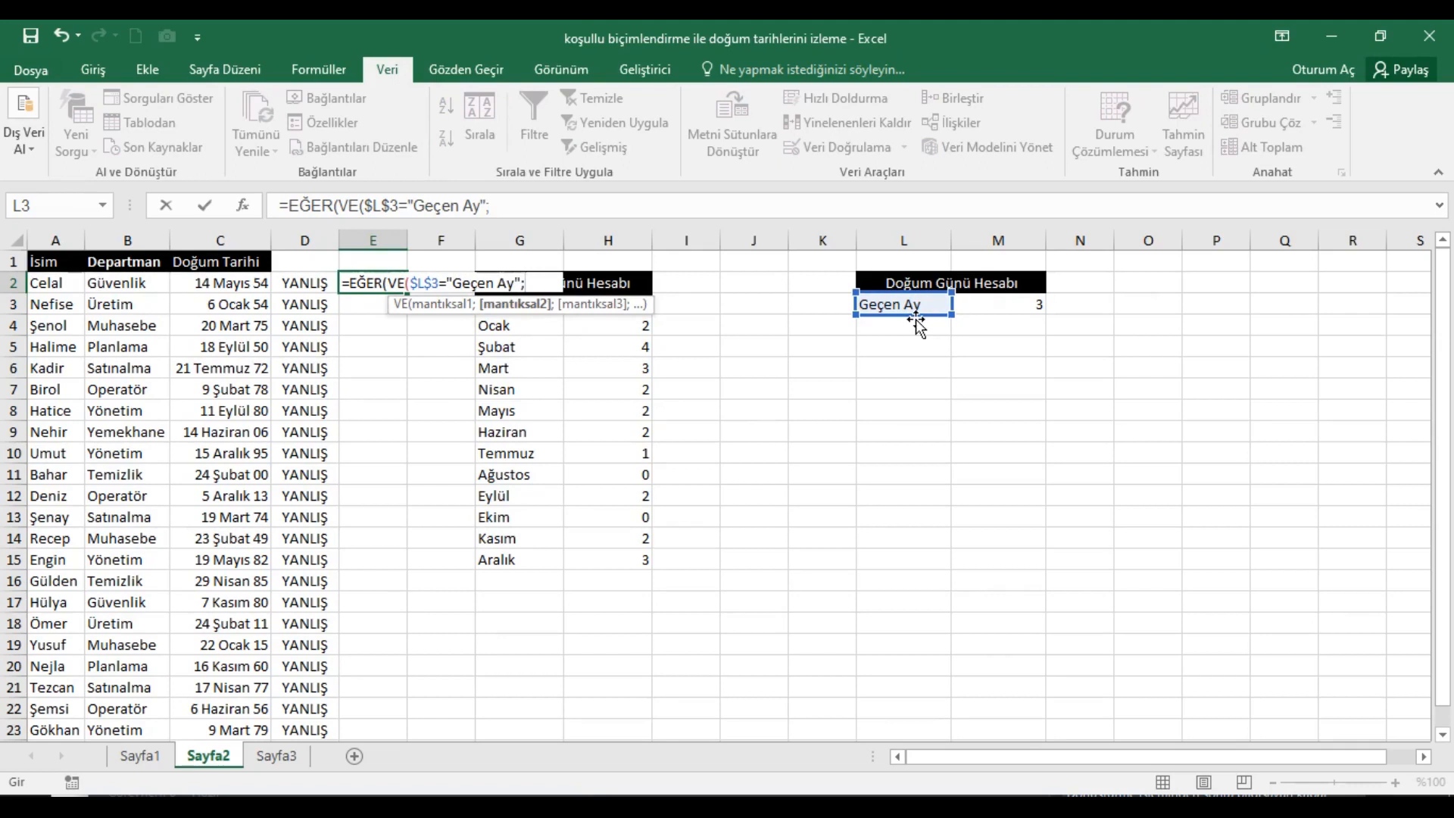
# Step: Add AY($C2)=12 as the second condition of E2's VE test and close the test
pyautogui.write('ay')
pyautogui.press('Tab')
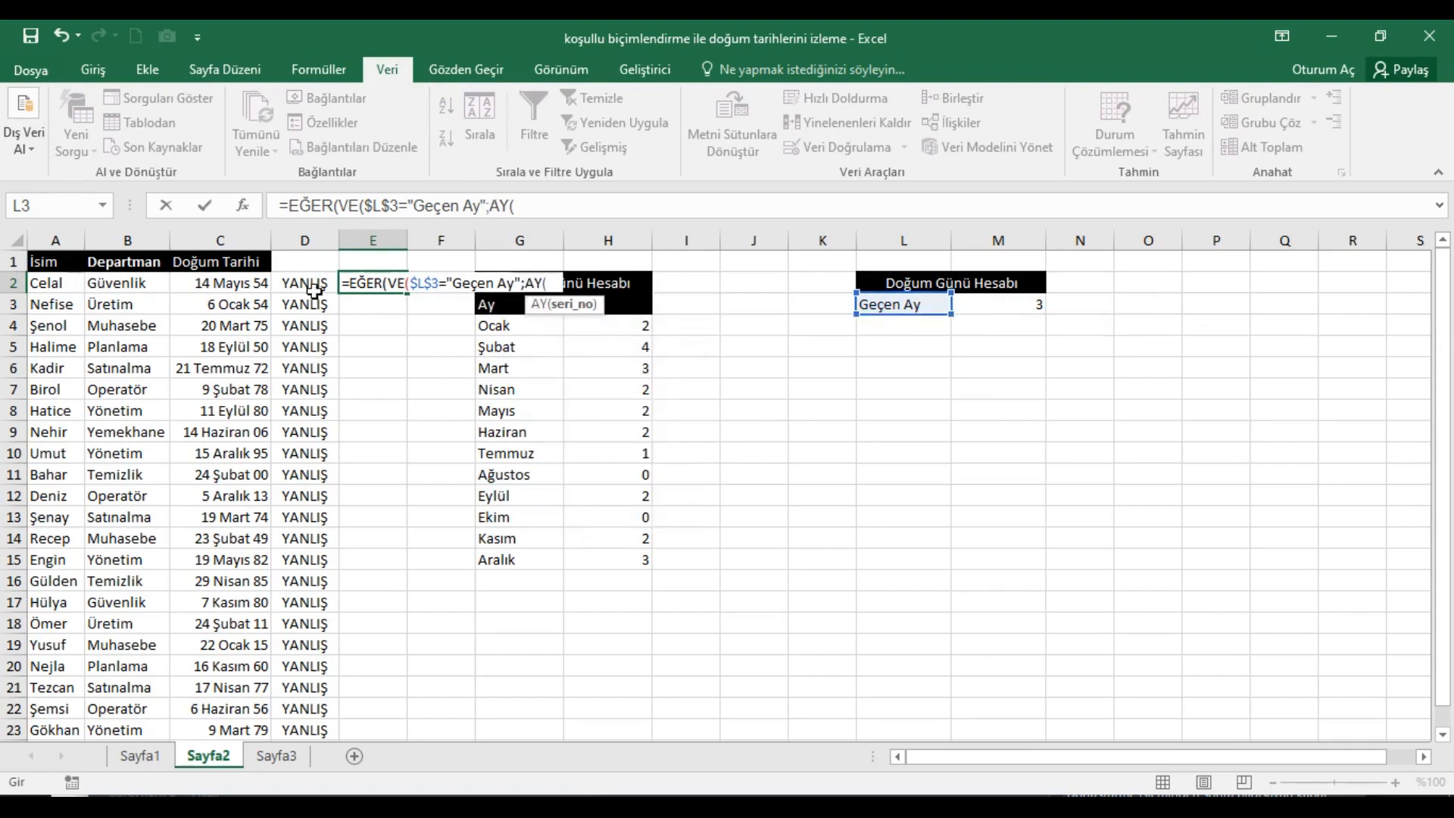
pyautogui.click(256, 290)
pyautogui.press('F4')
pyautogui.press('F4')
pyautogui.press('F4')
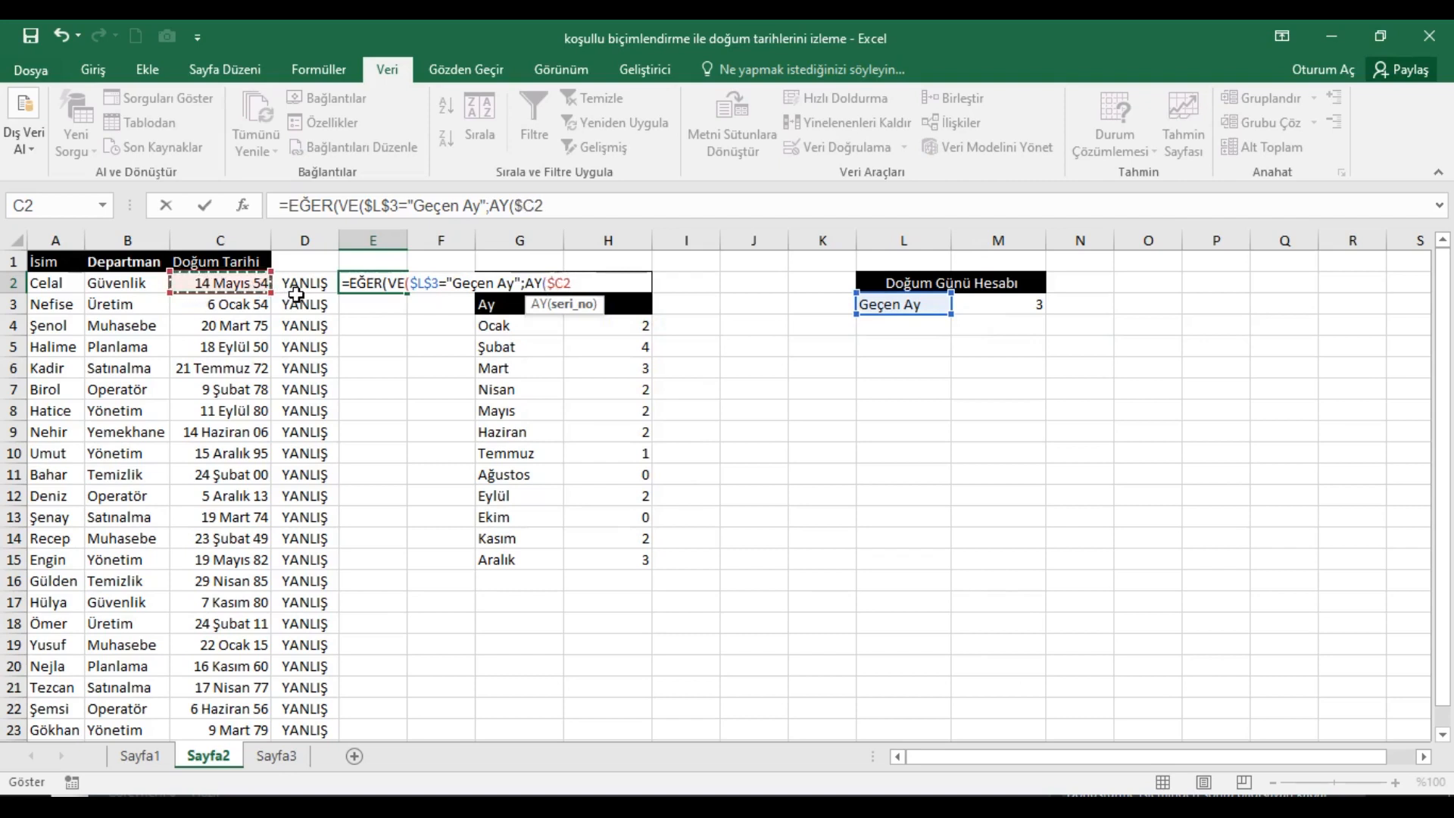
pyautogui.write(')=12')
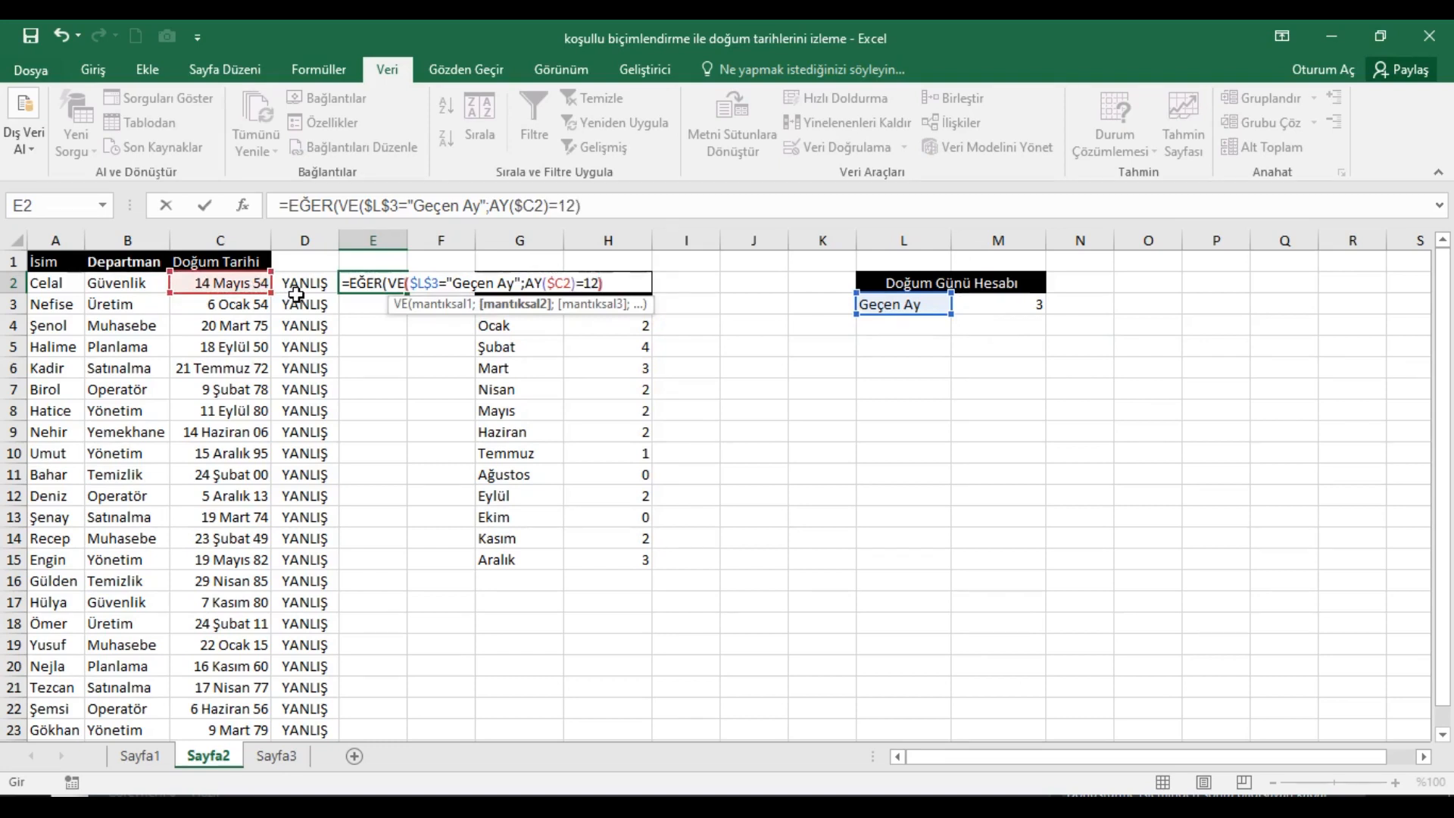
pyautogui.write(');')
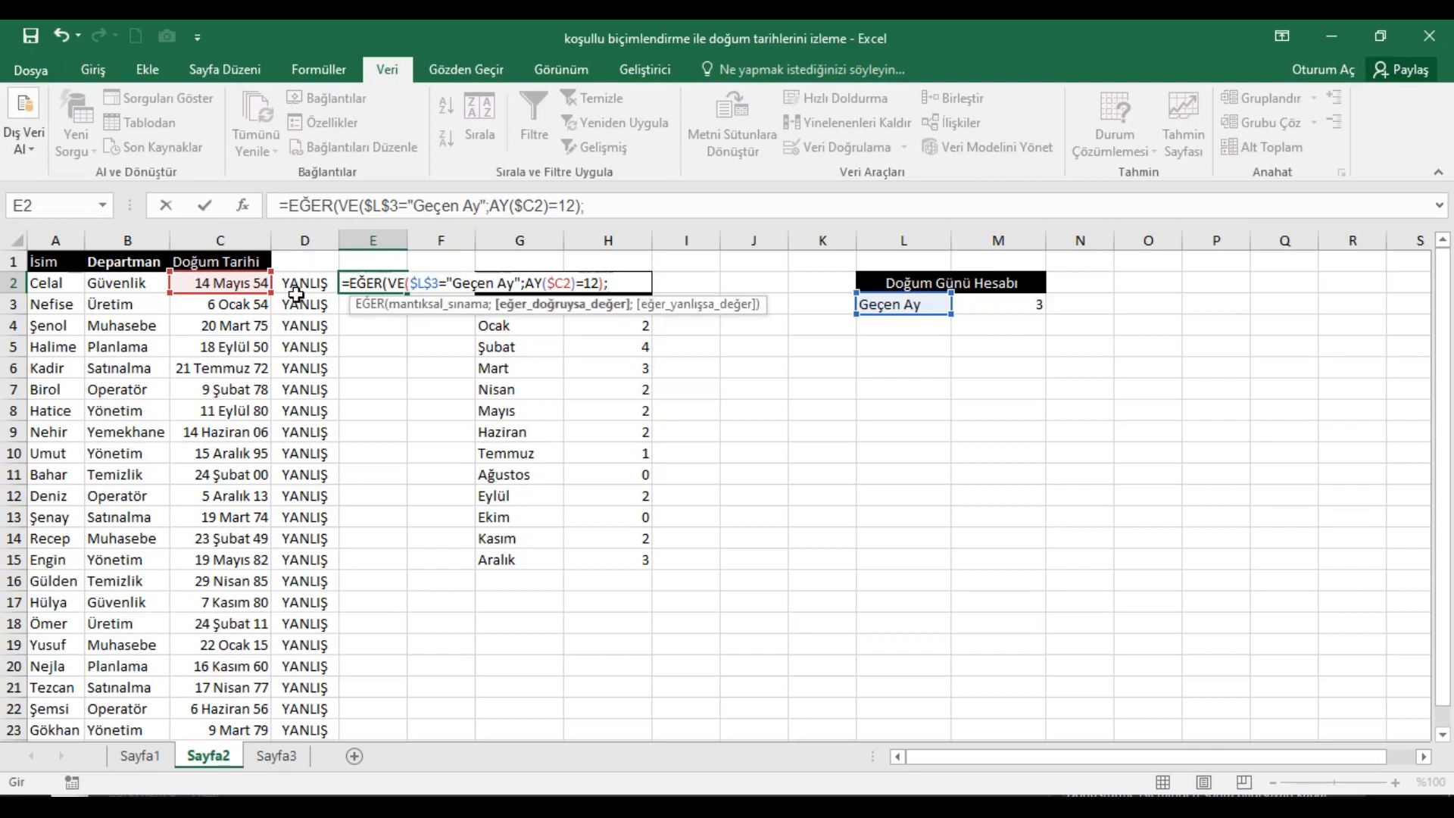
# Step: Complete E2's EĞER formula with 1 as the true value and AY(BUGÜN())-1 as the false value
pyautogui.write('1;')
pyautogui.write('AY(')
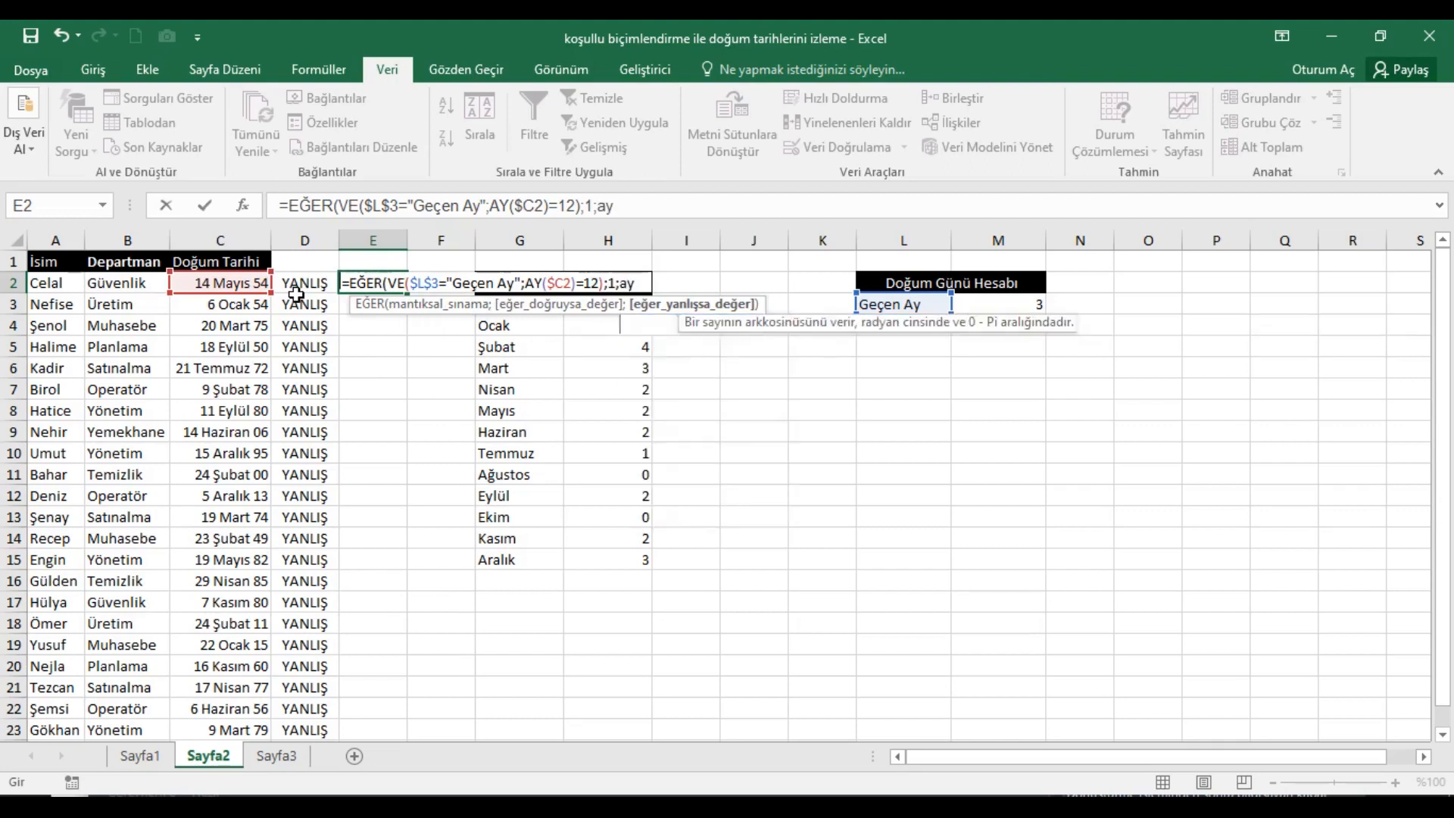
pyautogui.write('bug')
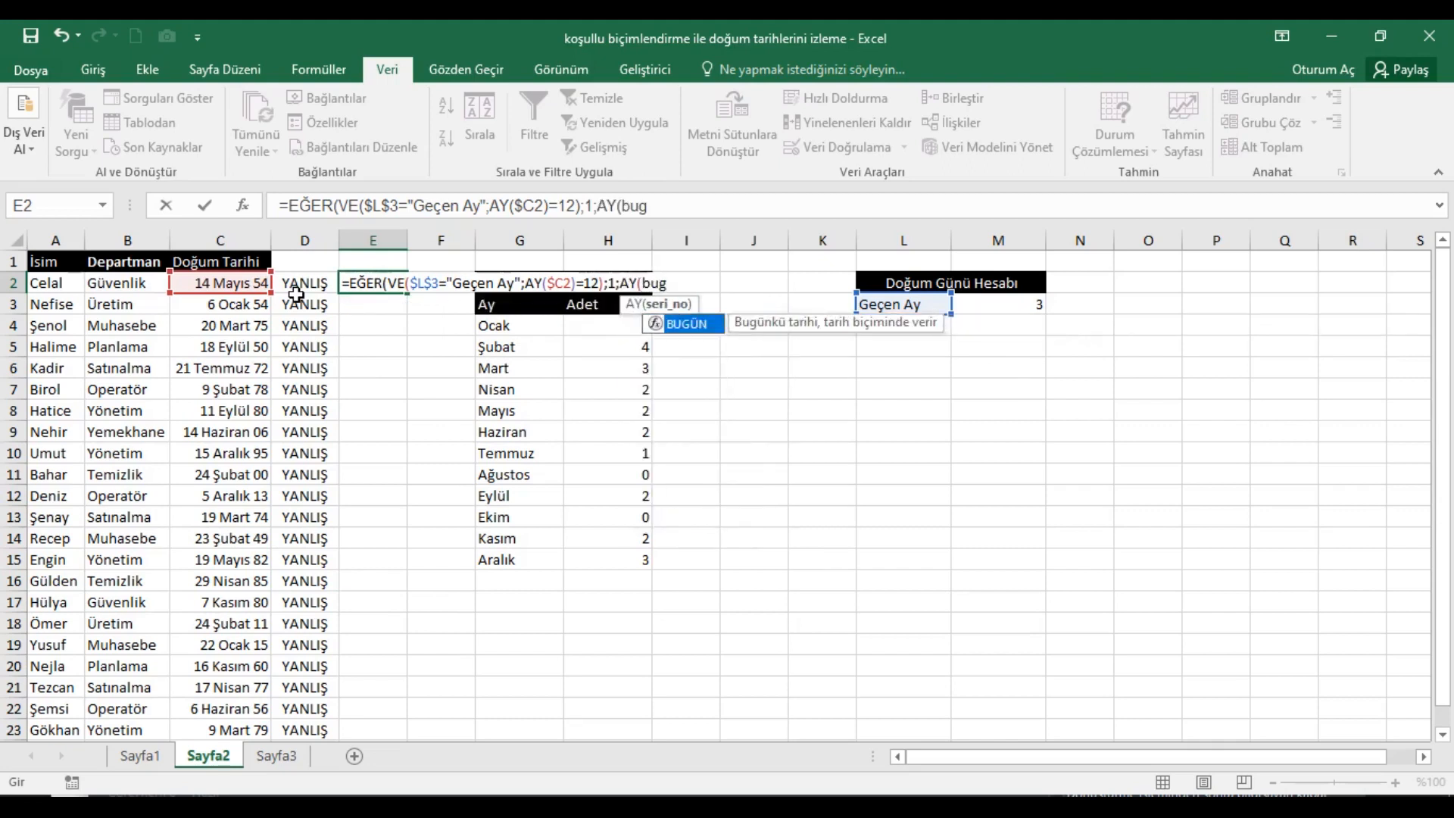
pyautogui.press('Tab')
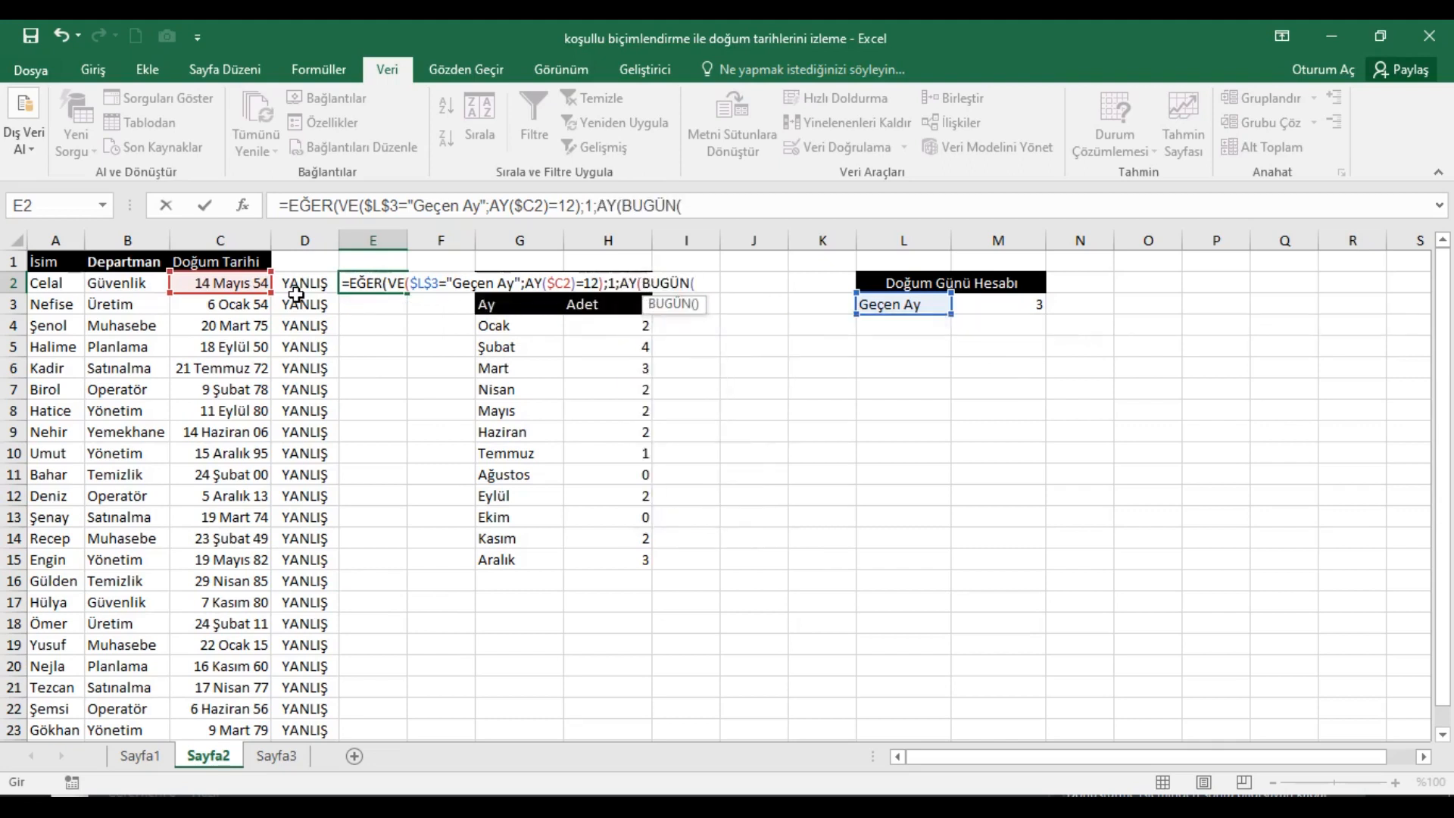
pyautogui.write('))-')
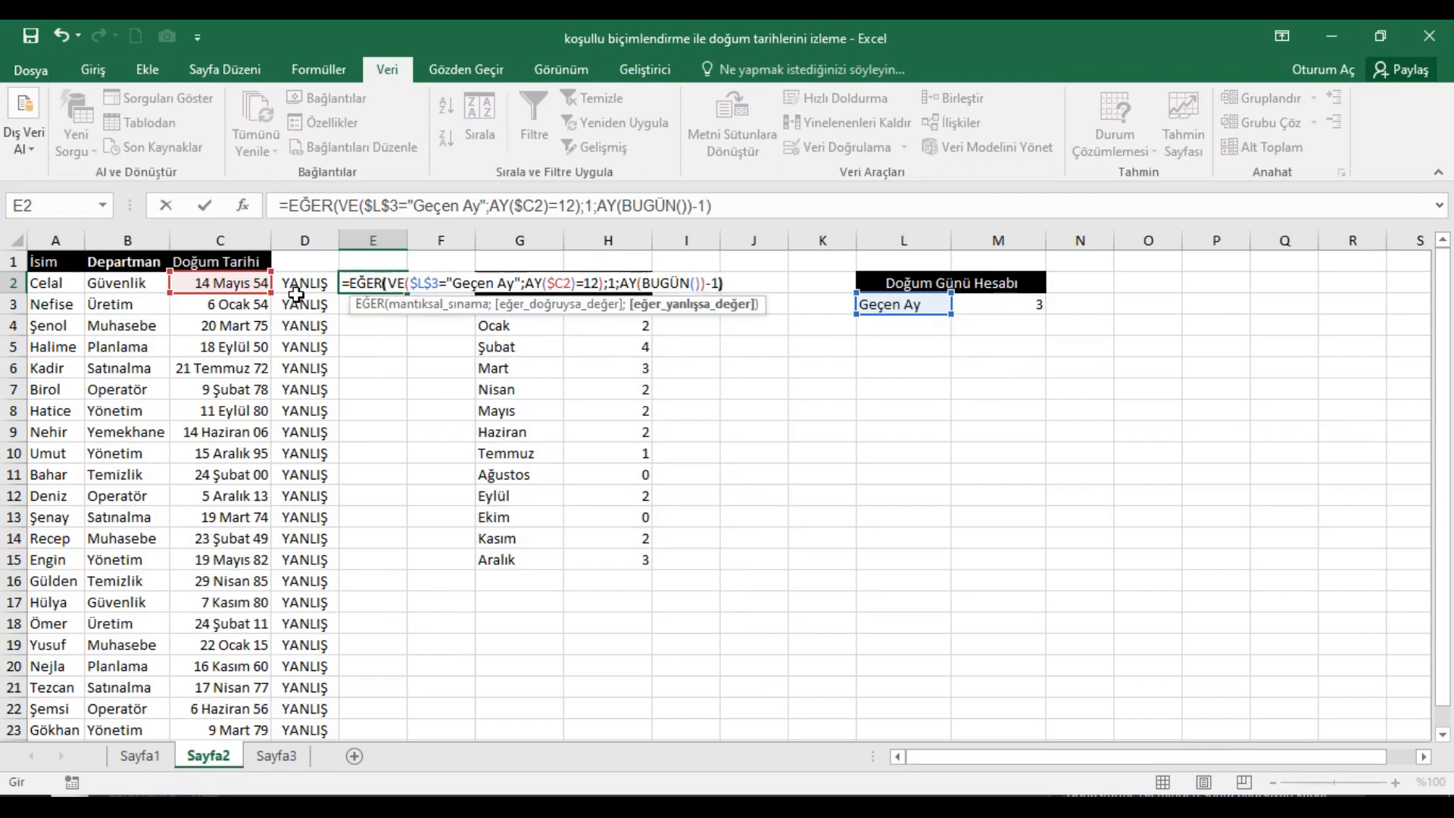
pyautogui.write('1)')
pyautogui.press('Return')
# Step: Fill E2's formula down column E and compare its results with the December birth dates in rows 10 and 12
pyautogui.click(383, 286)
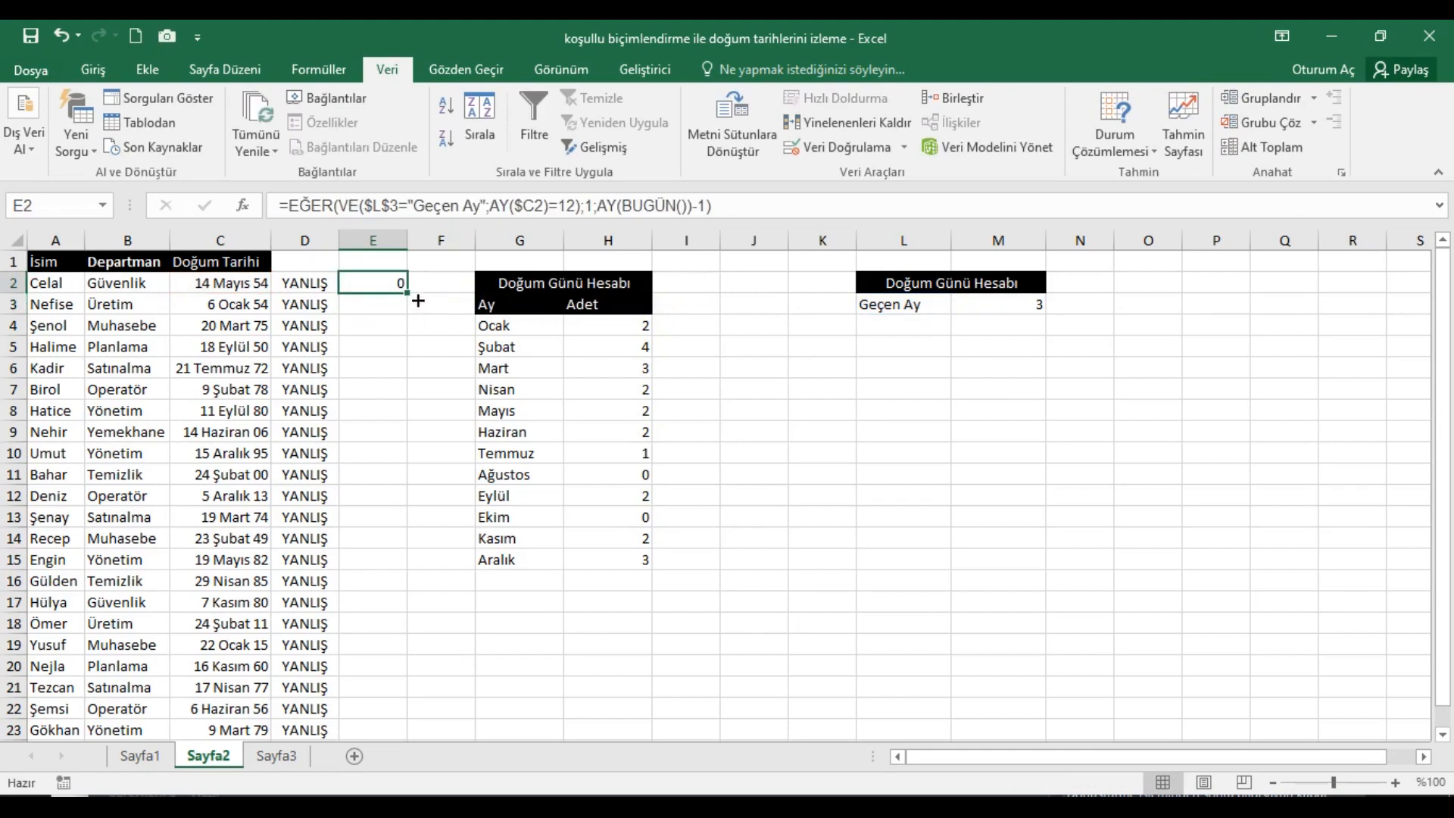
pyautogui.doubleClick(409, 293)
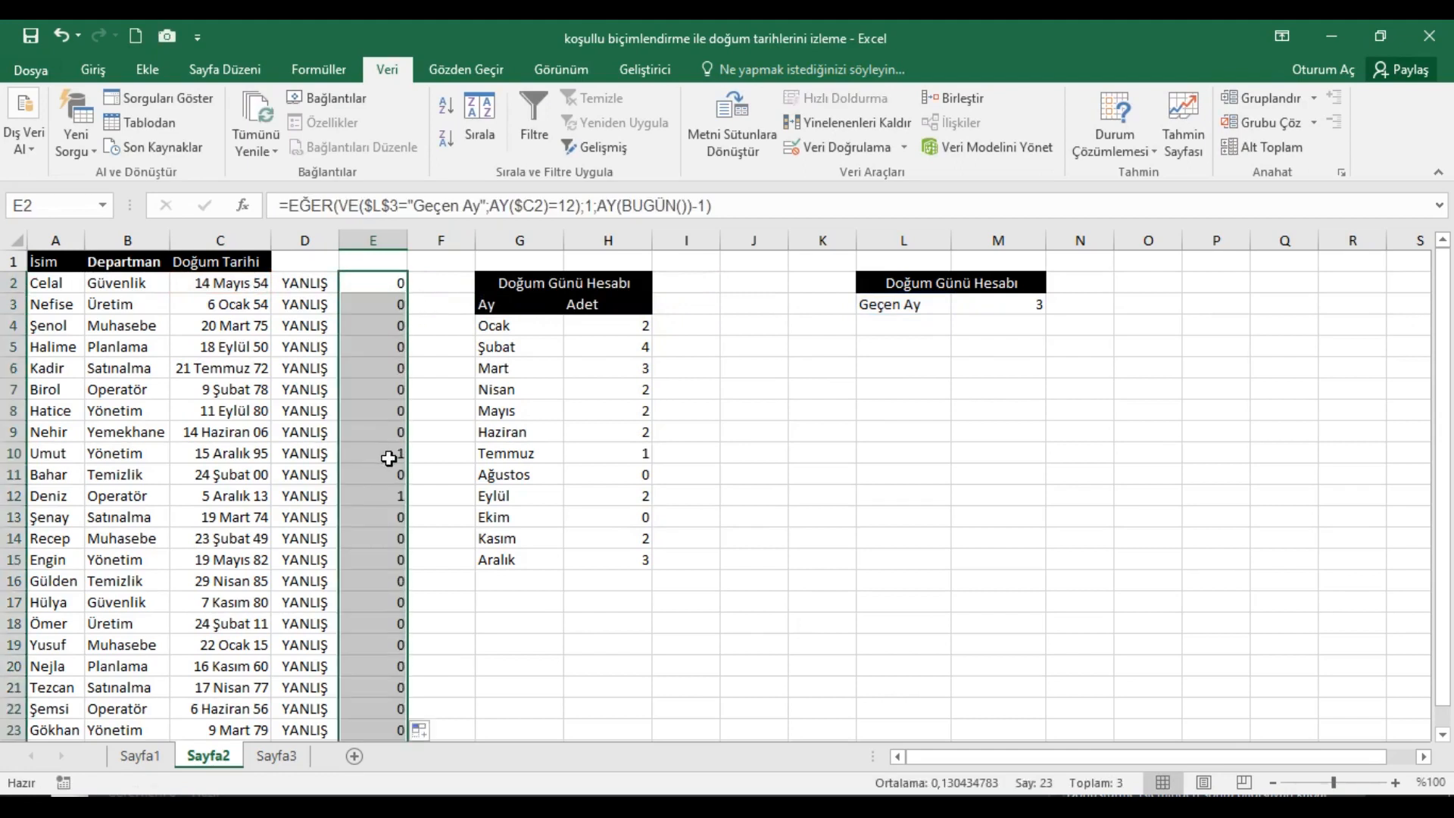
pyautogui.moveTo(388, 458); pyautogui.dragTo(257, 456)
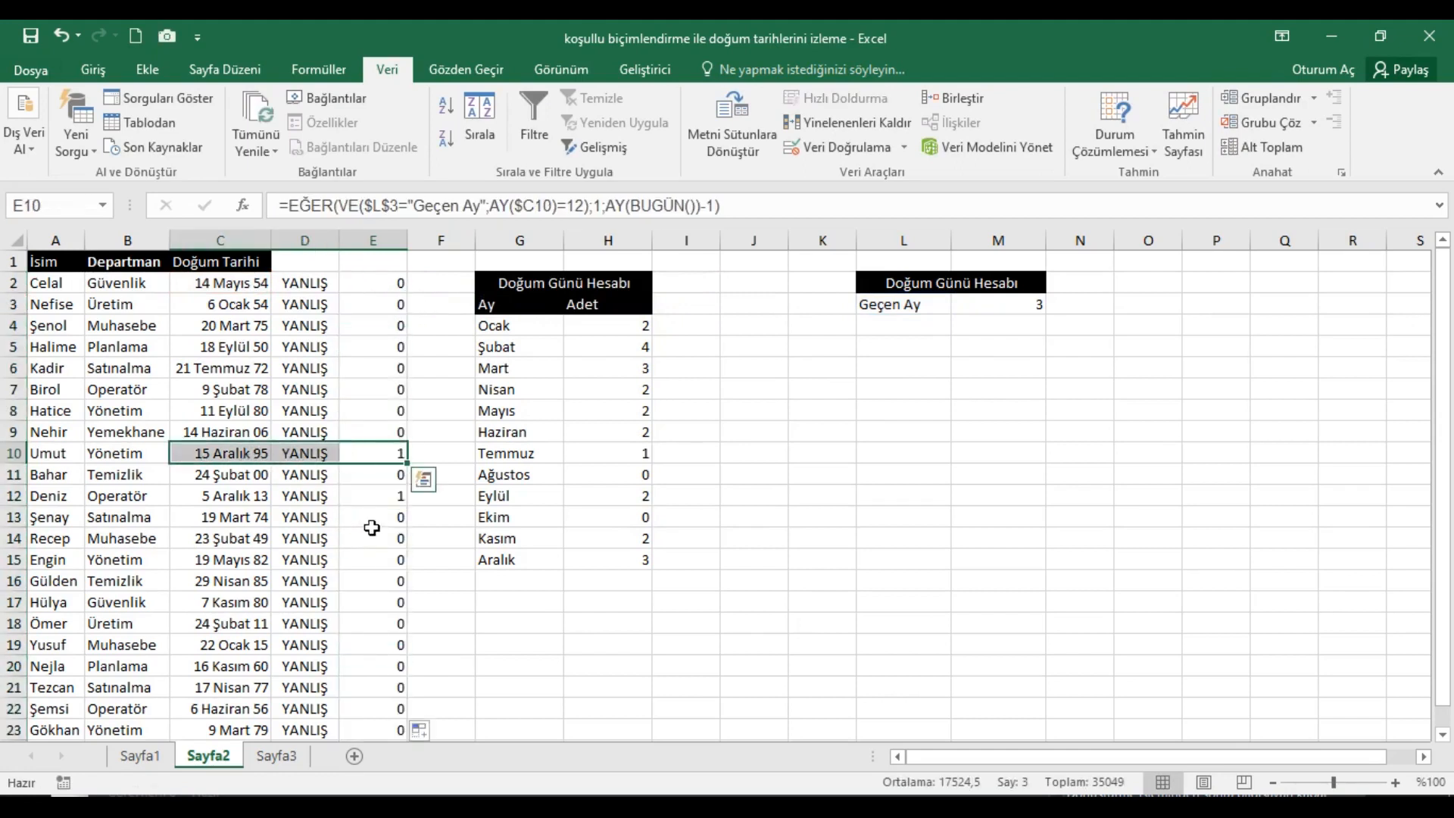
pyautogui.moveTo(382, 500); pyautogui.dragTo(224, 497)
pyautogui.scroll(-1, 348, 509)
pyautogui.scroll(1, 356, 454)
# Step: Copy E2's EĞER expression without the equals sign and paste it over the "Geçen Ay" VE condition in D2's YADA formula
pyautogui.click(390, 288)
pyautogui.moveTo(736, 217); pyautogui.dragTo(302, 216)
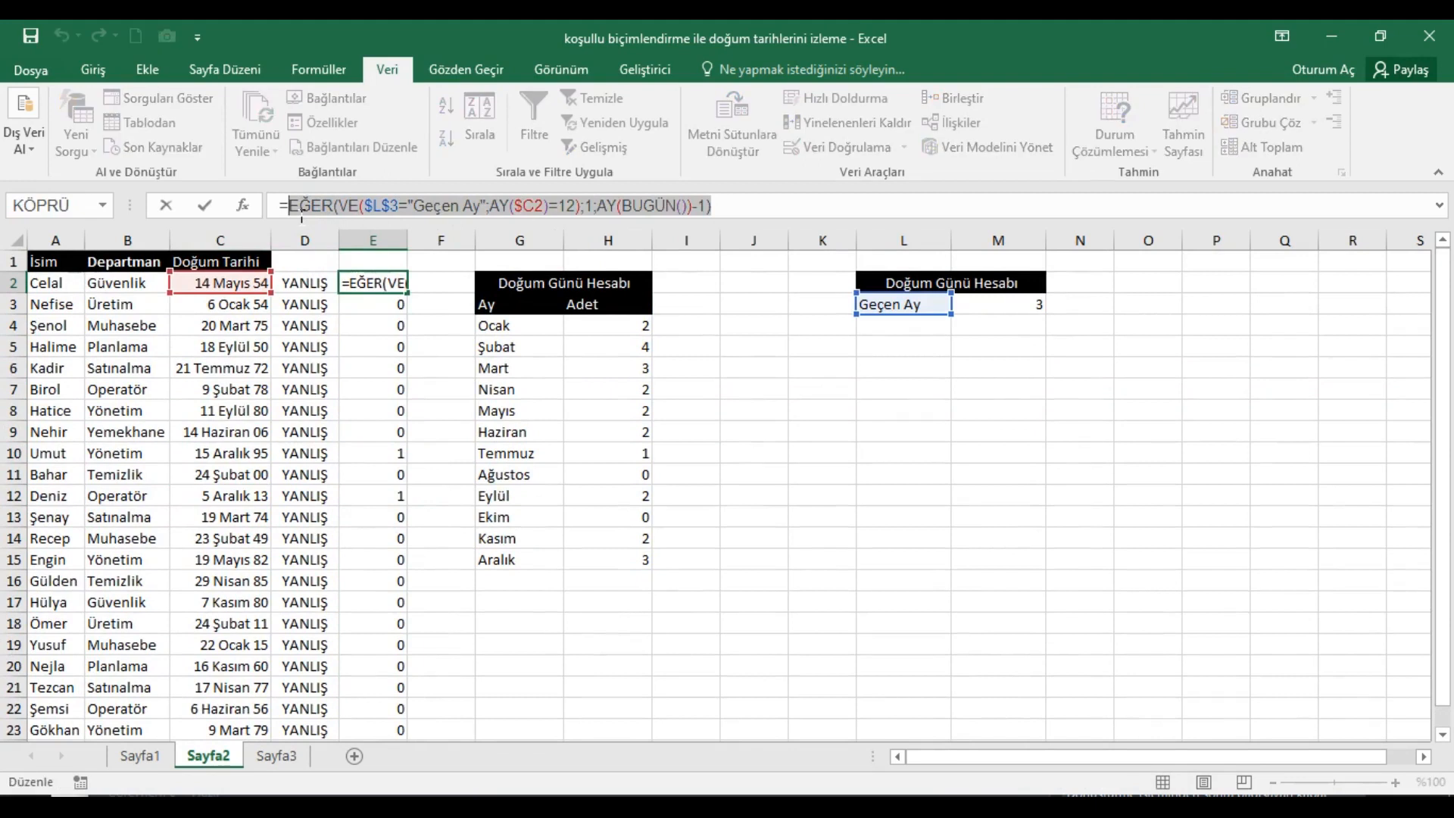
pyautogui.press('Return')
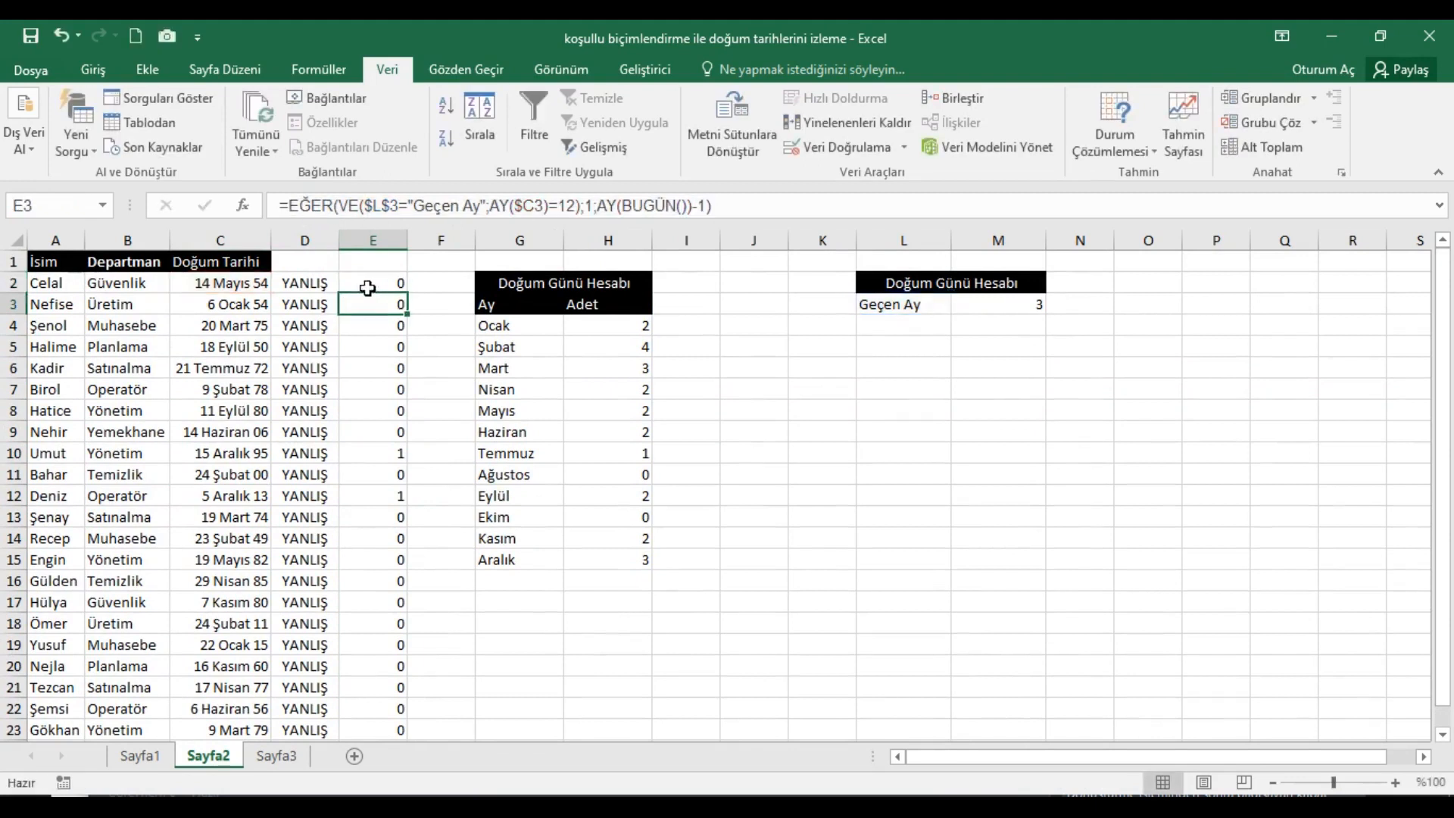
pyautogui.click(309, 289)
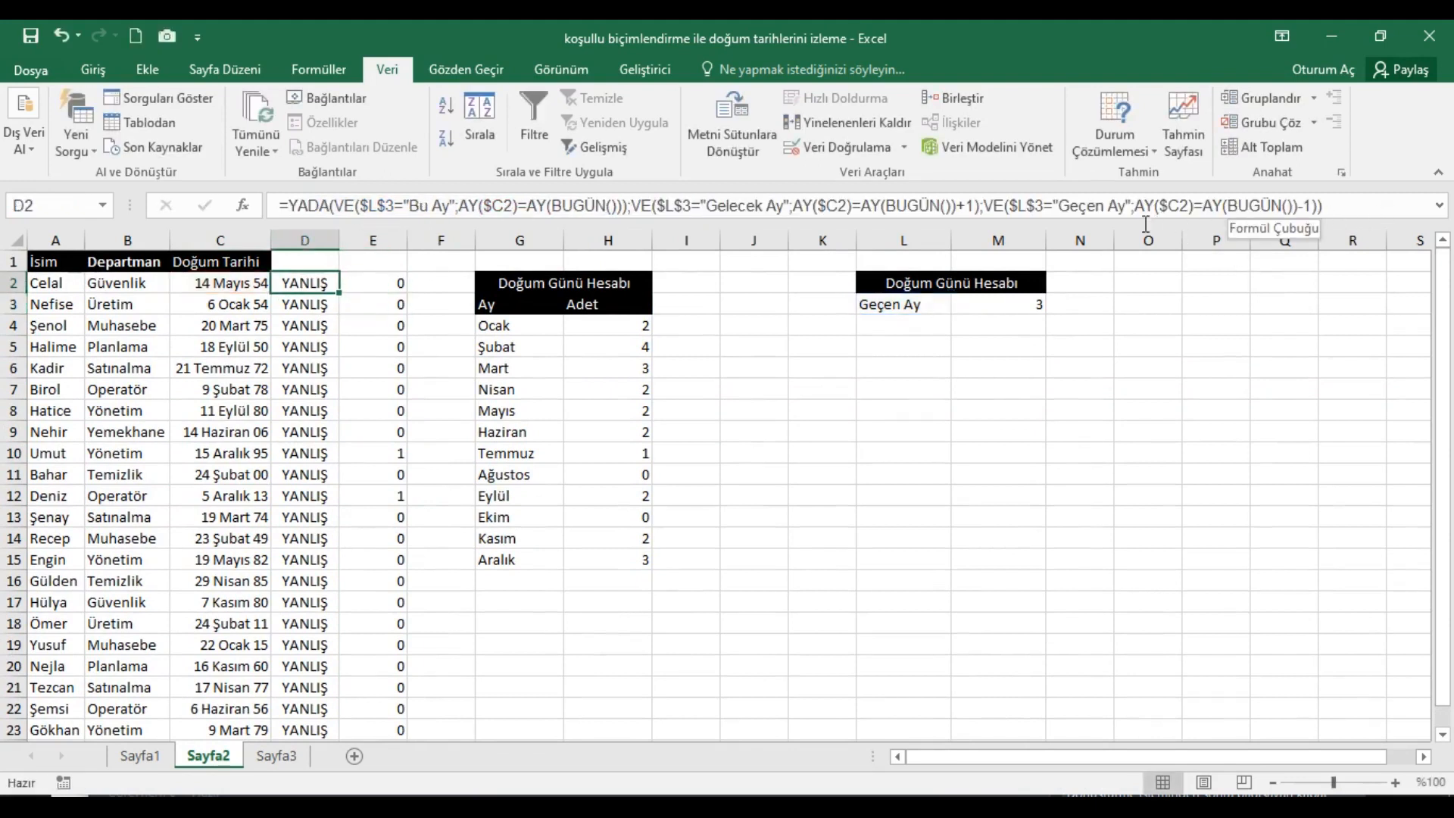
pyautogui.moveTo(996, 209); pyautogui.dragTo(1327, 212)
pyautogui.hotkey('ctrl', 'c')
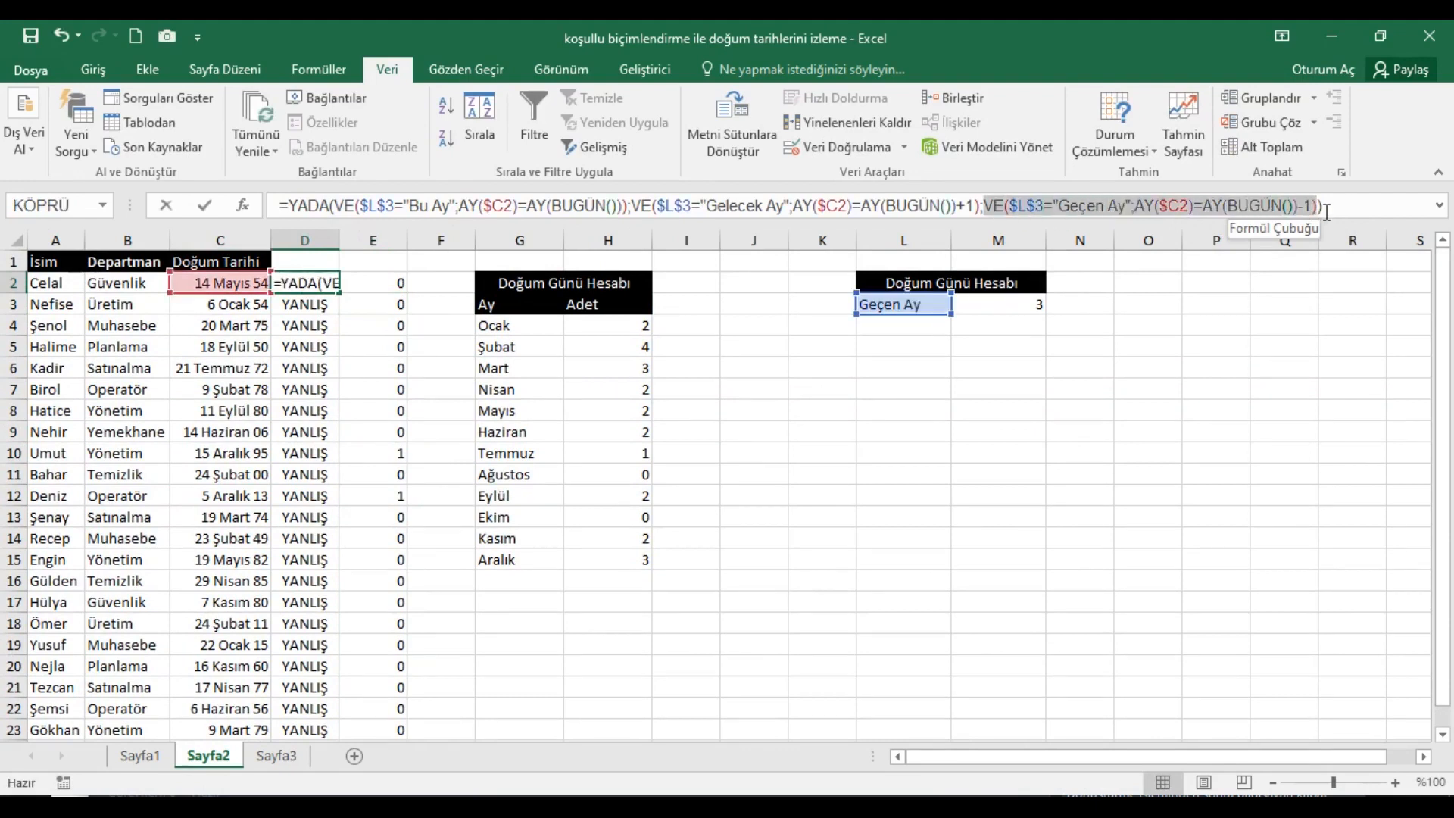
pyautogui.press('Delete')
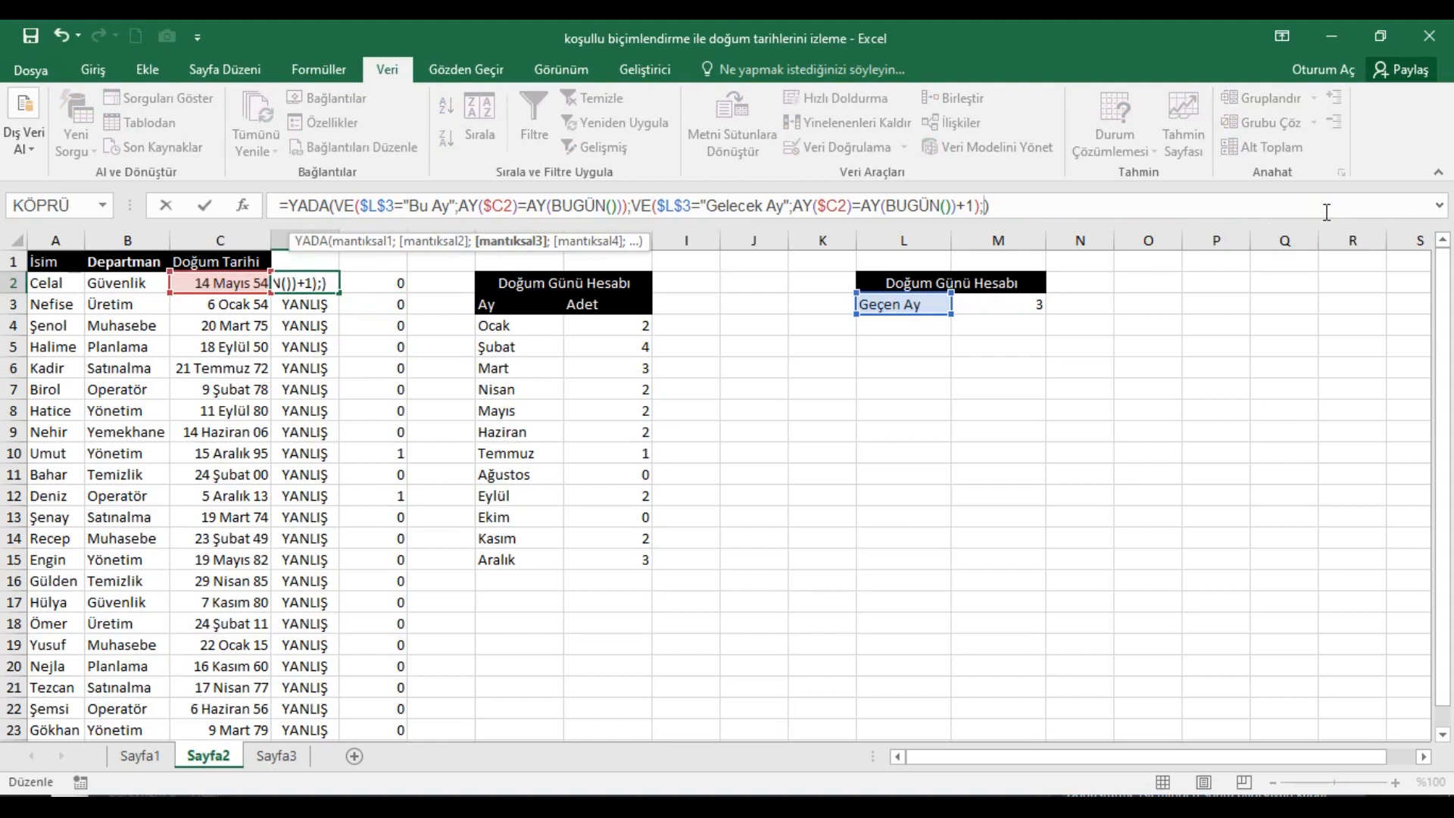
pyautogui.hotkey('ctrl', 'v')
pyautogui.press('Return')
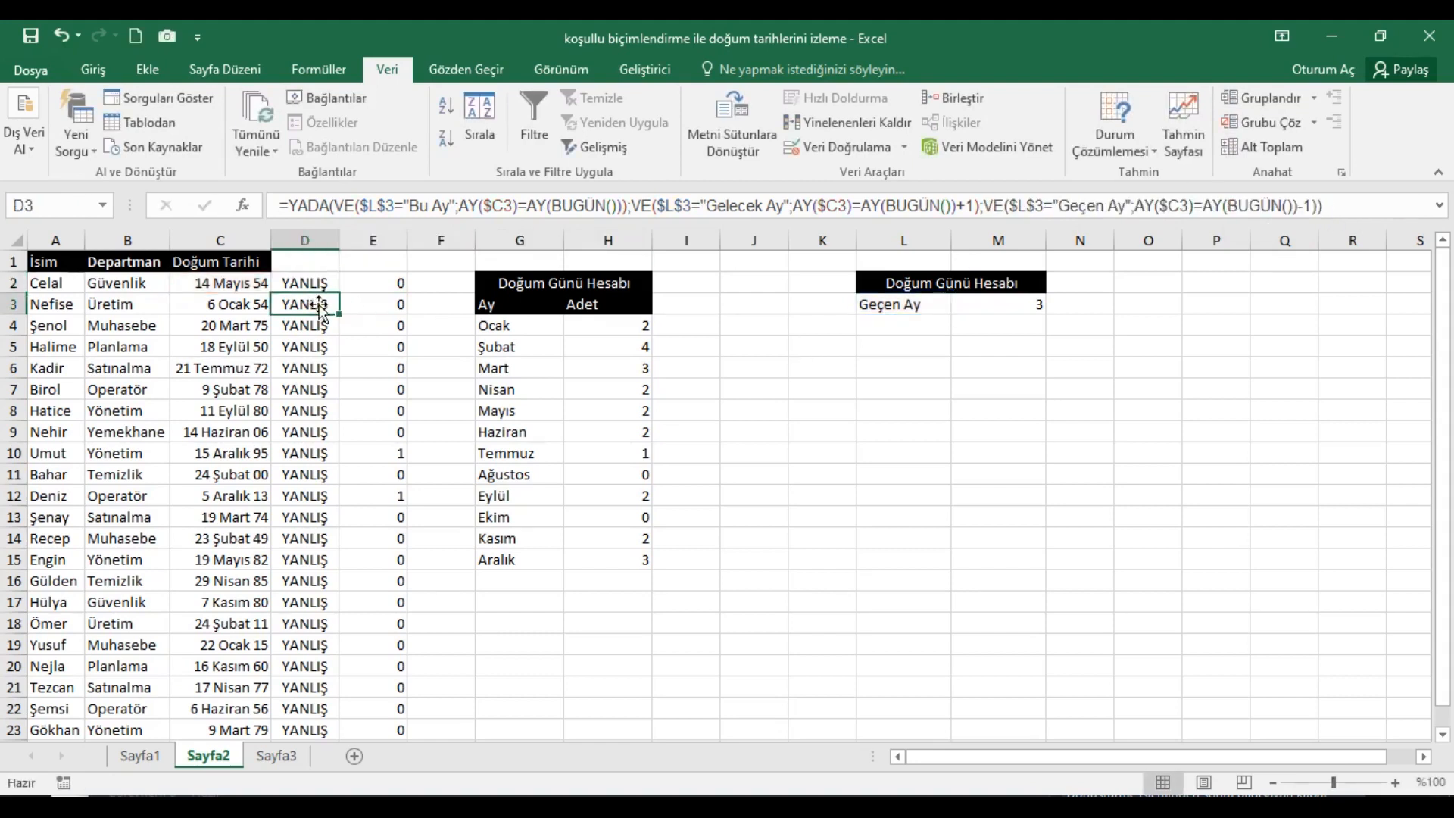
# Step: Refill D2's updated formula down column D and check the December birth dates in rows 10 and 12
pyautogui.press('Up')
pyautogui.doubleClick(339, 293)
pyautogui.moveTo(316, 460); pyautogui.dragTo(226, 454)
pyautogui.moveTo(310, 496); pyautogui.dragTo(226, 496)
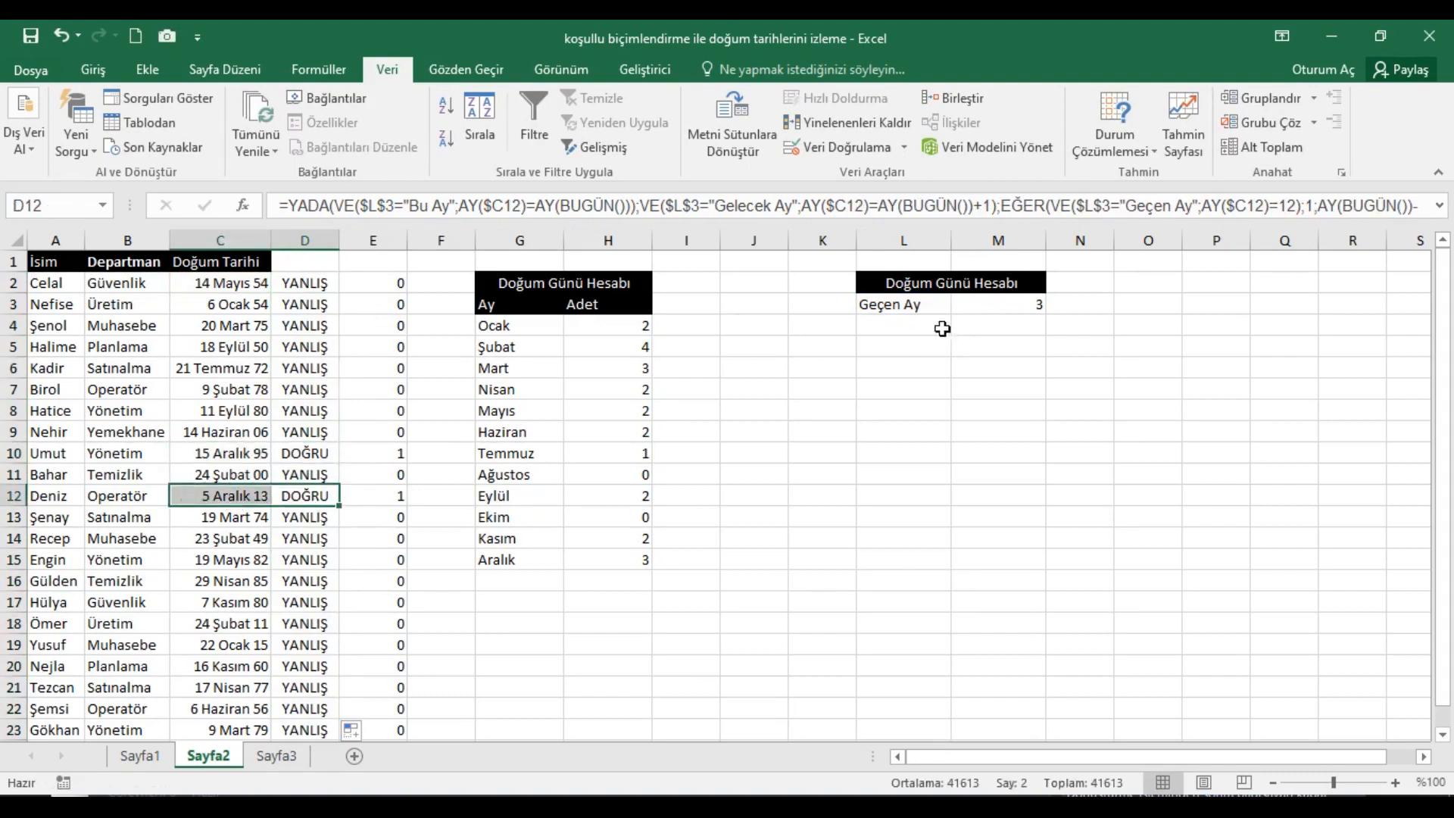
# Step: Test column D by switching L3 to "Bu Ay" and then to "Gelecek Ay"
pyautogui.click(951, 307)
pyautogui.click(961, 304)
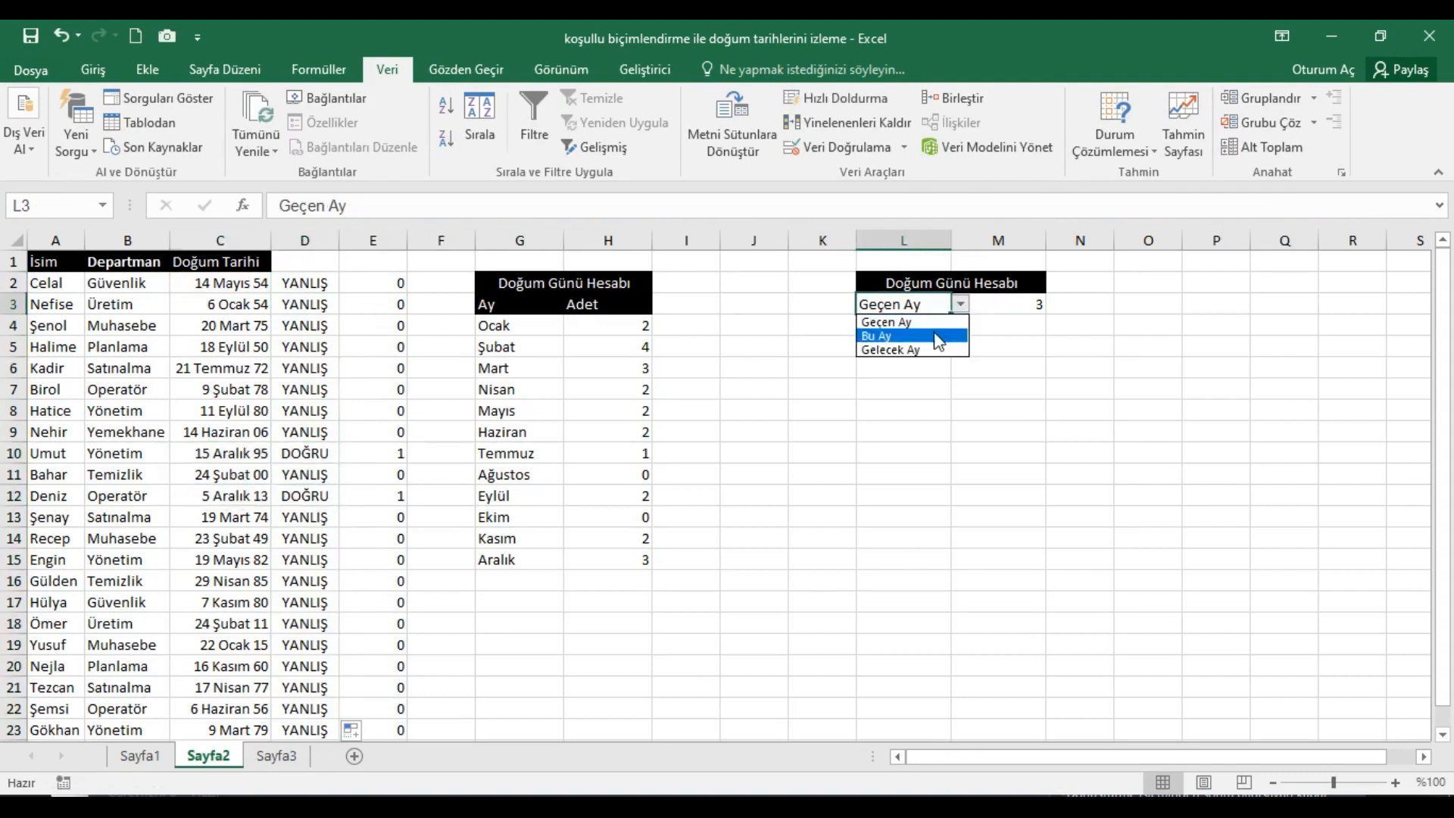
pyautogui.click(939, 338)
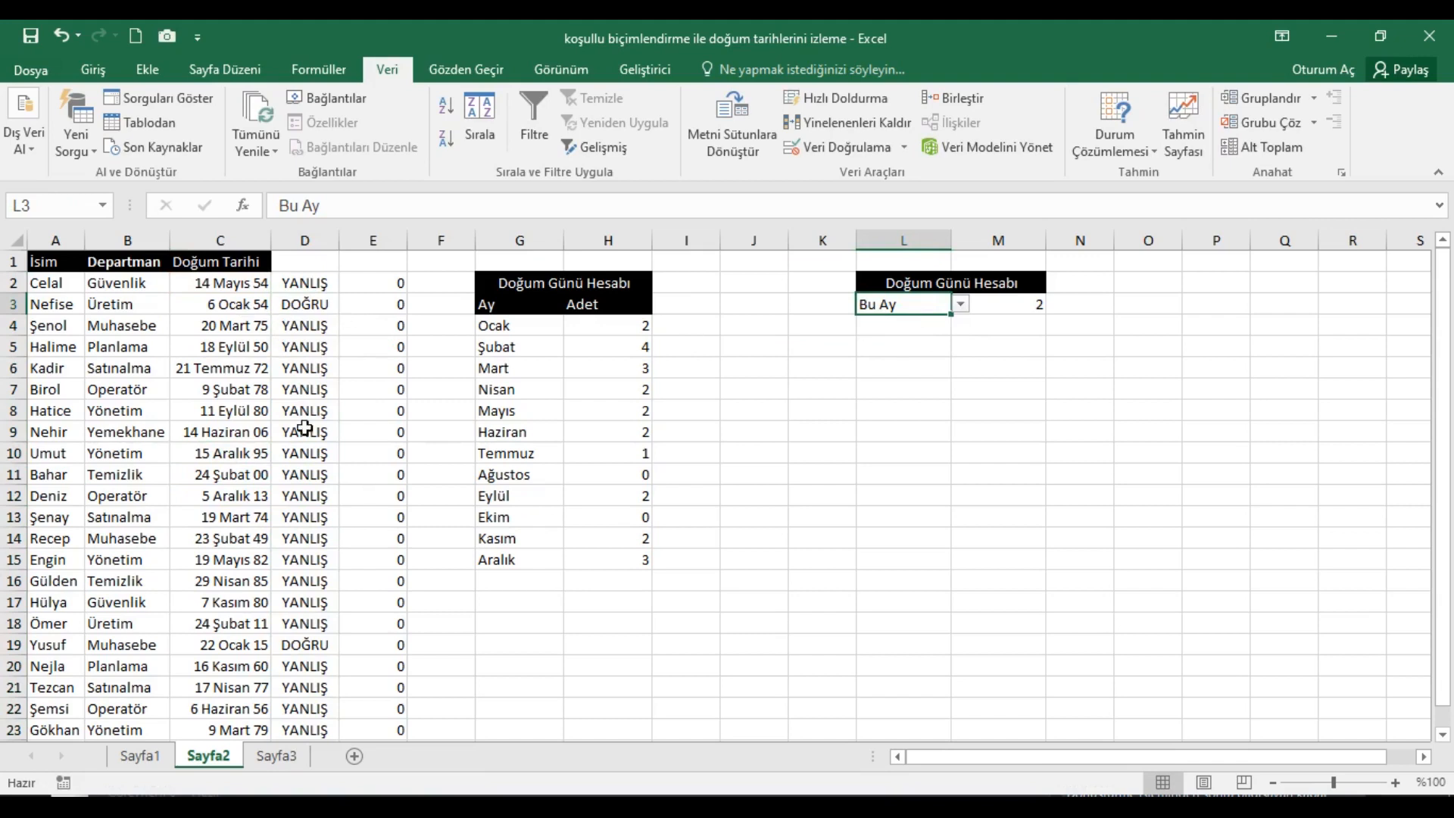
pyautogui.click(961, 304)
pyautogui.click(927, 353)
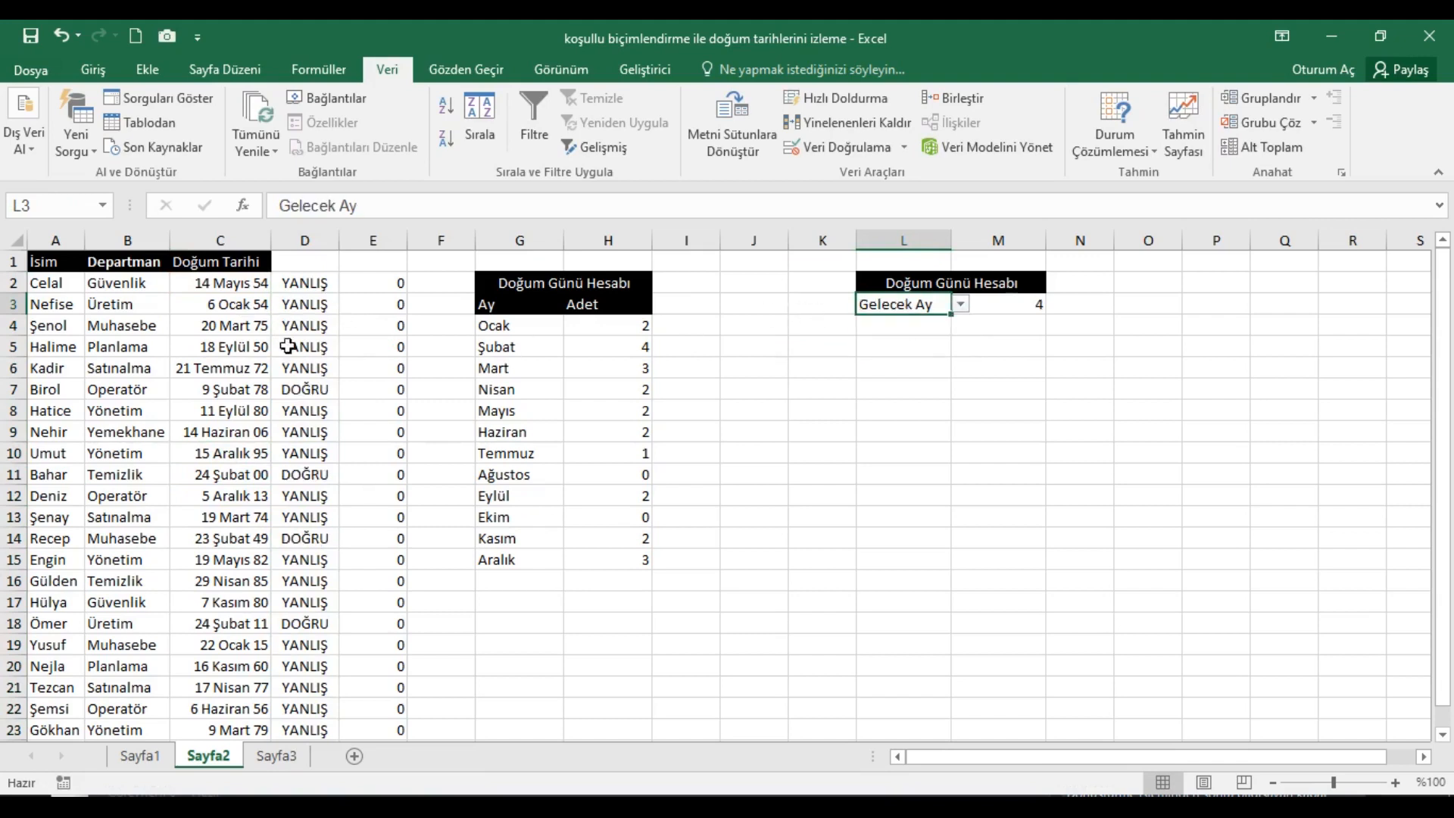
# Step: Delete the helper formulas in E2:E24
pyautogui.click(386, 288)
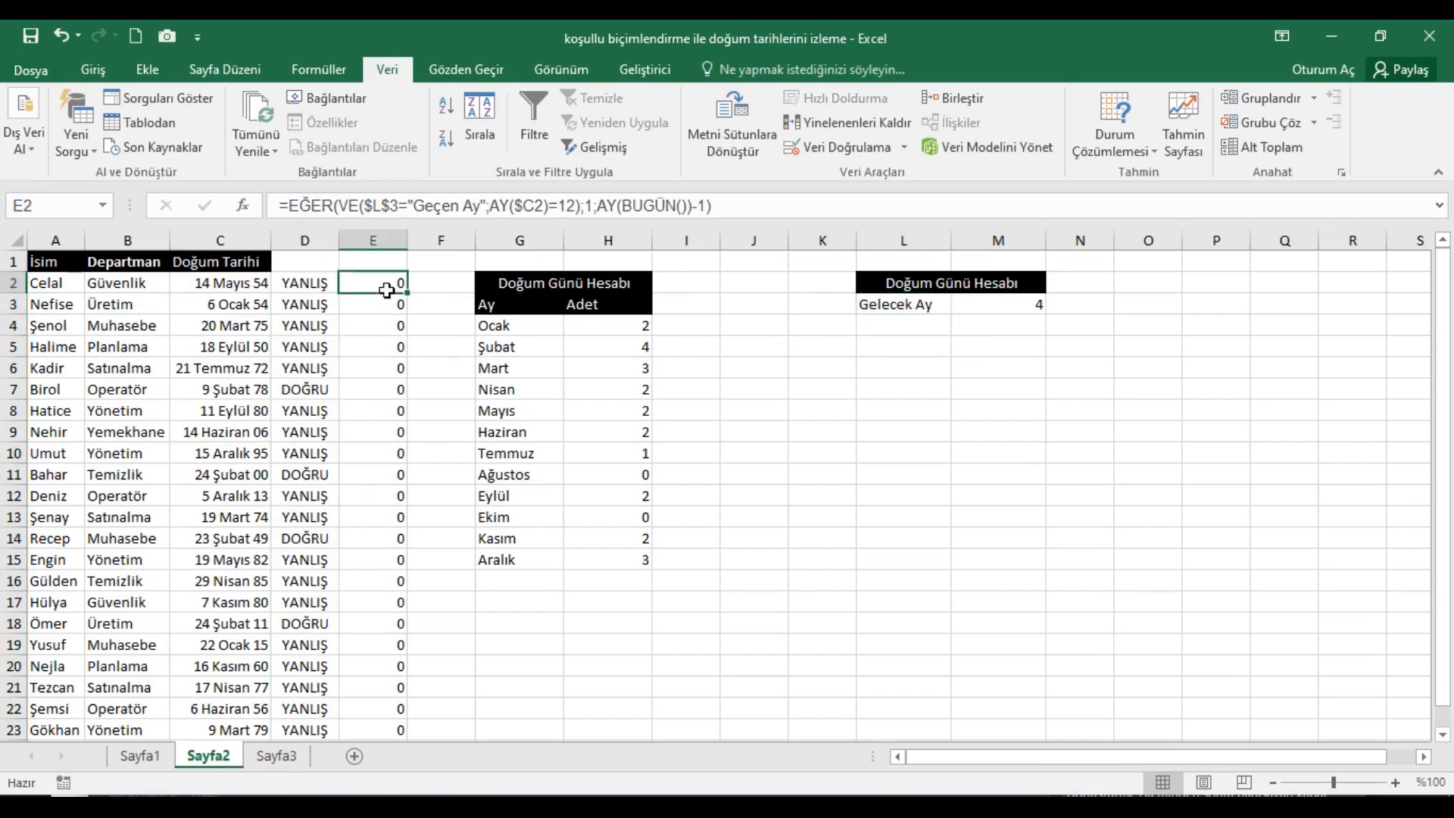
pyautogui.hotkey('ctrl', 'shift', 'Down')
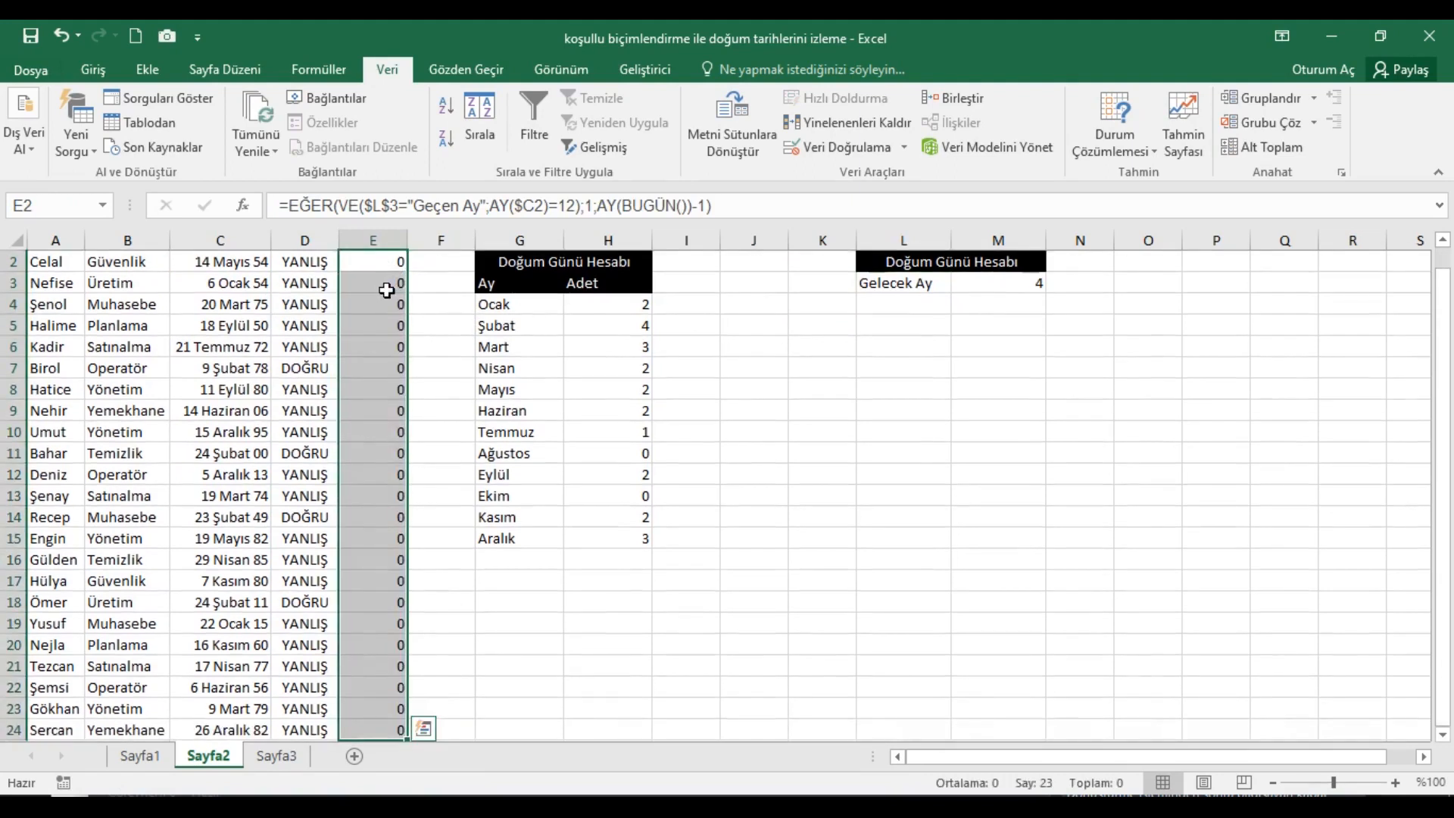
pyautogui.press('Delete')
pyautogui.scroll(1, 356, 277)
# Step: Copy the text of D2's complete YADA formula without changing the cell
pyautogui.click(317, 288)
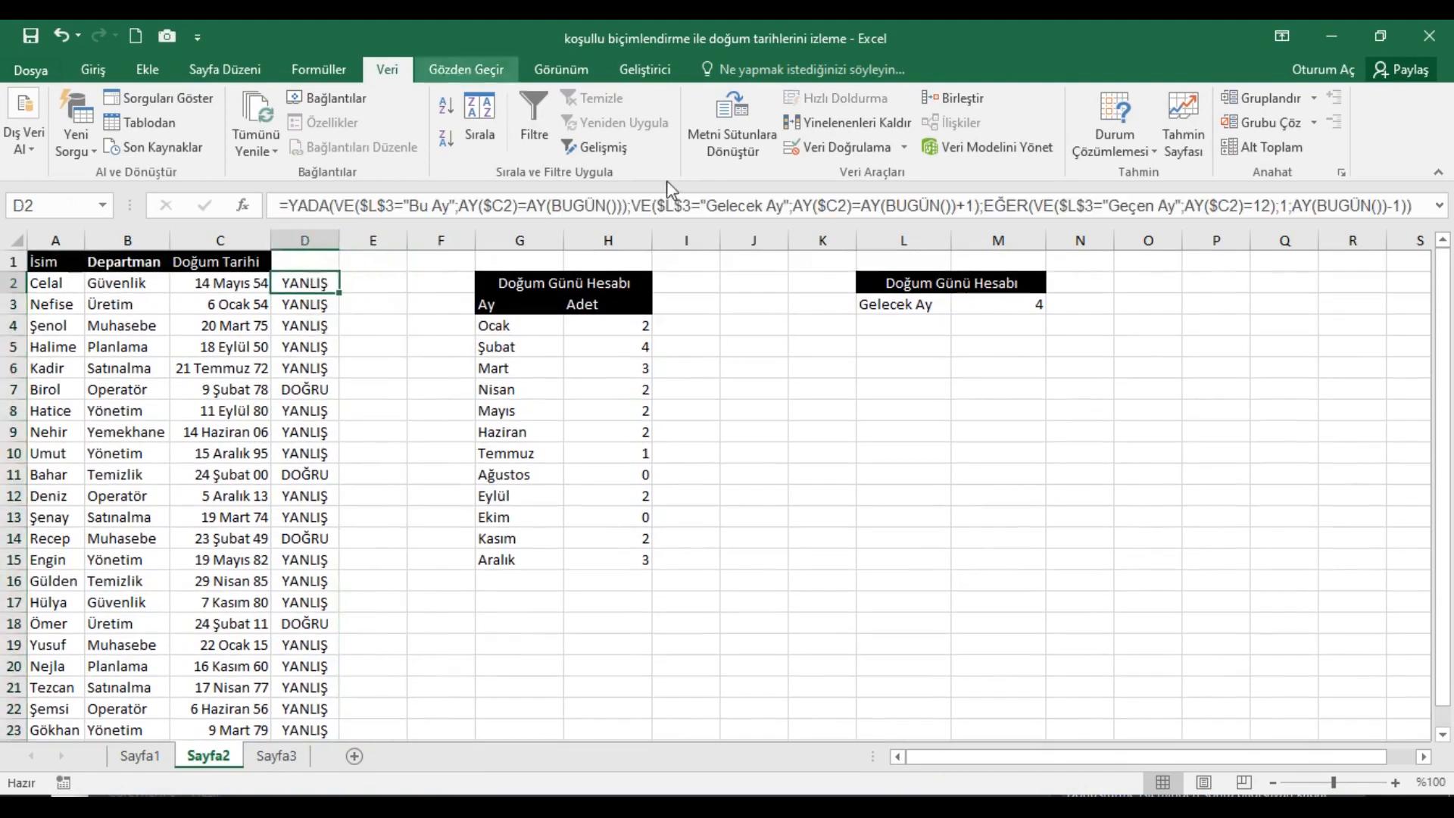
pyautogui.click(1439, 205)
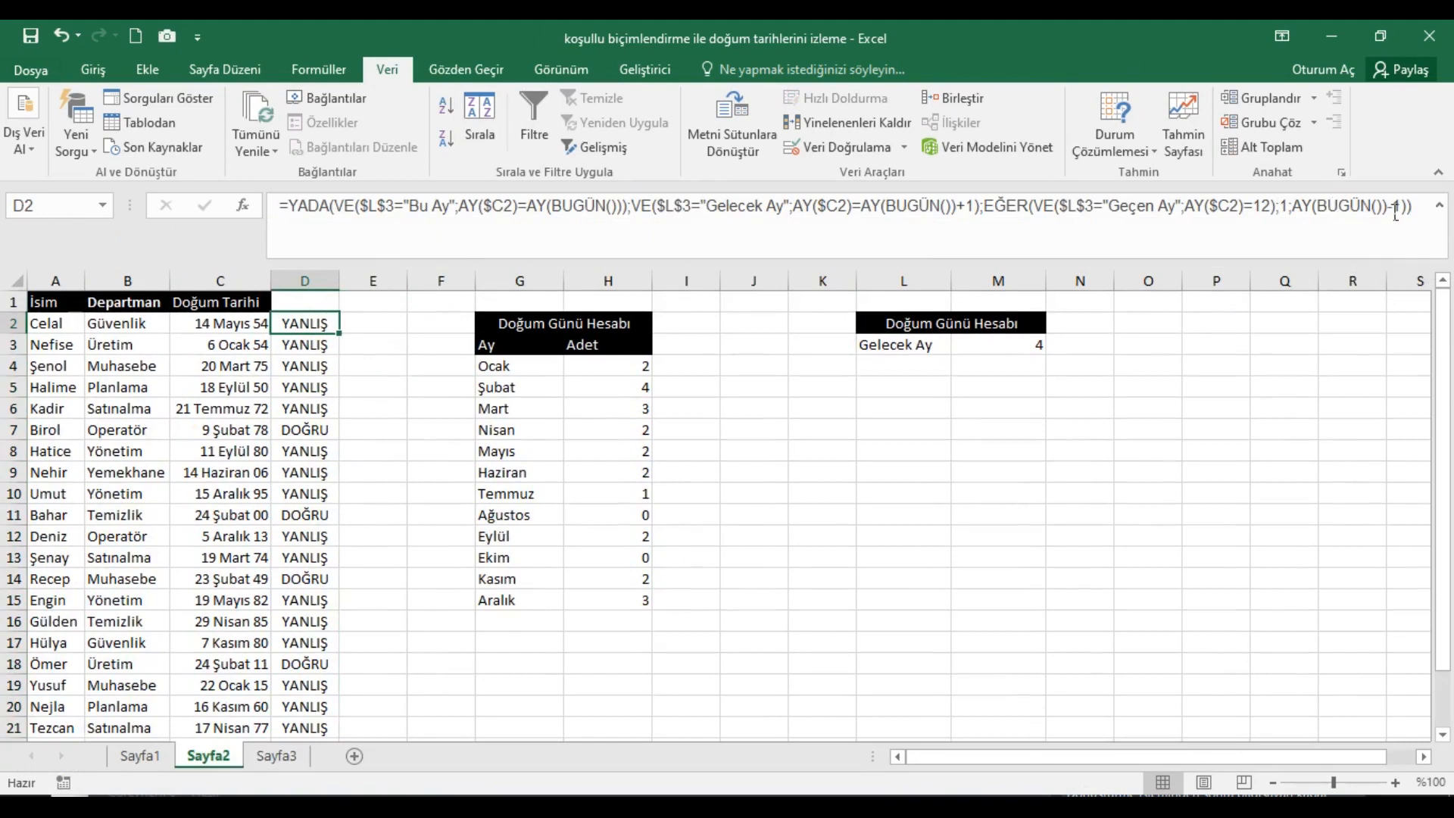
pyautogui.moveTo(1413, 205); pyautogui.dragTo(301, 210)
pyautogui.press('Return')
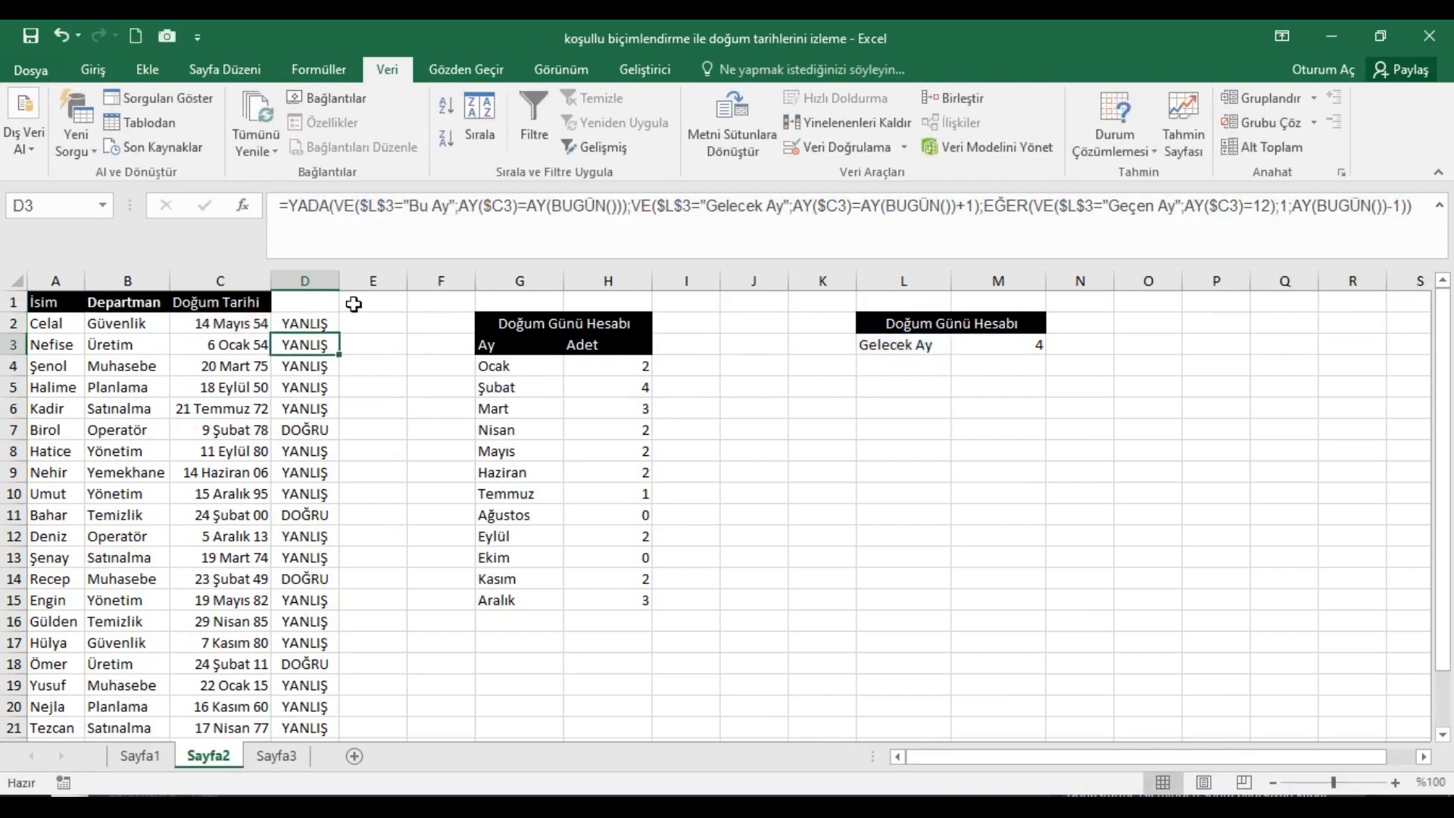
pyautogui.click(1439, 205)
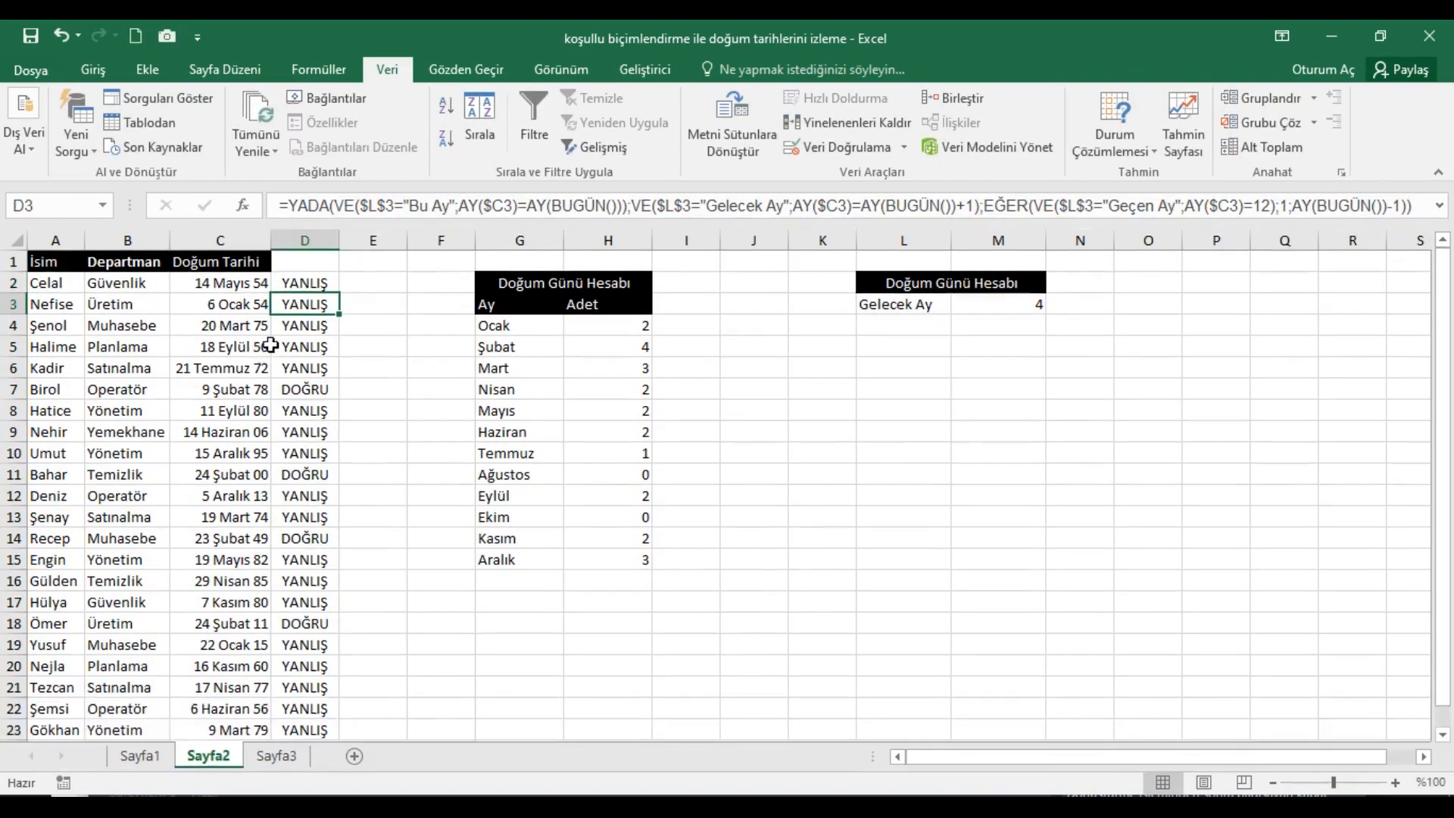
# Step: Create a formula-based conditional formatting rule for the birth dates in C2:C24, using the copied YADA formula as its condition
pyautogui.click(259, 290)
pyautogui.hotkey('ctrl', 'shift', 'Down')
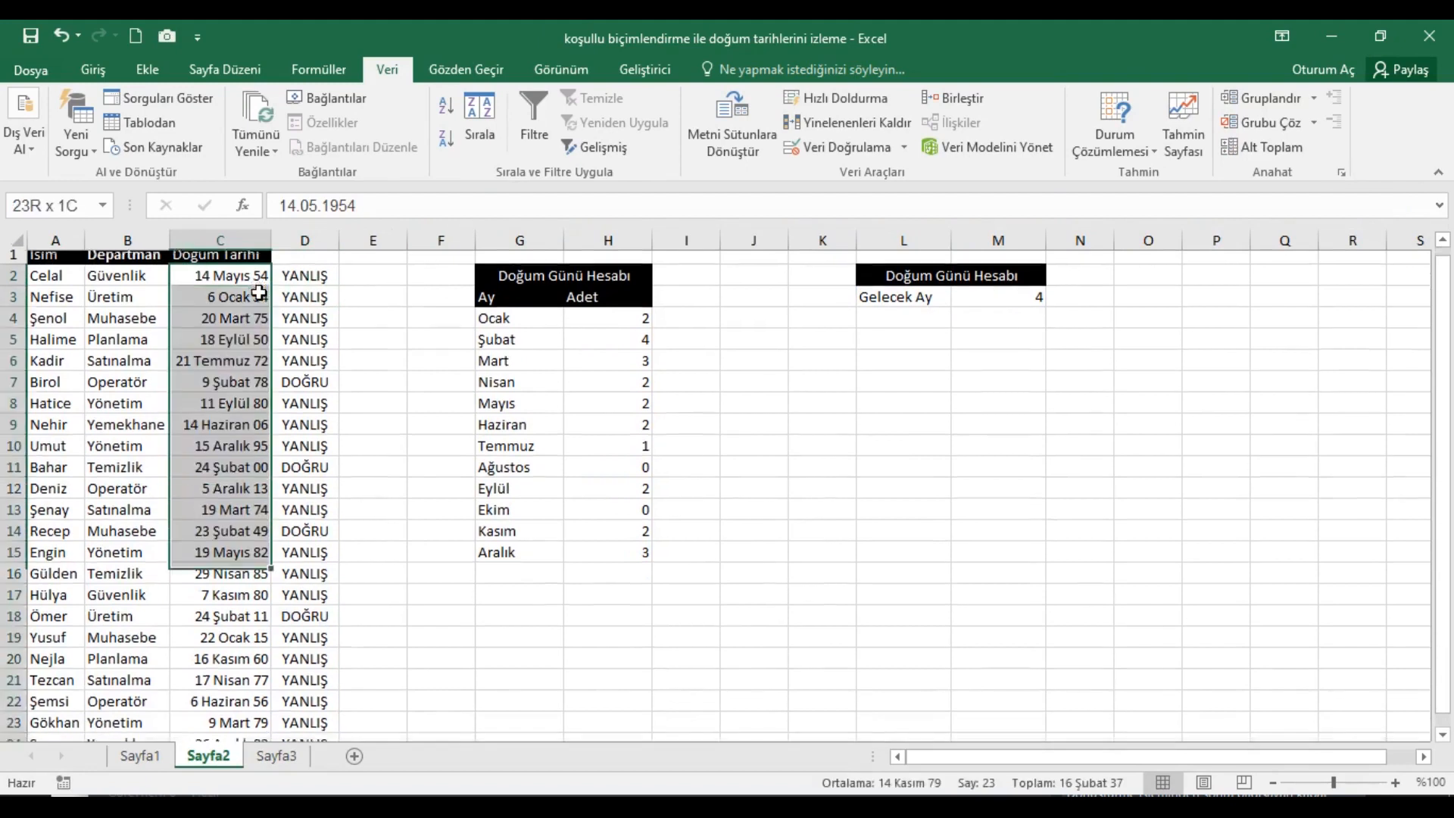
pyautogui.scroll(-1, 237, 333)
pyautogui.scroll(2, 247, 331)
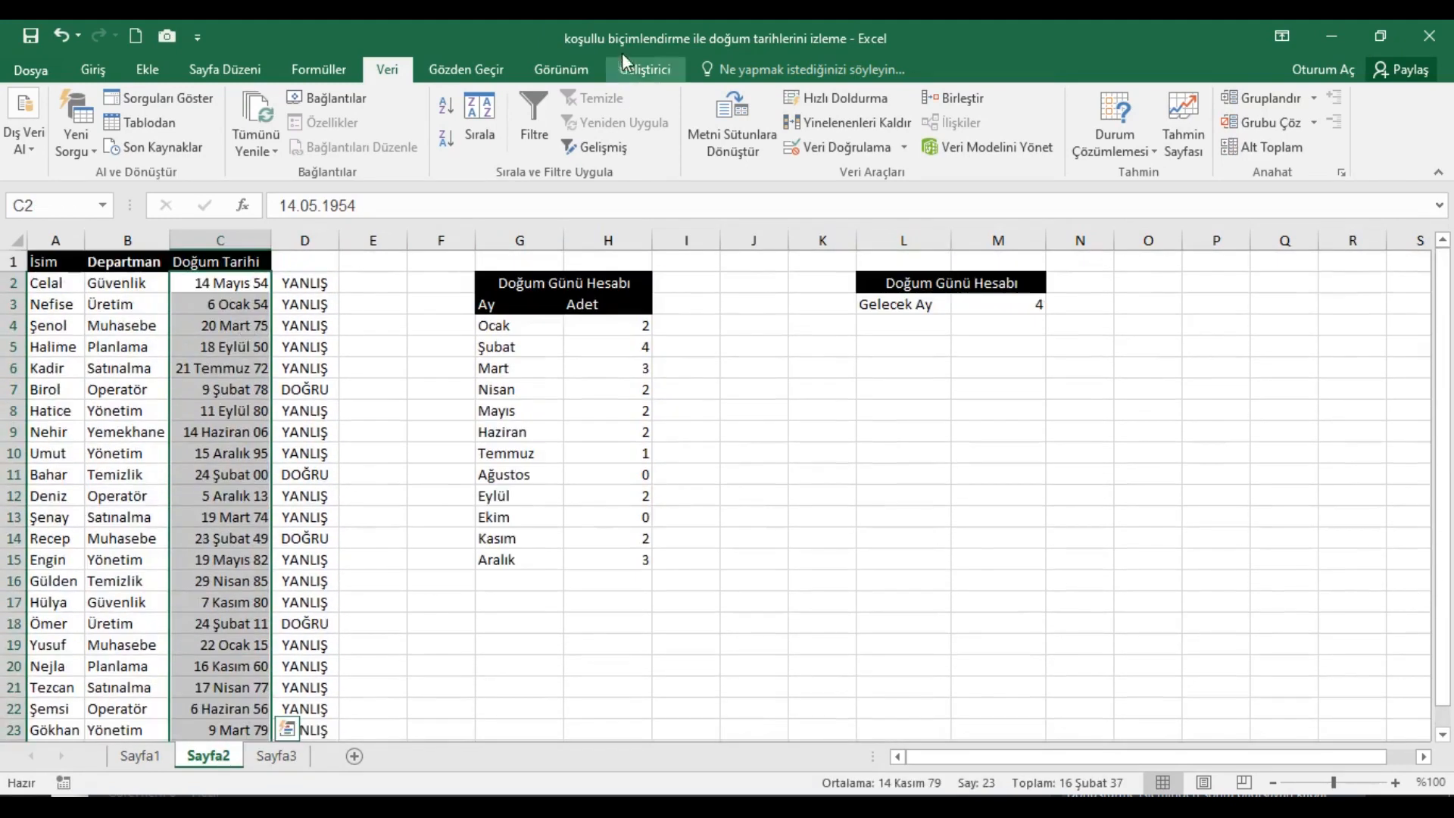
pyautogui.click(104, 68)
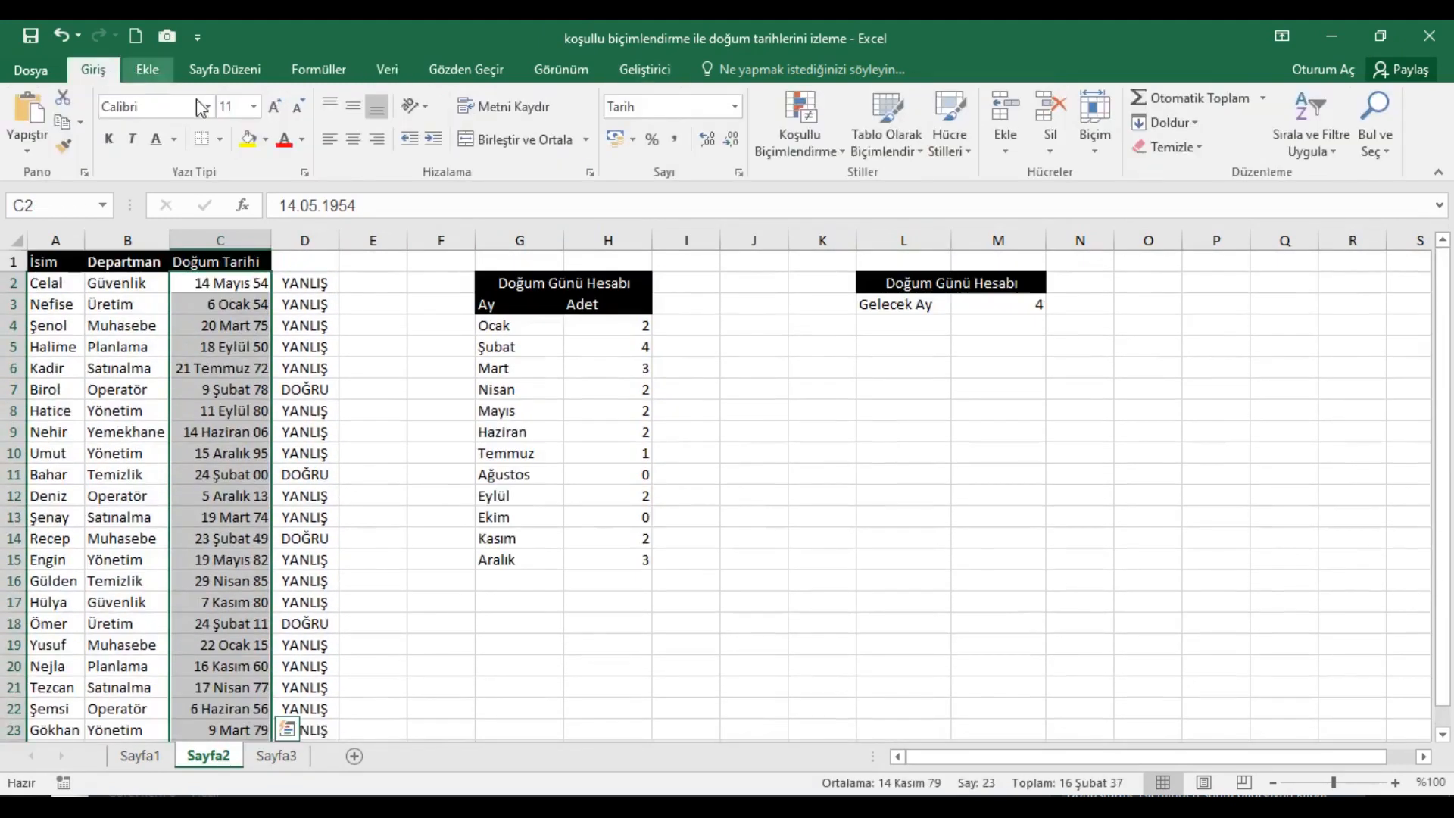
pyautogui.click(807, 131)
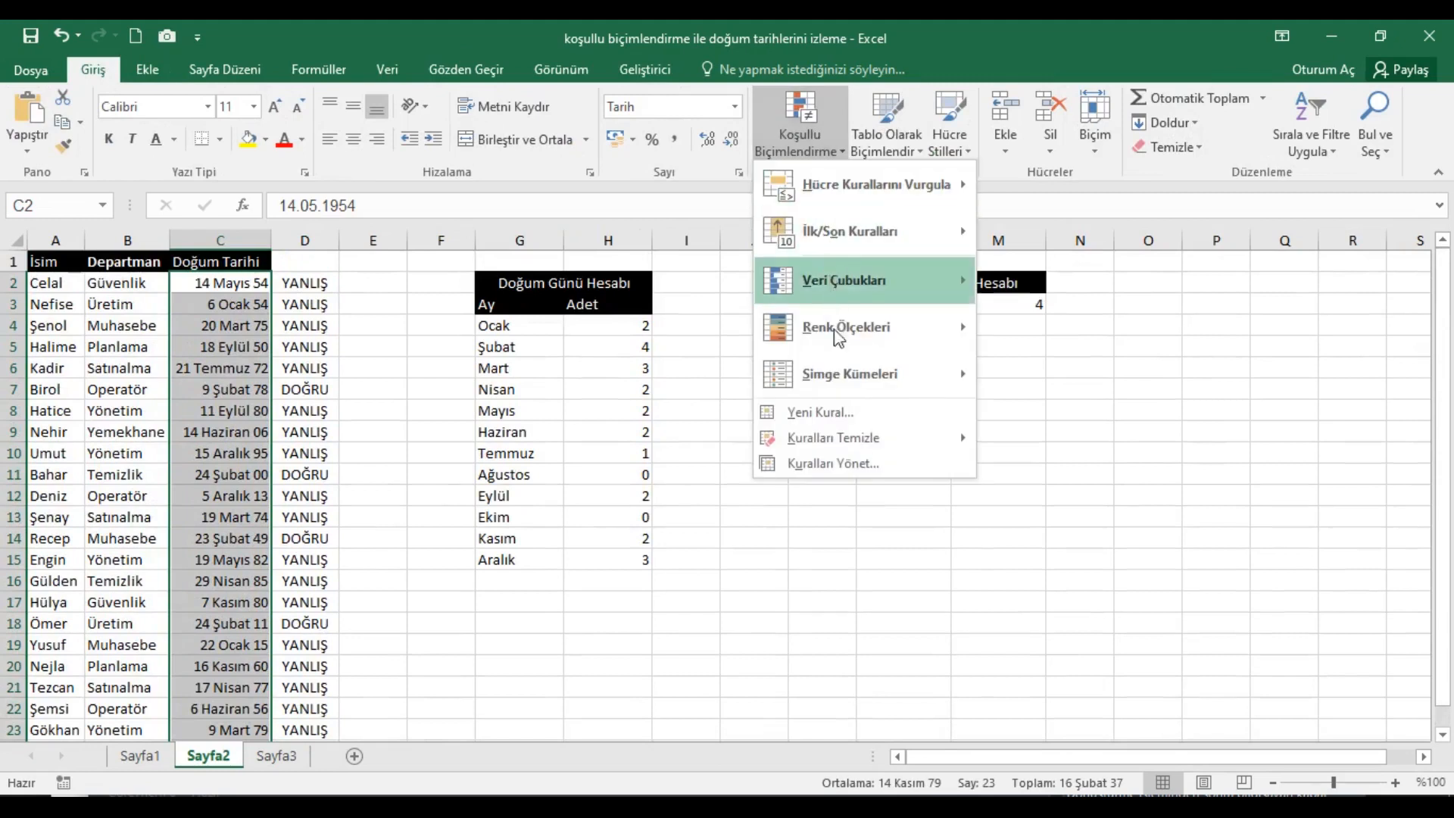
pyautogui.click(831, 414)
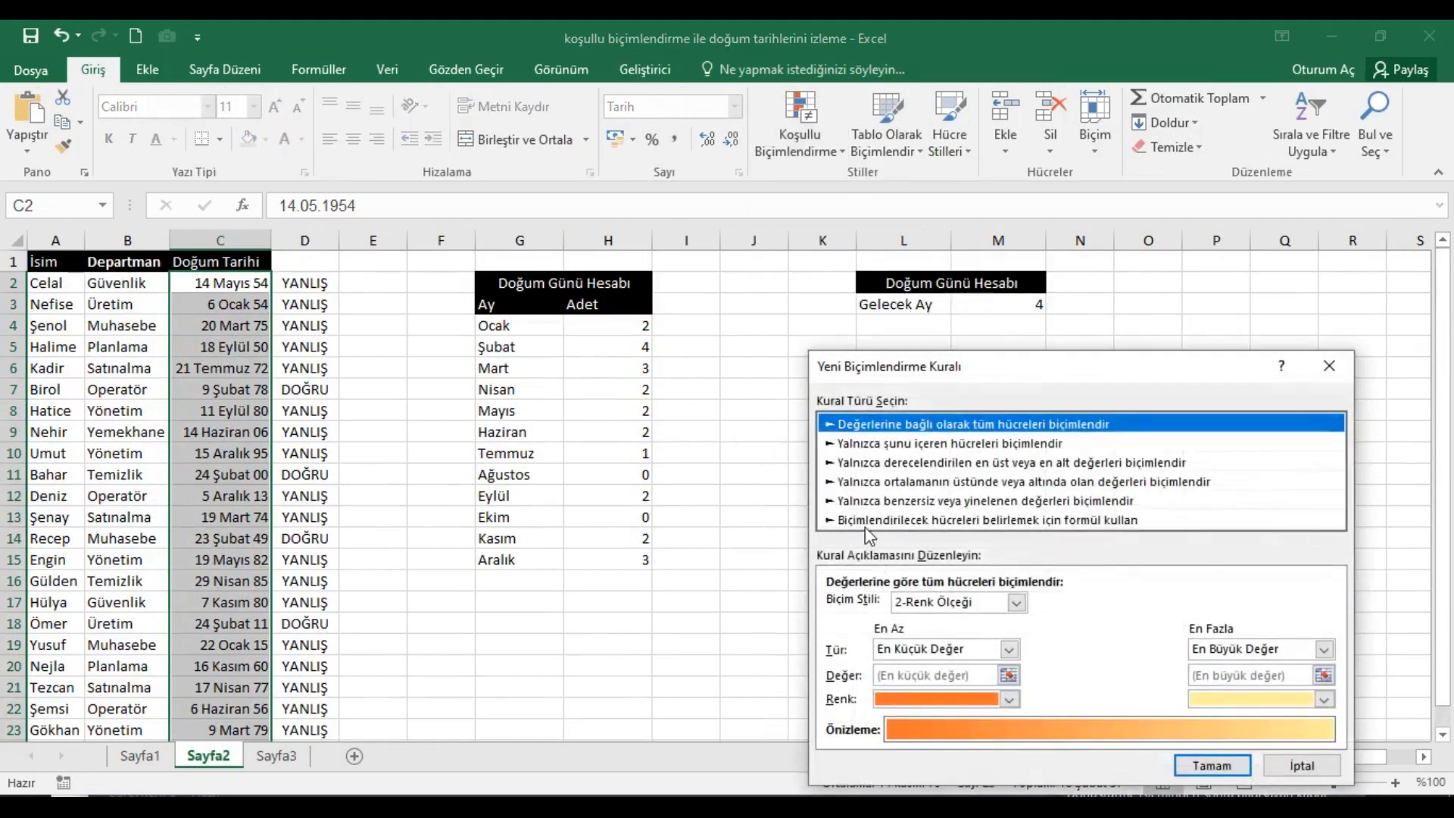
pyautogui.click(867, 522)
pyautogui.click(933, 610)
pyautogui.write('=')
pyautogui.hotkey('ctrl', 'v')
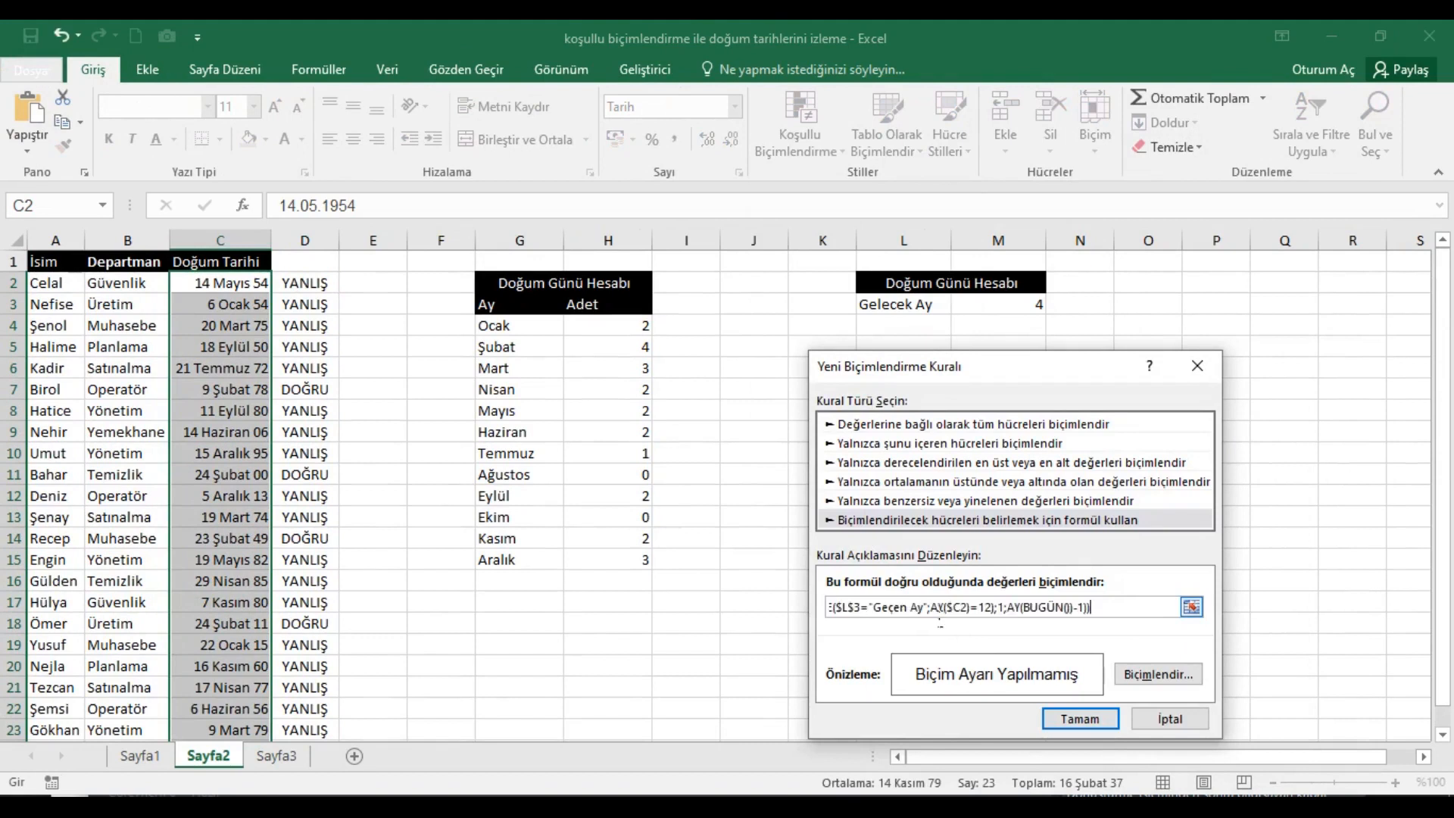
# Step: Give the birth date rule a green fill and apply it
pyautogui.click(1158, 676)
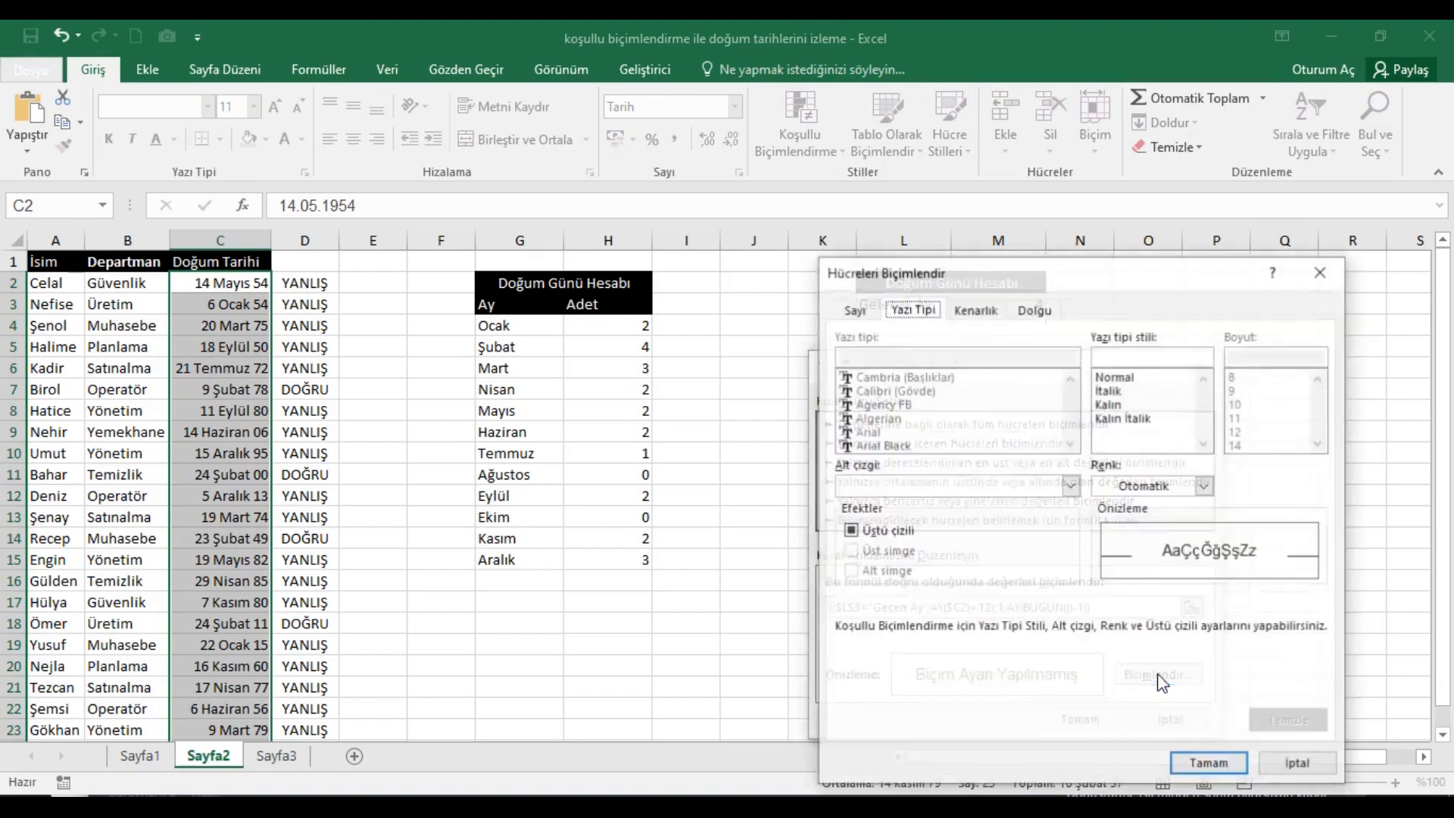
pyautogui.click(1033, 314)
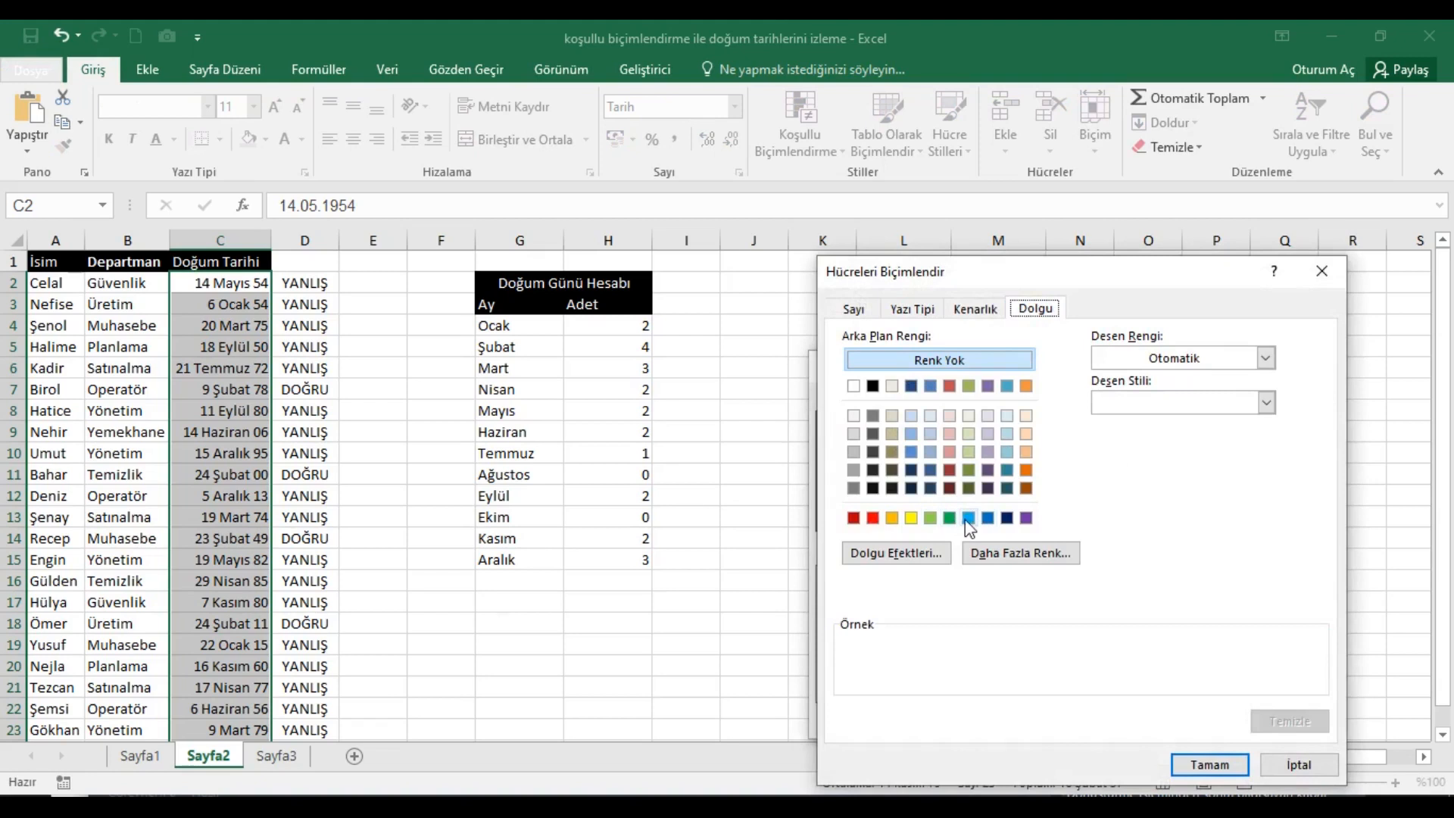
pyautogui.click(950, 518)
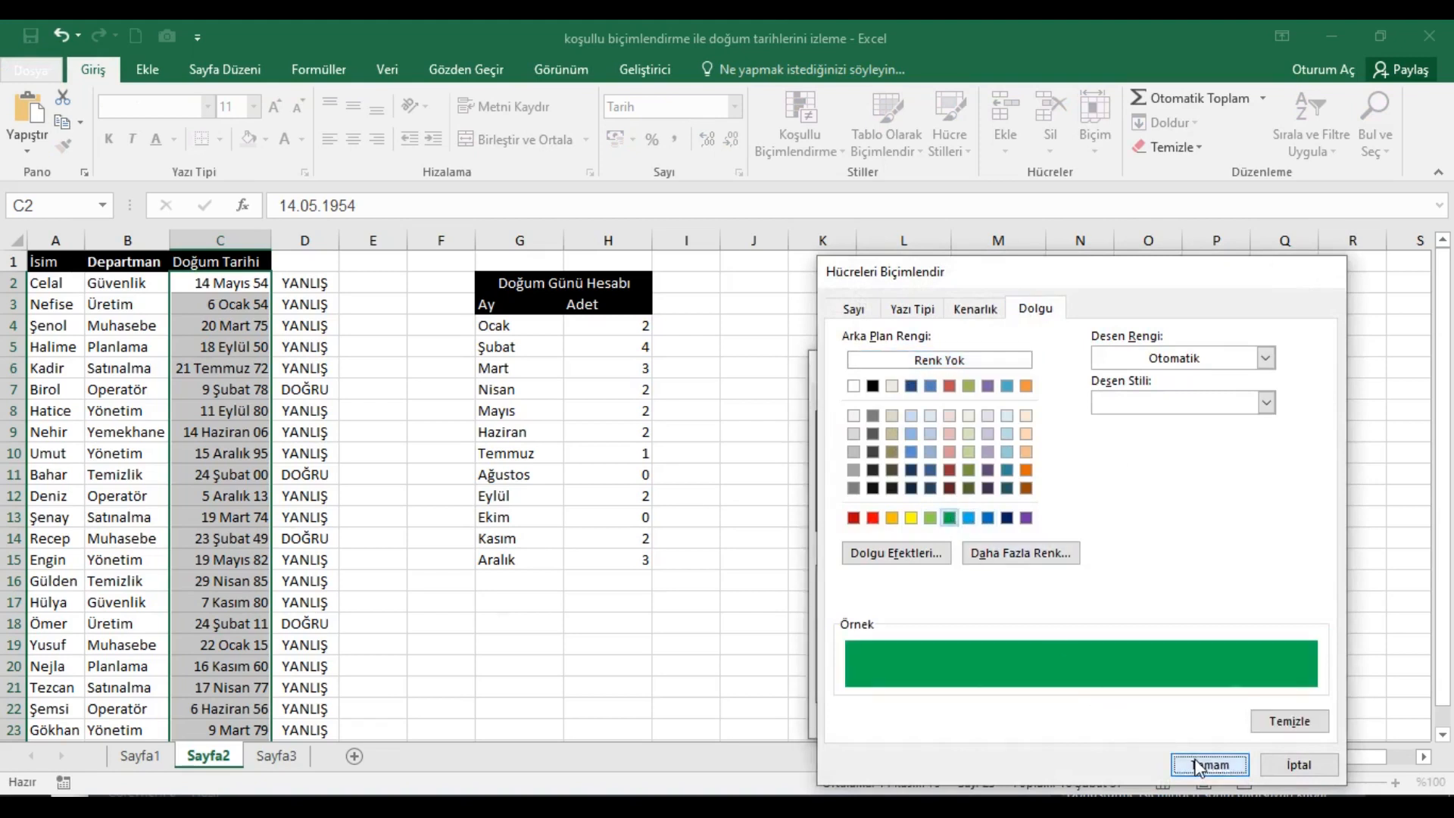
pyautogui.click(1199, 766)
pyautogui.click(1080, 722)
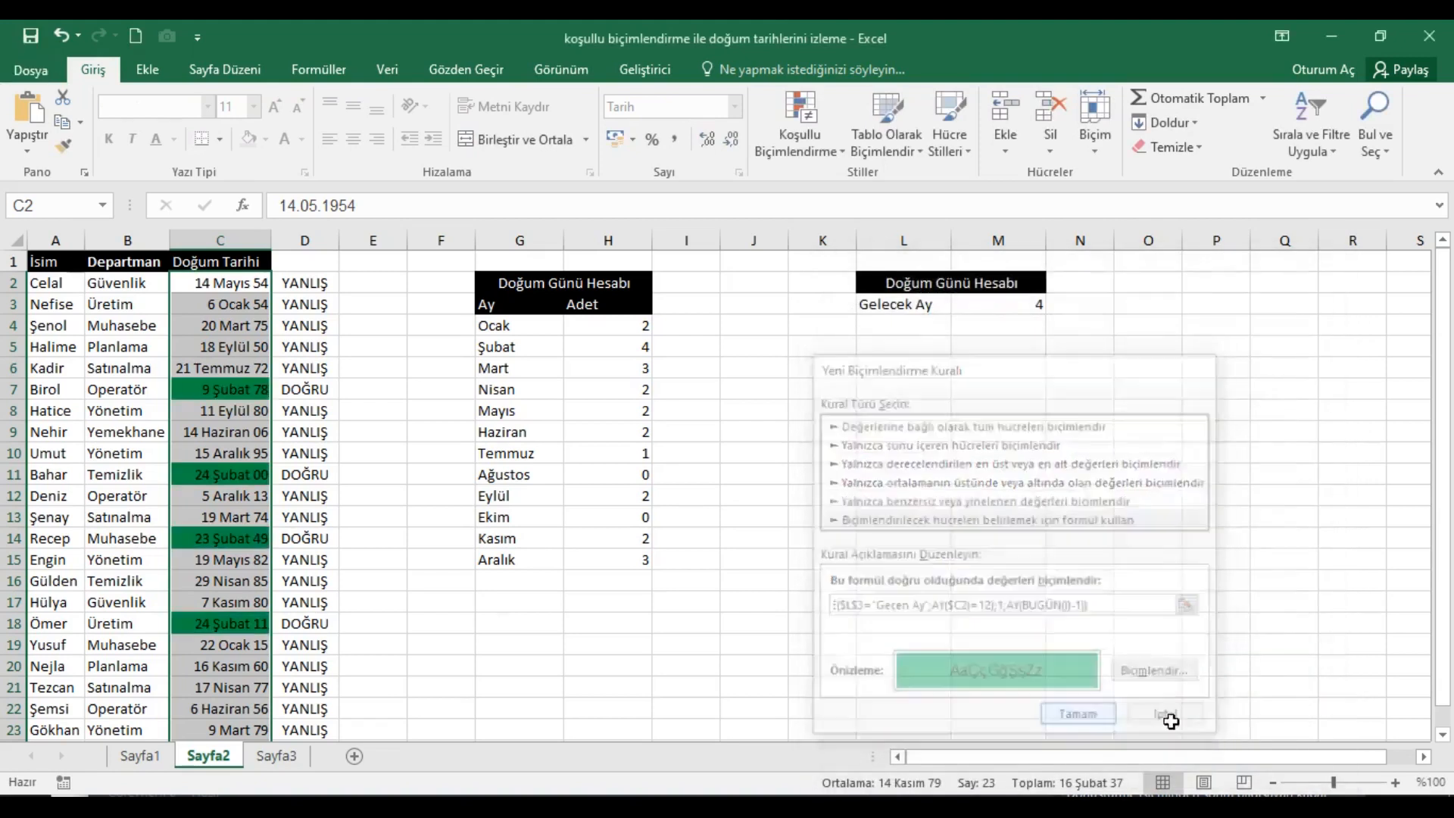
pyautogui.click(227, 266)
# Step: Test the birth date highlighting by switching L3 to "Geçen Ay", "Bu Ay" and "Gelecek Ay"
pyautogui.click(940, 311)
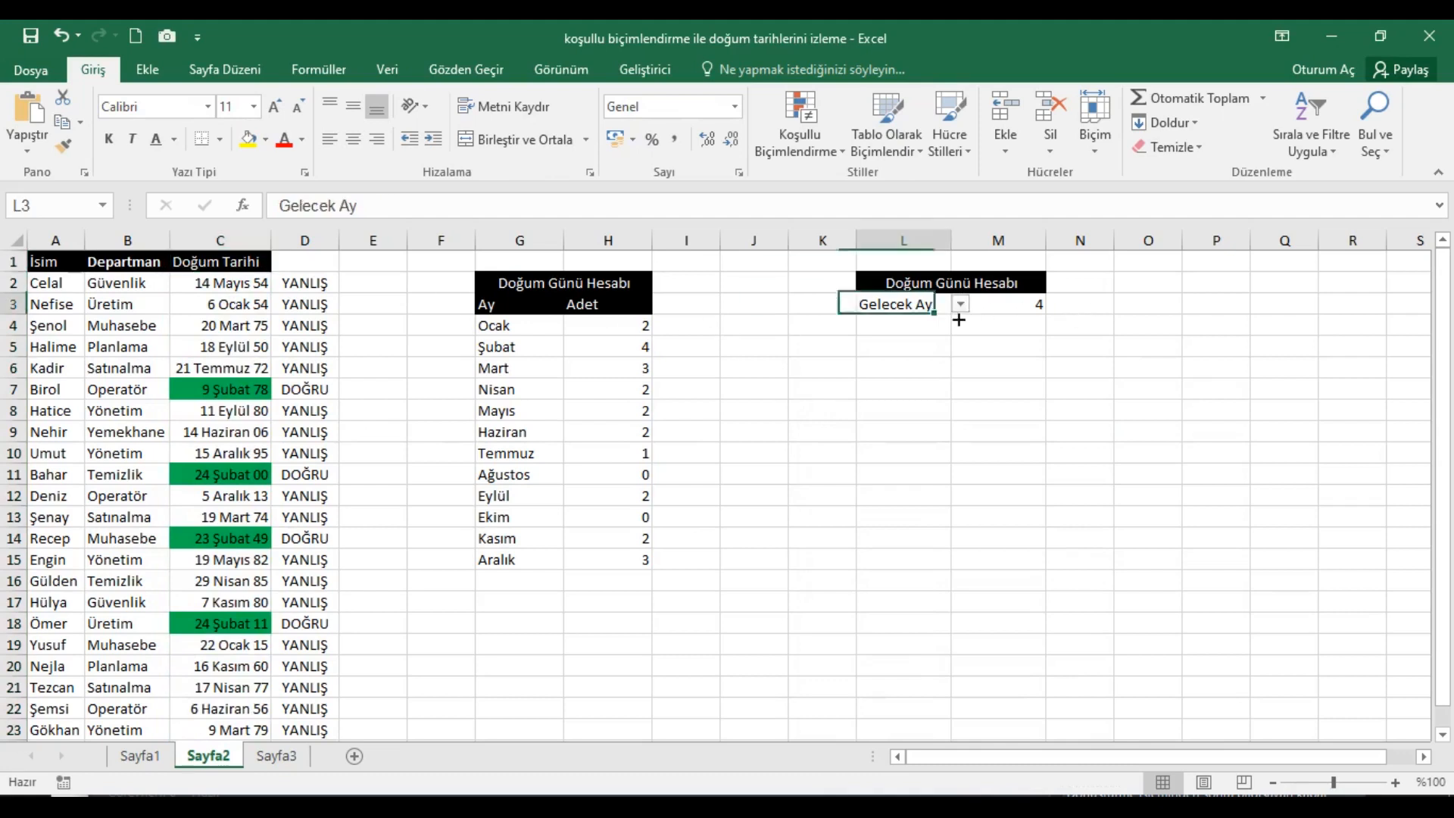
pyautogui.click(961, 304)
pyautogui.click(937, 324)
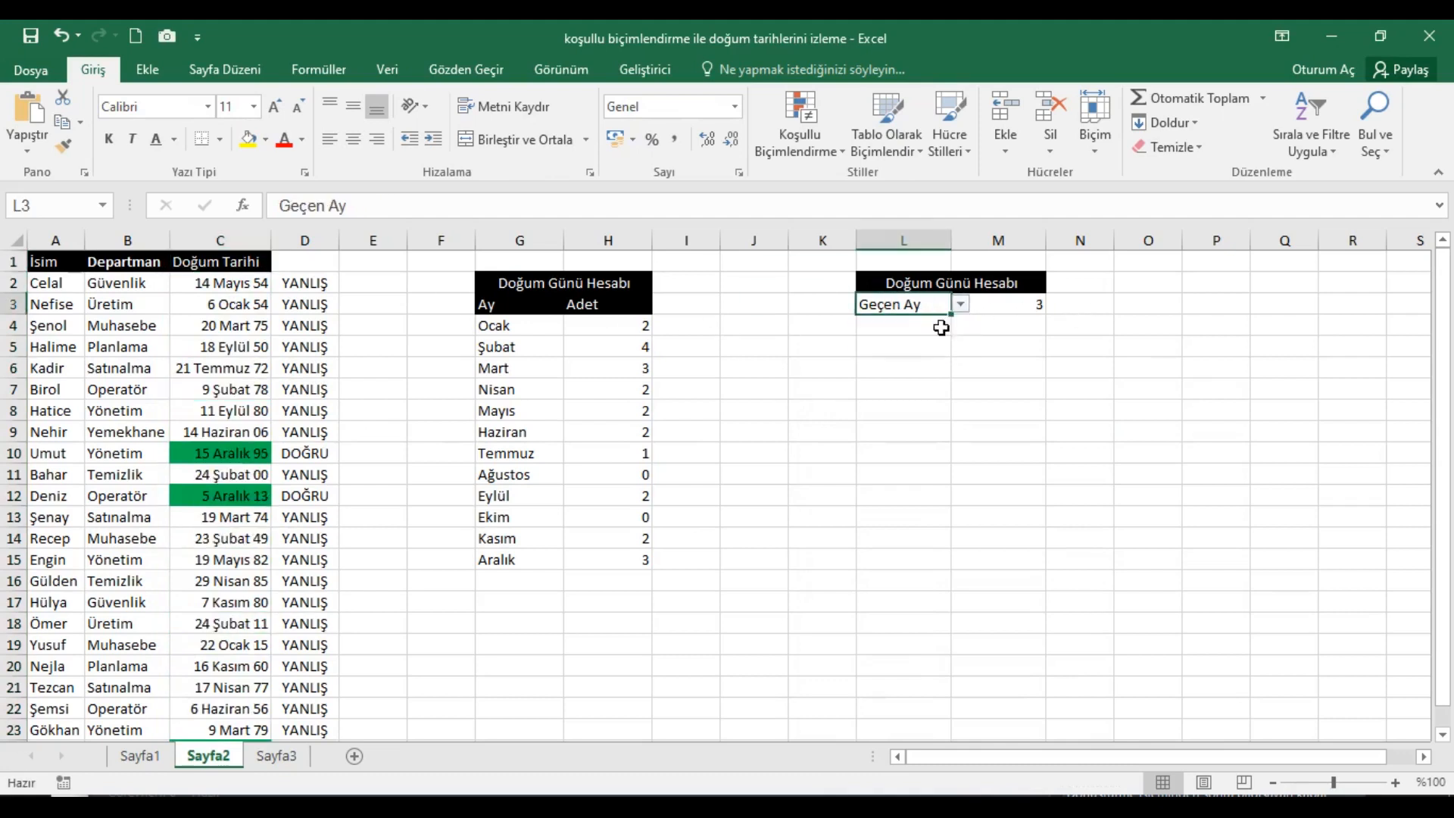
pyautogui.click(960, 304)
pyautogui.click(936, 324)
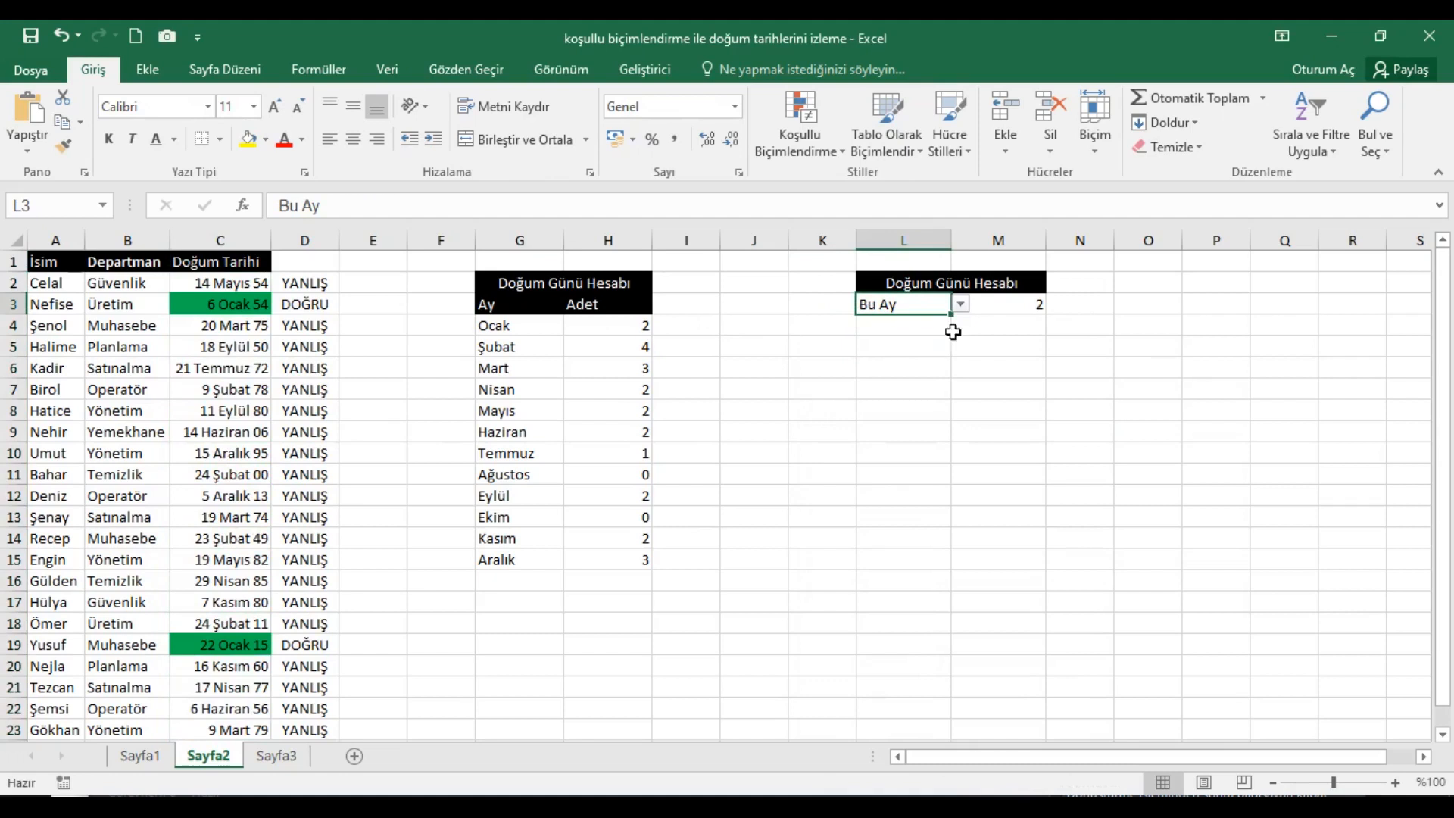
pyautogui.click(960, 304)
pyautogui.click(928, 359)
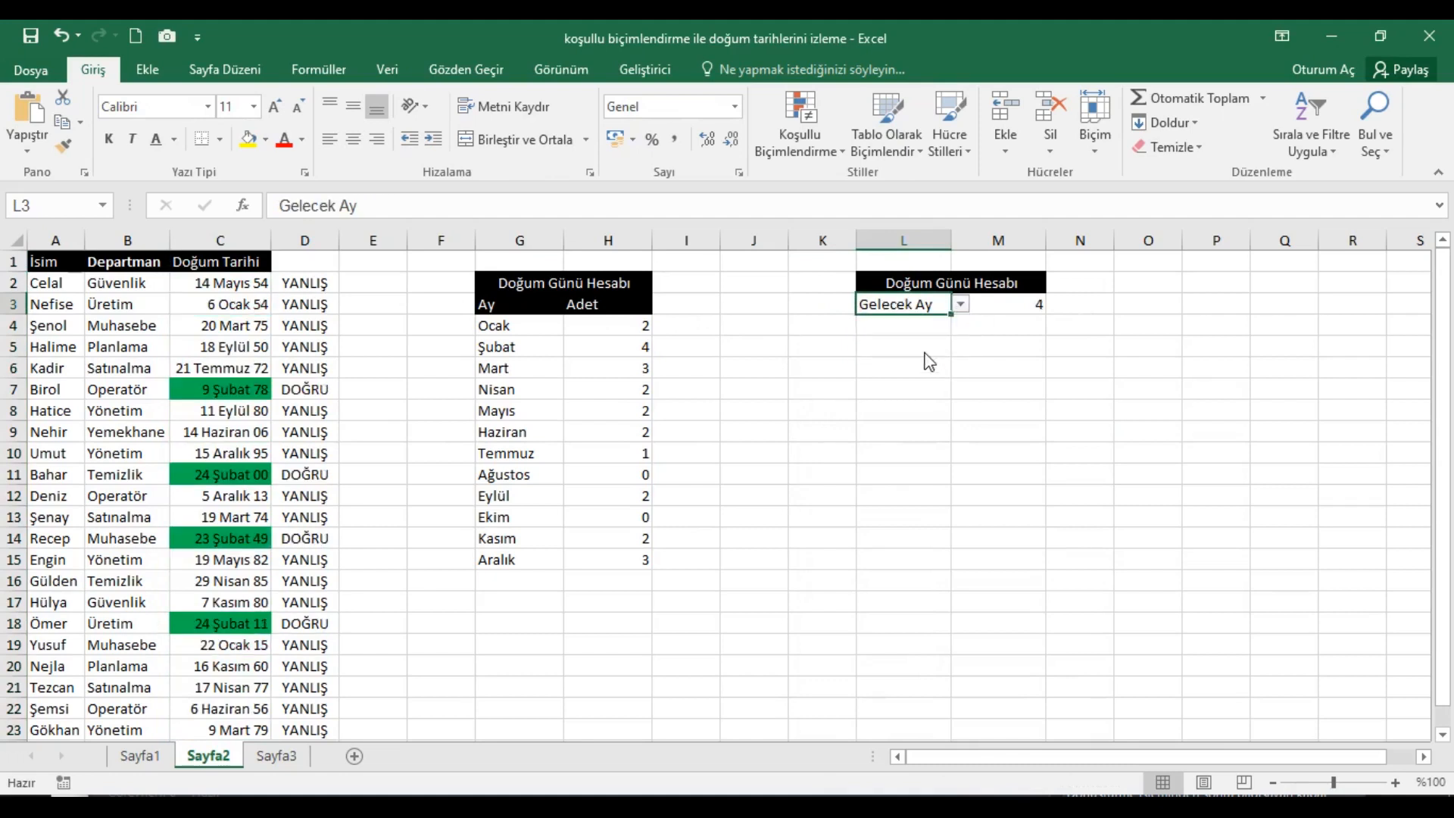
# Step: Create a formula-based conditional formatting rule for the names and departments in A2:B24, using the same YADA formula
pyautogui.click(57, 293)
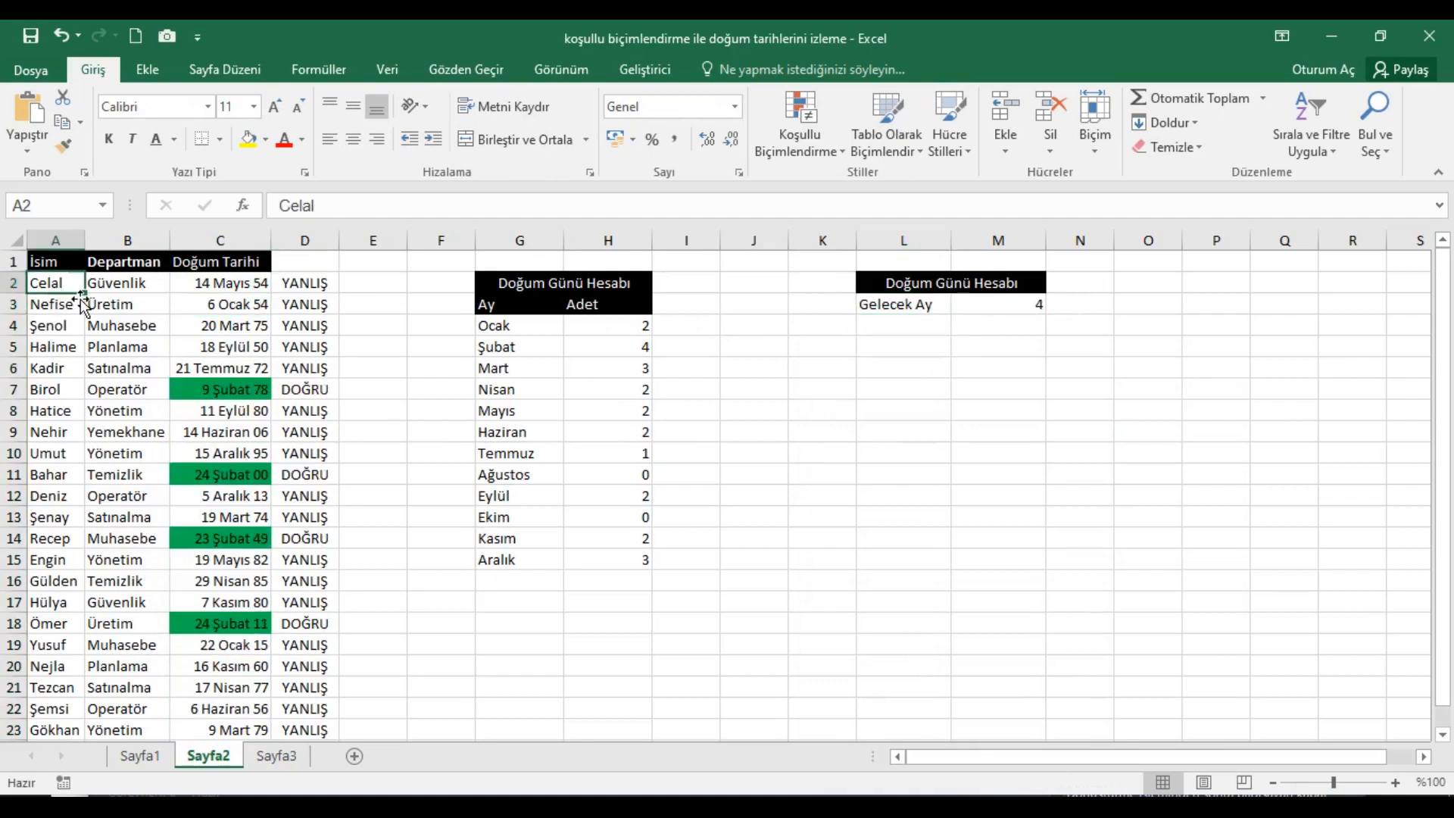
pyautogui.moveTo(80, 296); pyautogui.dragTo(121, 303)
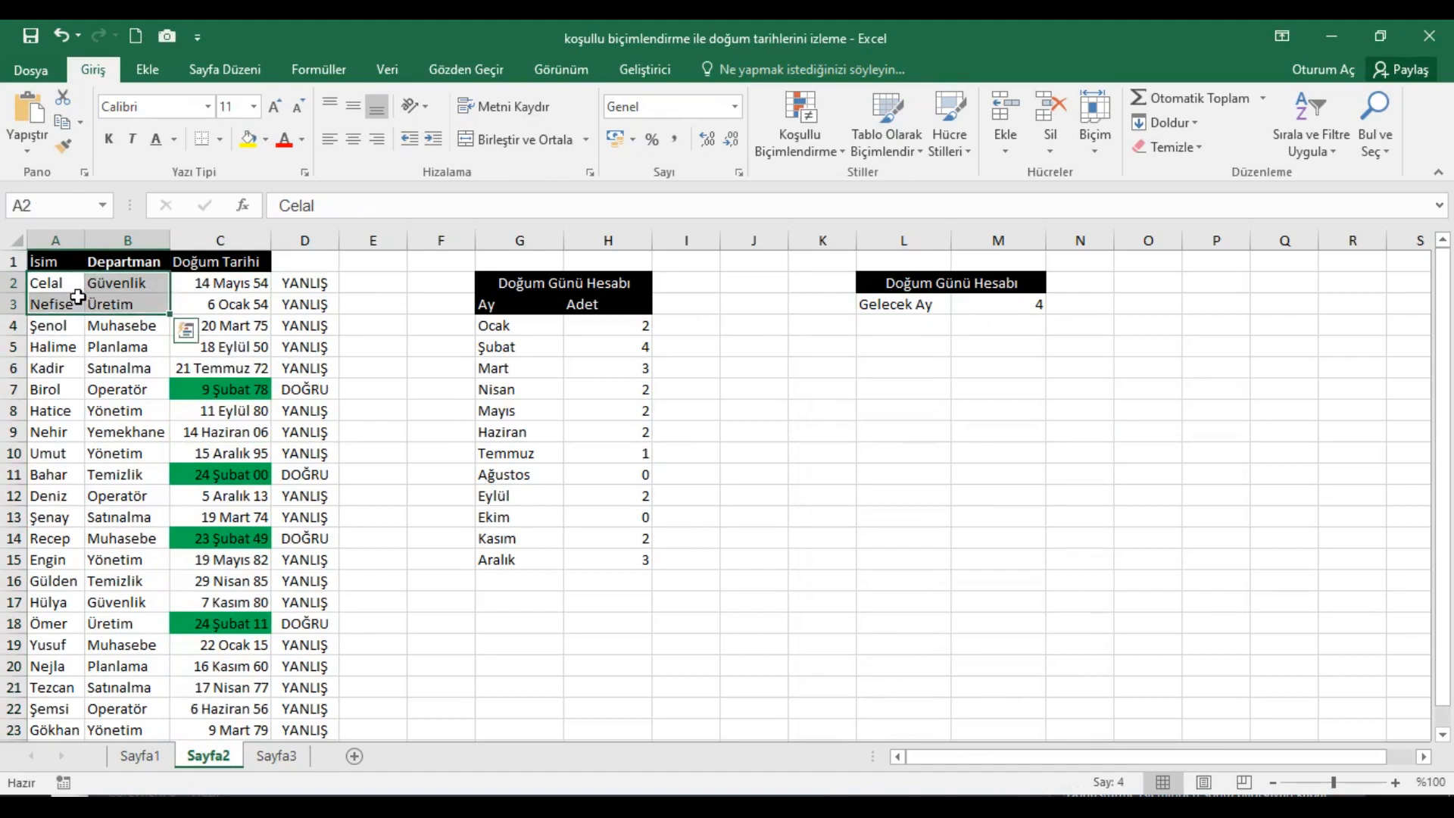
pyautogui.hotkey('ctrl', 'shift', 'Down')
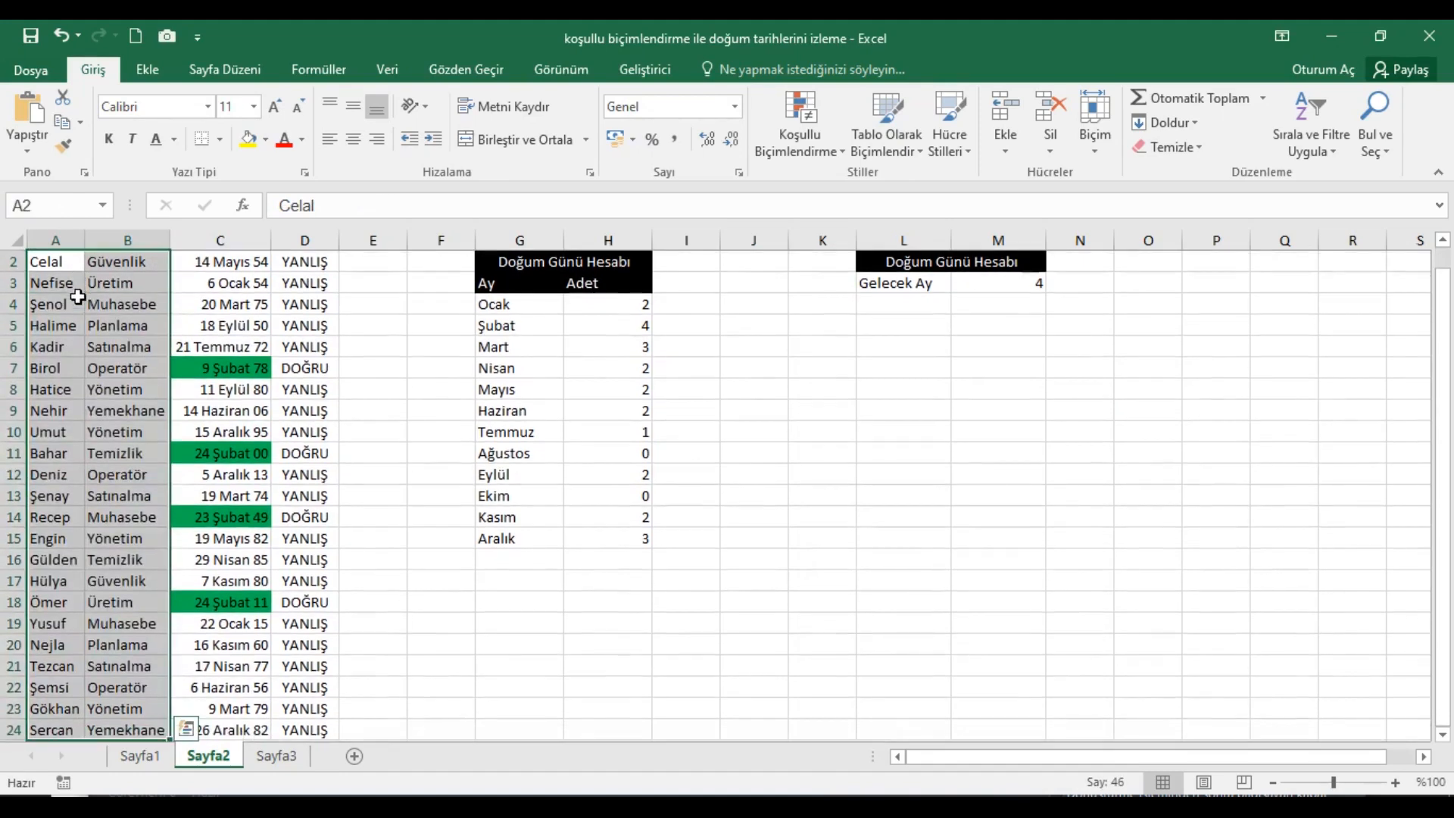
pyautogui.scroll(1, 95, 295)
pyautogui.click(798, 137)
pyautogui.click(842, 415)
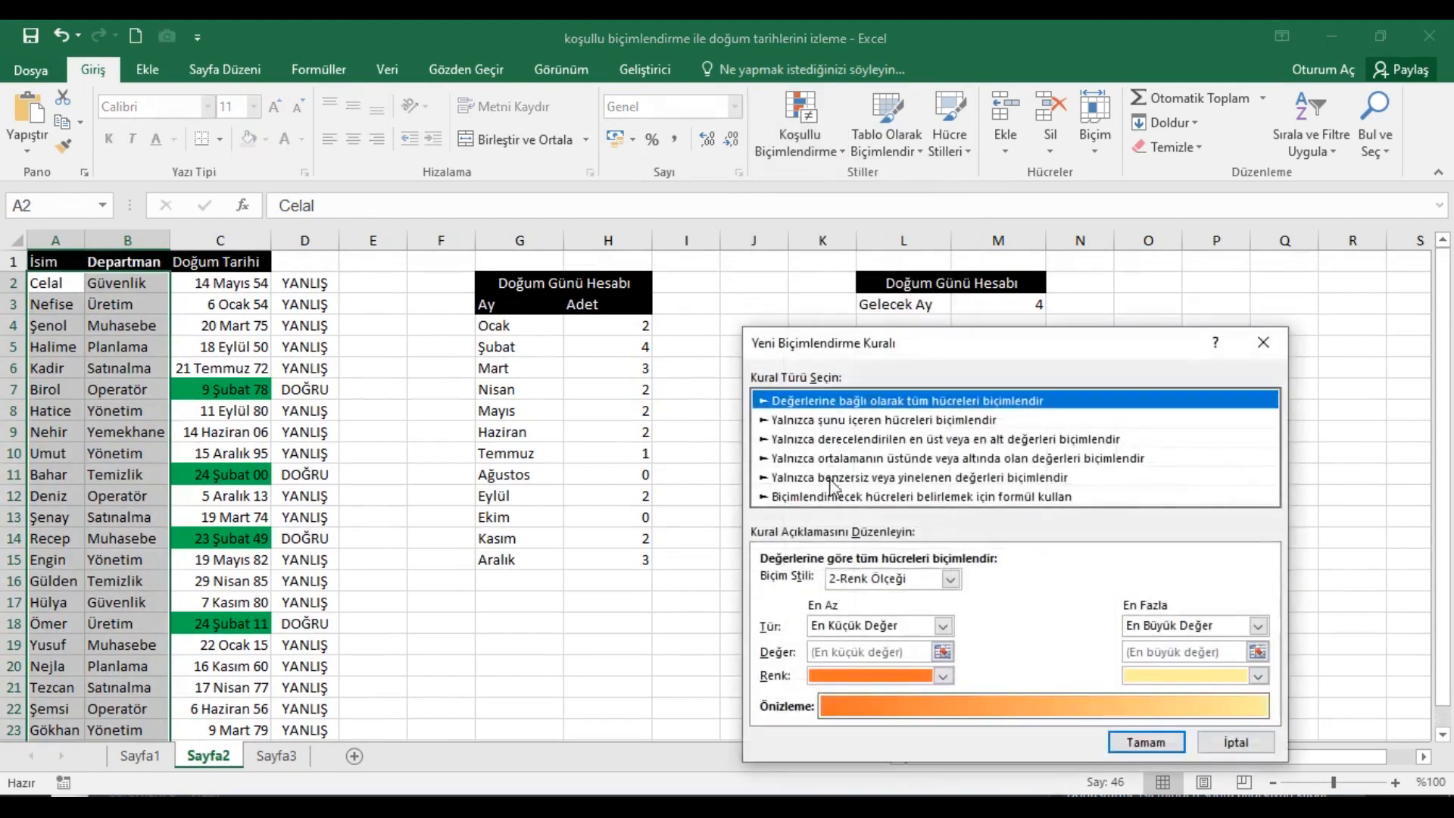
pyautogui.click(833, 496)
pyautogui.click(845, 589)
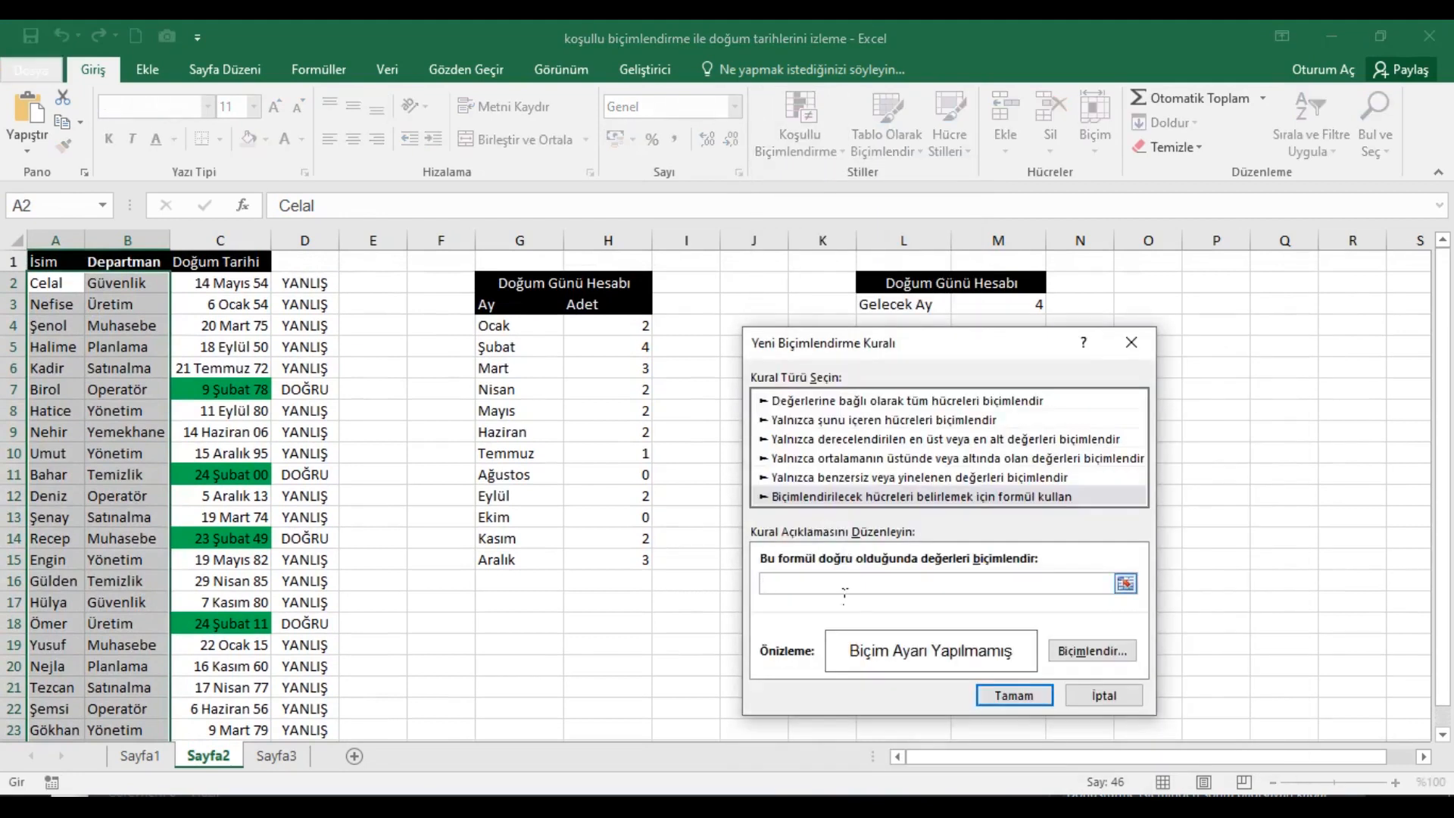
pyautogui.hotkey('ctrl', 'v')
# Step: Give the name and department rule the same green fill and apply it
pyautogui.click(1091, 651)
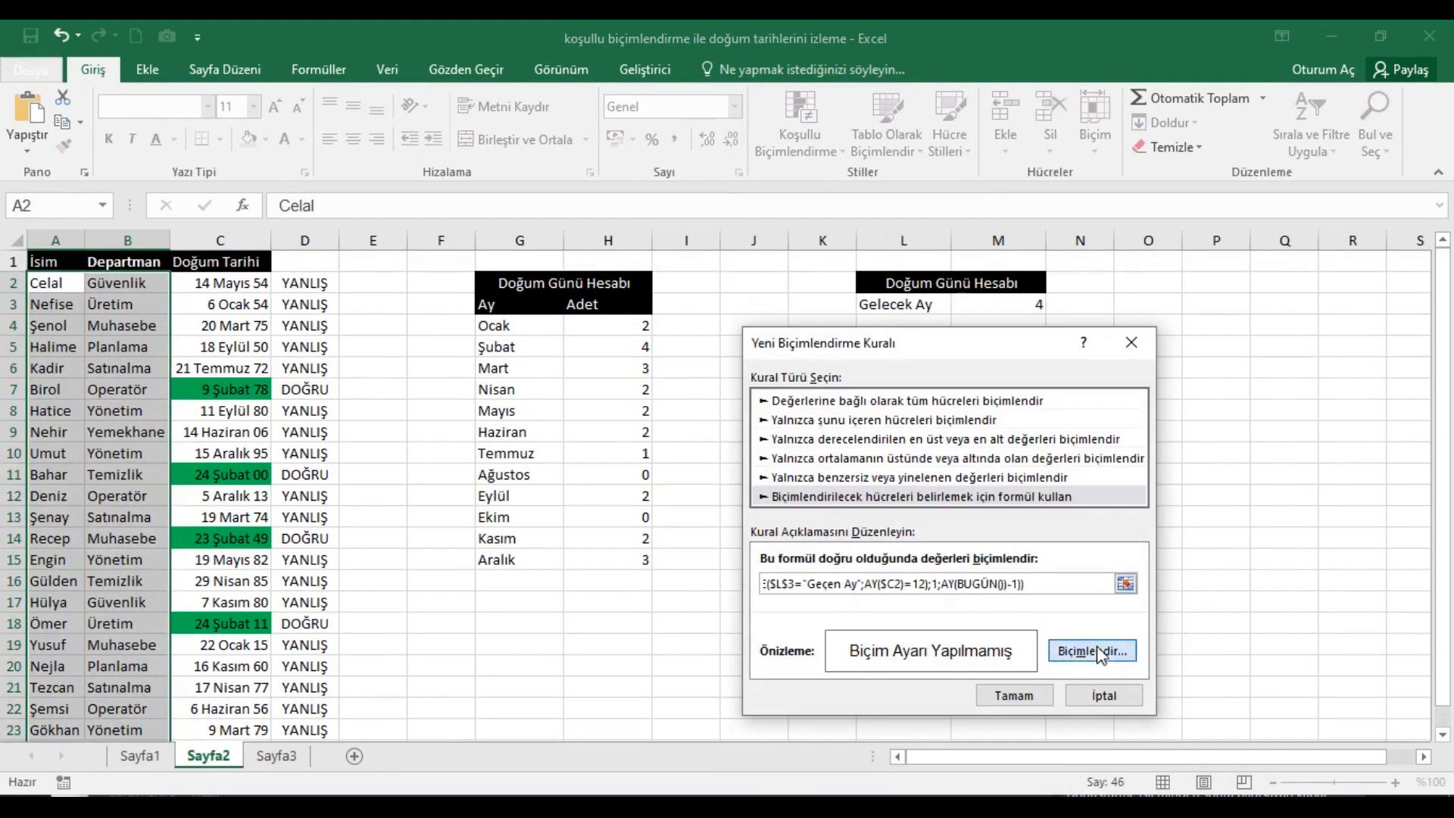
pyautogui.click(883, 503)
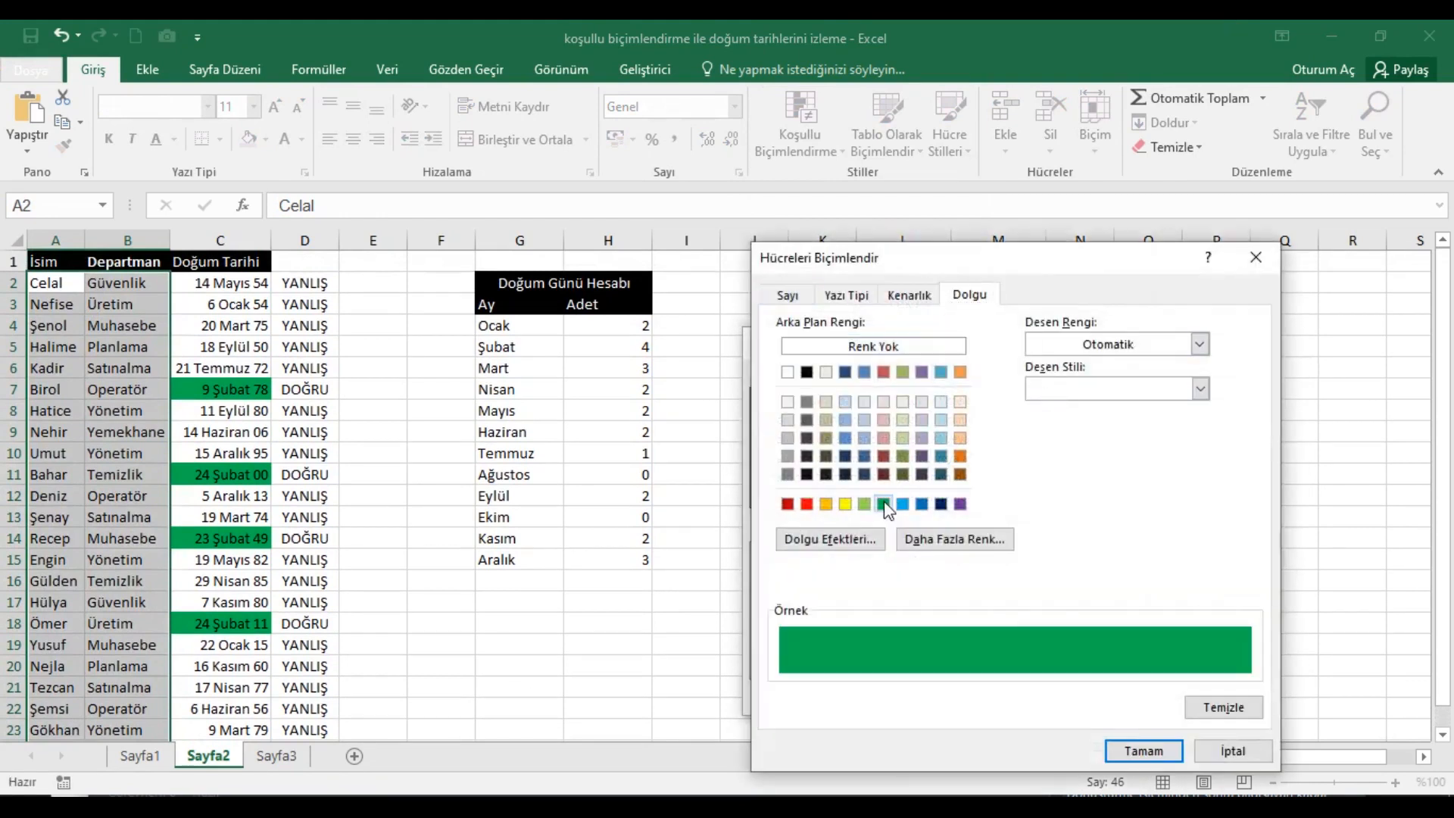
pyautogui.click(1110, 750)
pyautogui.click(1013, 695)
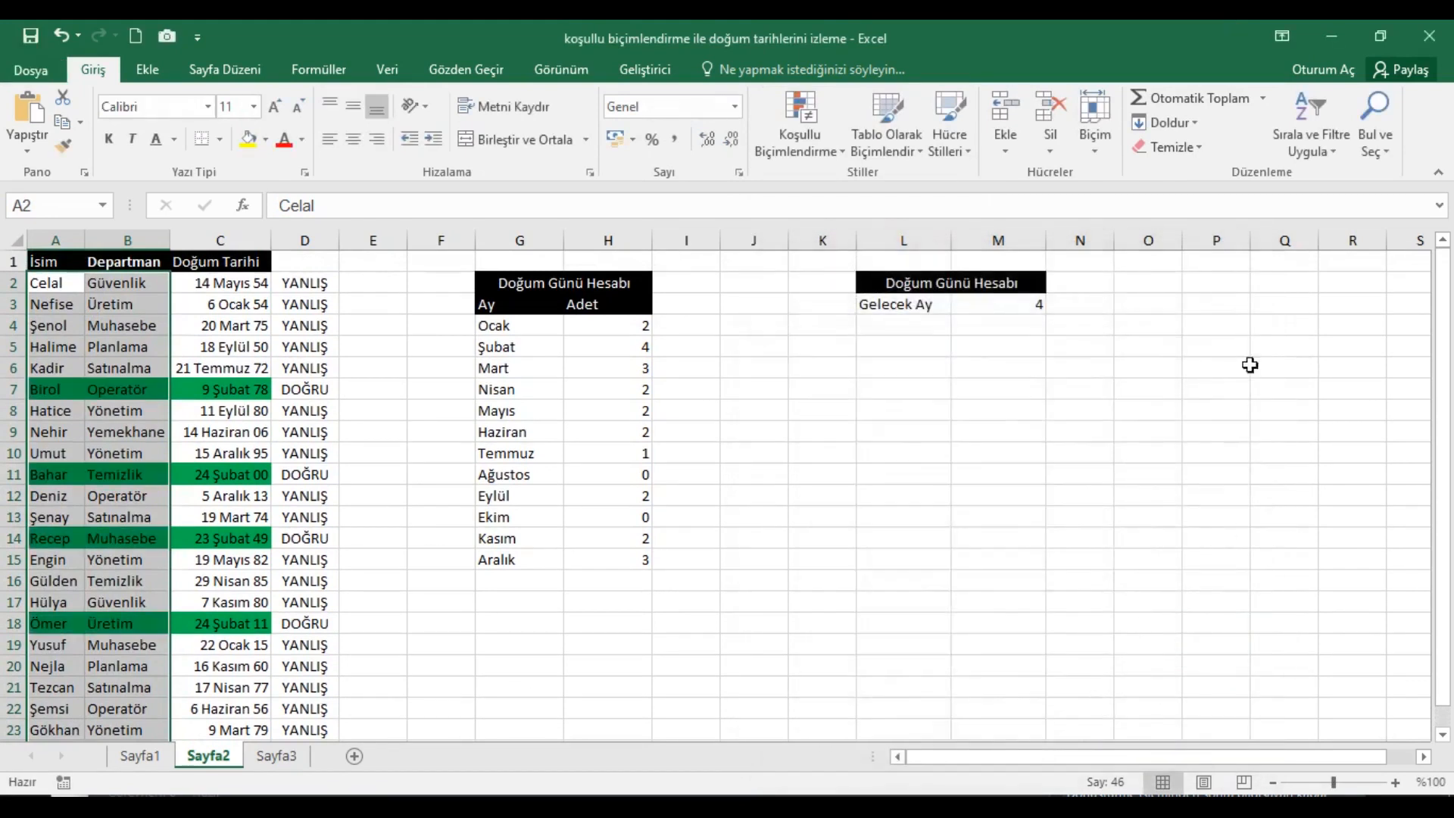
pyautogui.click(76, 265)
# Step: Clear the helper formulas from the whole of column D
pyautogui.click(310, 262)
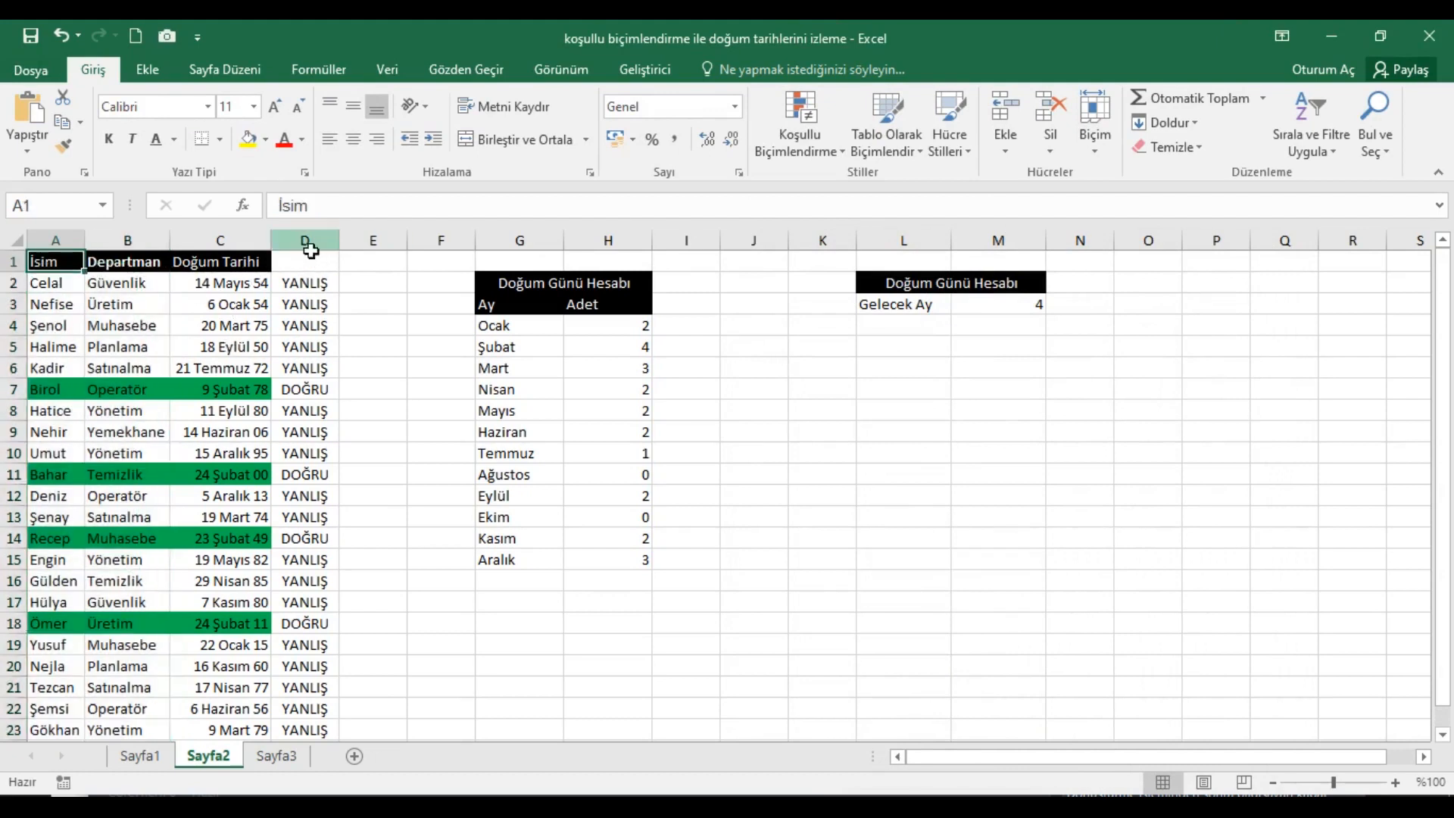
pyautogui.hotkey('ctrl', 'space')
pyautogui.press('Delete')
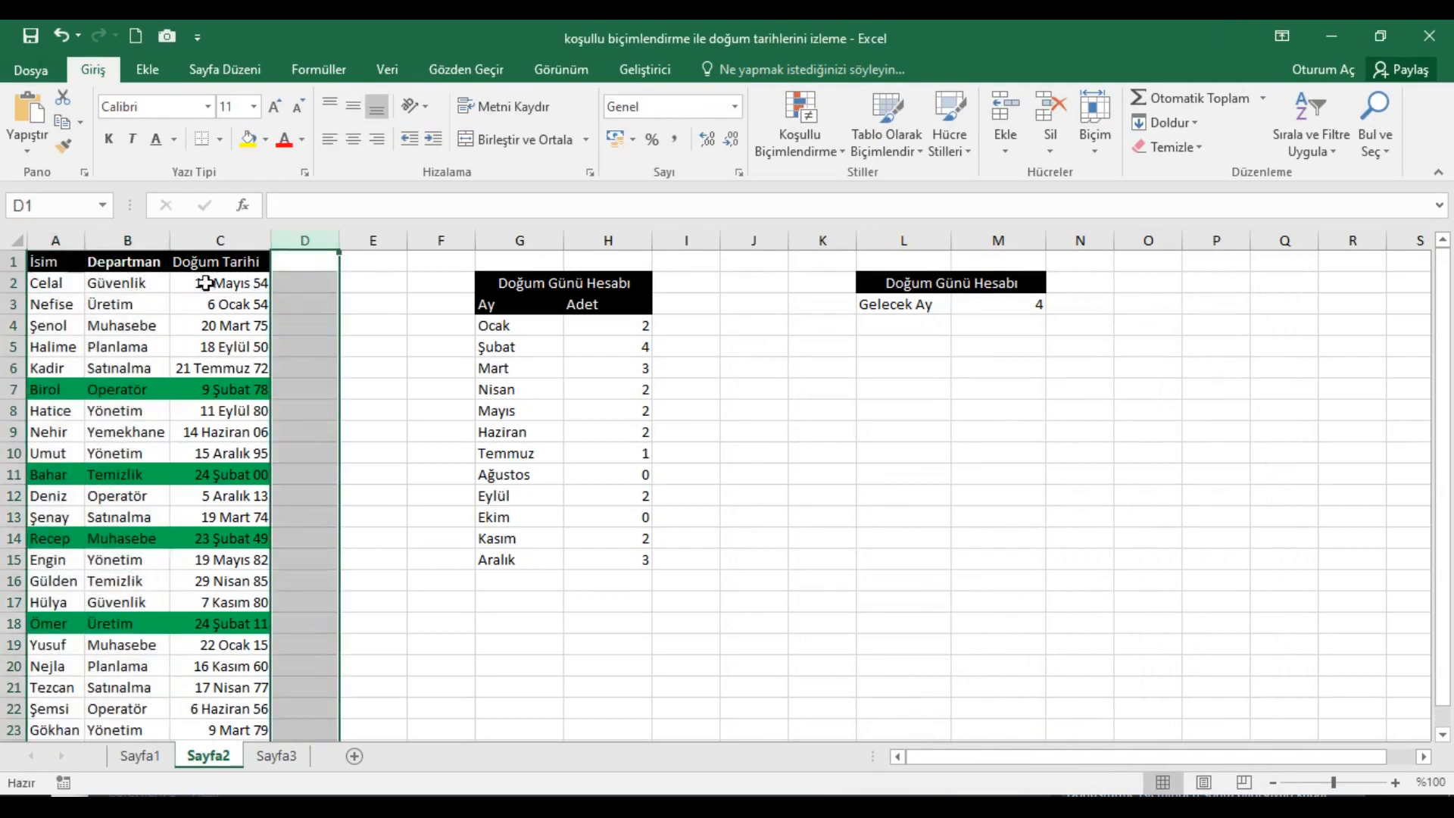
pyautogui.click(76, 270)
# Step: Test the row highlighting across columns A to C by setting L3 to "Geçen Ay", "Bu Ay" and "Gelecek Ay"
pyautogui.click(905, 305)
pyautogui.click(959, 305)
pyautogui.click(937, 324)
pyautogui.click(960, 305)
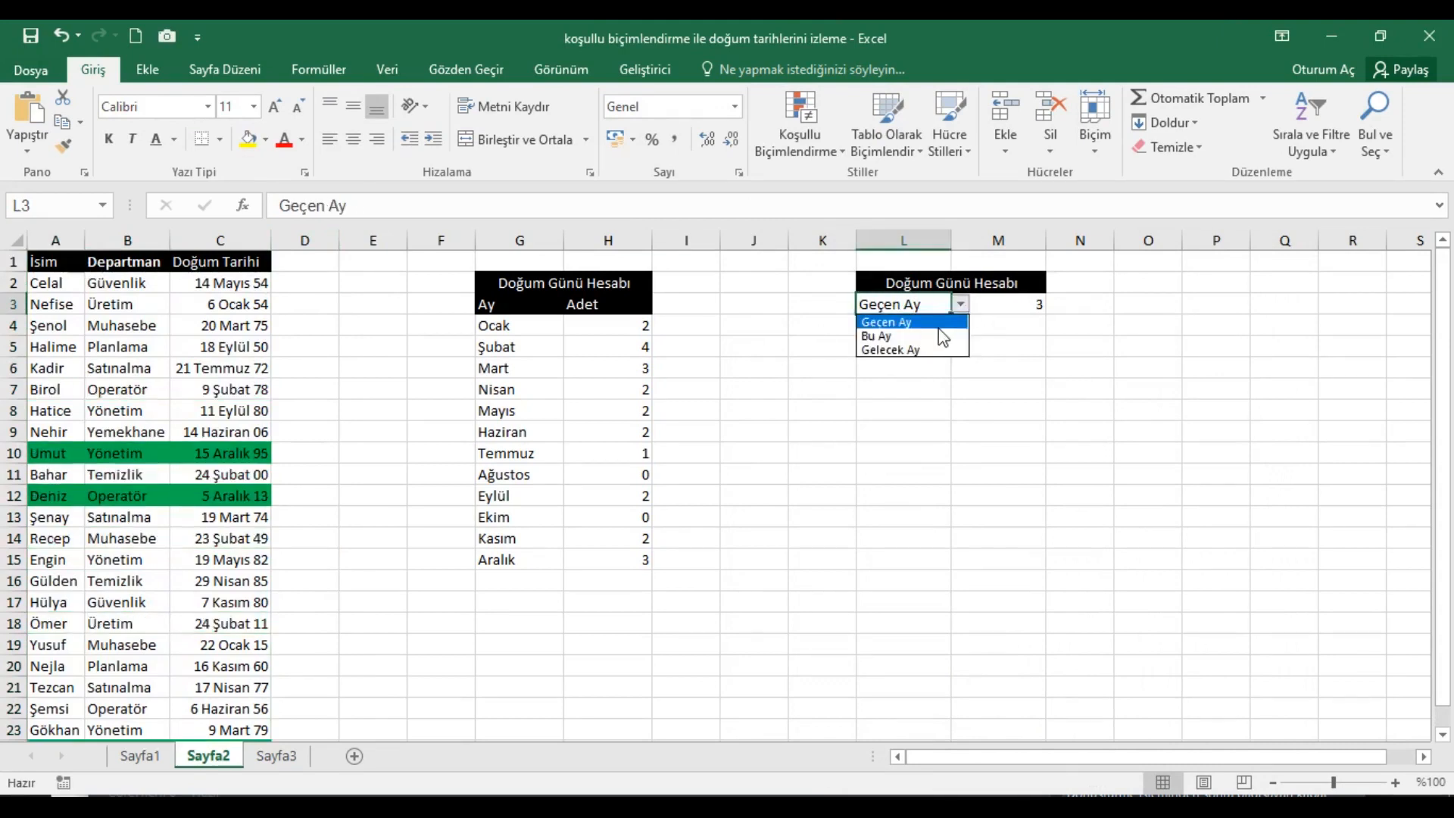
pyautogui.click(939, 336)
pyautogui.click(960, 305)
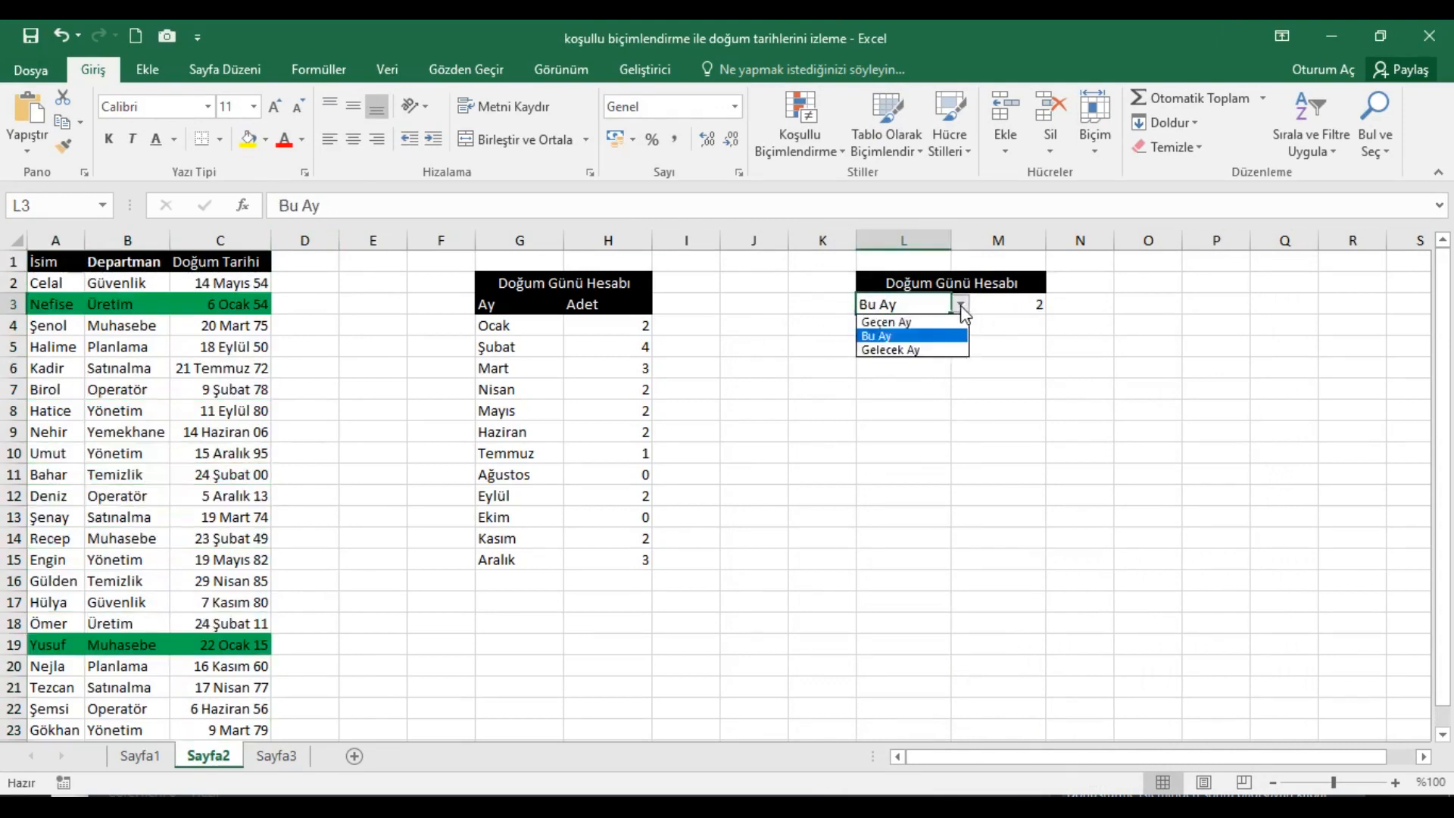
pyautogui.click(919, 350)
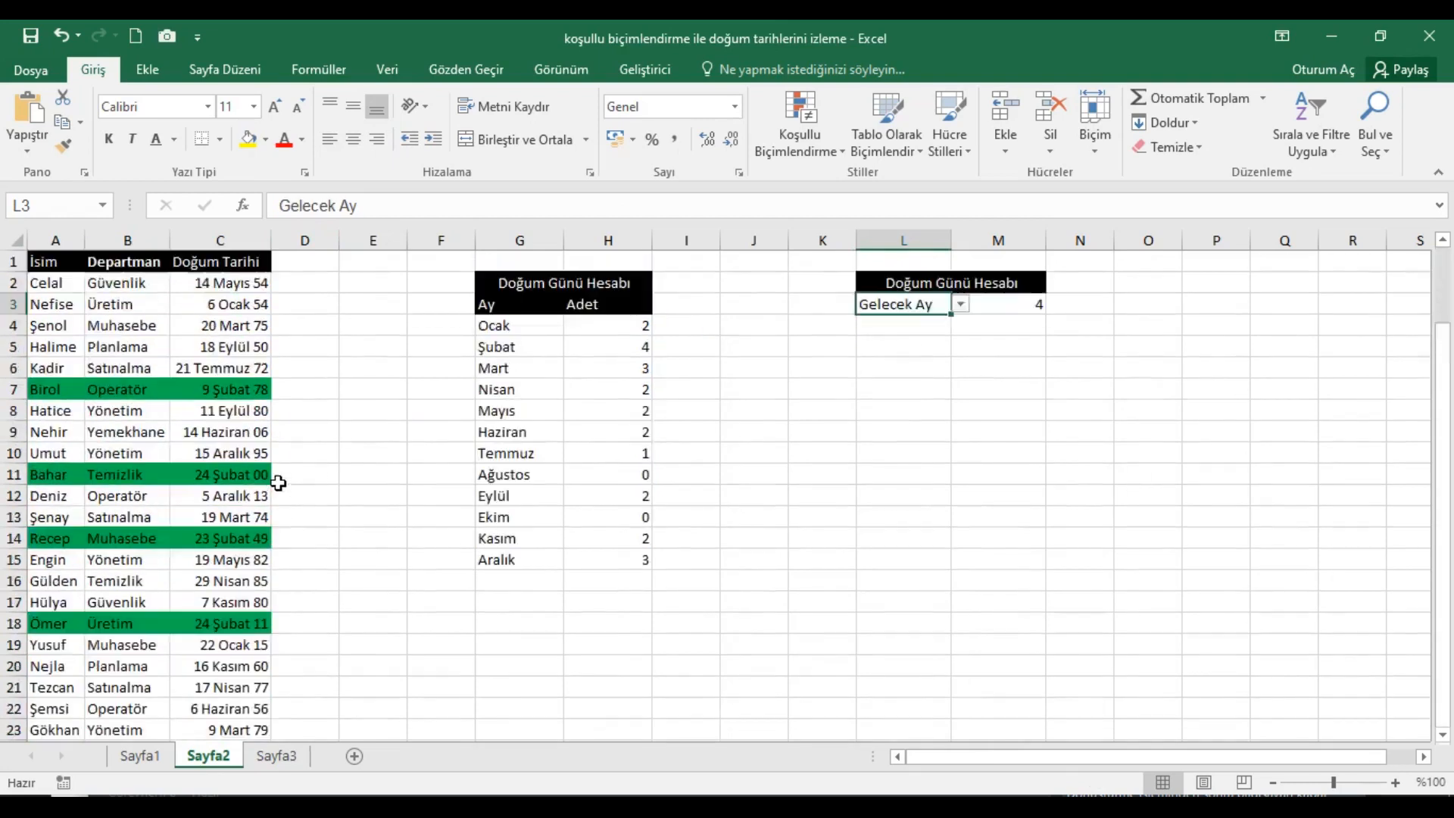
pyautogui.click(70, 267)
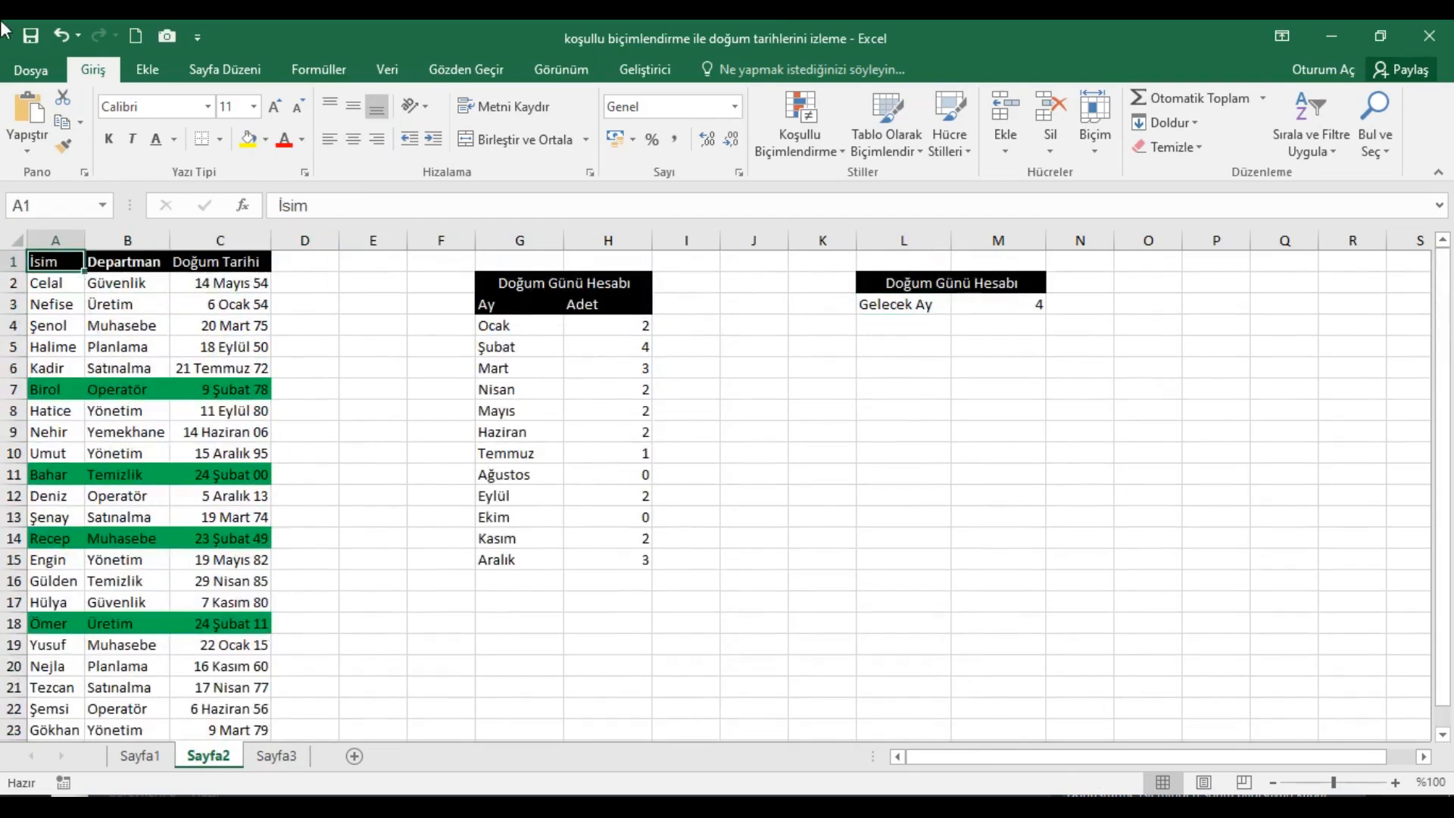